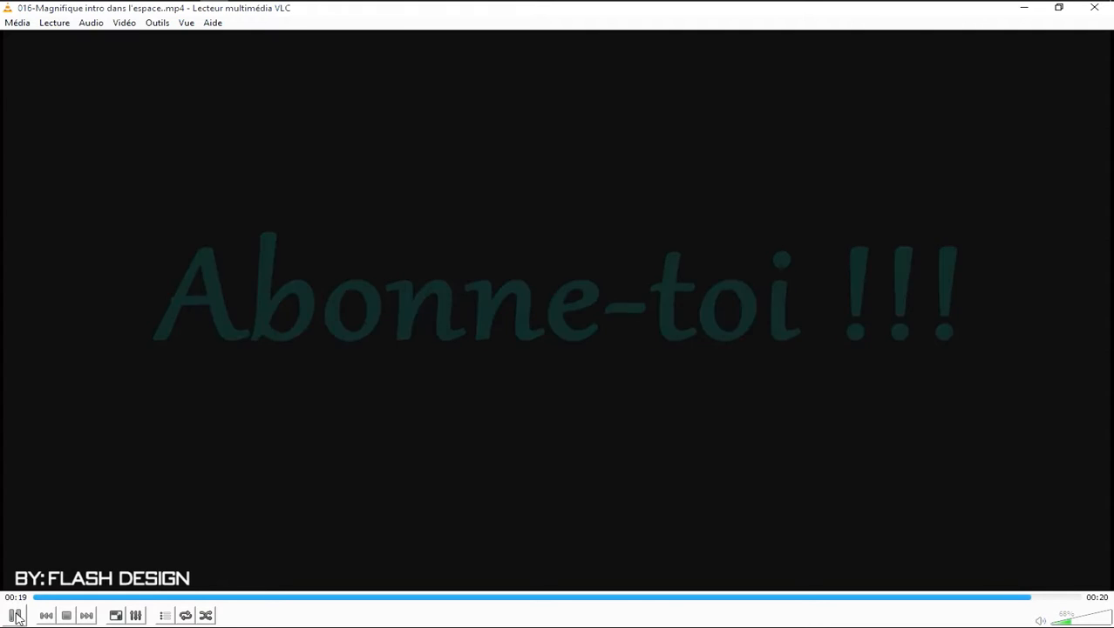
Pause the reference intro video, review its opening up to about 00:03, and minimise the player and the Intro folder window
left_click(16, 618)
left_click(143, 597)
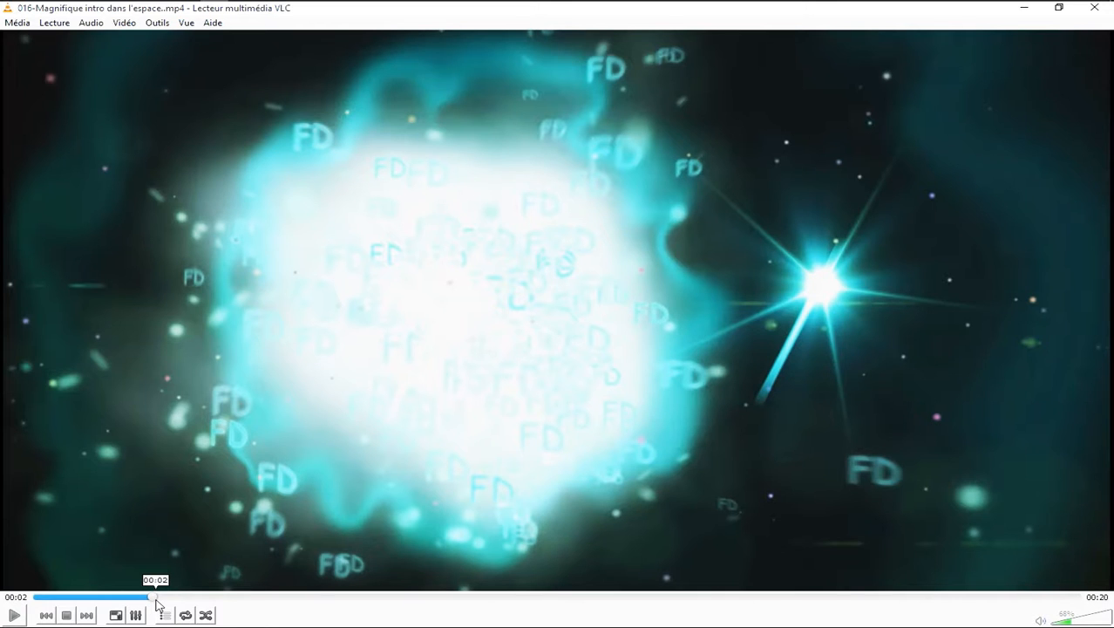
left_click_drag(154, 597, 221, 615)
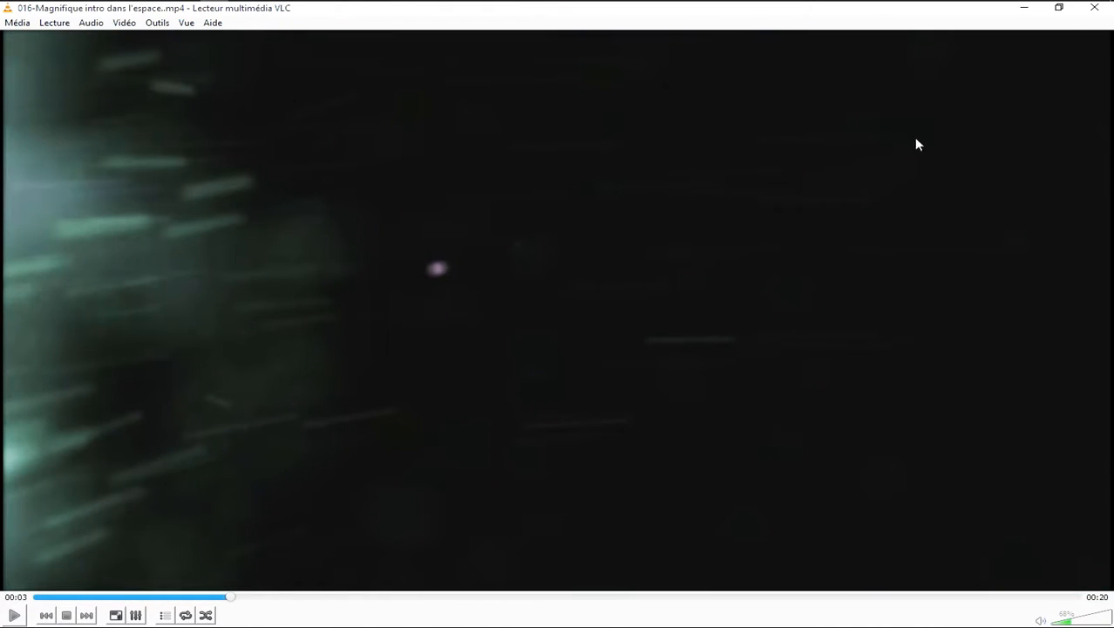
left_click(1024, 8)
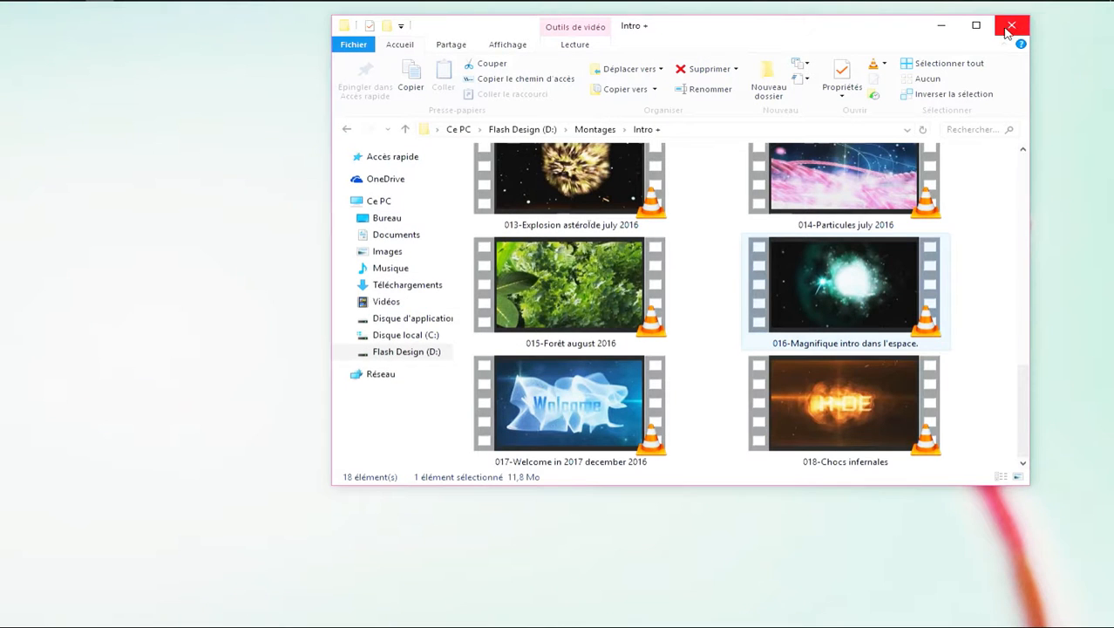
left_click(951, 28)
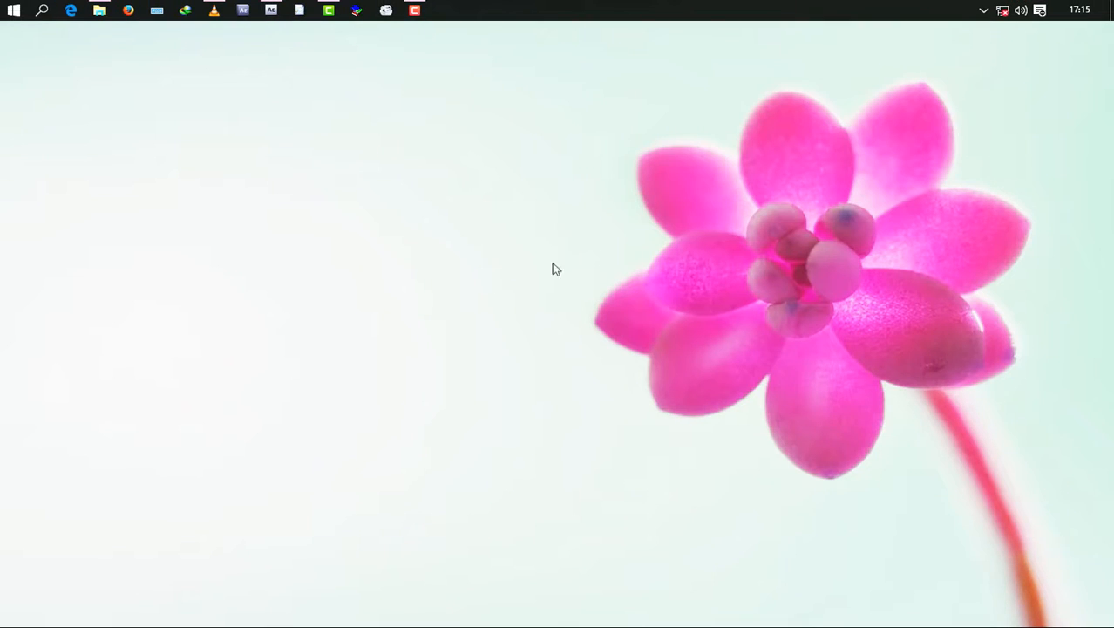
Switch to After Effects and create a composition with the HDV/HDTV 720 25 preset and a 0:00:20:00 duration
left_click(271, 9)
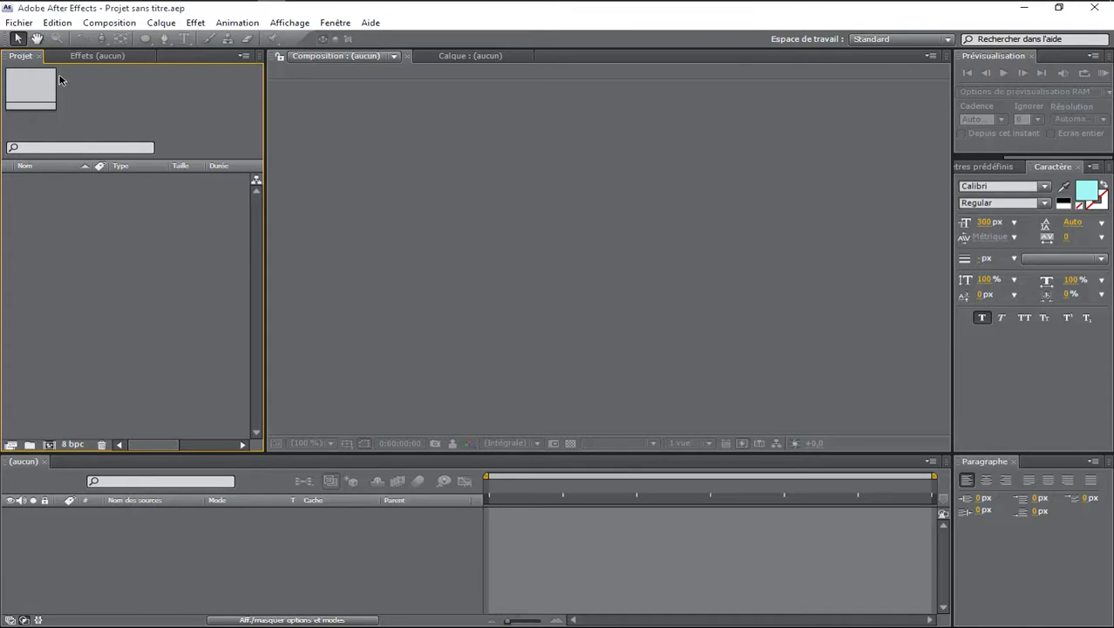
left_click(109, 22)
left_click(148, 39)
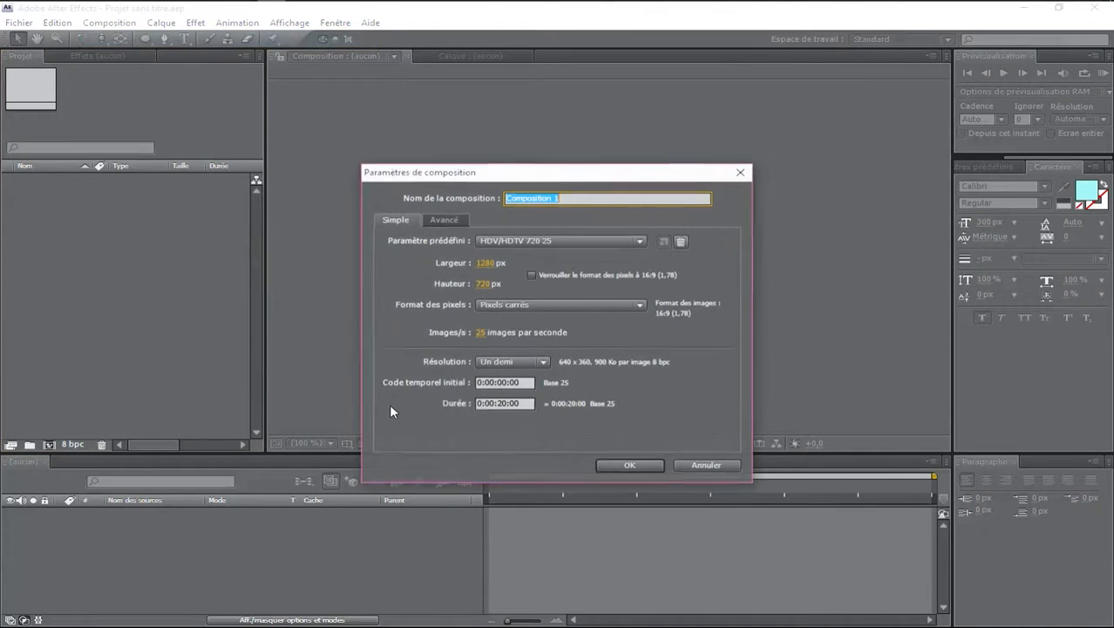
left_click(535, 241)
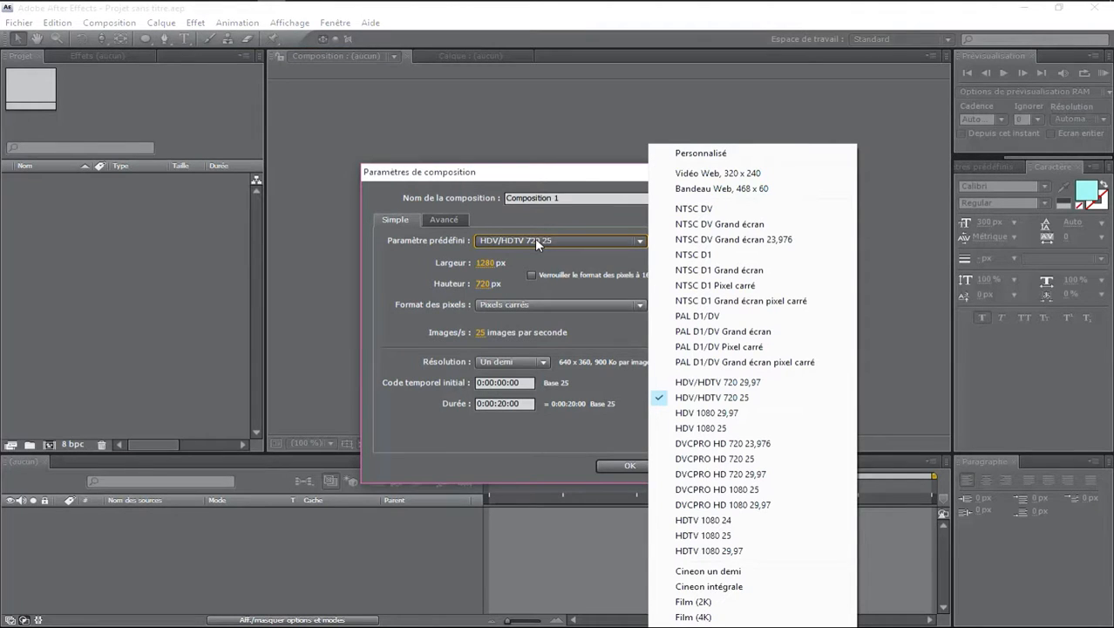
left_click(743, 399)
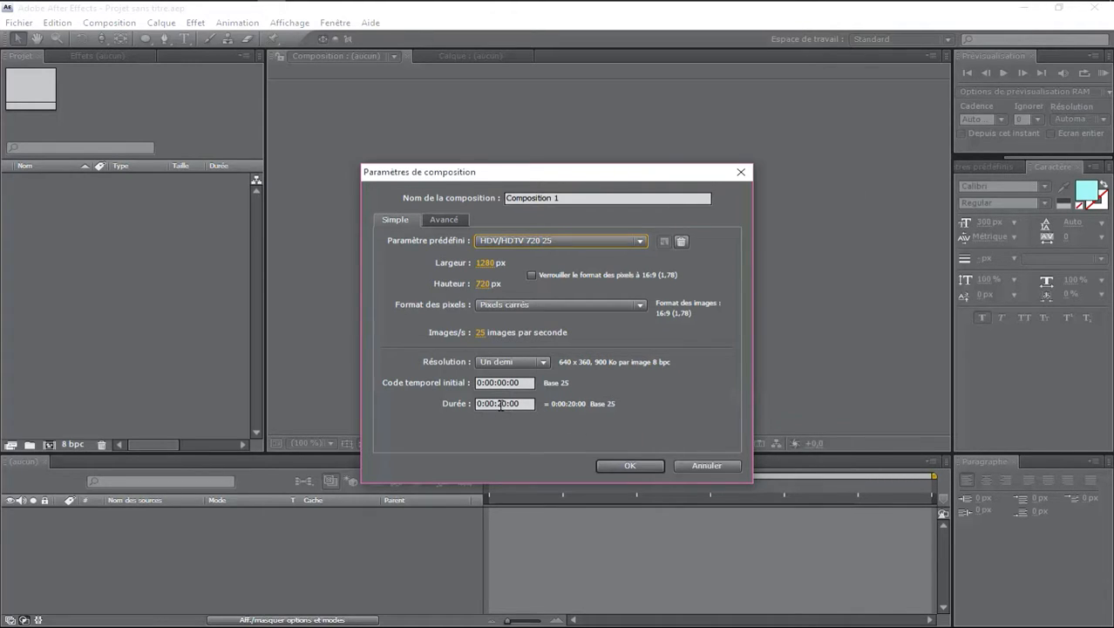
left_click(627, 467)
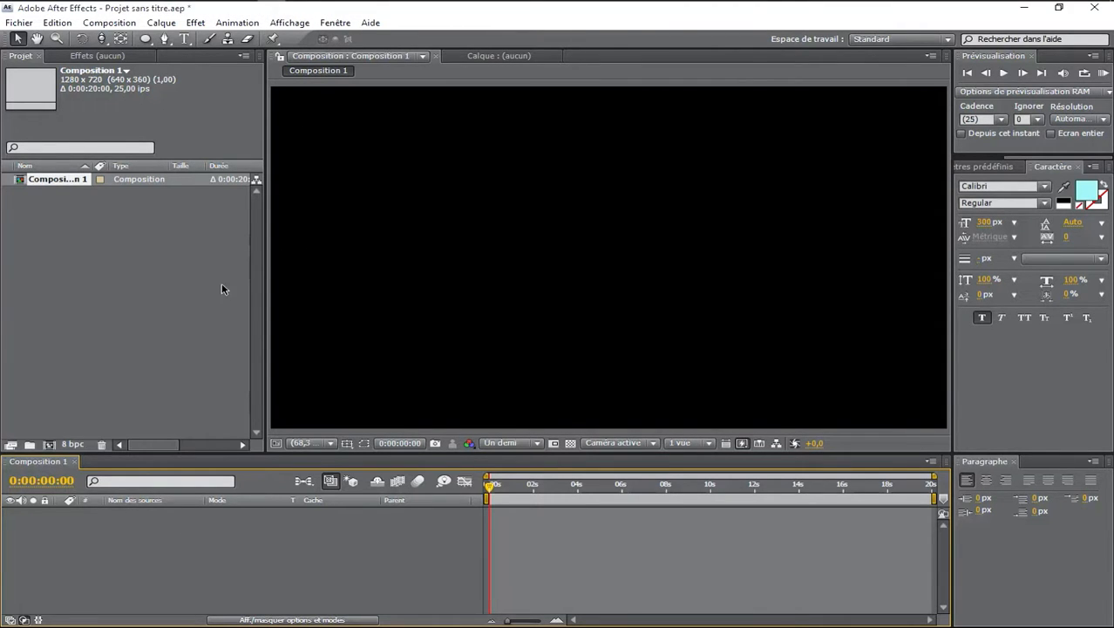
Import the video "016-Magnifique intro dans l'espace" from the Intro folder into the project
mouse_move(228, 5)
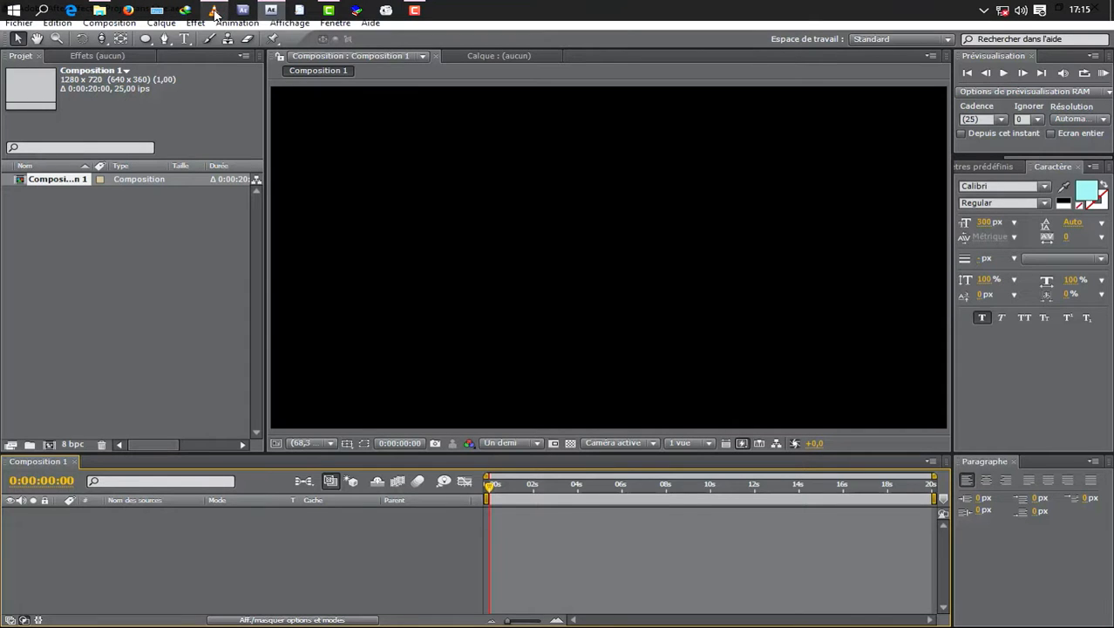
left_click(214, 10)
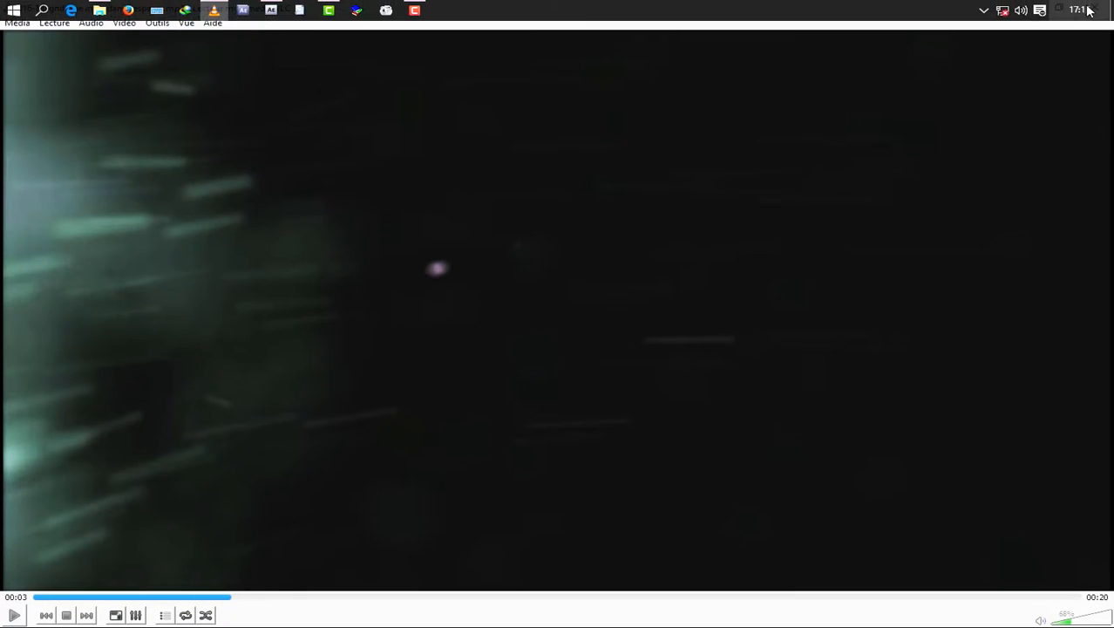
left_click(214, 10)
left_click(99, 9)
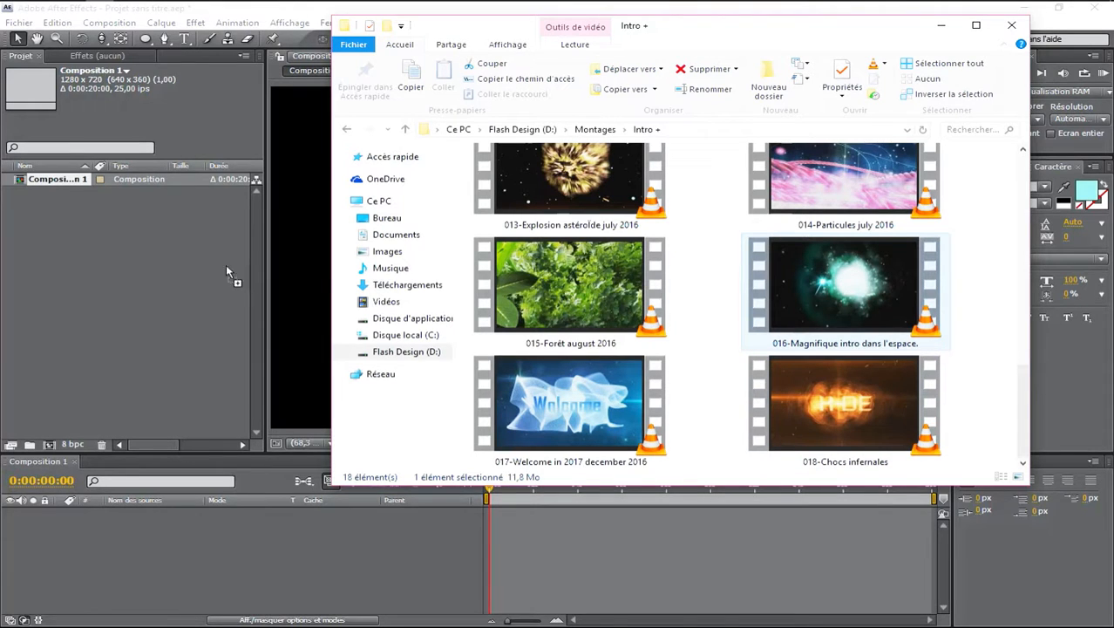
left_click_drag(226, 265, 158, 264)
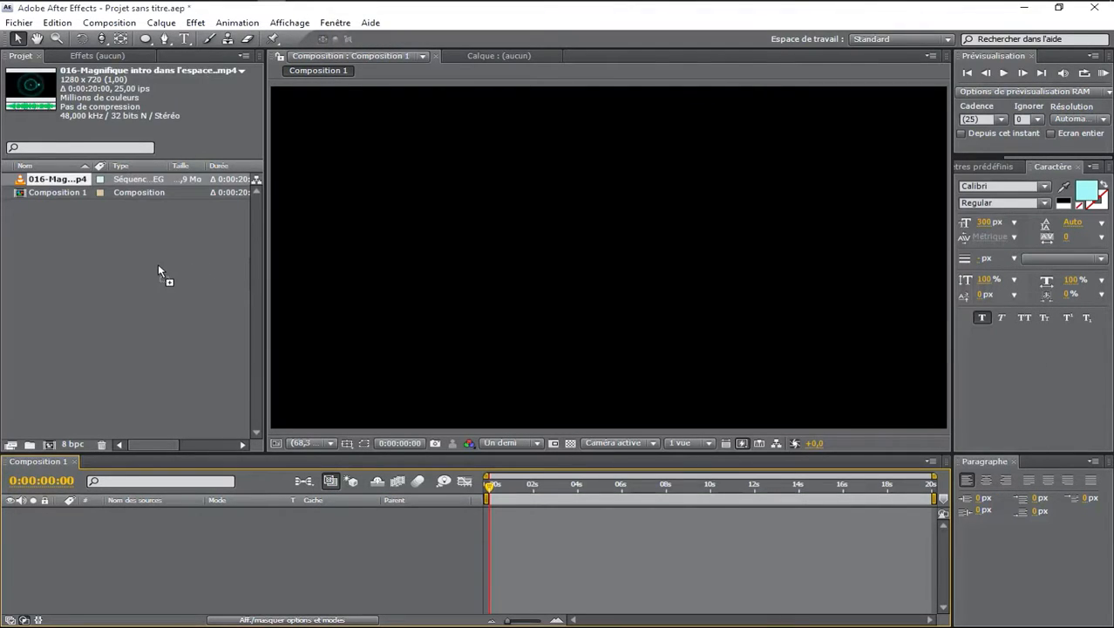
right_click(159, 279)
left_click(61, 248)
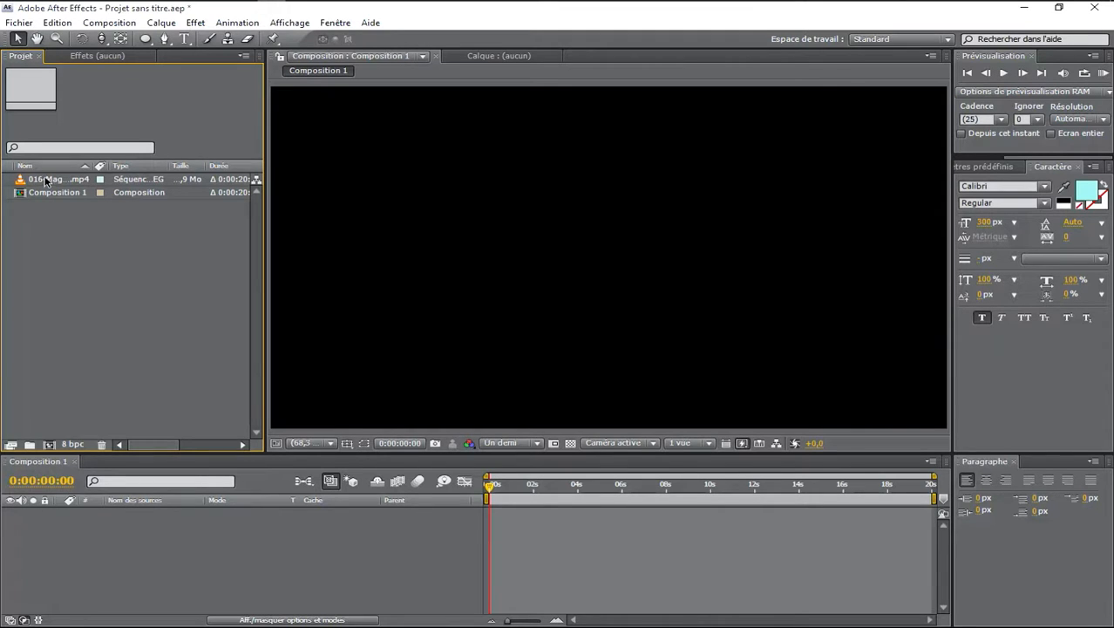
Add the imported intro video to the Composition 1 timeline and close the Paragraphe panel
left_click_drag(46, 181, 182, 518)
left_click(1014, 462)
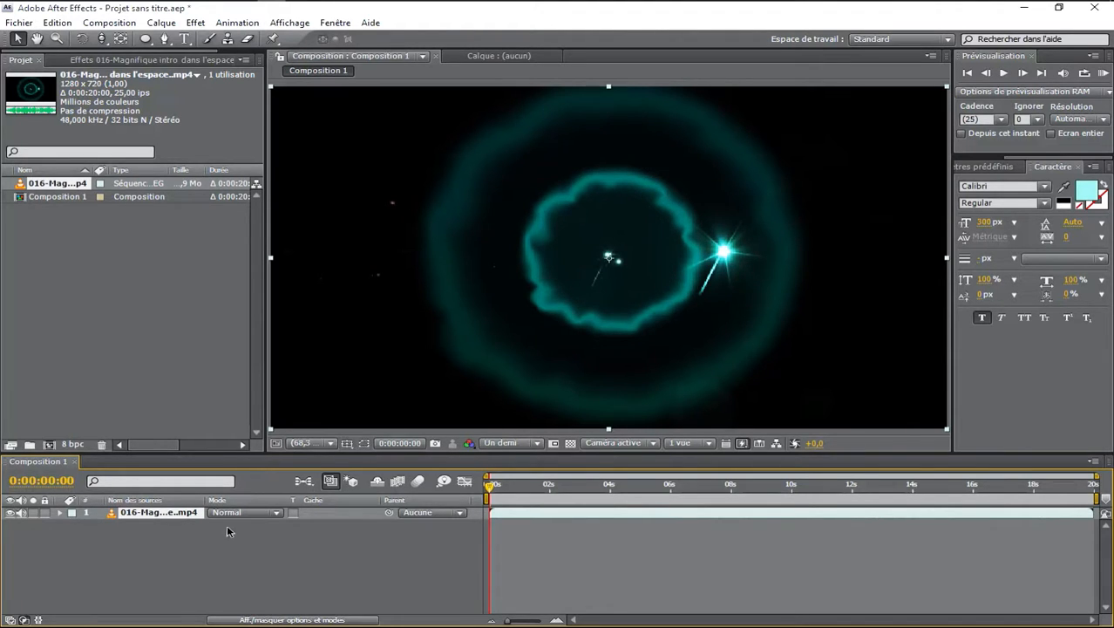
right_click(179, 548)
left_click(140, 543)
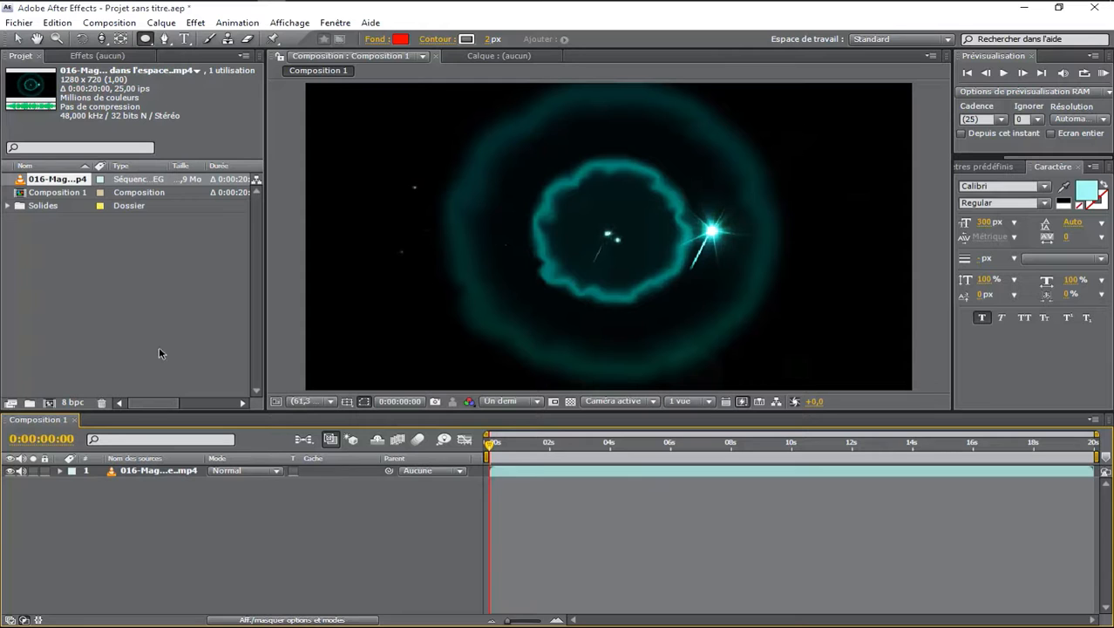
Create a 1280 x 720 px solid in bright cyan, sampling the video's outer ring and lightening the sampled colour
left_click(160, 23)
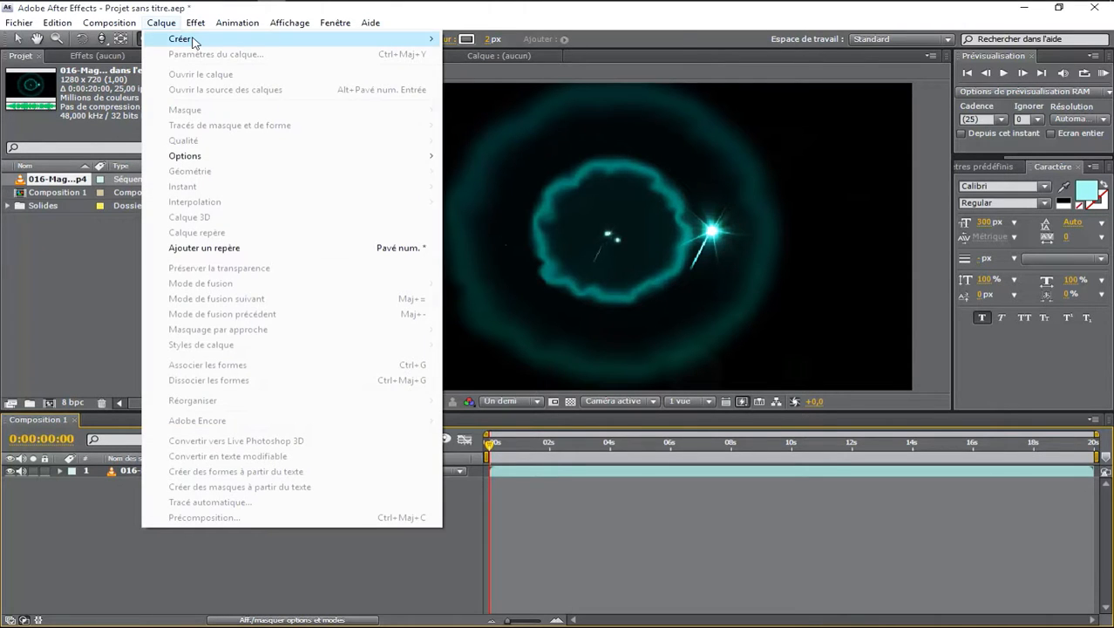
mouse_move(194, 41)
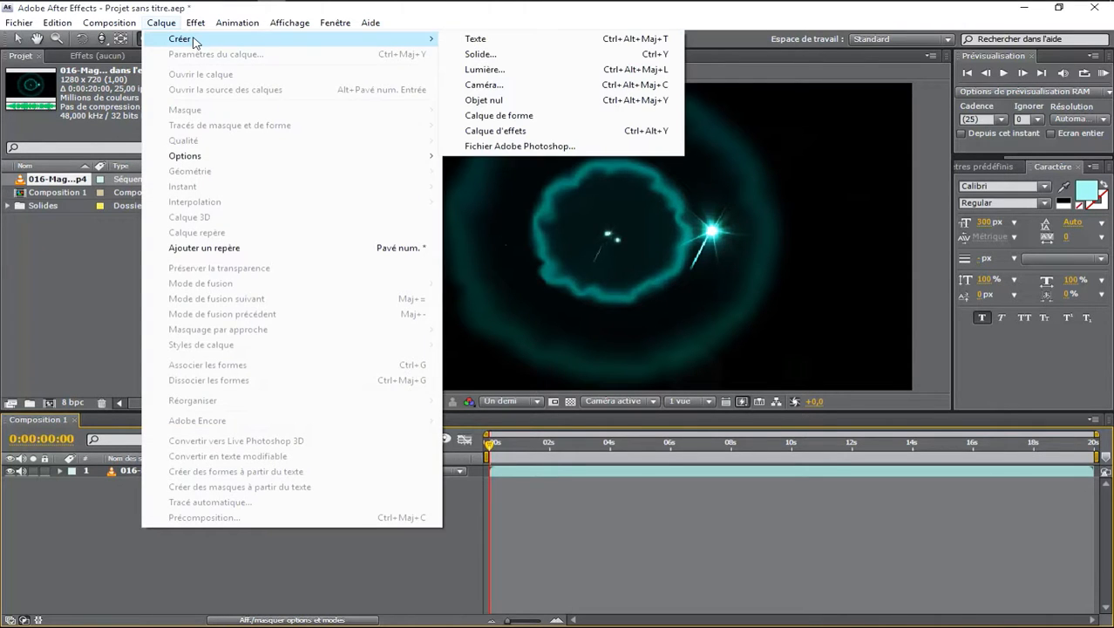
left_click(481, 55)
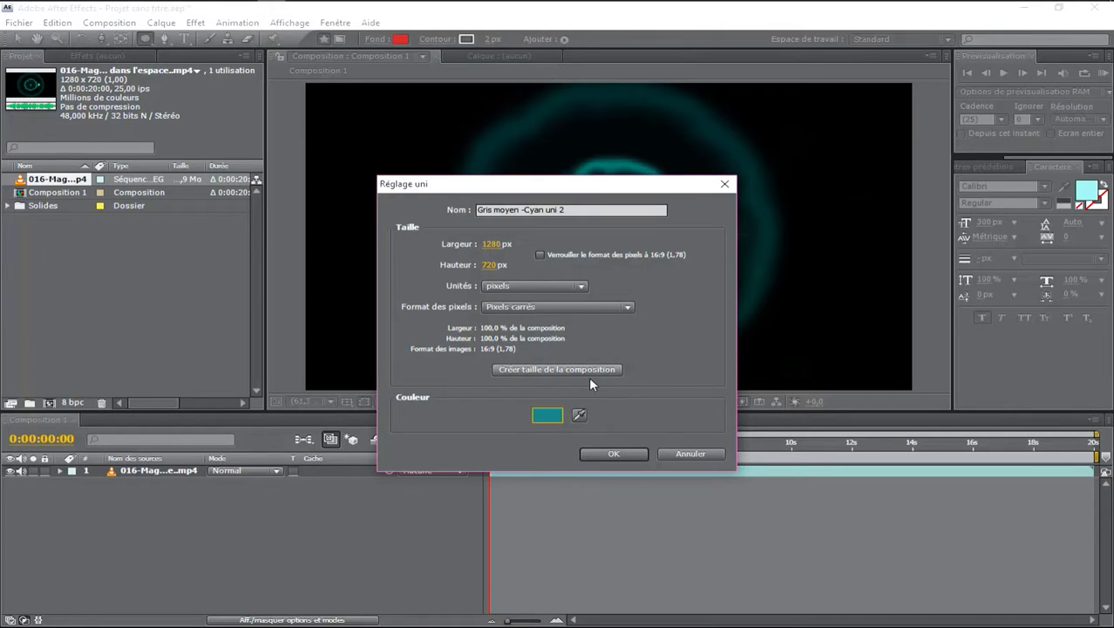
left_click(579, 415)
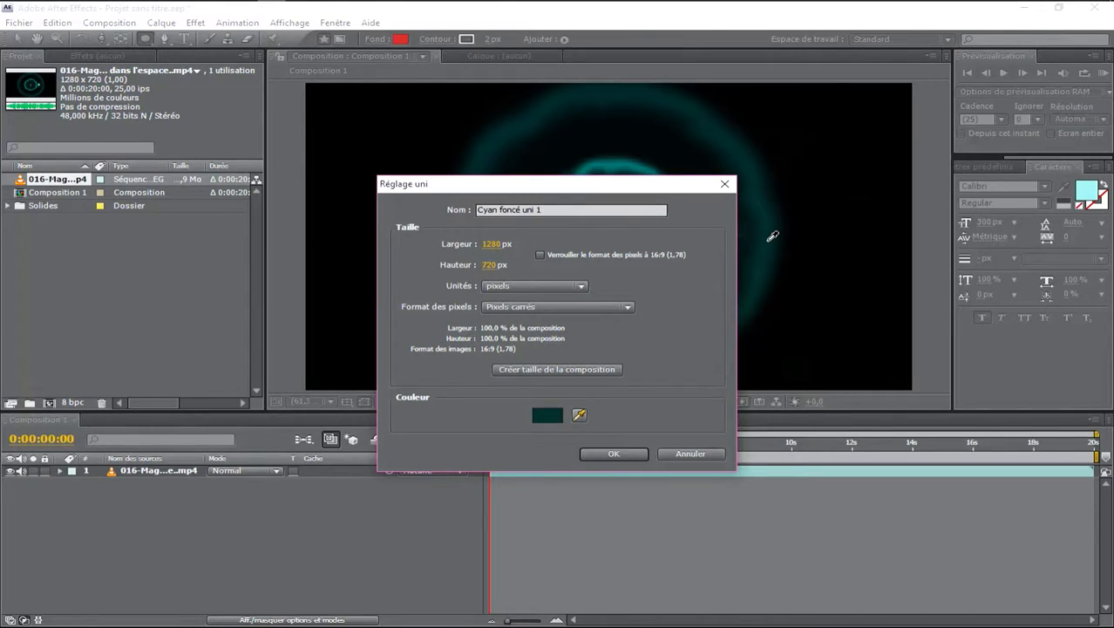
left_click(775, 230)
left_click(548, 415)
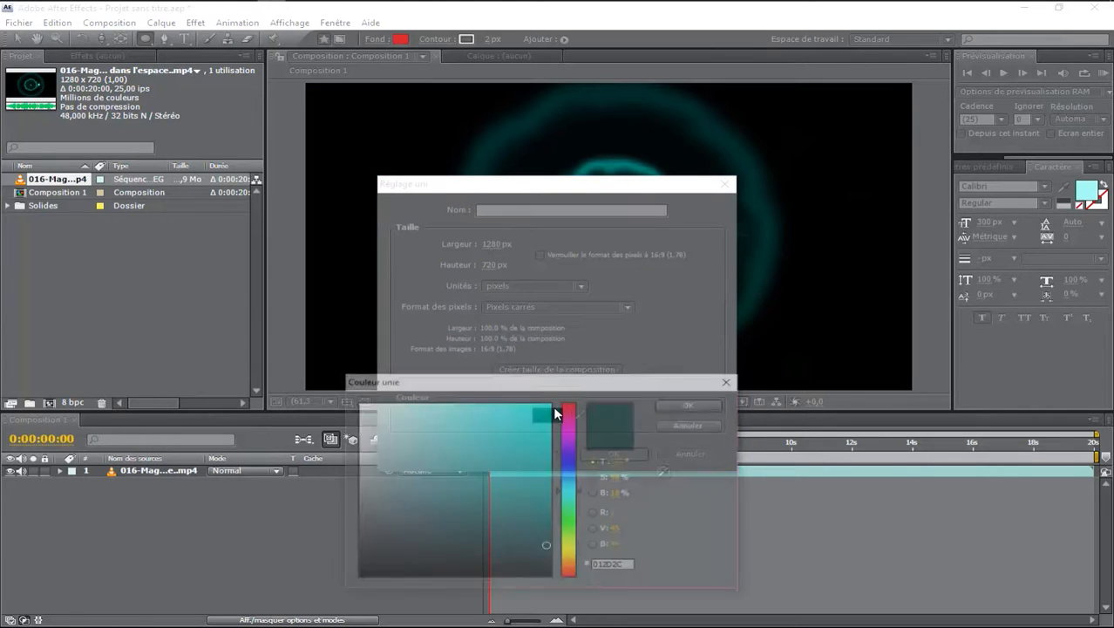
mouse_move(547, 547)
left_mouse_down()
mouse_move(550, 480)
mouse_move(541, 474)
mouse_move(554, 465)
left_mouse_up()
left_click(693, 406)
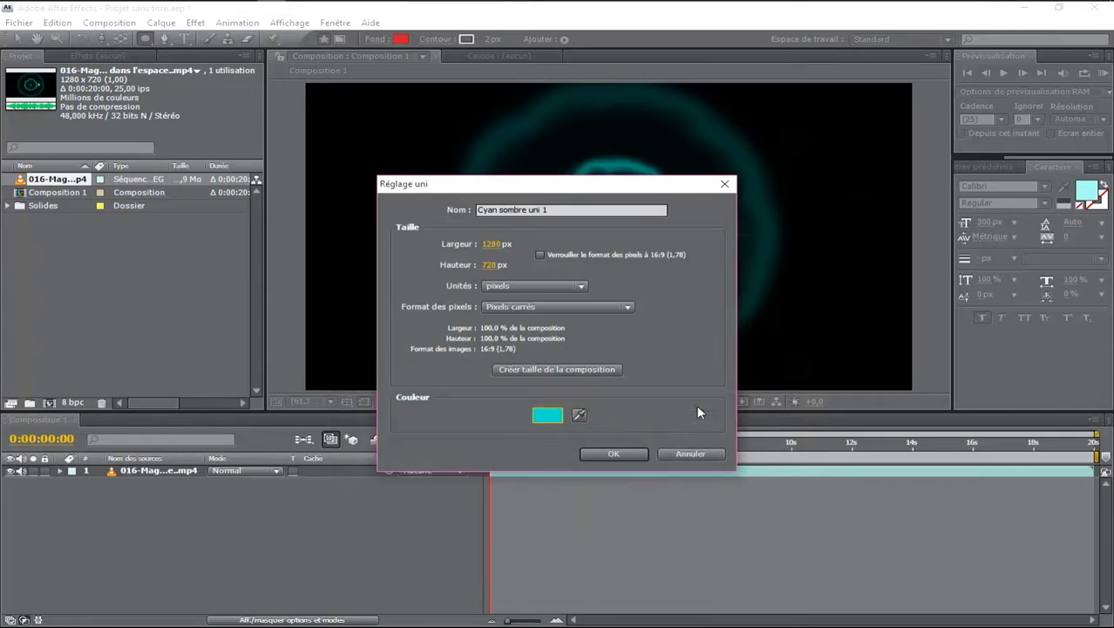
left_click(623, 459)
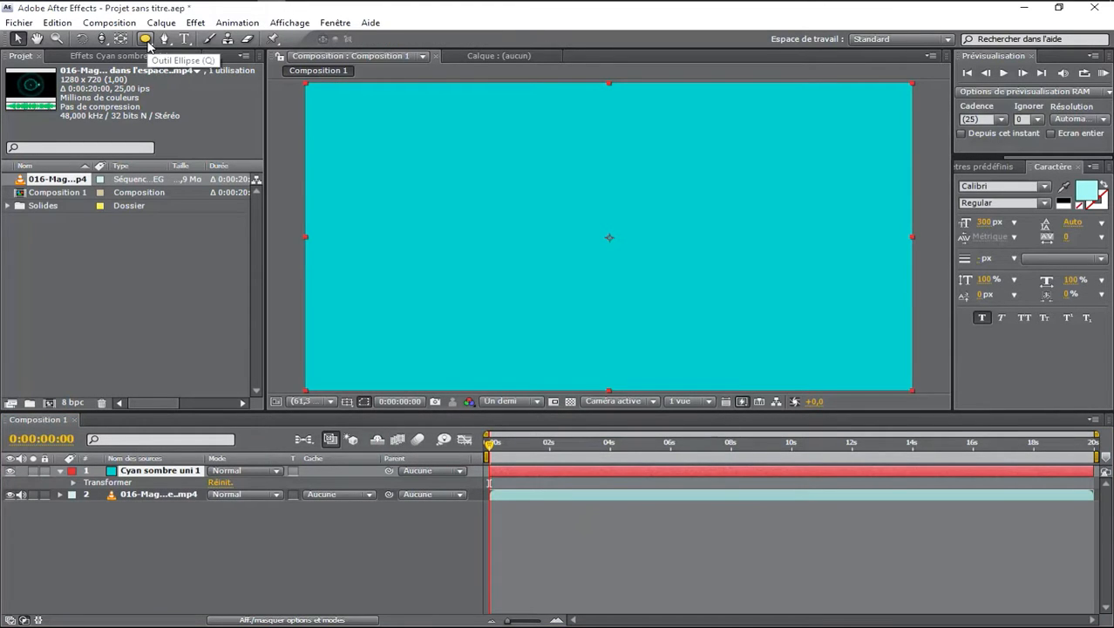
Draw a large ellipse mask around the centre of the cyan solid and duplicate it in Soustraction mode
left_click(146, 39)
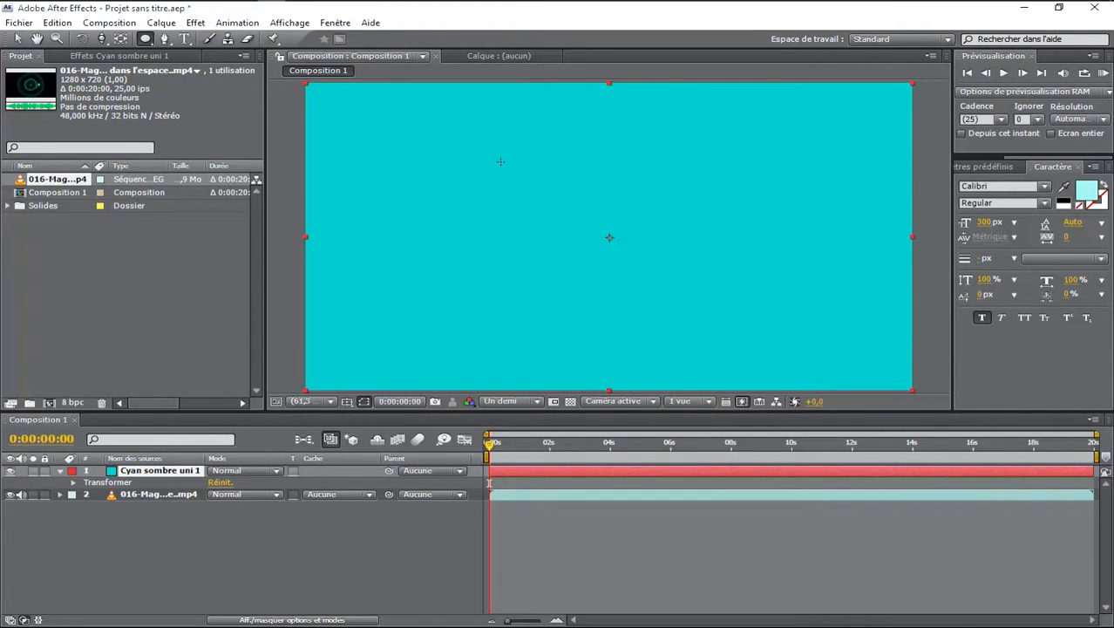
left_click_drag(491, 145, 757, 324)
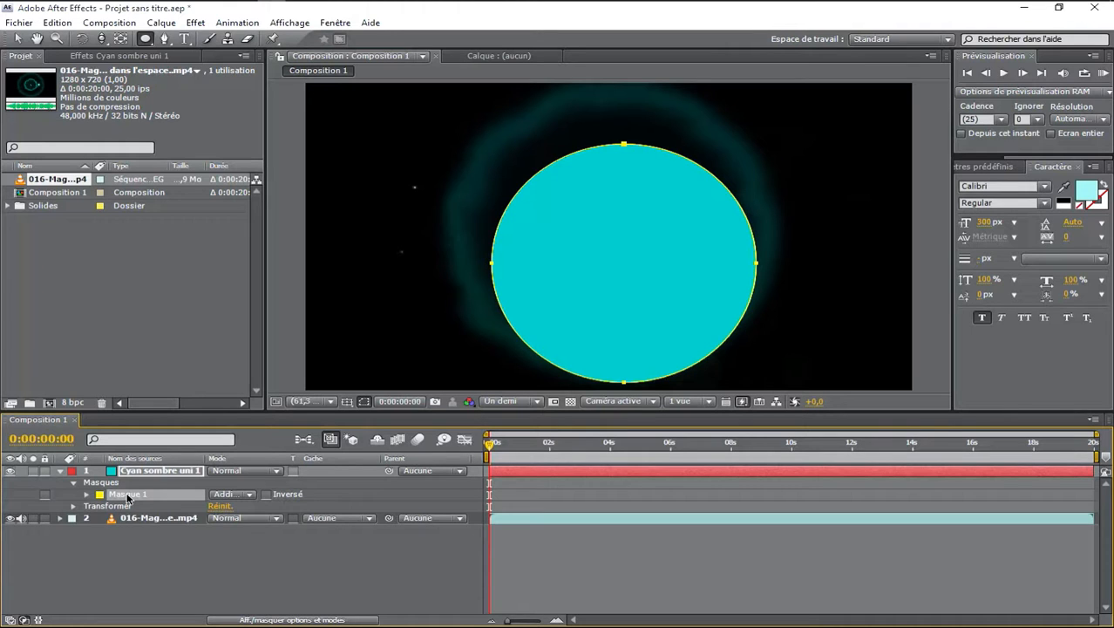
key("ctrl+d")
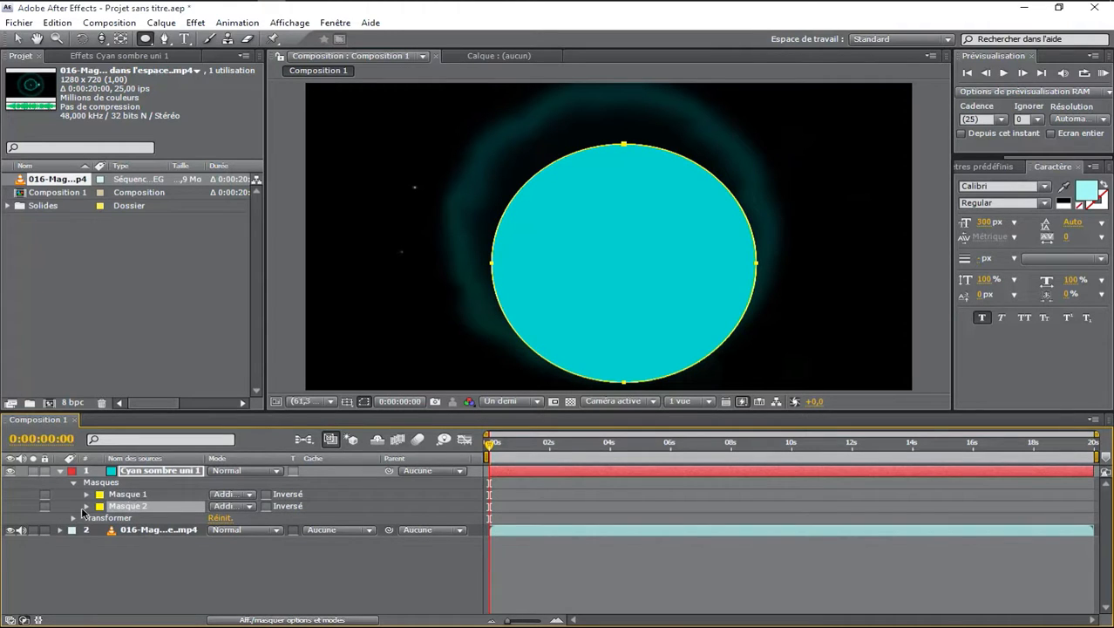
left_click(241, 510)
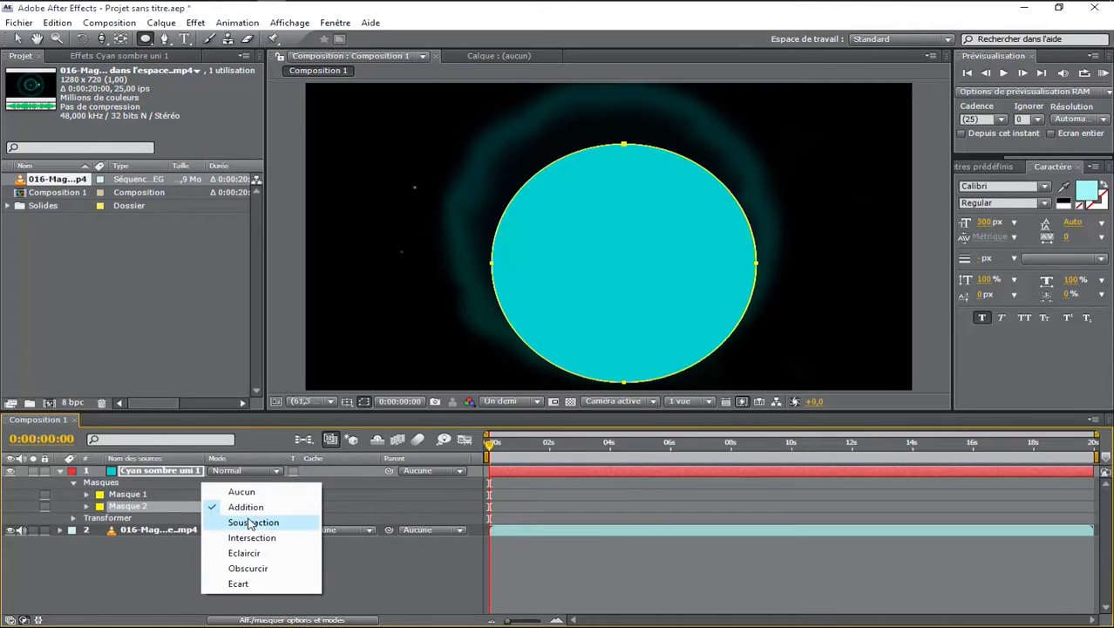
left_click(248, 521)
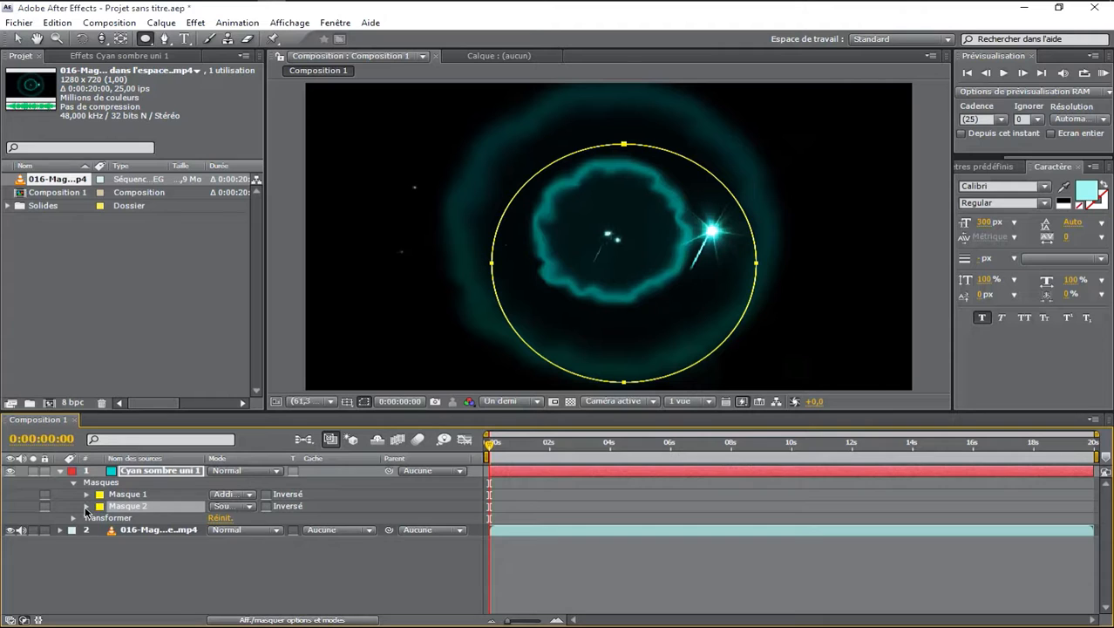
Set Masque 2 to -60 pixels expansion and 19 pixels feather, feather Masque 1 by 17 pixels, and hide the mask outlines
left_click(87, 506)
left_click_drag(217, 553, 304, 551)
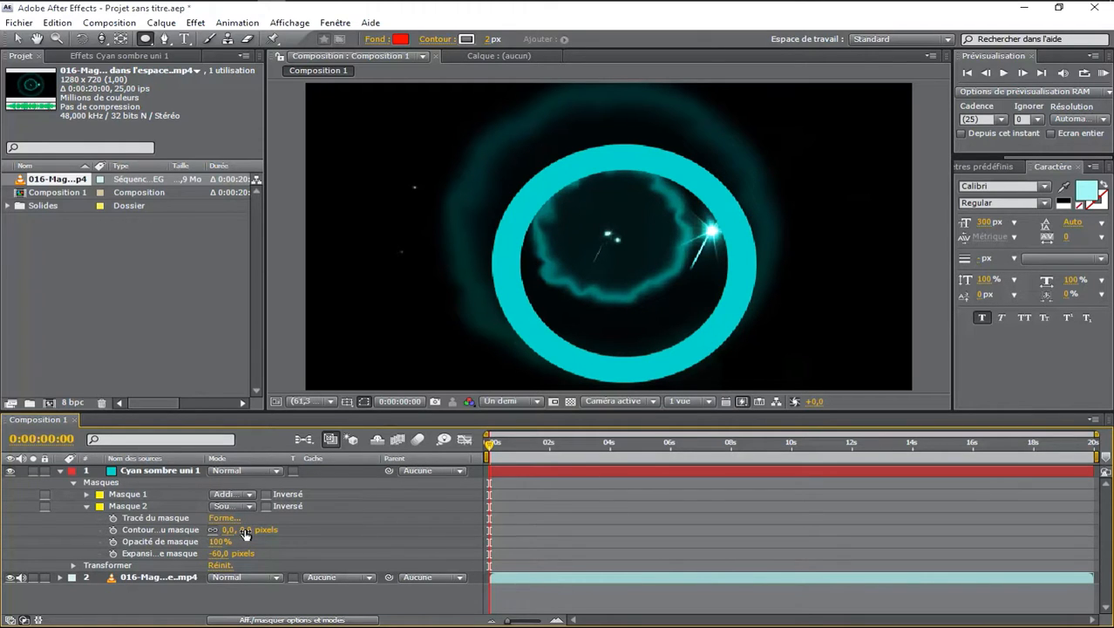
left_click_drag(242, 529, 273, 513)
left_click(135, 505)
left_click(86, 493)
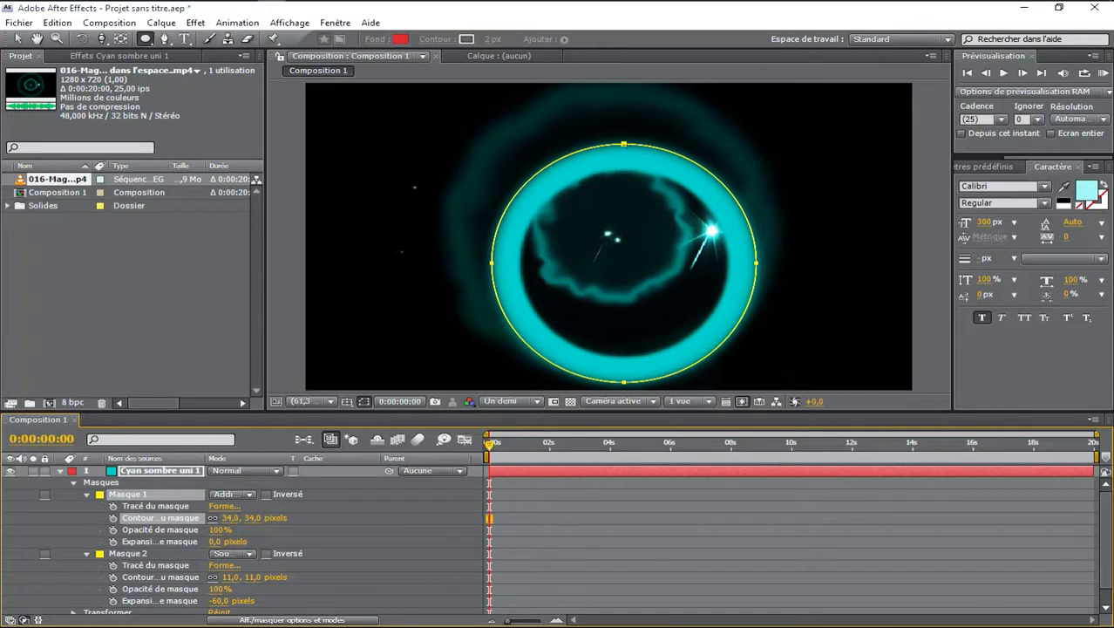
left_click(347, 402)
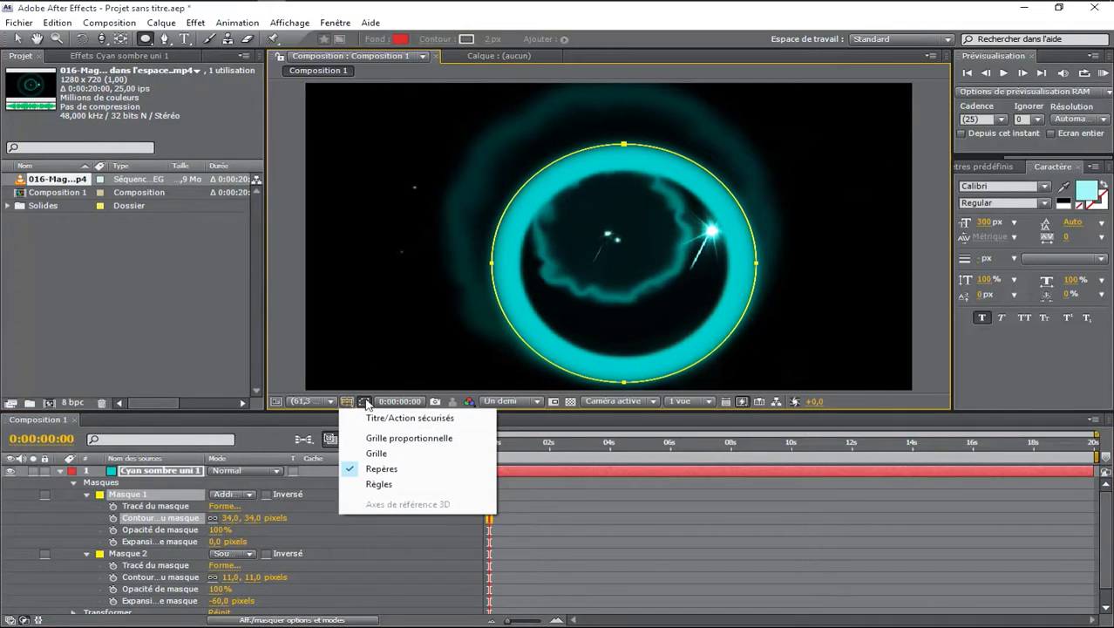
left_click(365, 402)
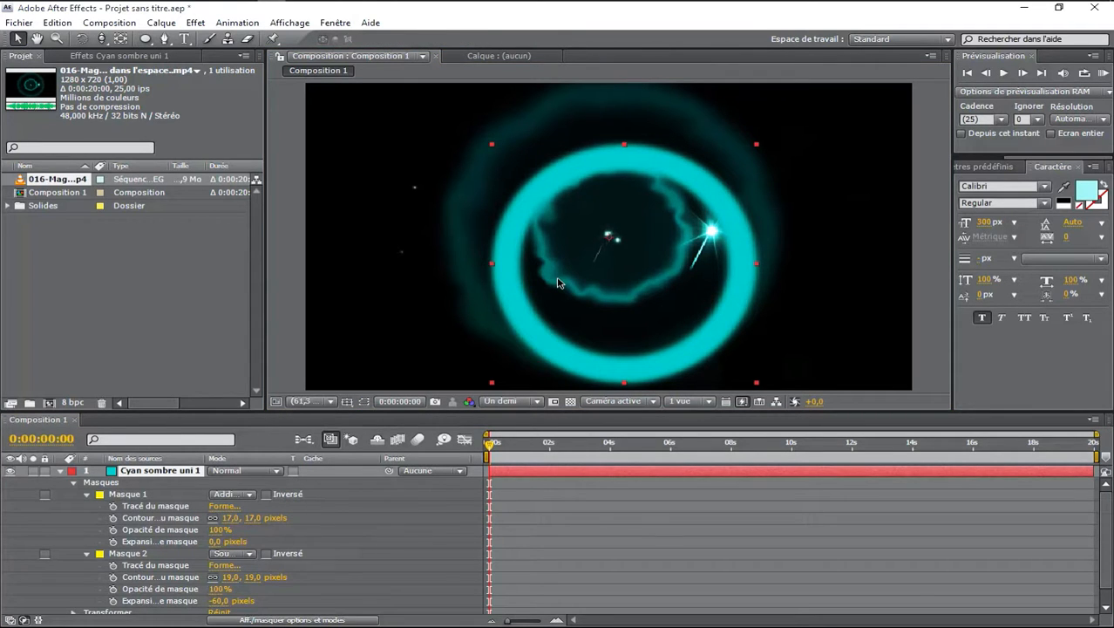
Apply the Génération effect Dégradé to the ring-shaped cyan solid
left_click(200, 23)
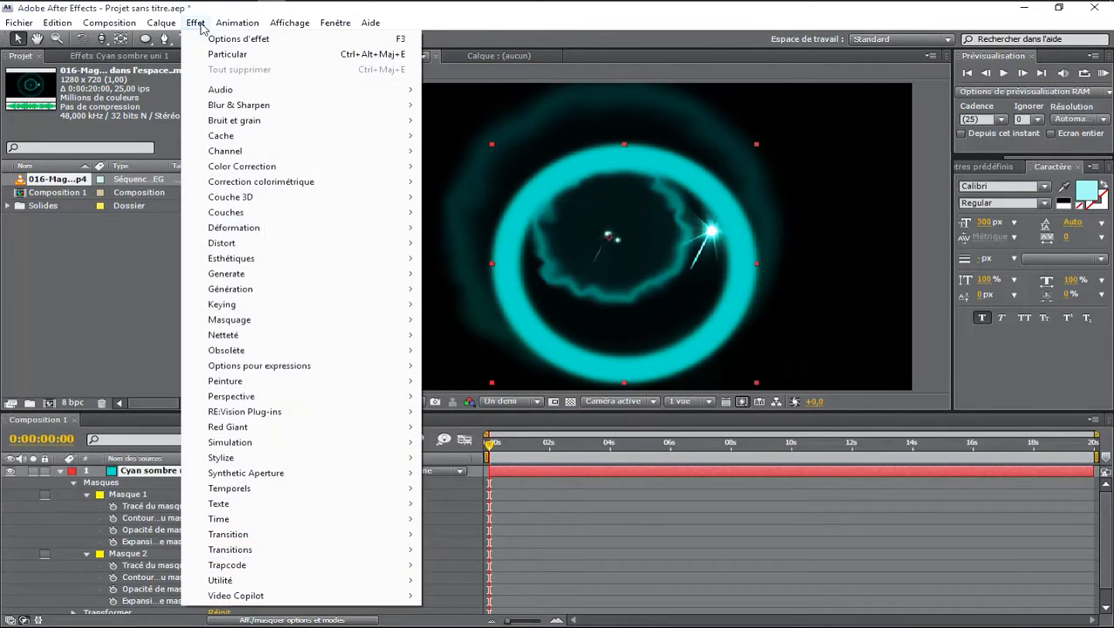
mouse_move(240, 292)
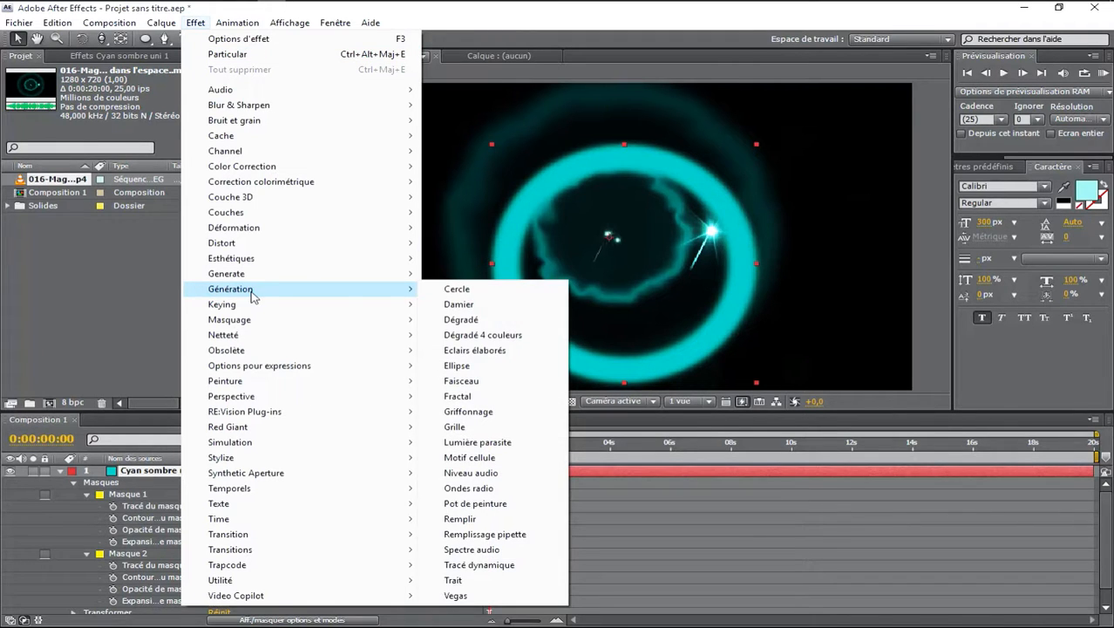
left_click(457, 320)
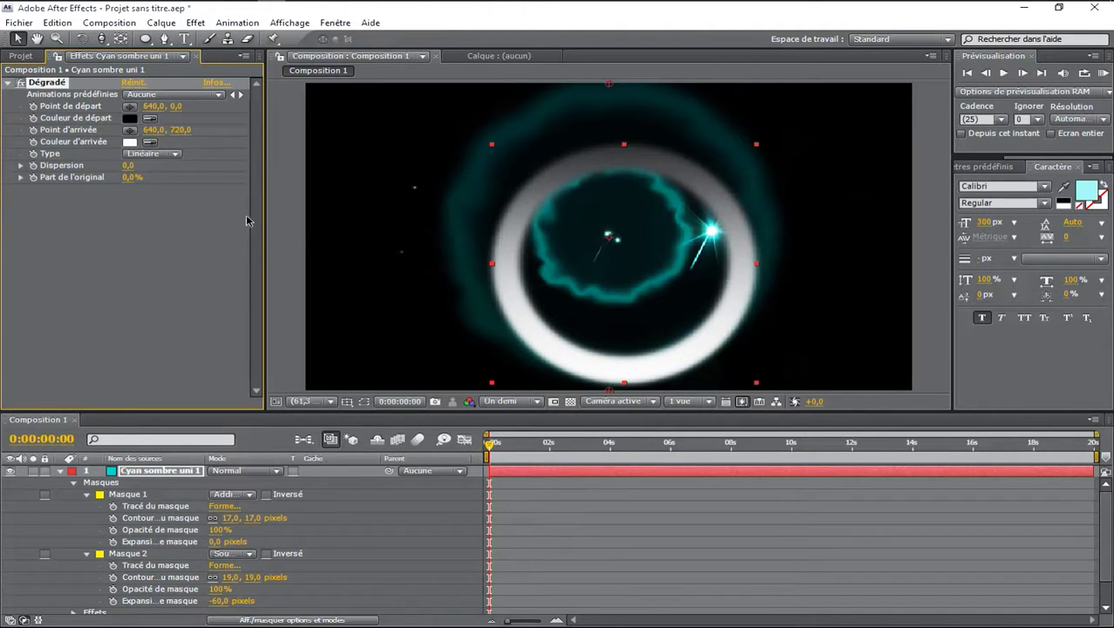
Make the Dégradé radial, sample its start colour from the bright star, and place its start point at the ring's centre and end point outside the ring
left_click(146, 154)
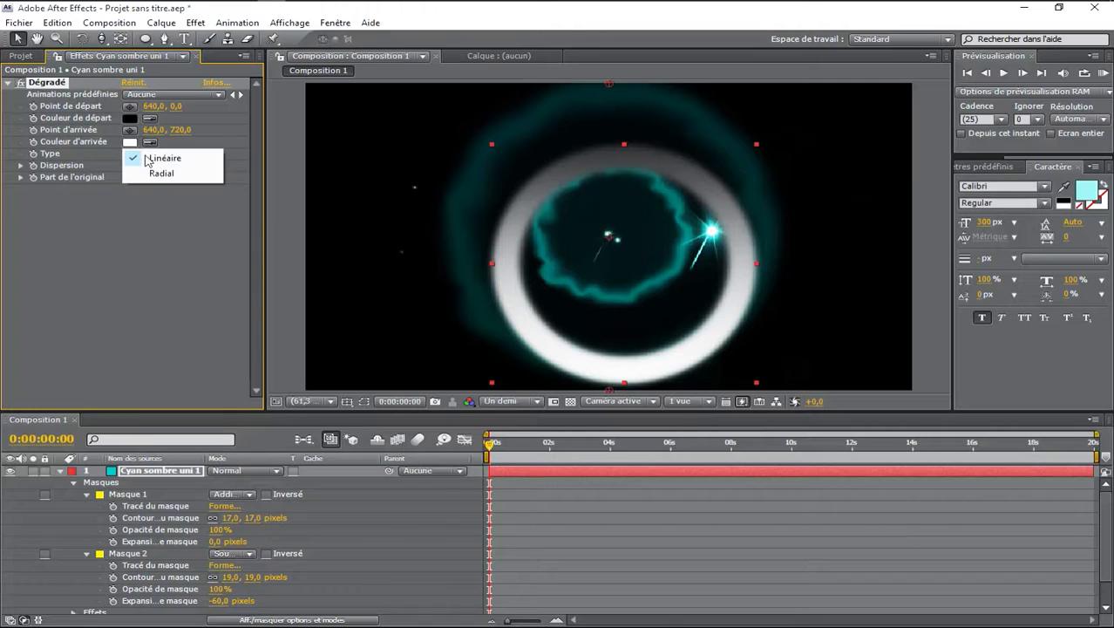
left_click(151, 171)
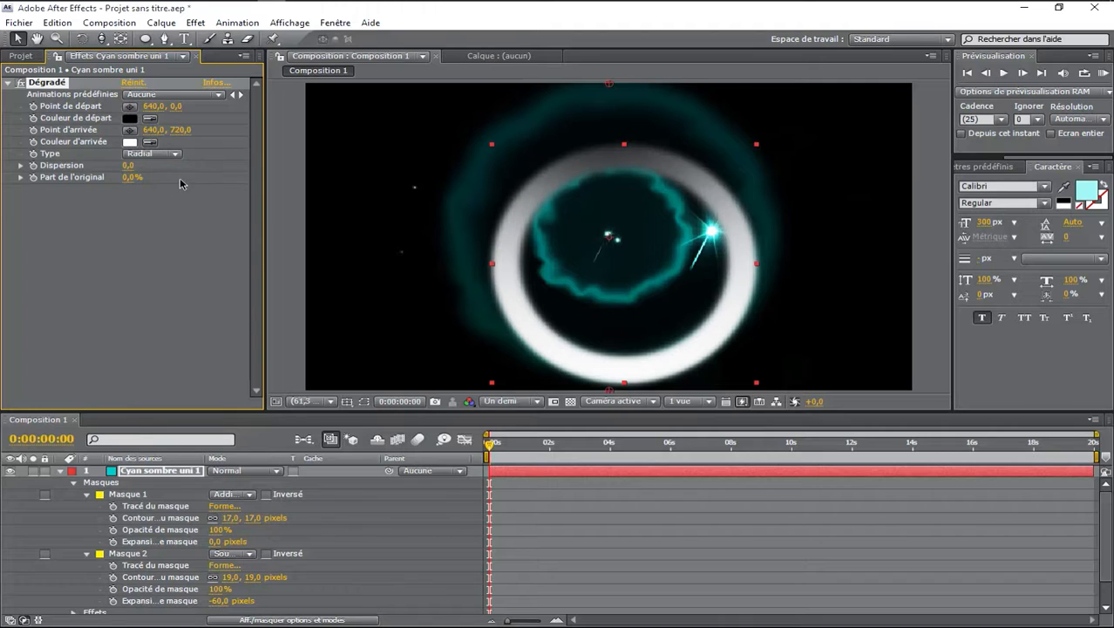
left_click(150, 118)
left_click(711, 232)
mouse_move(623, 262)
left_mouse_down()
mouse_move(582, 269)
mouse_move(644, 272)
mouse_move(632, 251)
mouse_move(616, 258)
mouse_move(626, 265)
left_mouse_up()
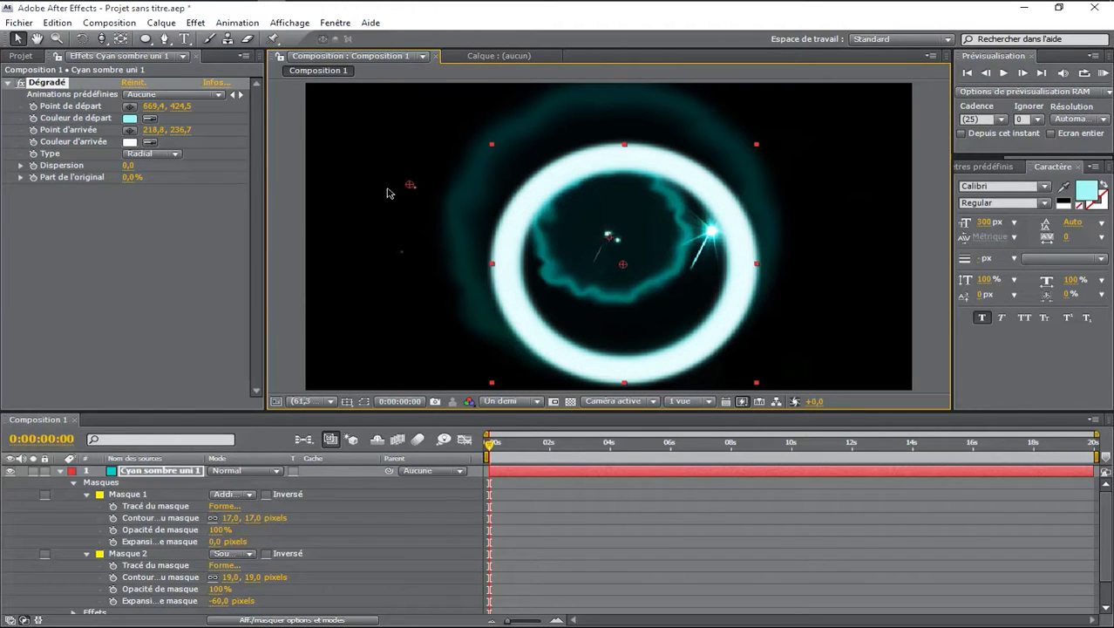
left_click_drag(409, 185, 403, 268)
Darken the Dégradé start colour to a medium cyan and move its start point to 658, 418 and end point to 189.4, 447.3
left_click(129, 117)
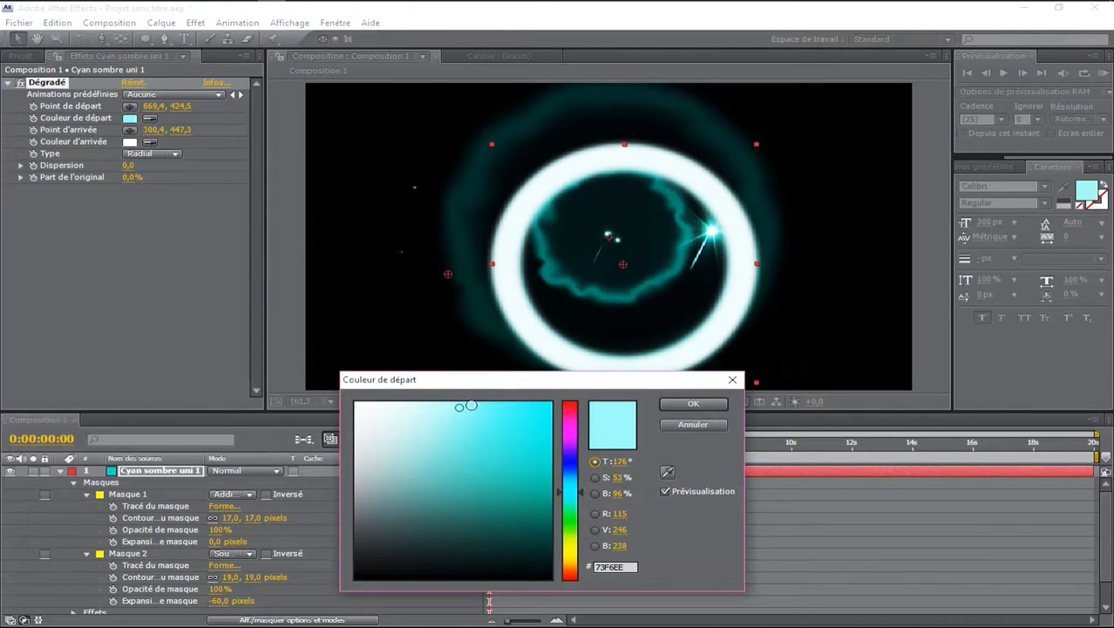
left_click(466, 423)
left_click_drag(465, 424, 477, 462)
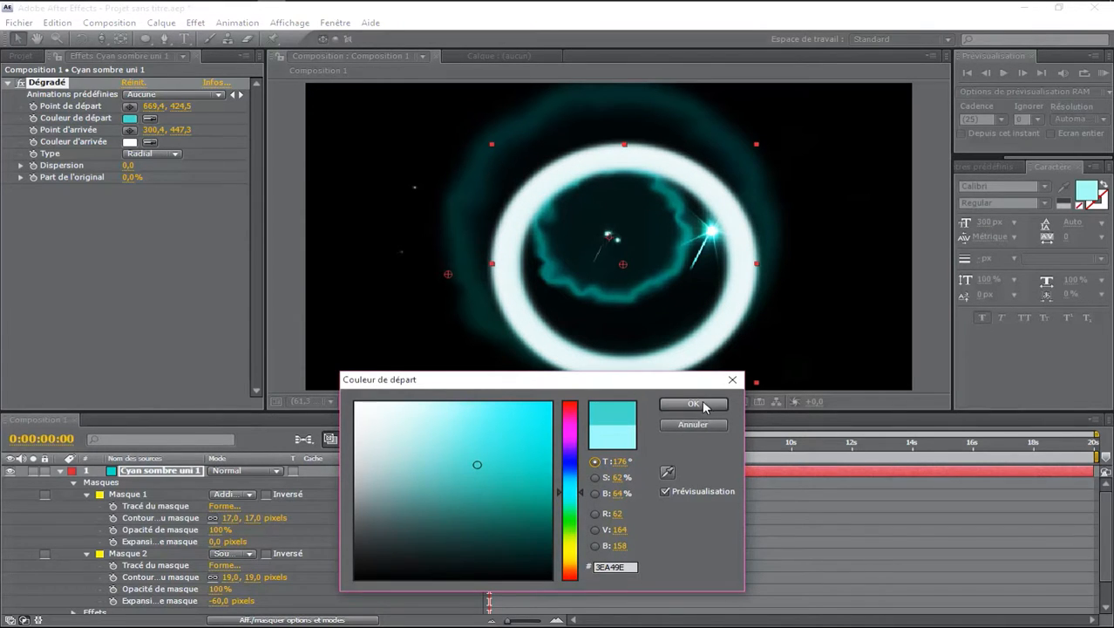
left_click(705, 401)
mouse_move(623, 264)
left_mouse_down()
mouse_move(562, 258)
mouse_move(616, 262)
left_mouse_up()
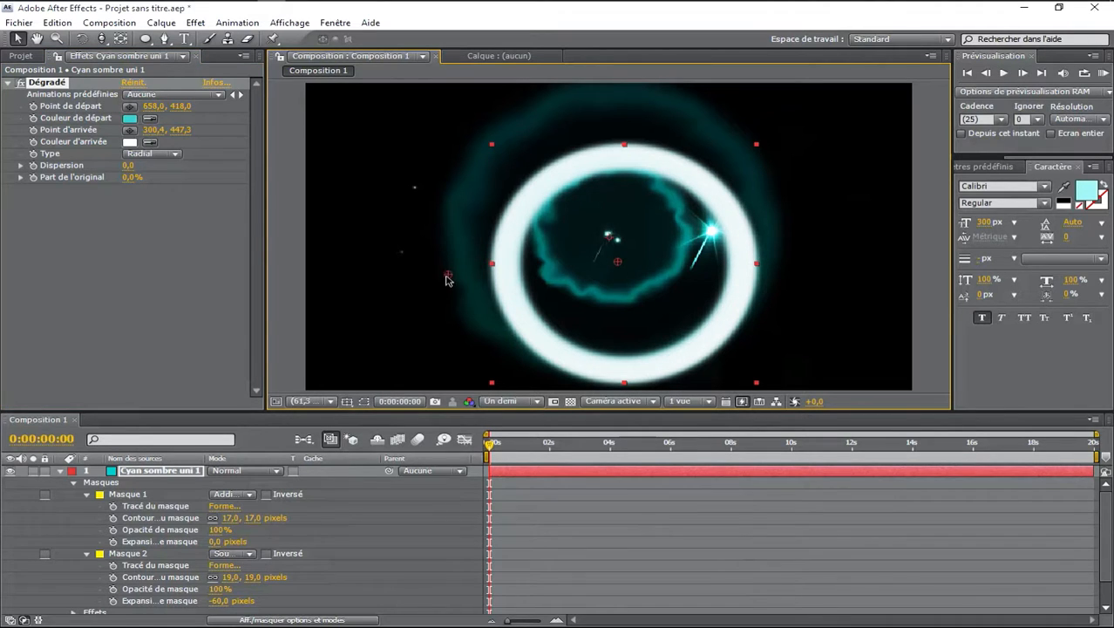
left_click_drag(448, 274, 394, 278)
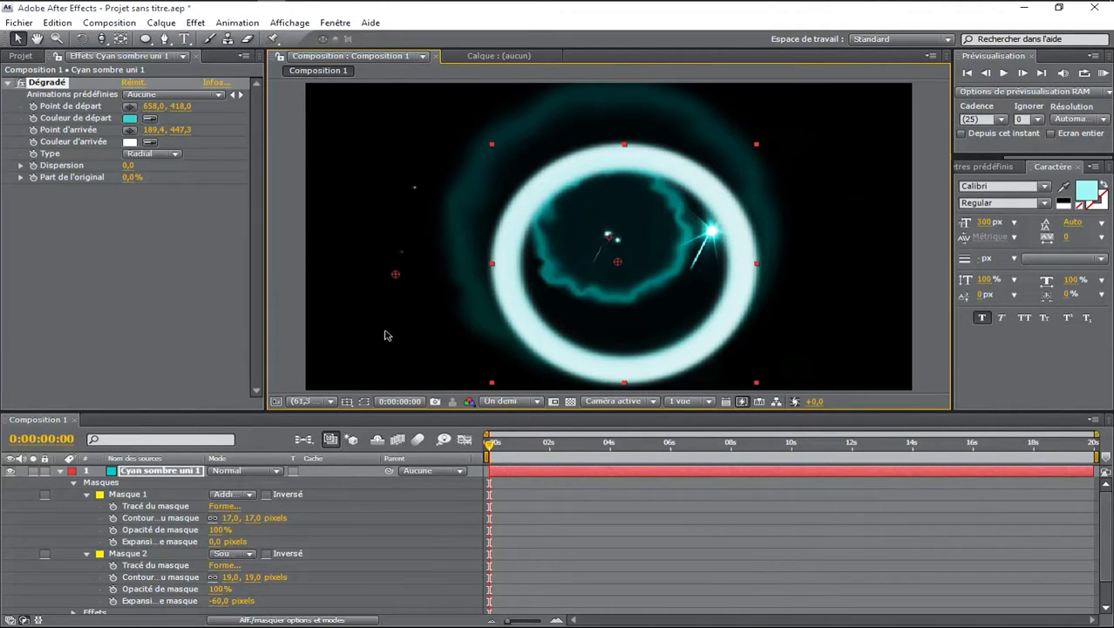
Set the Dégradé end colour to a darker teal than the start colour
left_click(130, 142)
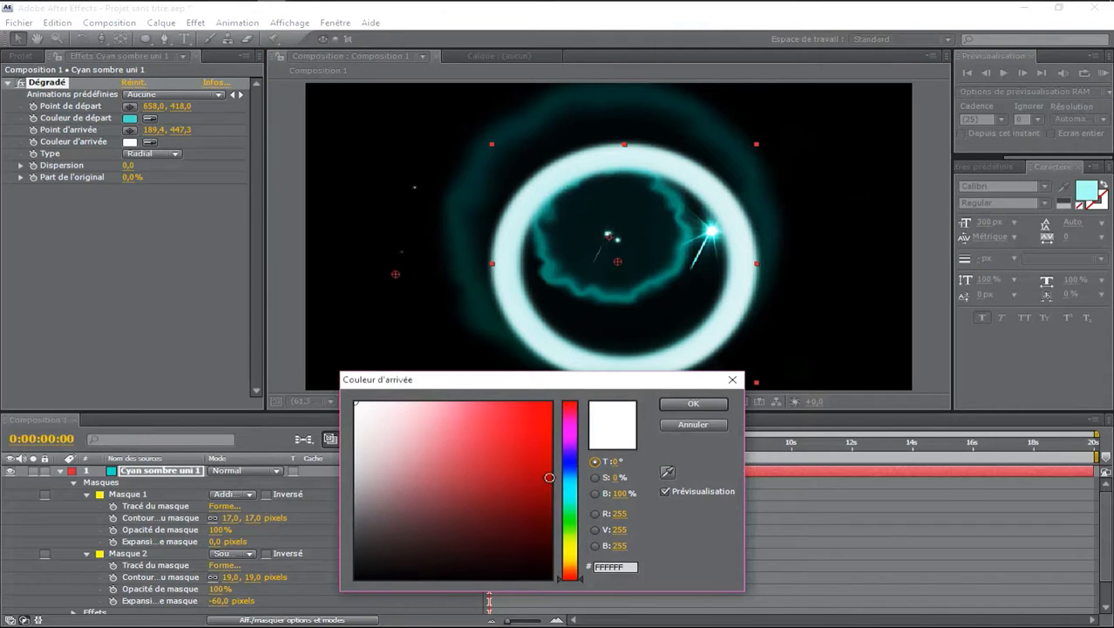
left_click_drag(568, 485, 570, 489)
mouse_move(483, 455)
left_mouse_down()
mouse_move(500, 403)
mouse_move(490, 482)
mouse_move(510, 499)
mouse_move(536, 575)
mouse_move(514, 545)
left_mouse_up()
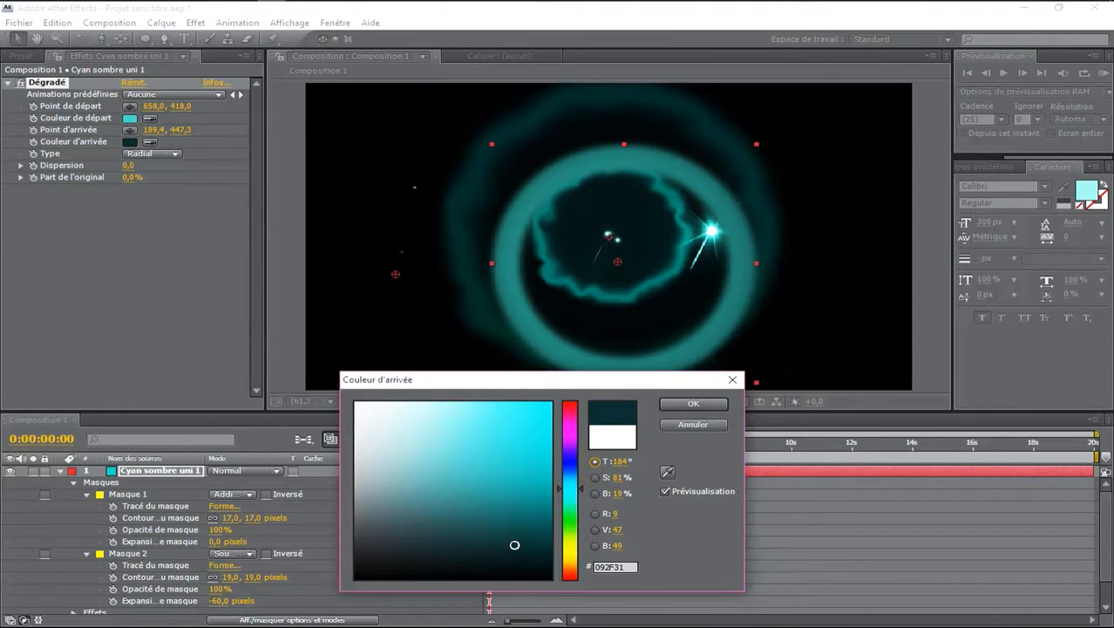
left_click(710, 404)
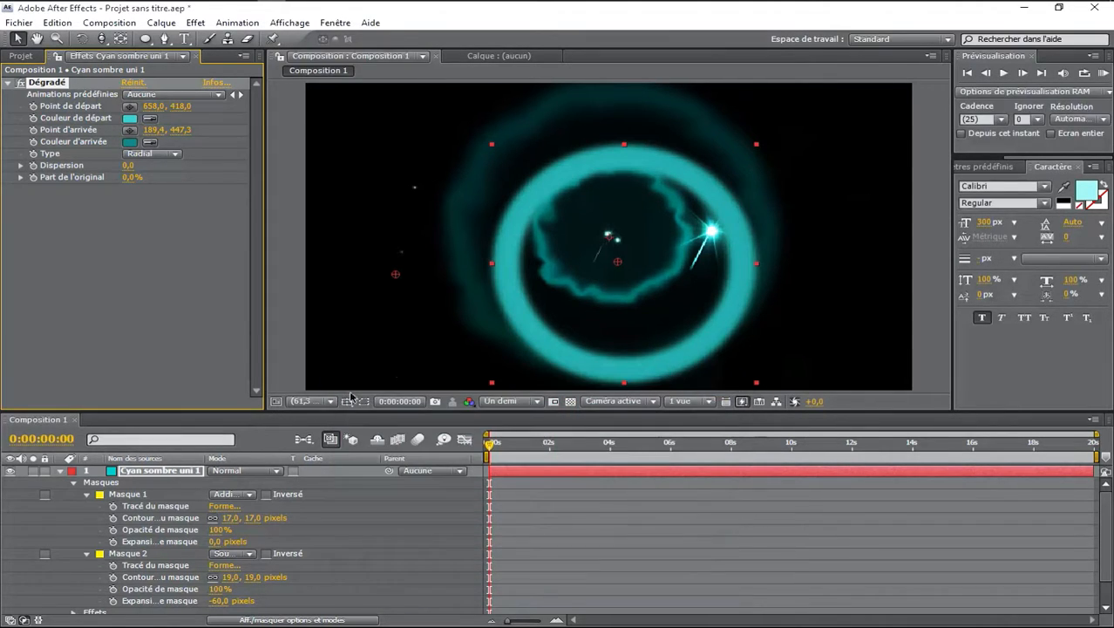
Apply the Déformation effect Fluidité to the cyan ring solid
left_click(177, 472)
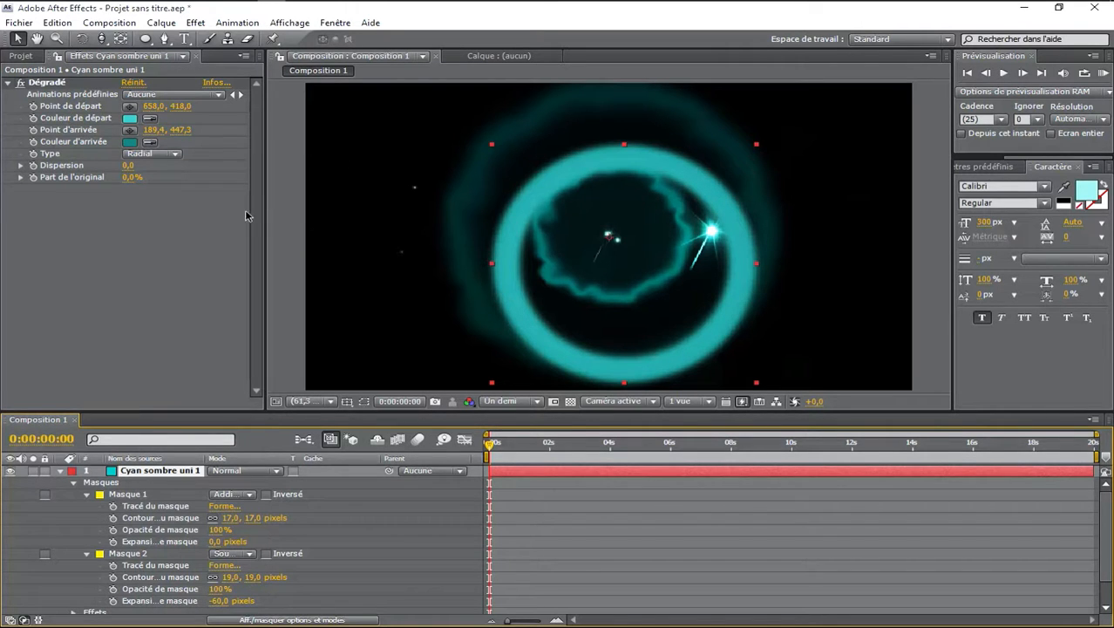
left_click(193, 24)
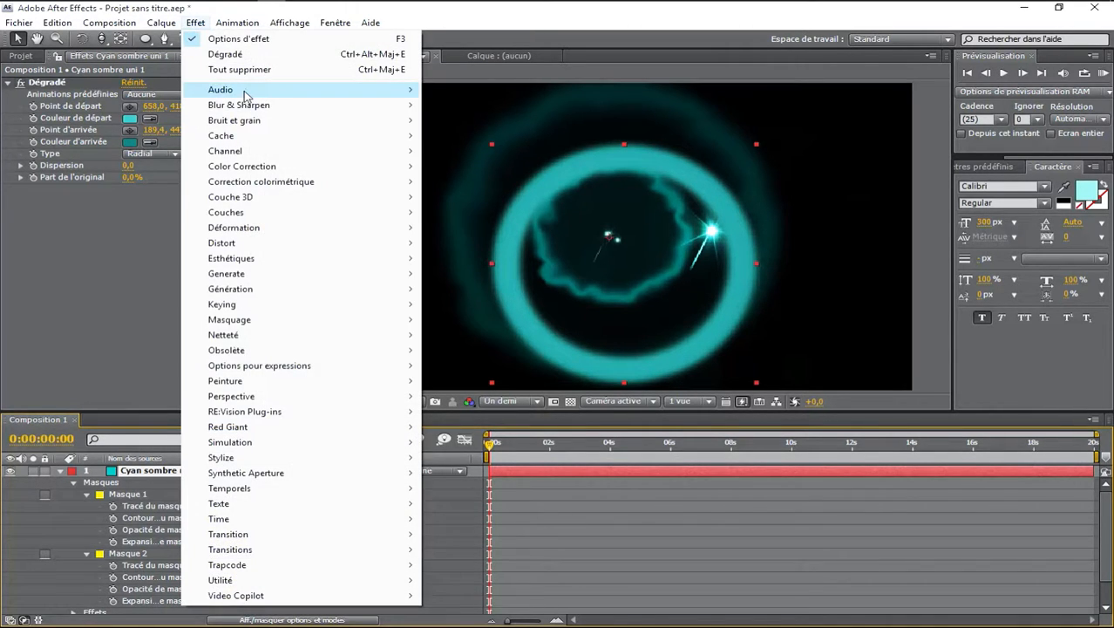
mouse_move(286, 228)
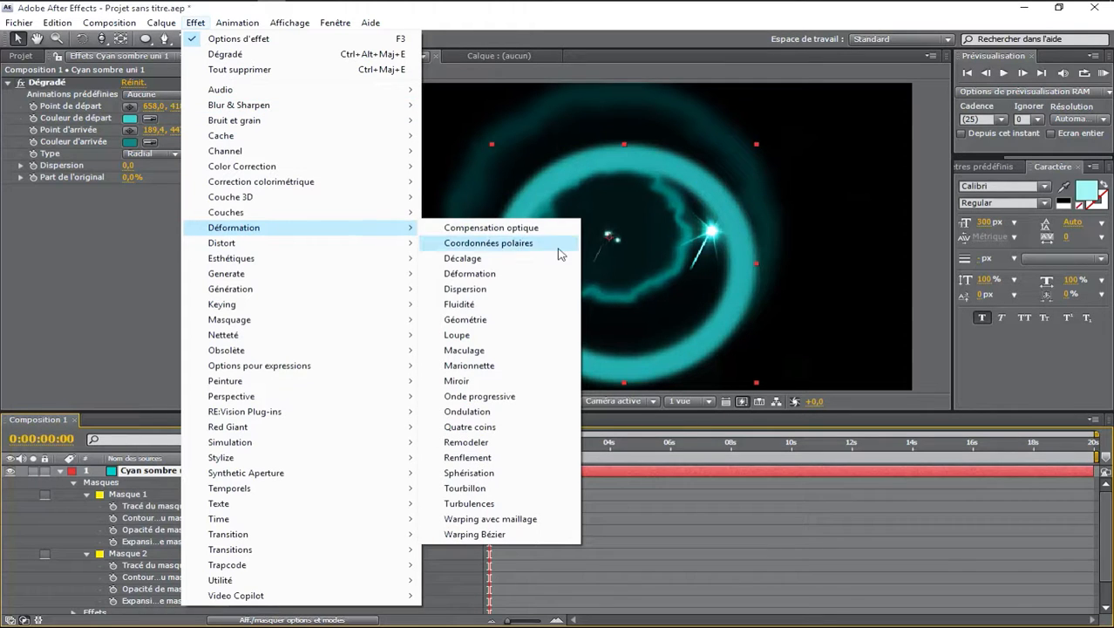
left_click(478, 304)
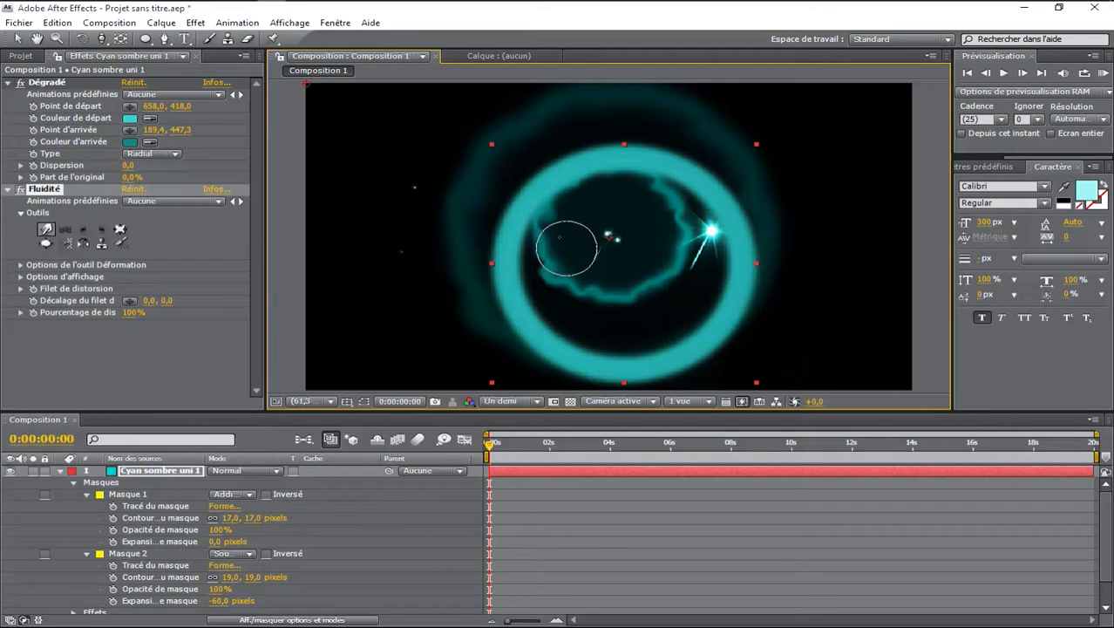
Warp the ring's edges inward and outward all the way round with Fluidité's deformation tool to give it an irregular, jagged outline
left_click(46, 231)
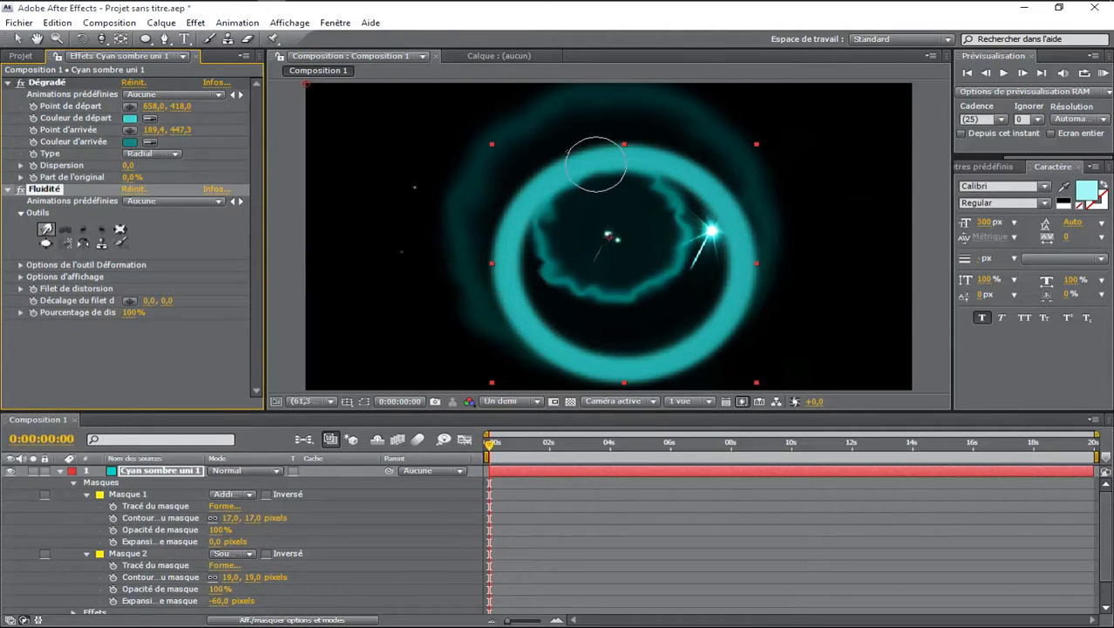
left_click_drag(555, 168, 573, 205)
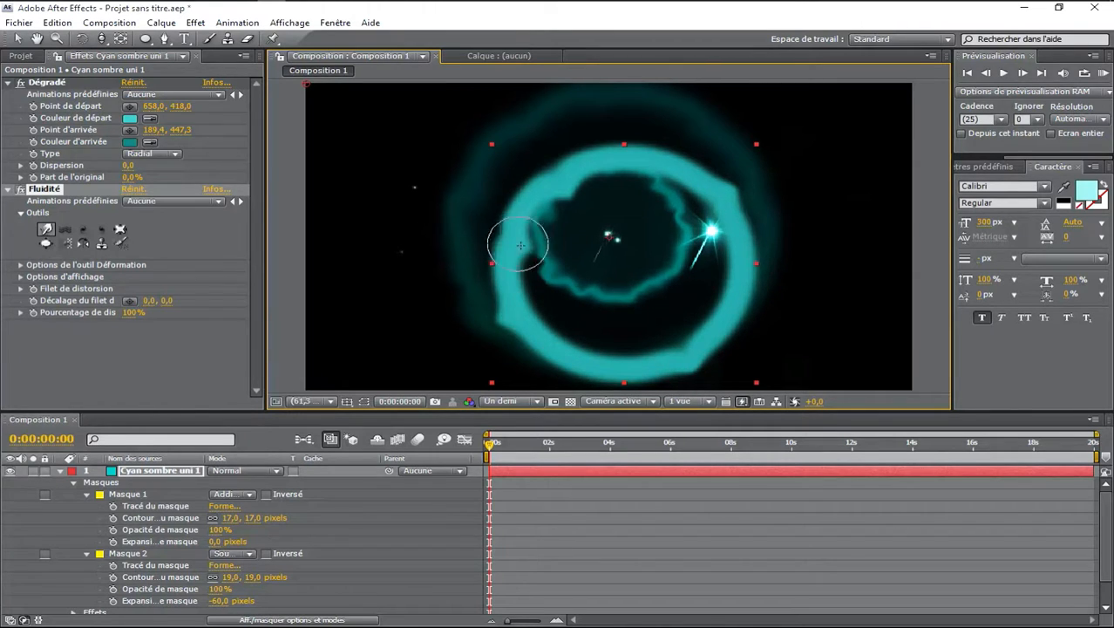
mouse_move(518, 244)
left_mouse_down()
mouse_move(528, 251)
mouse_move(517, 244)
left_mouse_up()
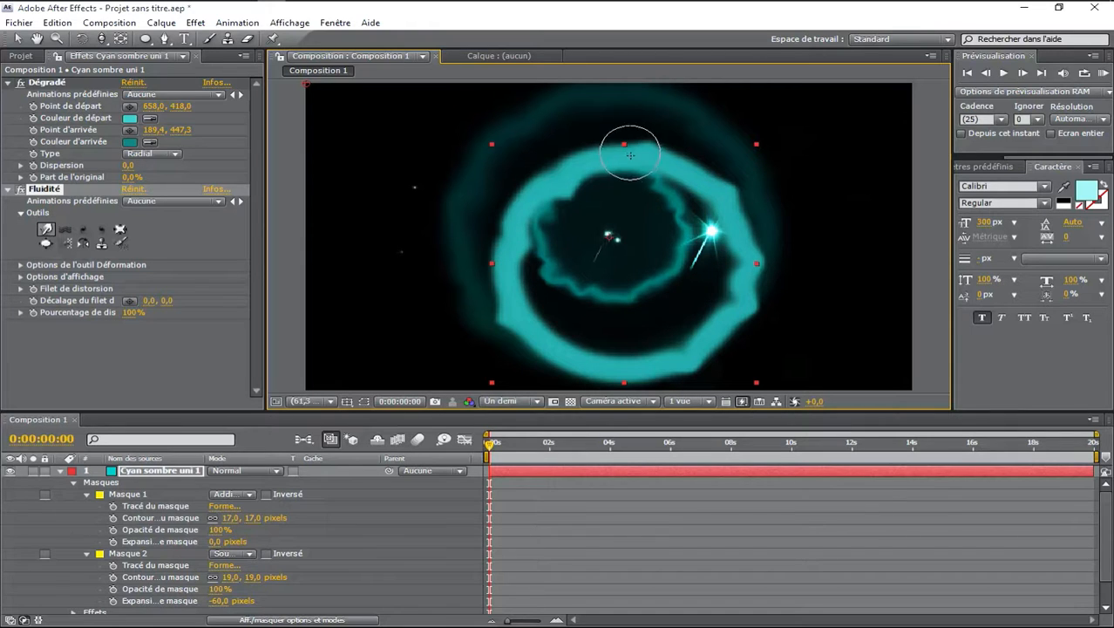
mouse_move(639, 164)
left_mouse_down()
mouse_move(645, 142)
mouse_move(586, 159)
left_mouse_up()
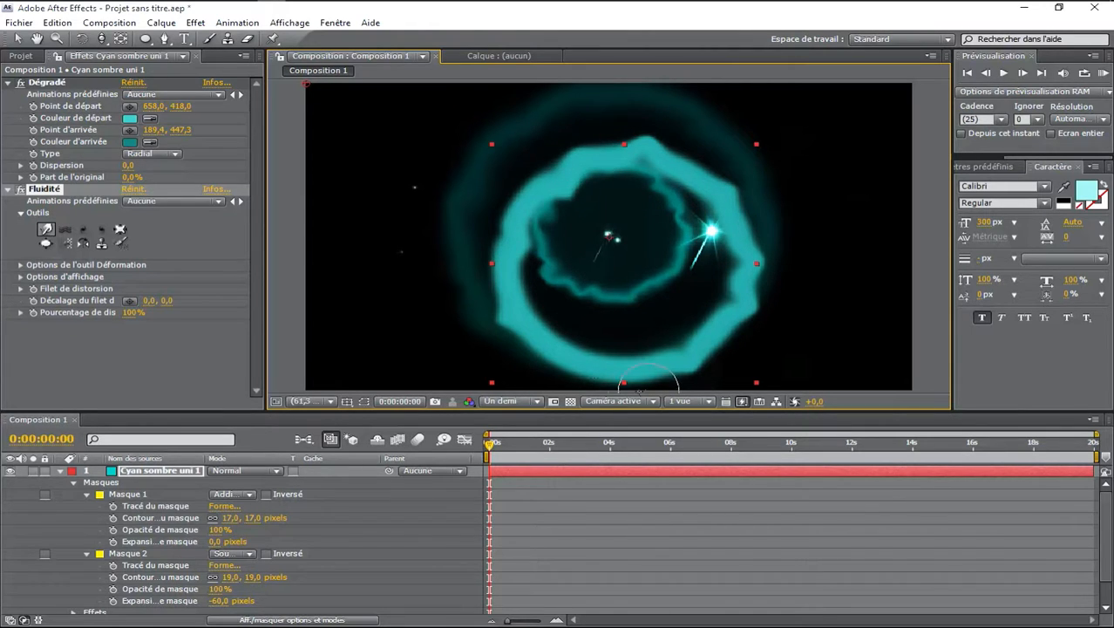
left_click_drag(552, 354, 544, 358)
mouse_move(522, 216)
left_mouse_down()
mouse_move(514, 208)
mouse_move(576, 184)
left_mouse_up()
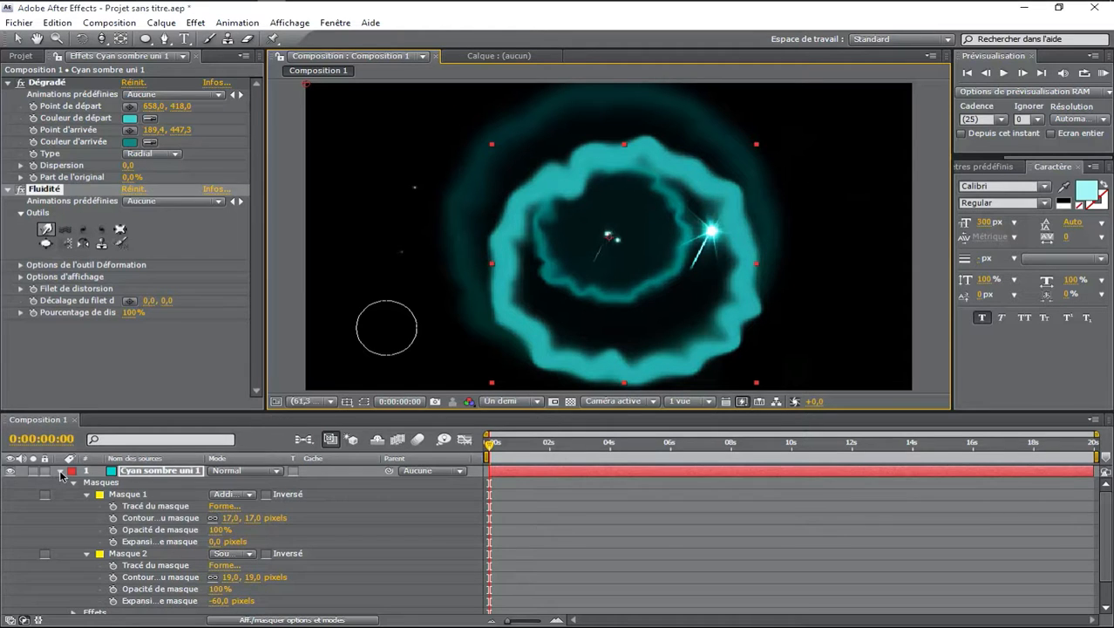
Collapse the ring layer's properties and rename the layer Anneau 1
left_click(67, 476)
left_click(160, 475)
left_click(59, 472)
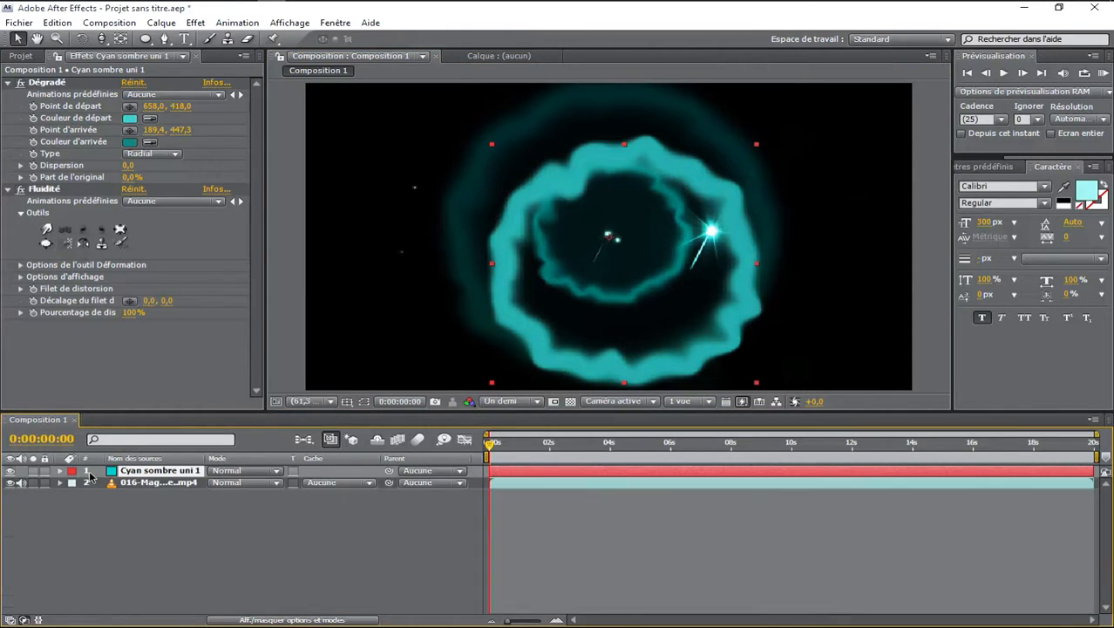
right_click(146, 477)
left_click(162, 612)
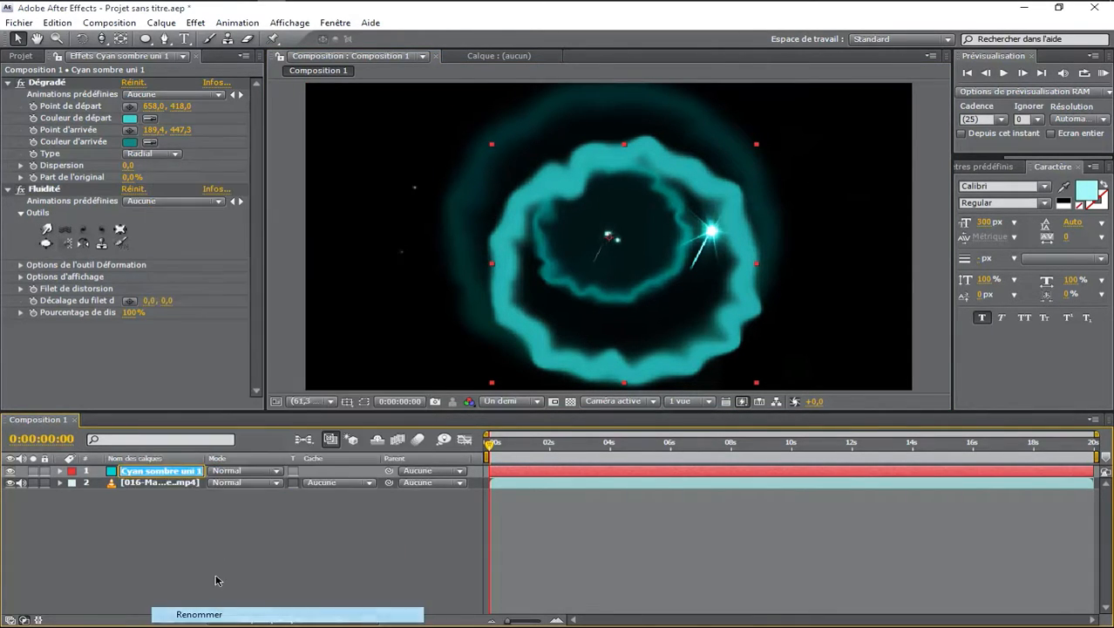
type("Anneau")
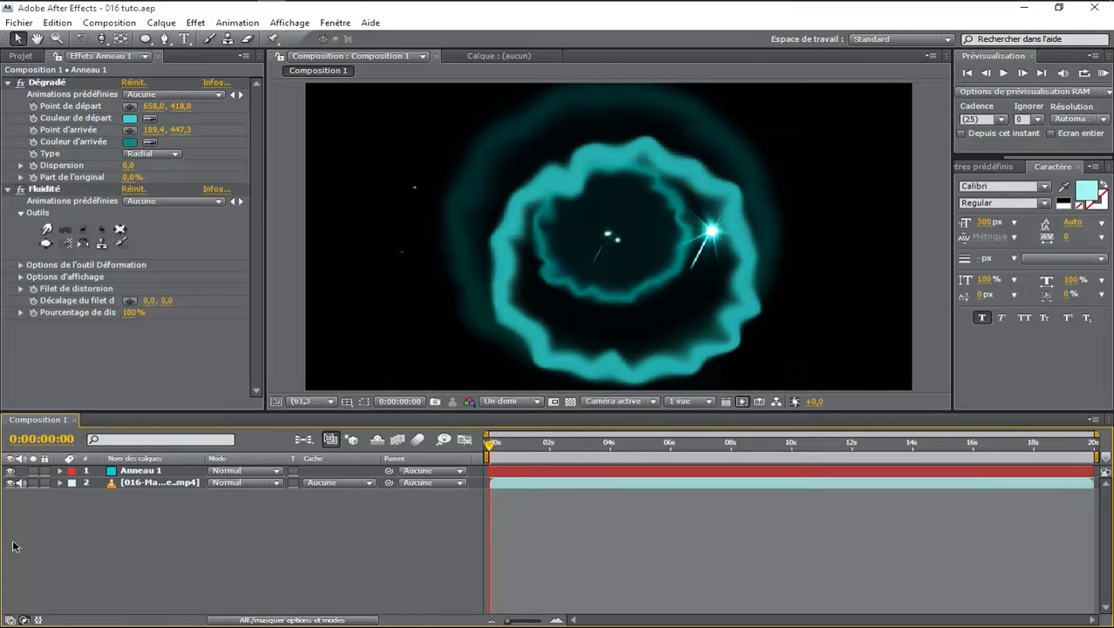
Hide Anneau 1 to compare with the reference video, move to 0:00:00:20, and show the layer again
left_click(10, 471)
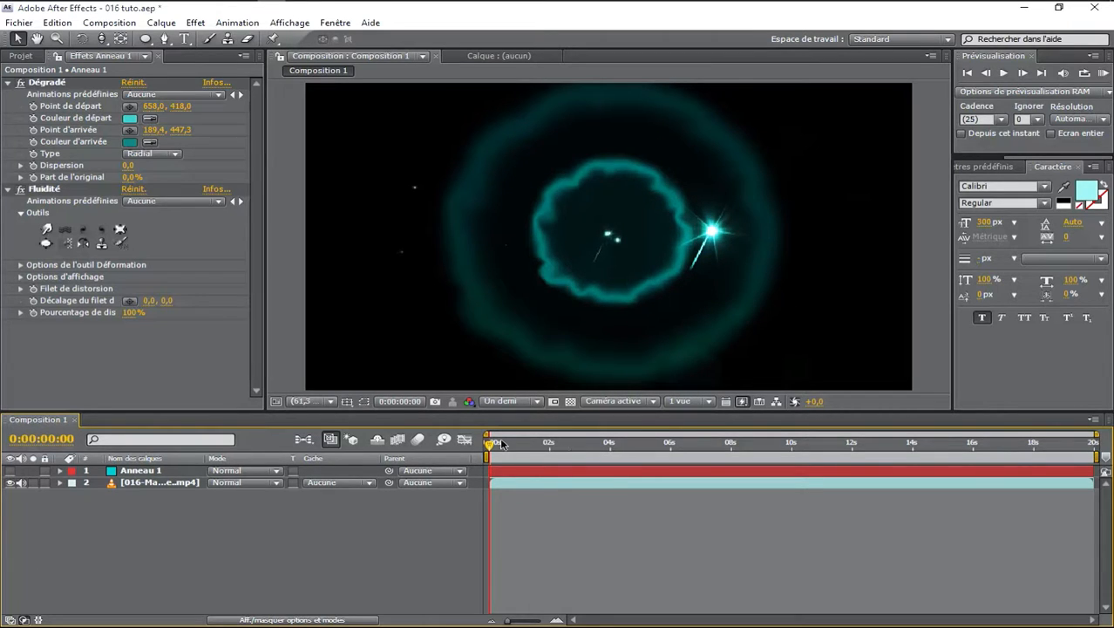
left_click_drag(490, 446, 513, 446)
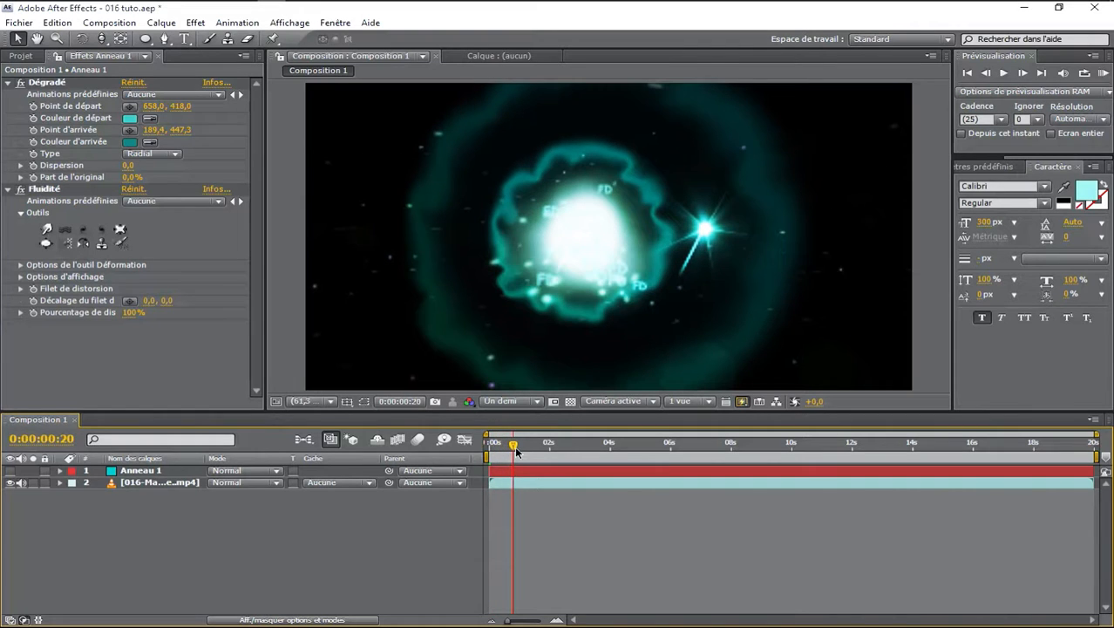
left_click(10, 471)
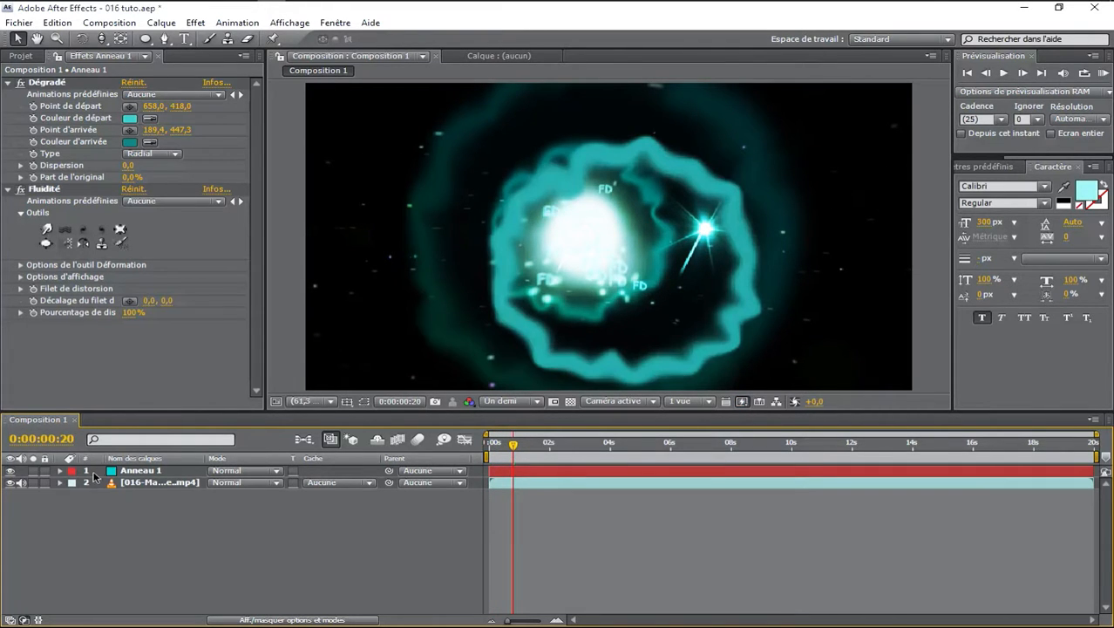
Duplicate Anneau 1, scale the copy to 199%, and reposition it around the smaller ring
left_click(137, 472)
key("ctrl+d")
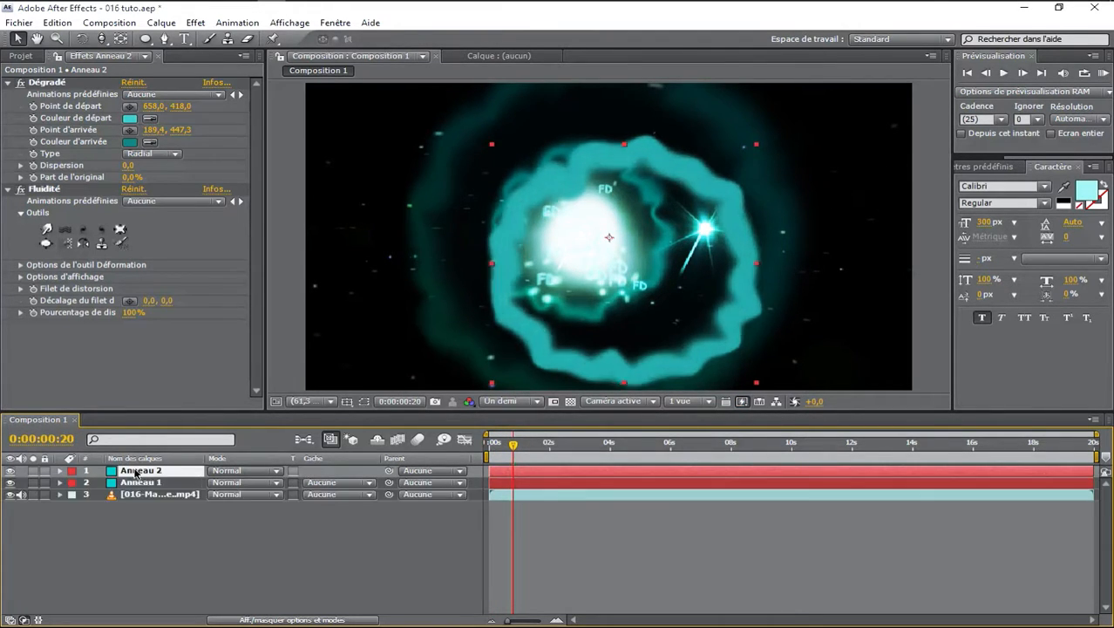
key("s")
left_click_drag(258, 482, 328, 471)
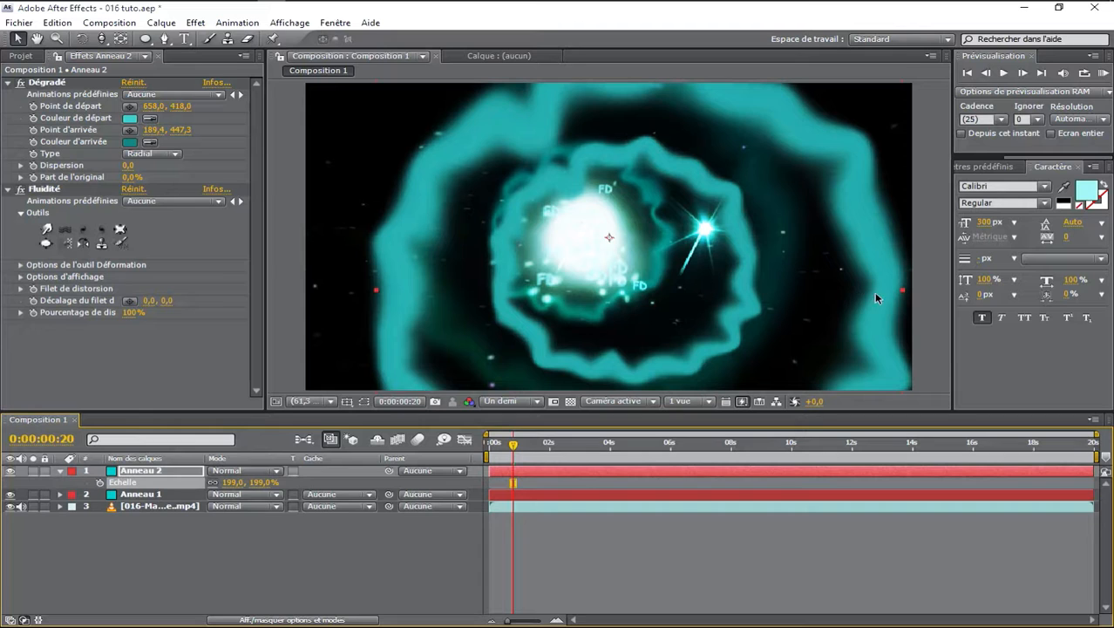
left_click_drag(874, 291, 855, 263)
left_click(11, 472)
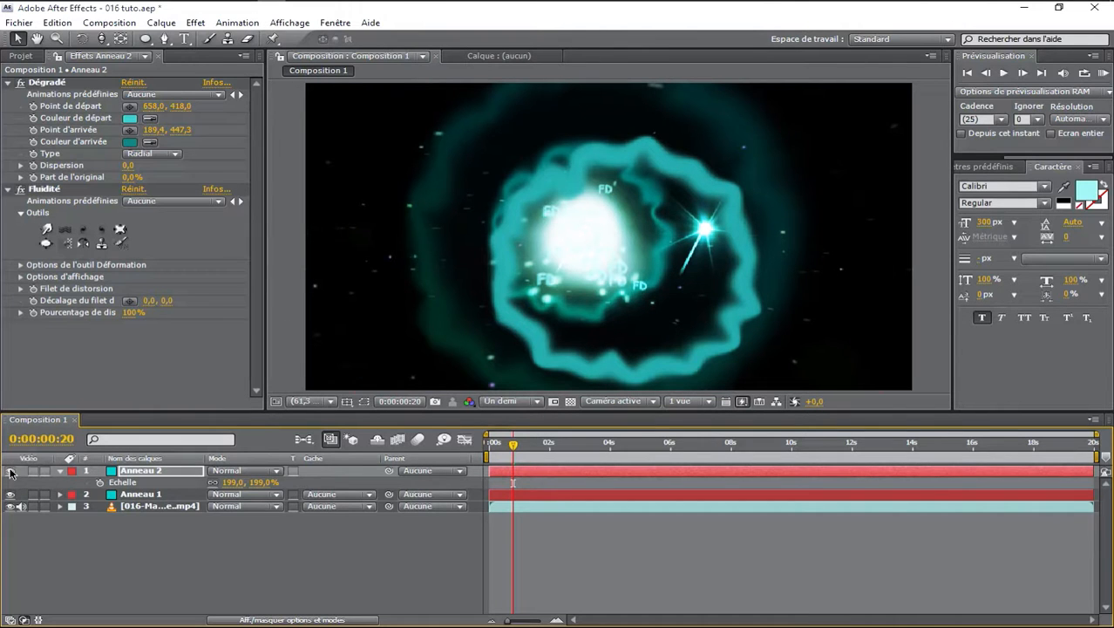
left_click(11, 471)
Set the opacity of both Anneau 1 and Anneau 2 to 55% and hide both layers
left_click(140, 493, "ctrl")
key("t")
left_click_drag(212, 482, 181, 483)
left_click(131, 558)
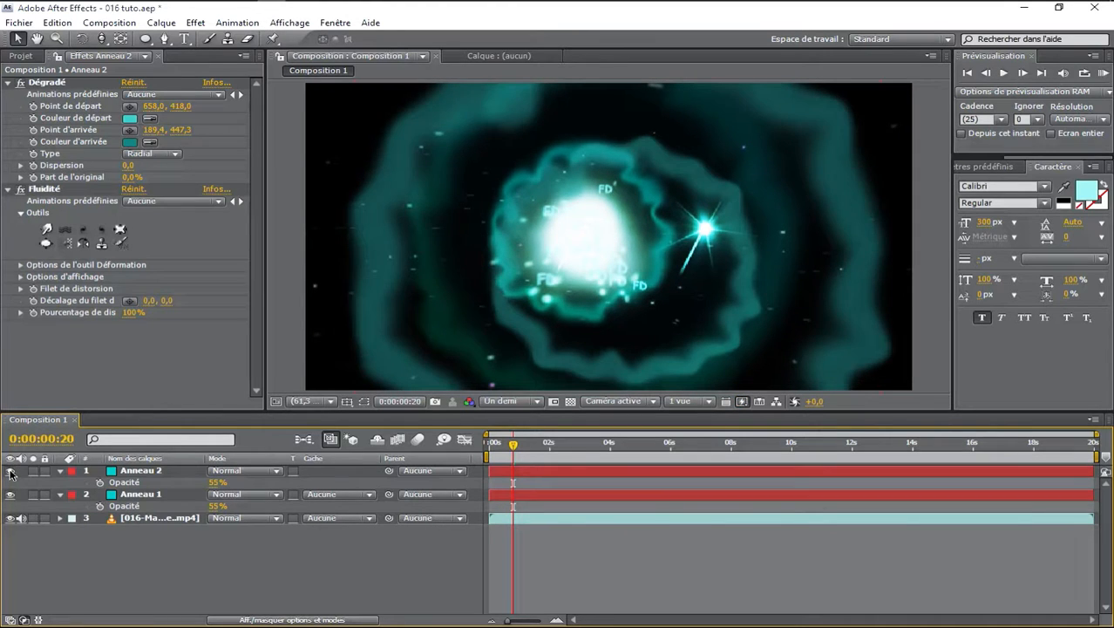
left_click(11, 471)
left_click(10, 495)
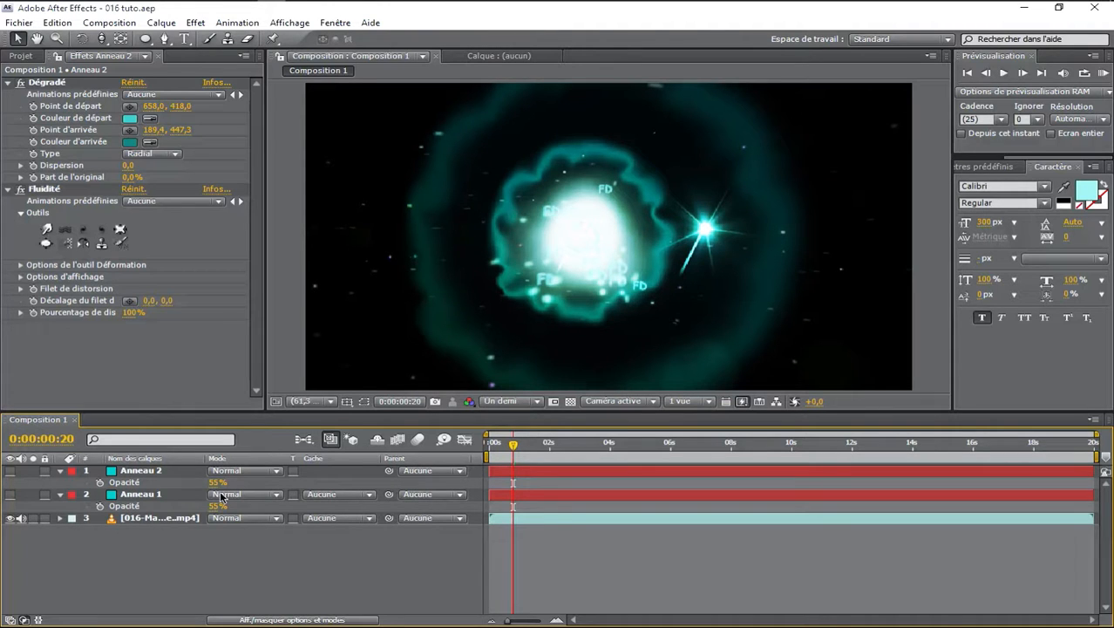
right_click(189, 565)
mouse_move(375, 493)
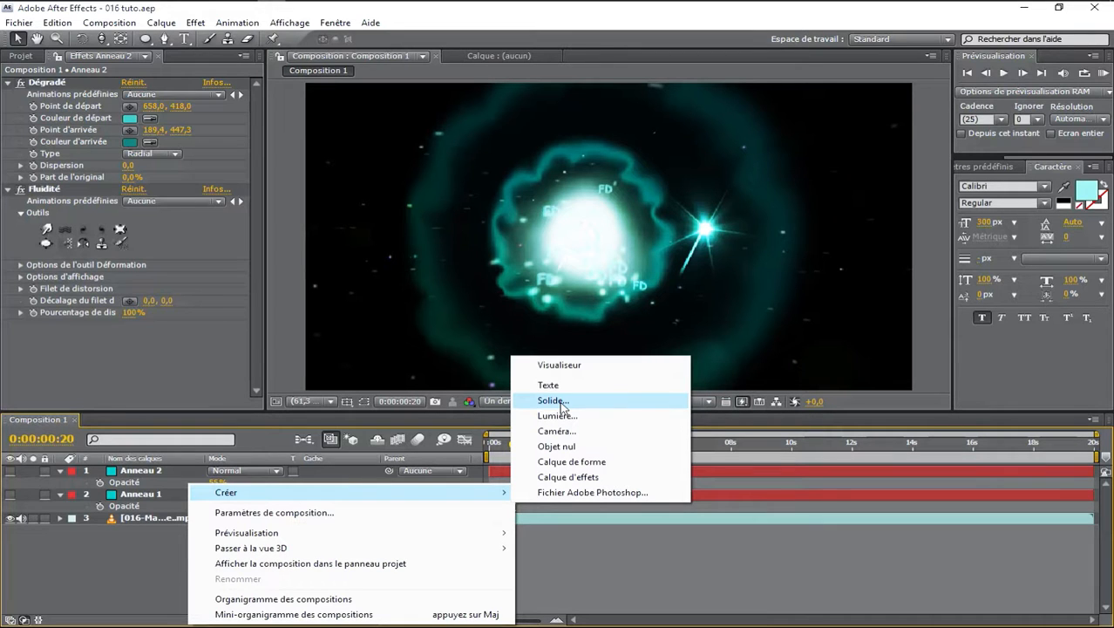
left_click(142, 567)
Create a text layer in the composition reading "FD"
right_click(144, 568)
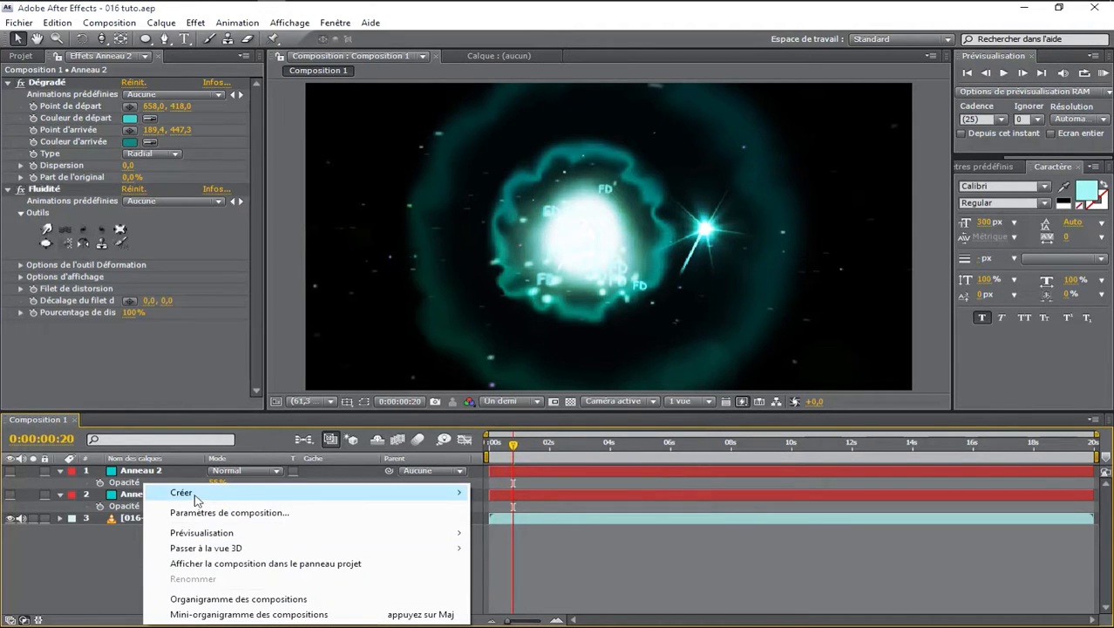
mouse_move(196, 494)
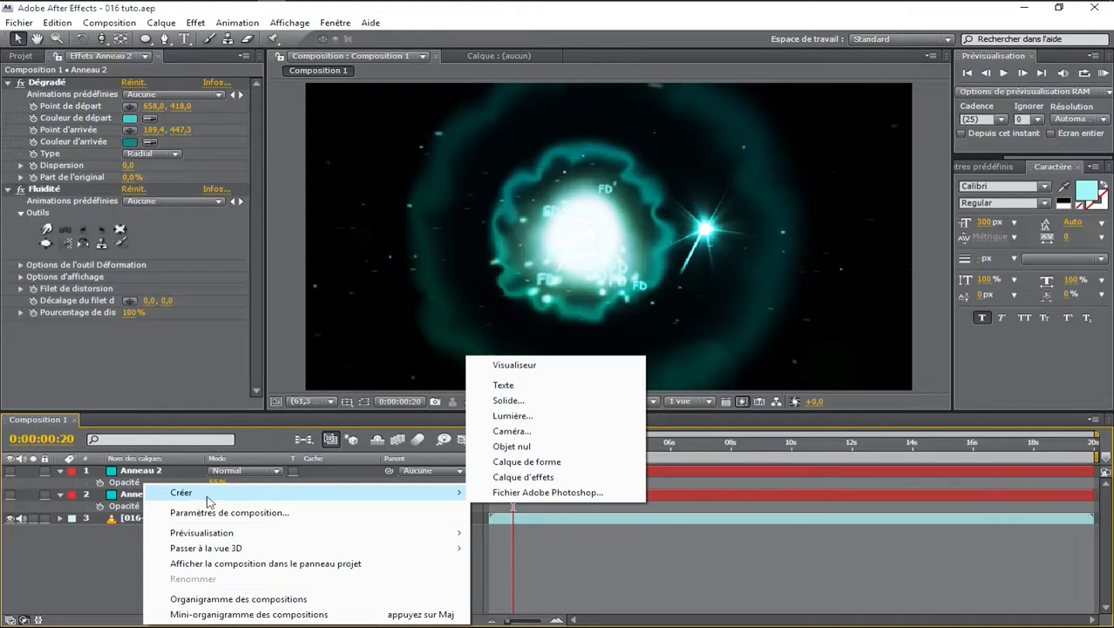
left_click(550, 389)
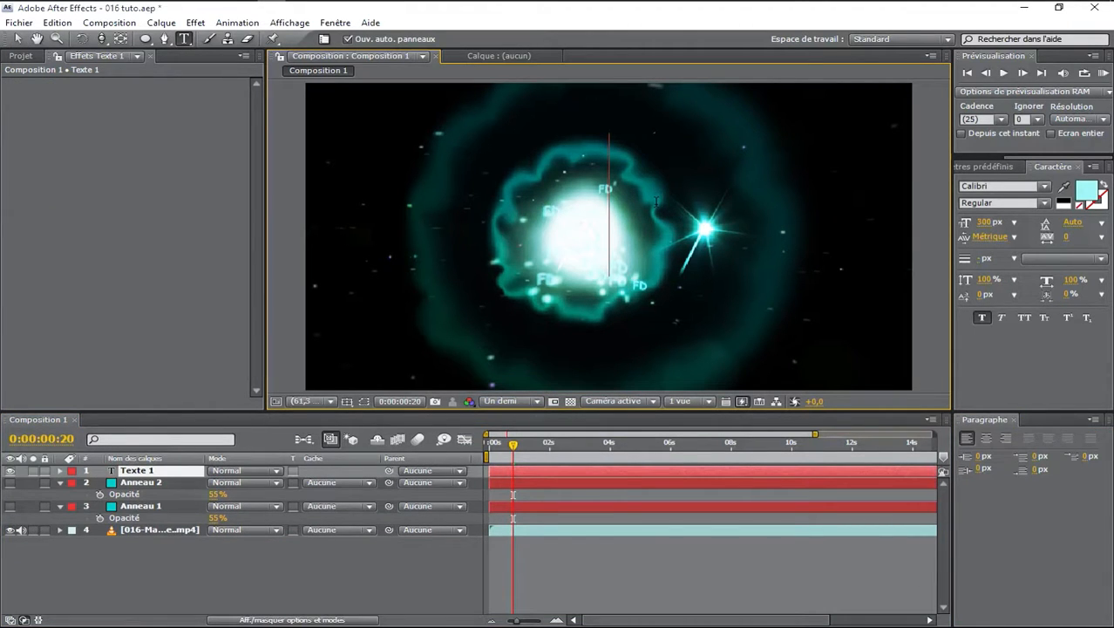
type("FD")
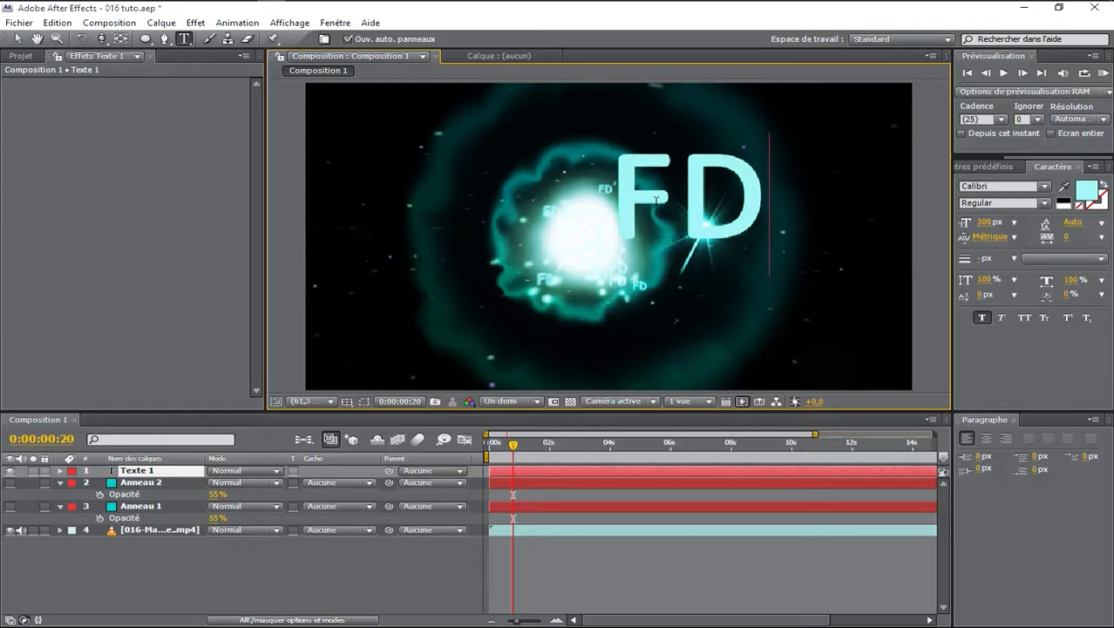
Move the FD text over the bright centre of the rings and keep Calibri as its font
key("shift+Left")
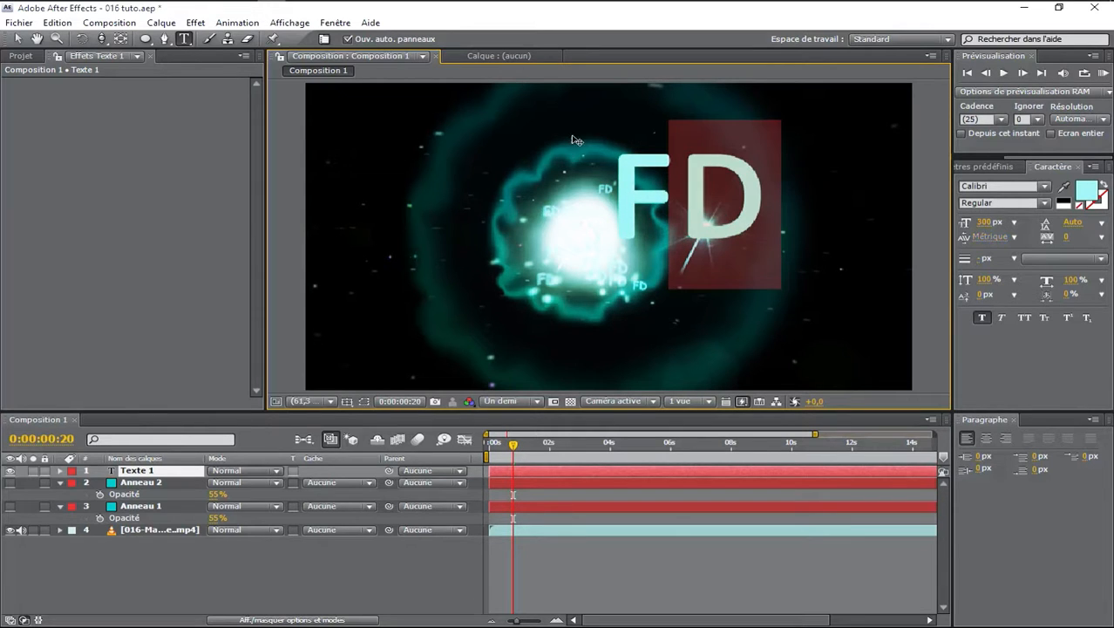
left_click_drag(785, 186, 695, 229)
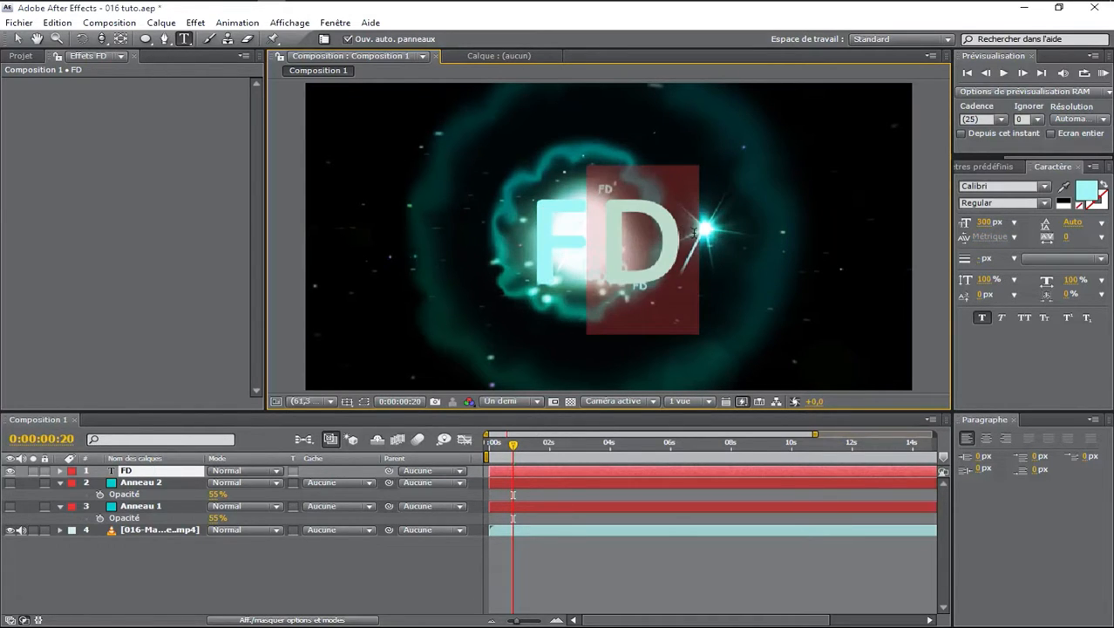
left_click_drag(587, 232, 544, 232)
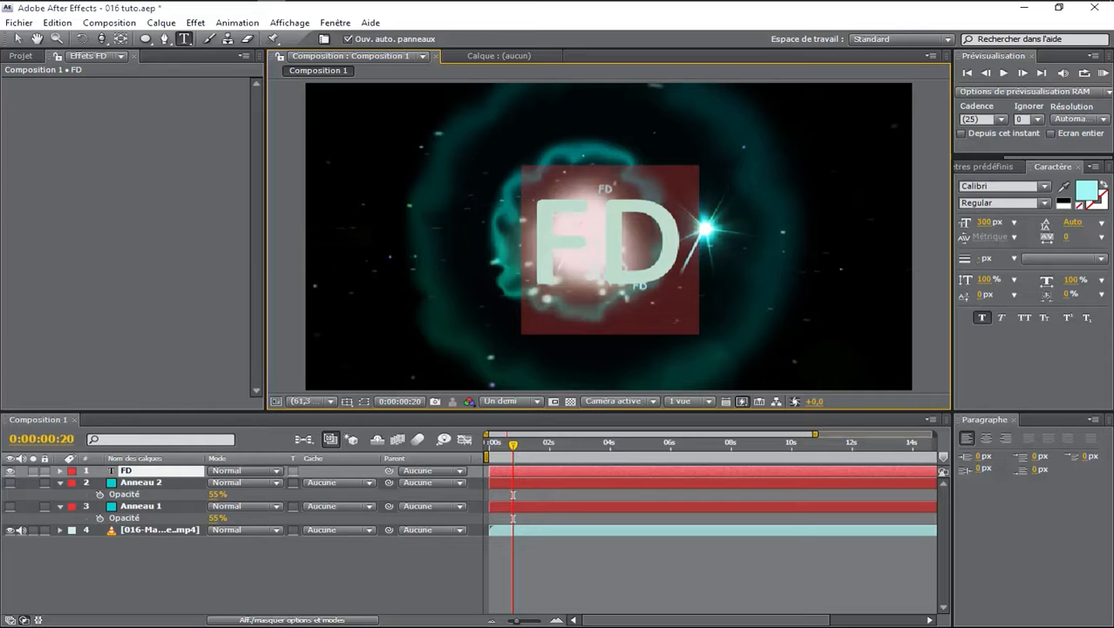
left_click(1045, 188)
left_click(974, 199)
left_click(645, 212)
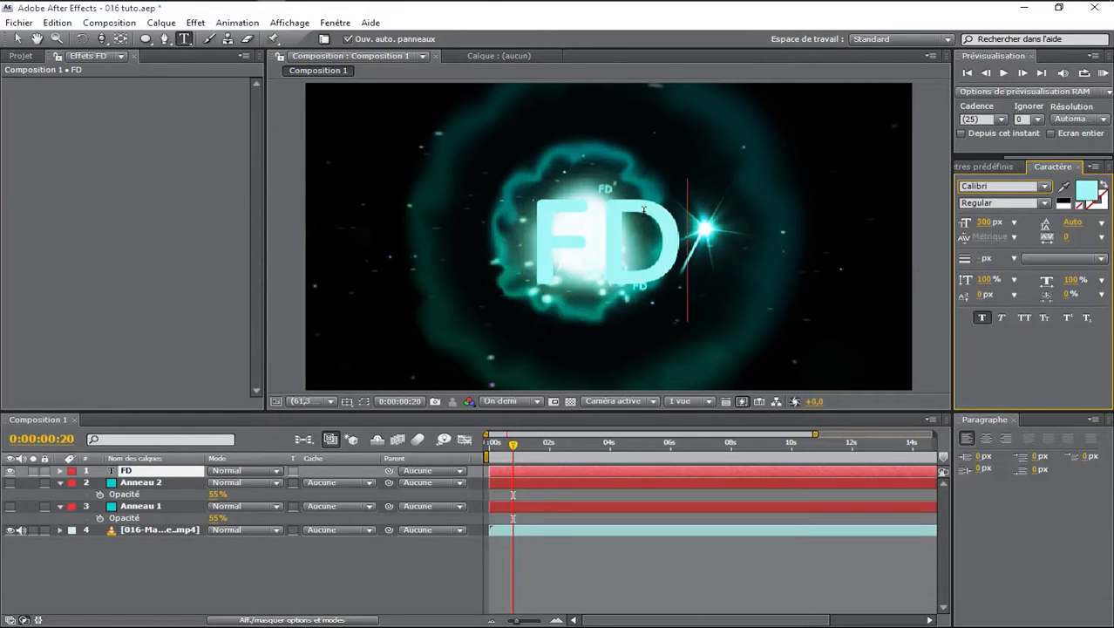
Select both letters of the FD text and accept 86FFE1 as their fill colour
left_click(629, 222)
left_click_drag(666, 216, 539, 219)
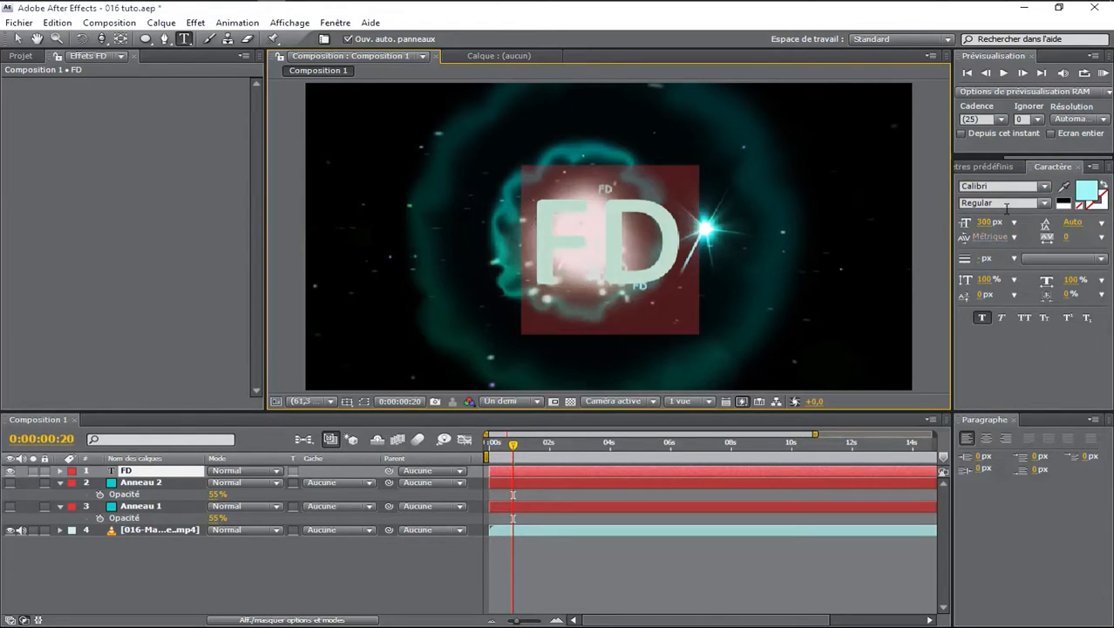
left_click_drag(679, 224, 583, 222)
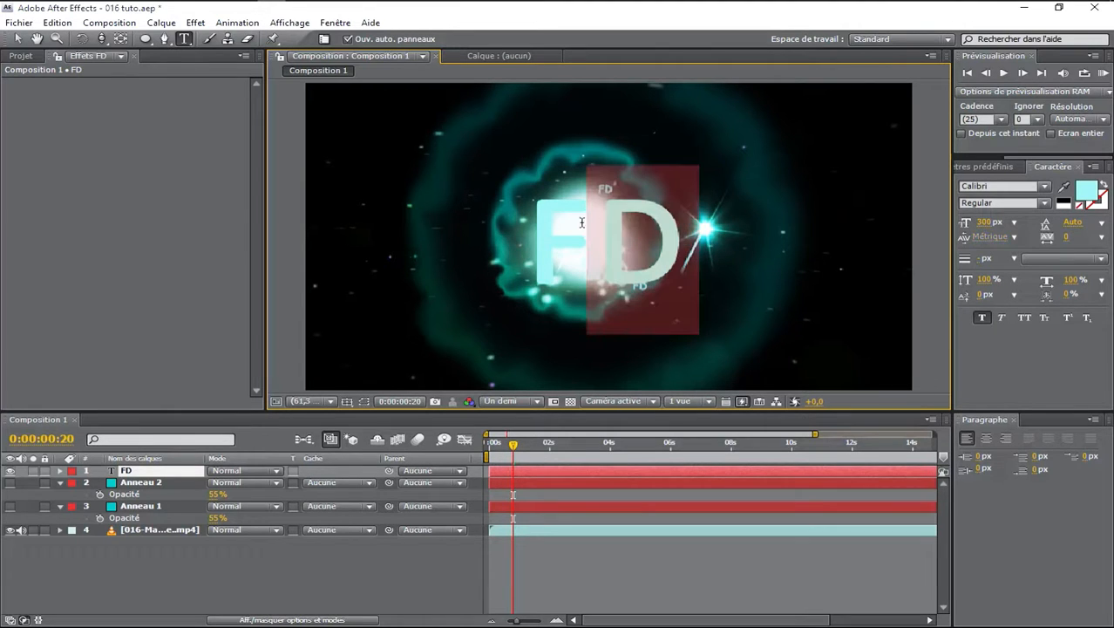
left_click_drag(703, 234, 510, 224)
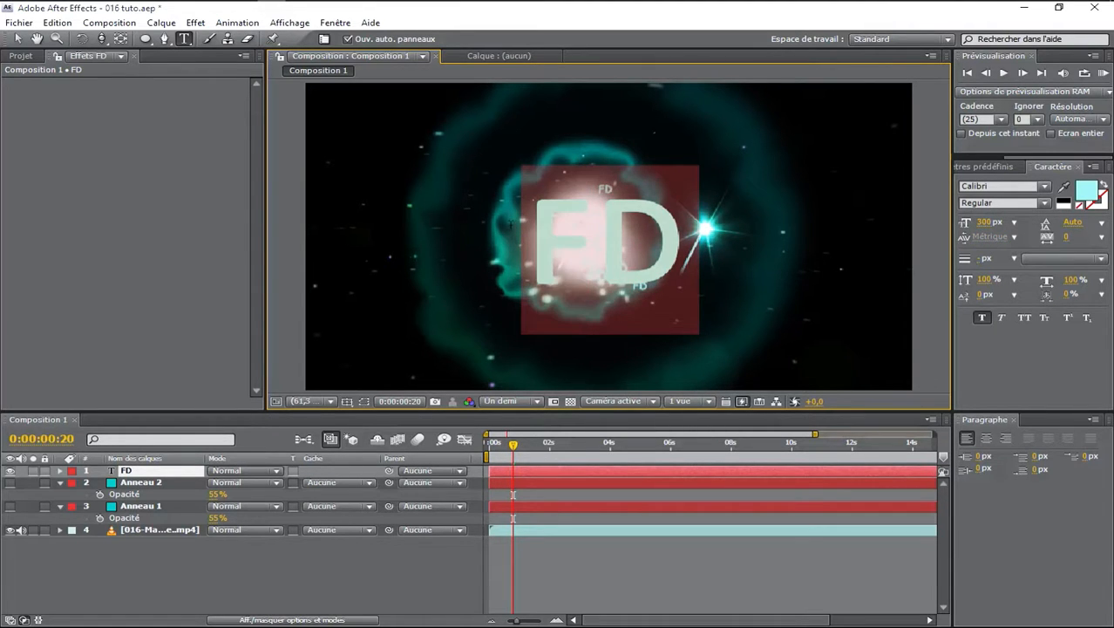
left_click(1091, 190)
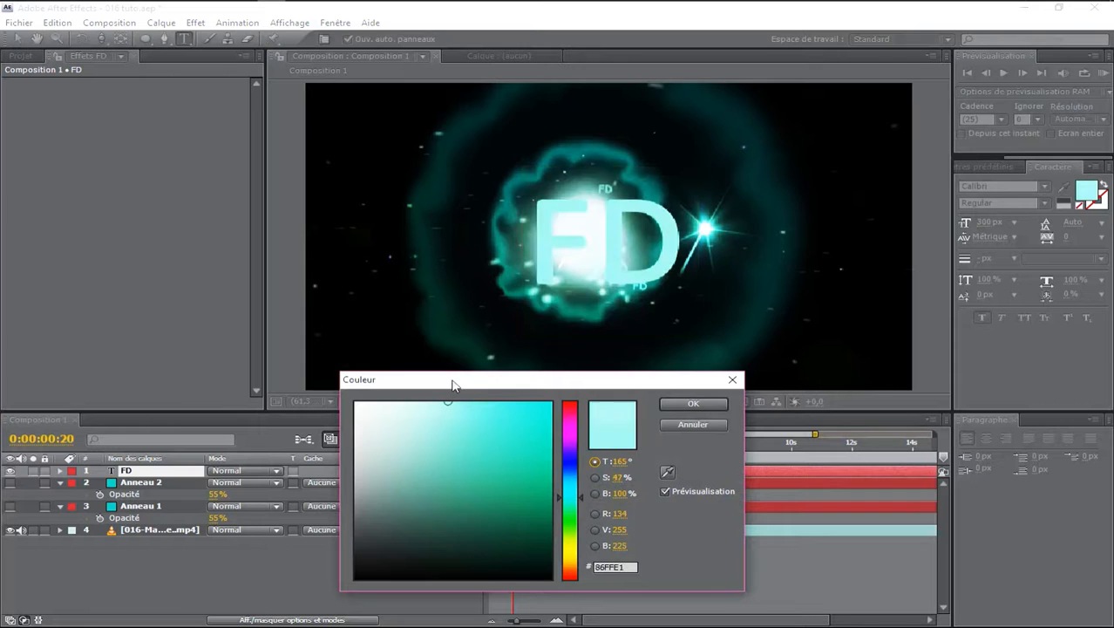
left_click_drag(455, 402, 459, 393)
left_click(684, 402)
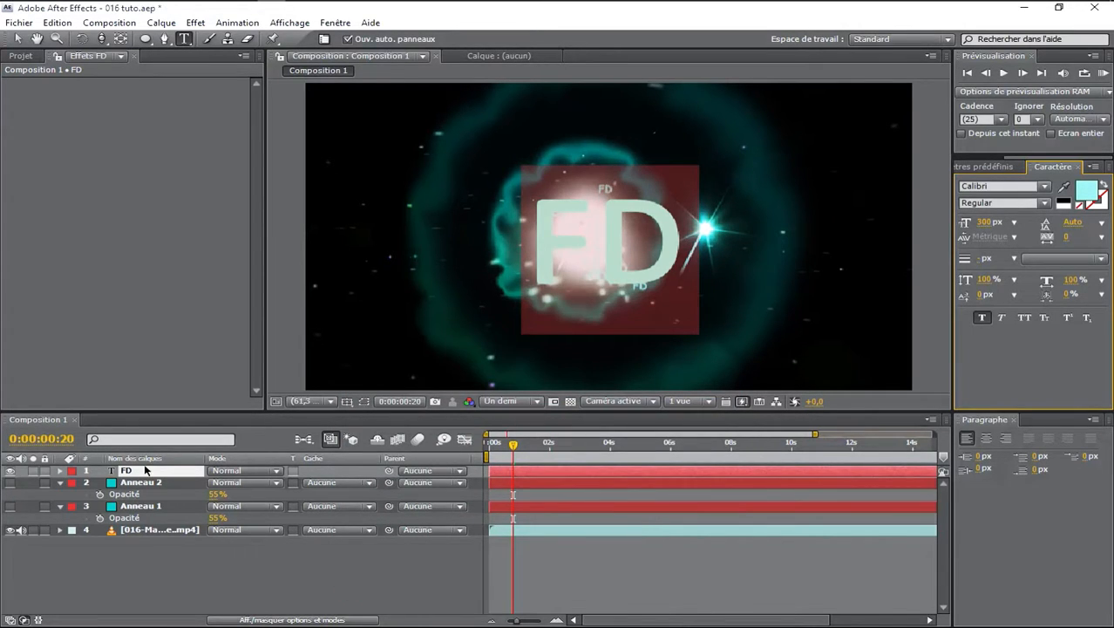
Precompose the FD text layer as FD - Comp 1, transferring all attributes, and open the new composition
key("Caps_Lock")
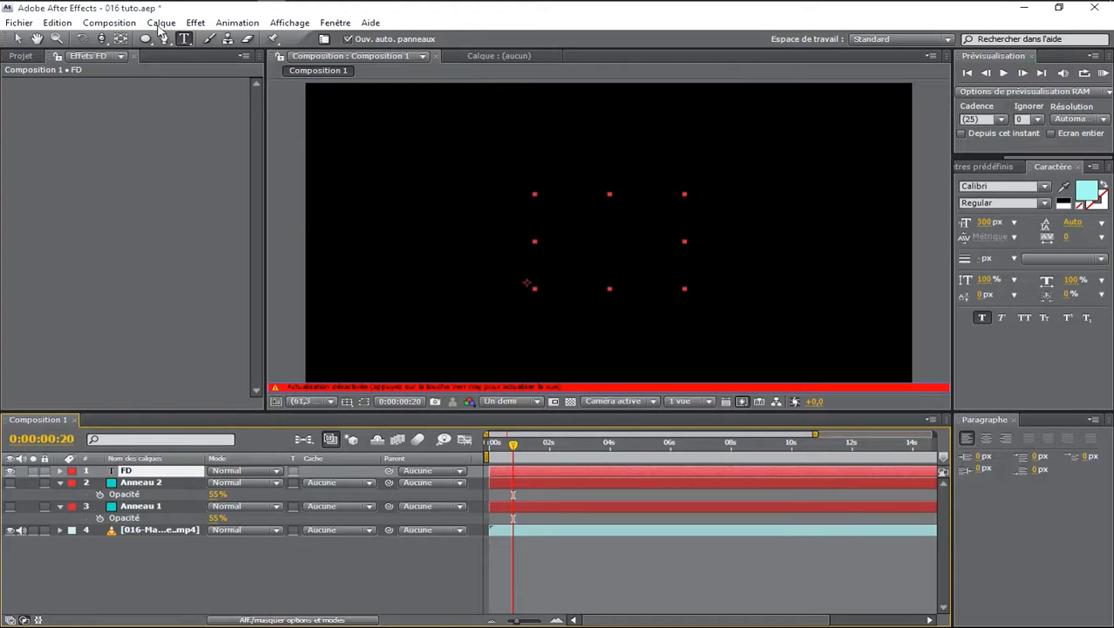
left_click(160, 24)
left_click(197, 521)
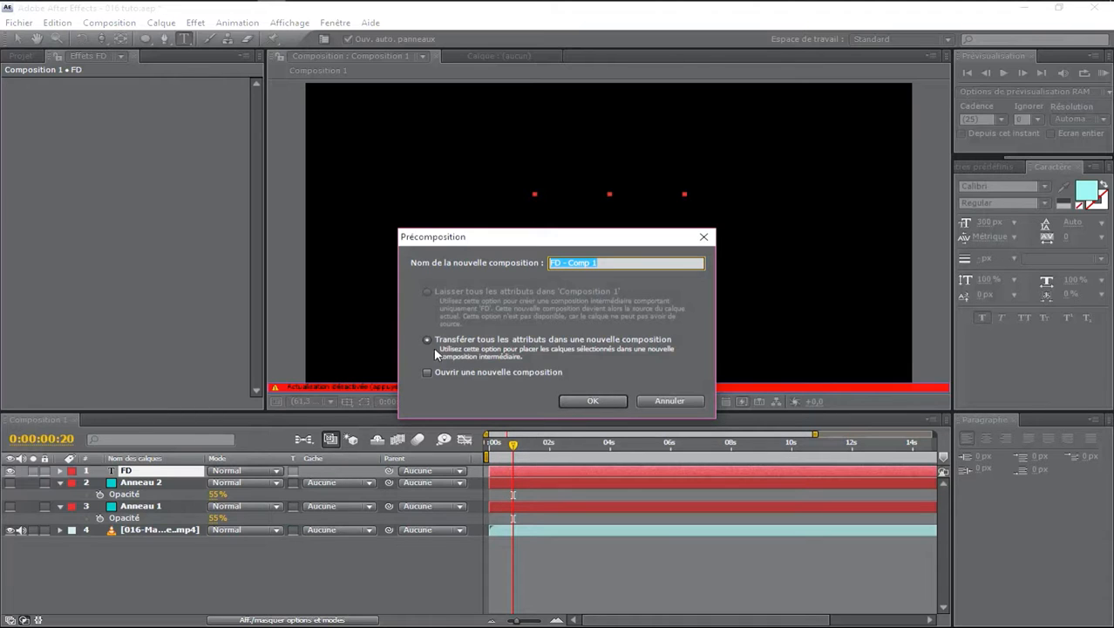
left_click(593, 401)
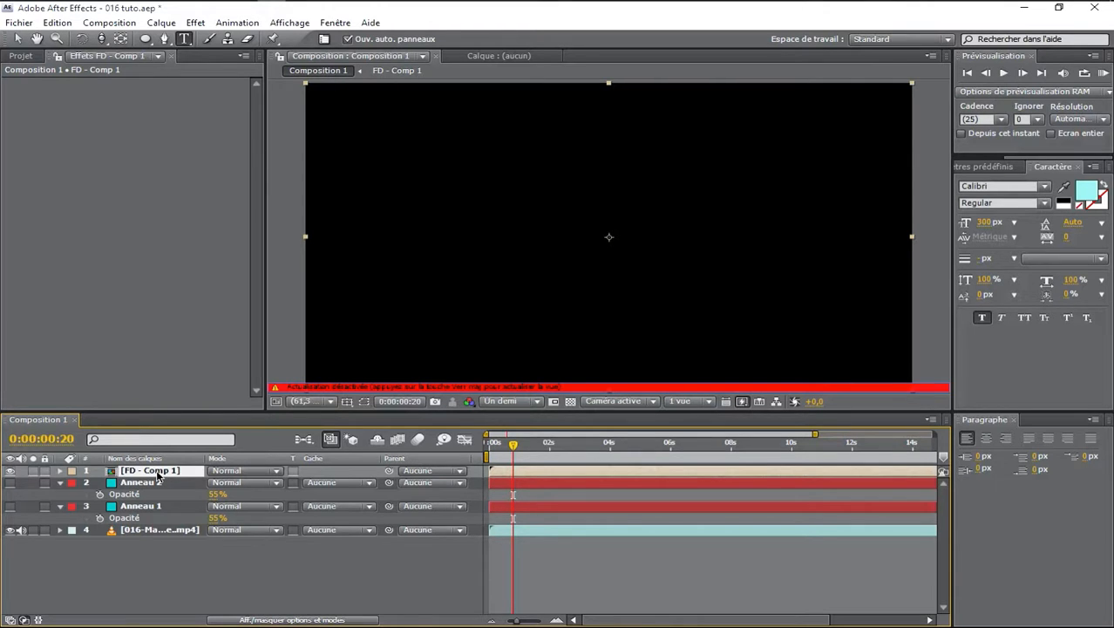
double_click(158, 471)
key("Caps_Lock")
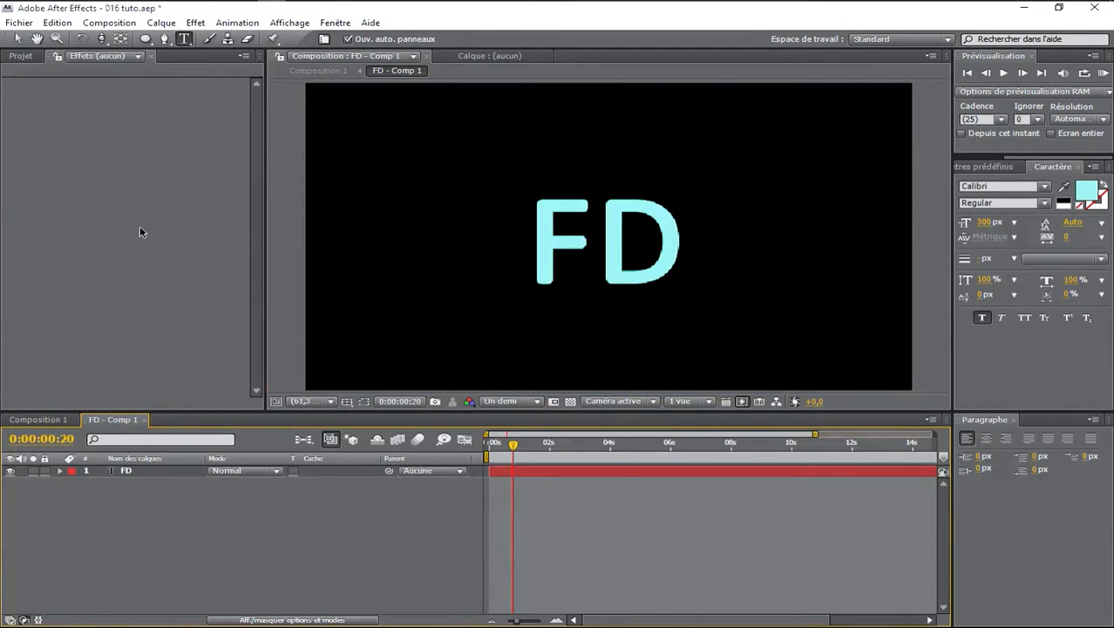
Set the FD - Comp 1 composition size to 200 px wide and 180 px high
left_click(109, 23)
left_click(169, 61)
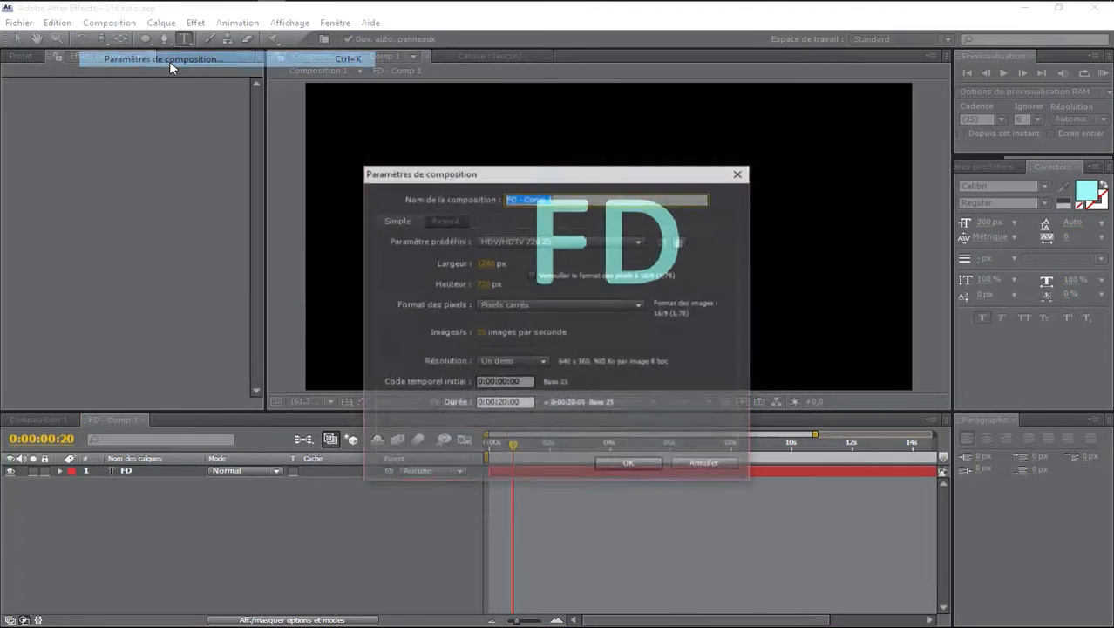
left_click(490, 263)
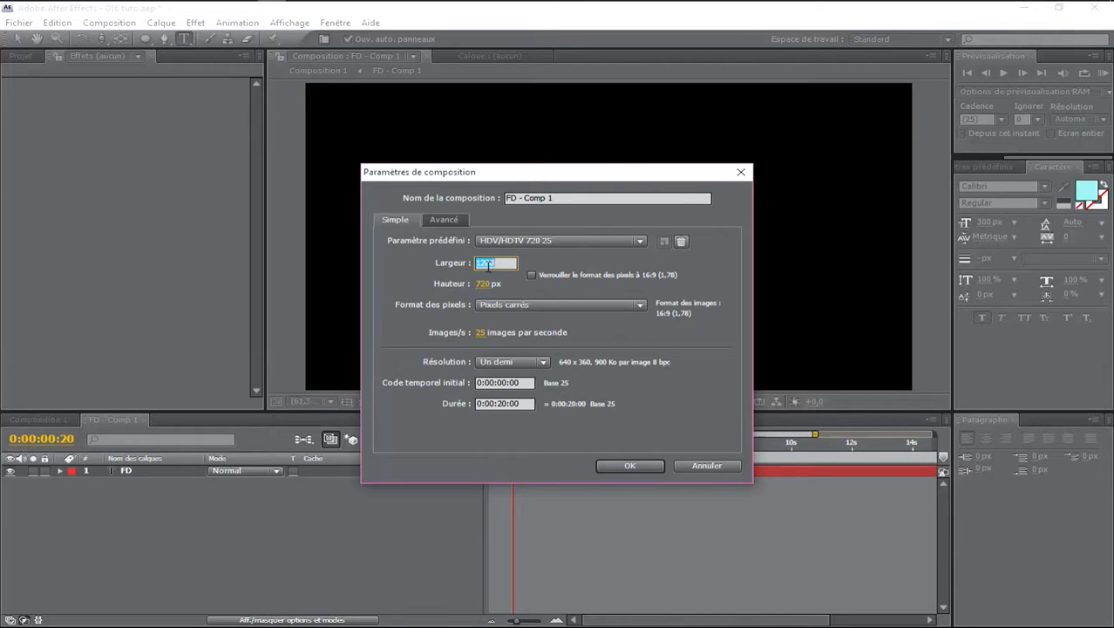
type("200")
key("Tab")
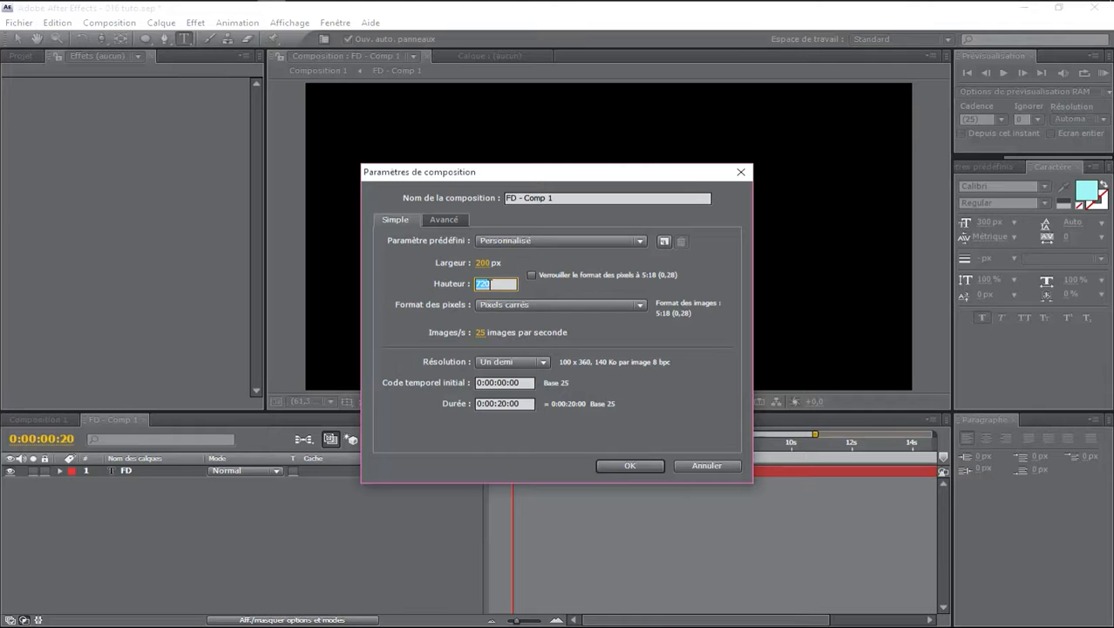
type("180")
key("Return")
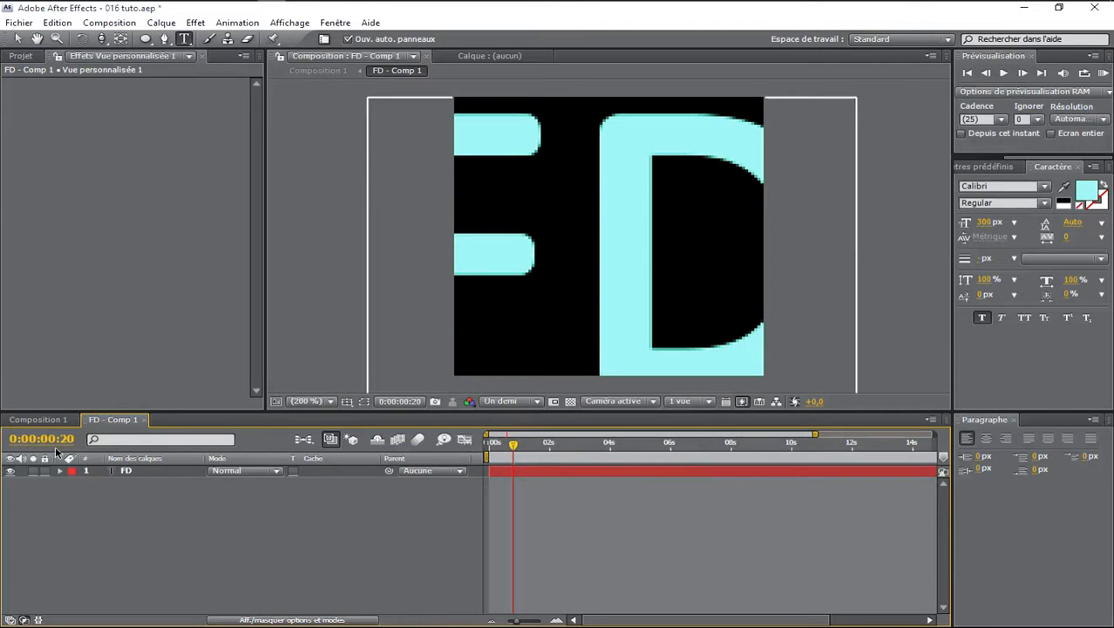
Scale the FD text layer to 52% and centre it within the small composition frame
left_click(127, 470)
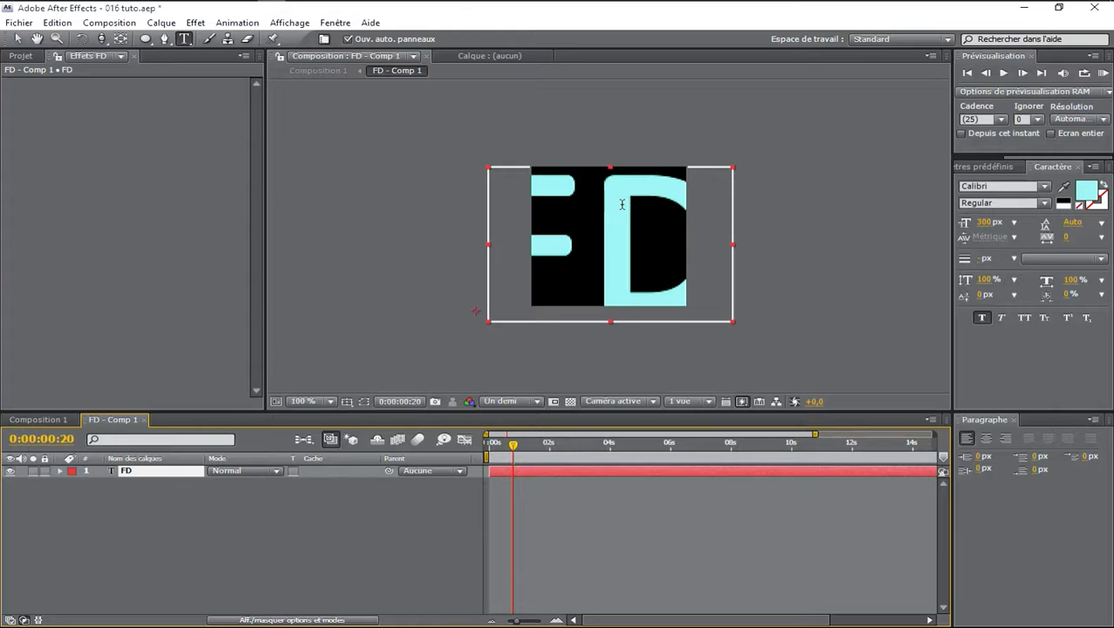
key("s")
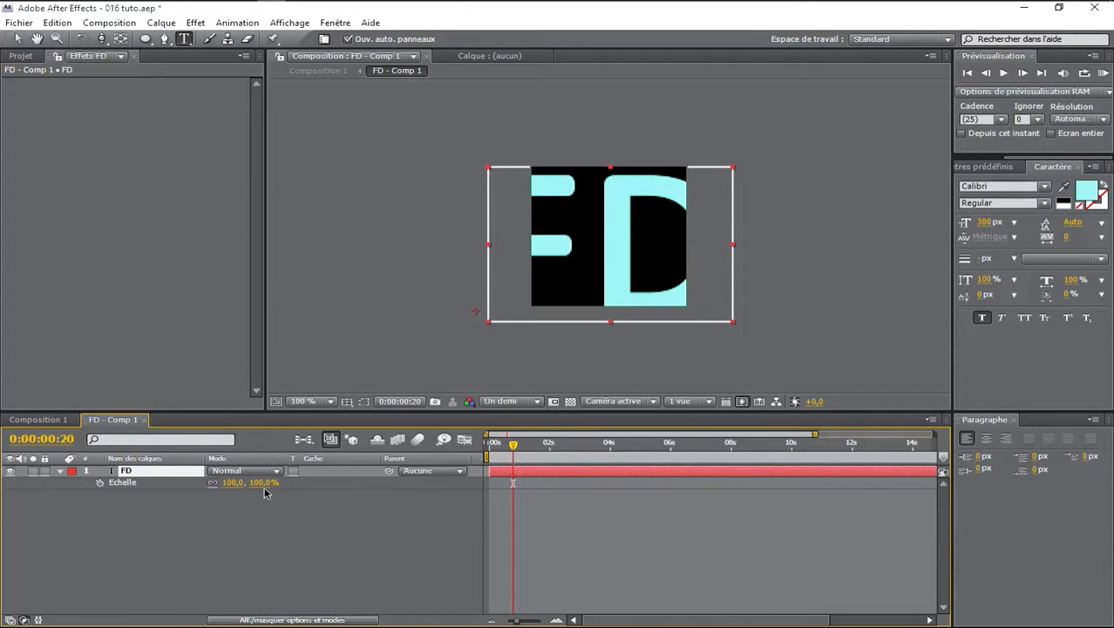
mouse_move(263, 483)
left_mouse_down()
mouse_move(226, 485)
mouse_move(242, 486)
left_mouse_up()
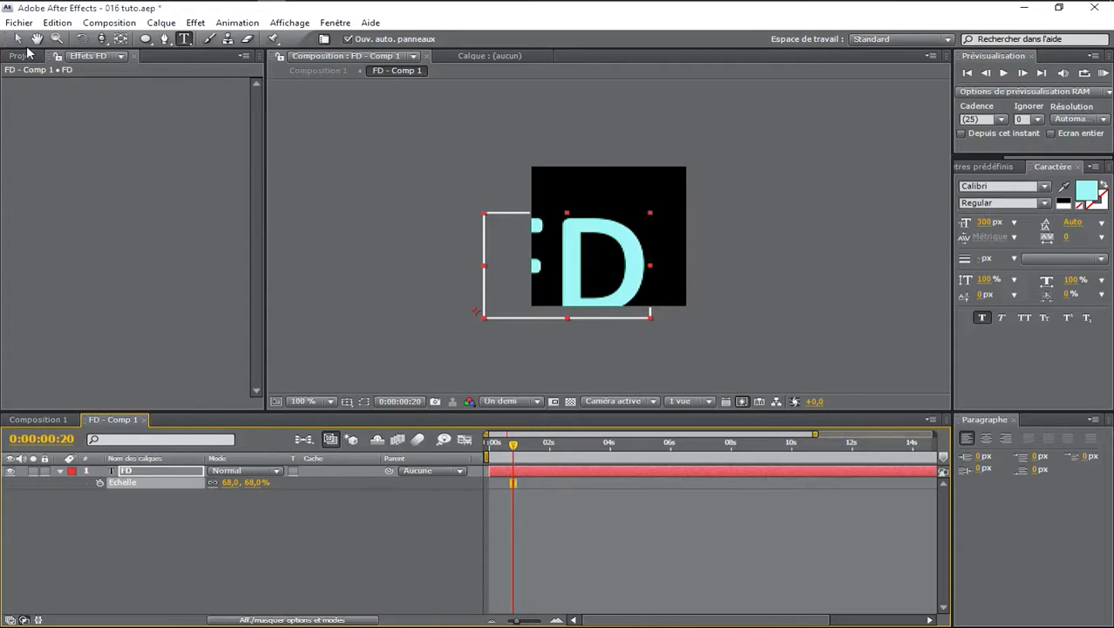
left_click(18, 38)
left_click_drag(585, 249, 630, 220)
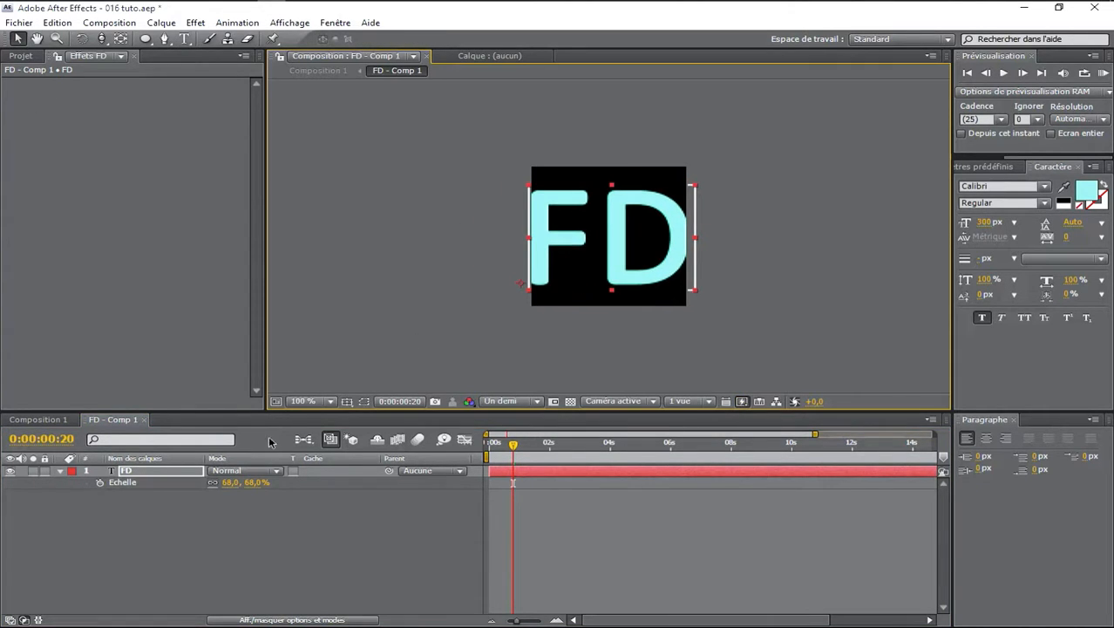
left_click_drag(263, 486, 249, 487)
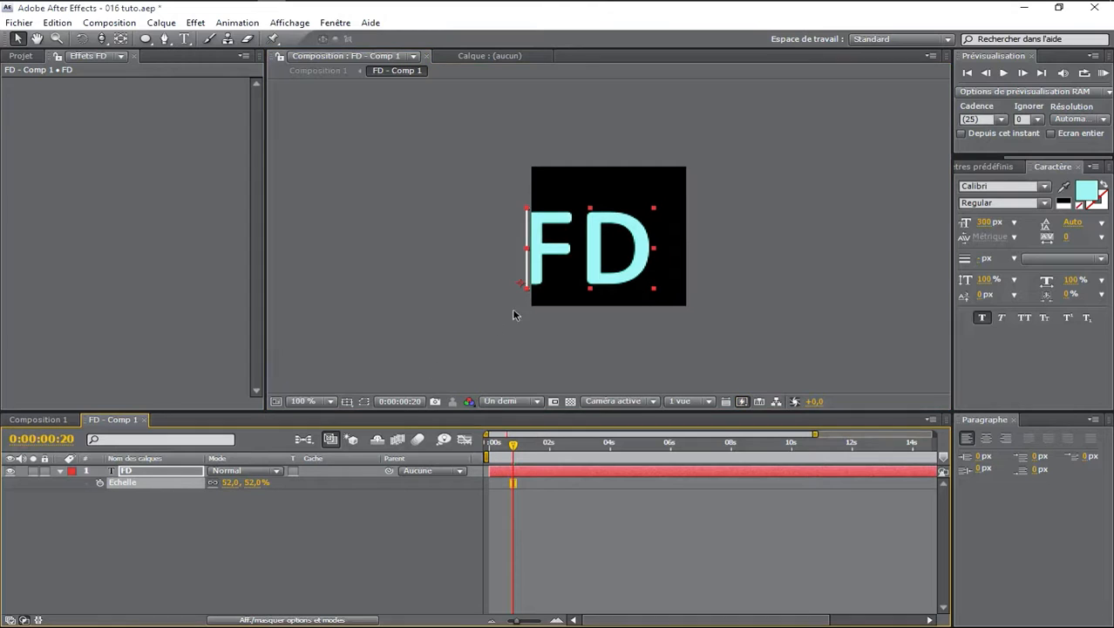
left_click_drag(607, 244, 622, 245)
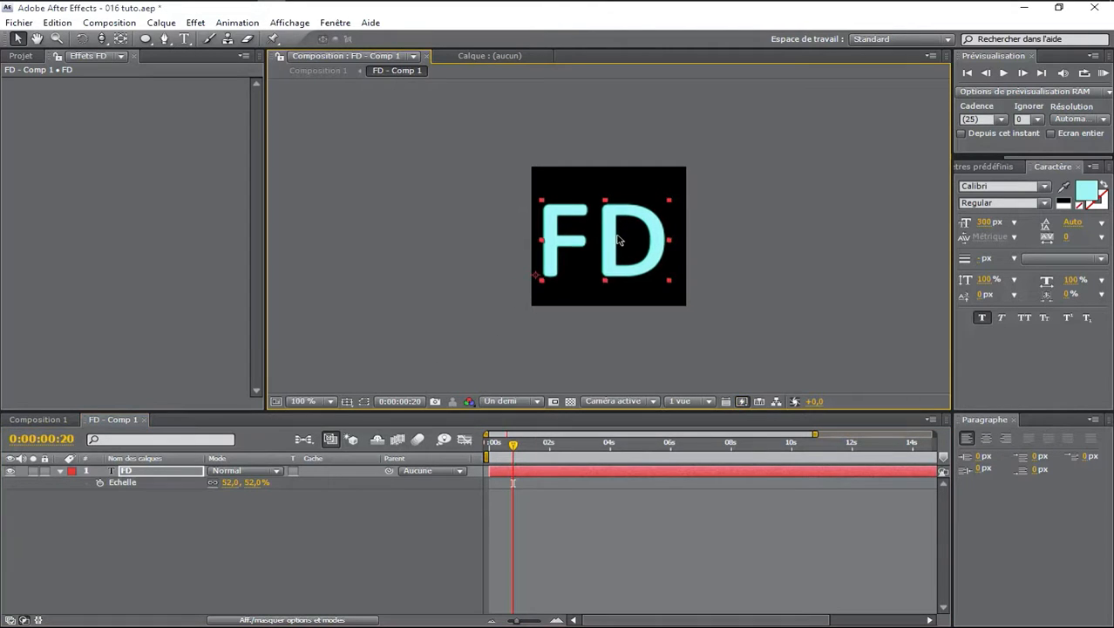
Return to Composition 1 and create a dark cyan solid of 1280 × 720 px
left_click(38, 420)
left_click(113, 419)
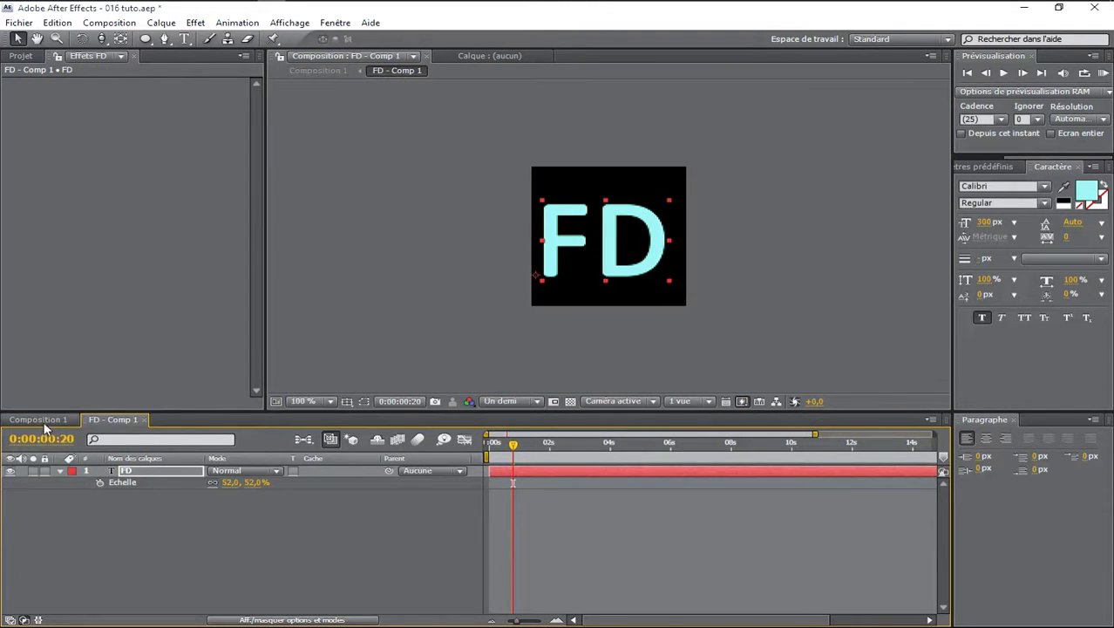
left_click(44, 422)
right_click(138, 563)
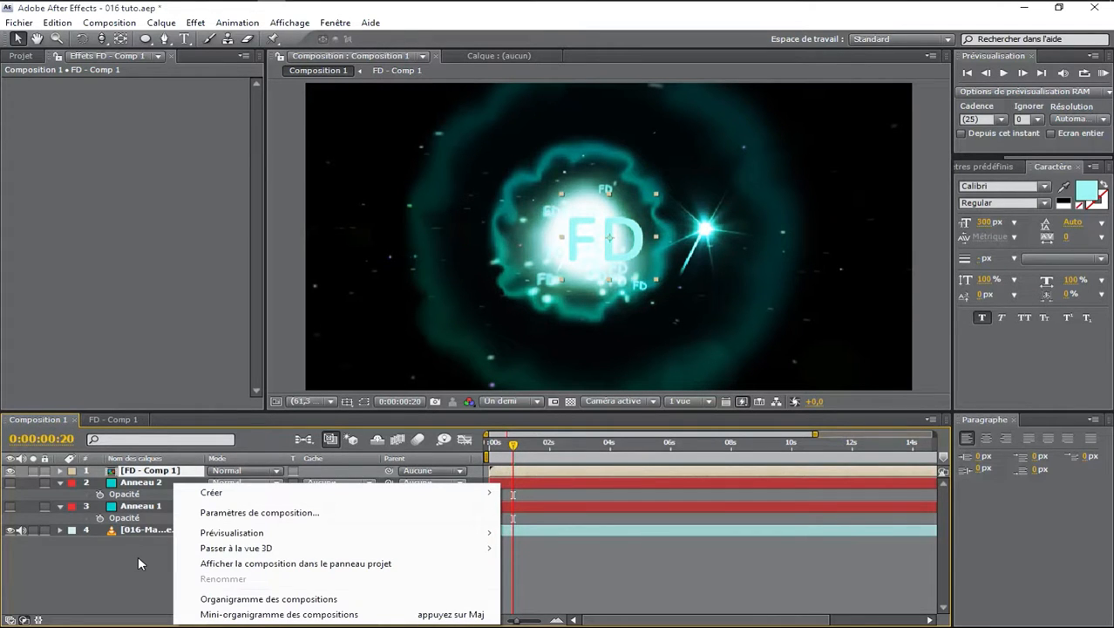
left_click(161, 560)
right_click(161, 560)
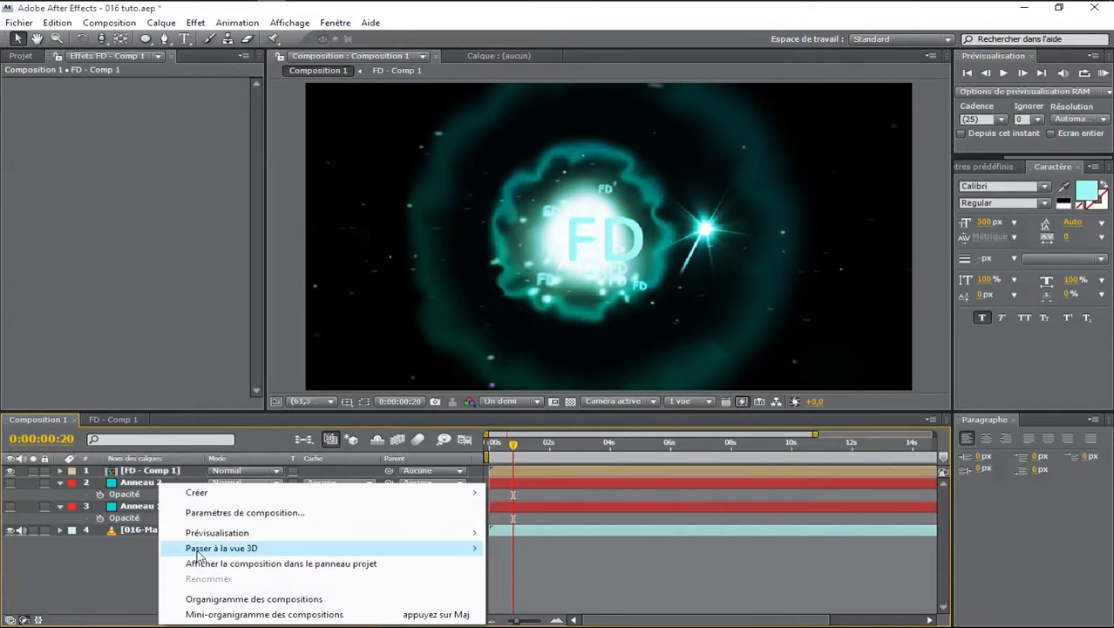
mouse_move(410, 493)
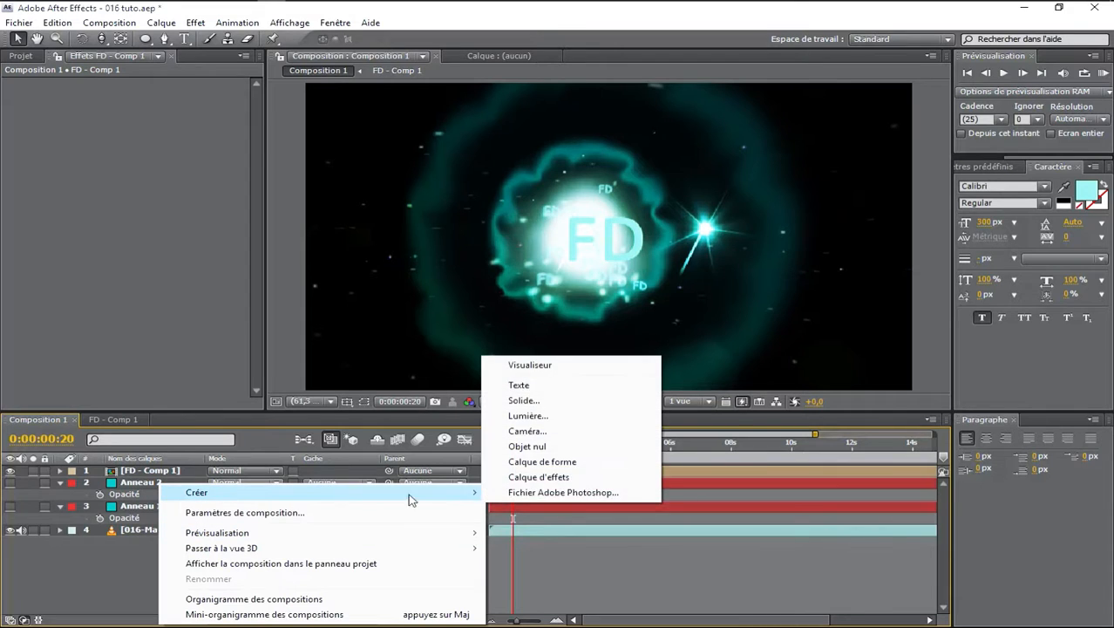
left_click(548, 402)
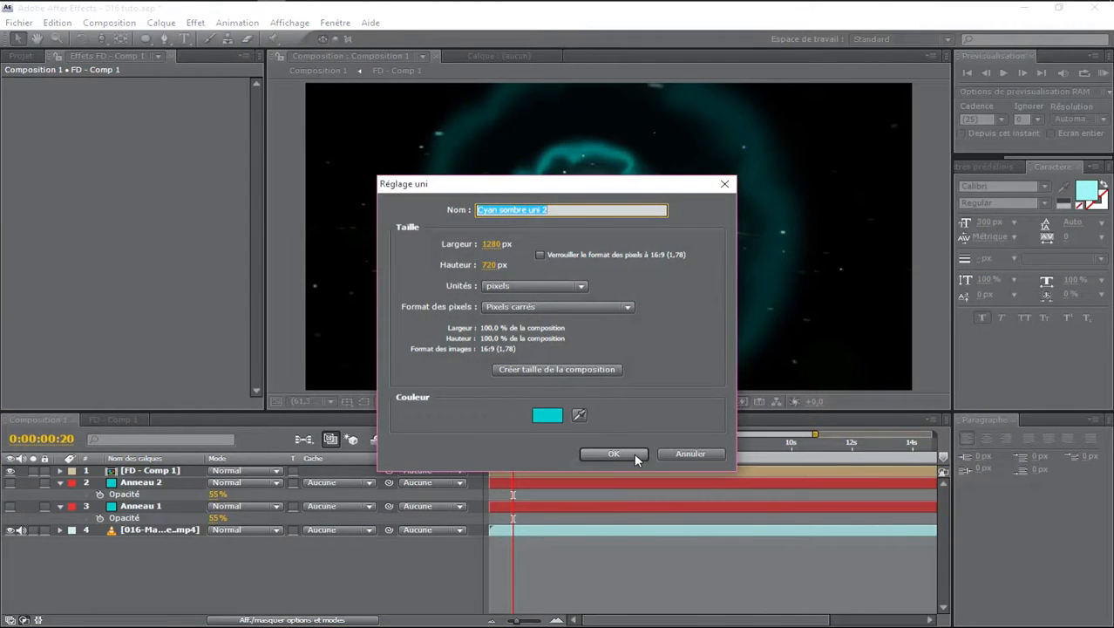
left_click(613, 454)
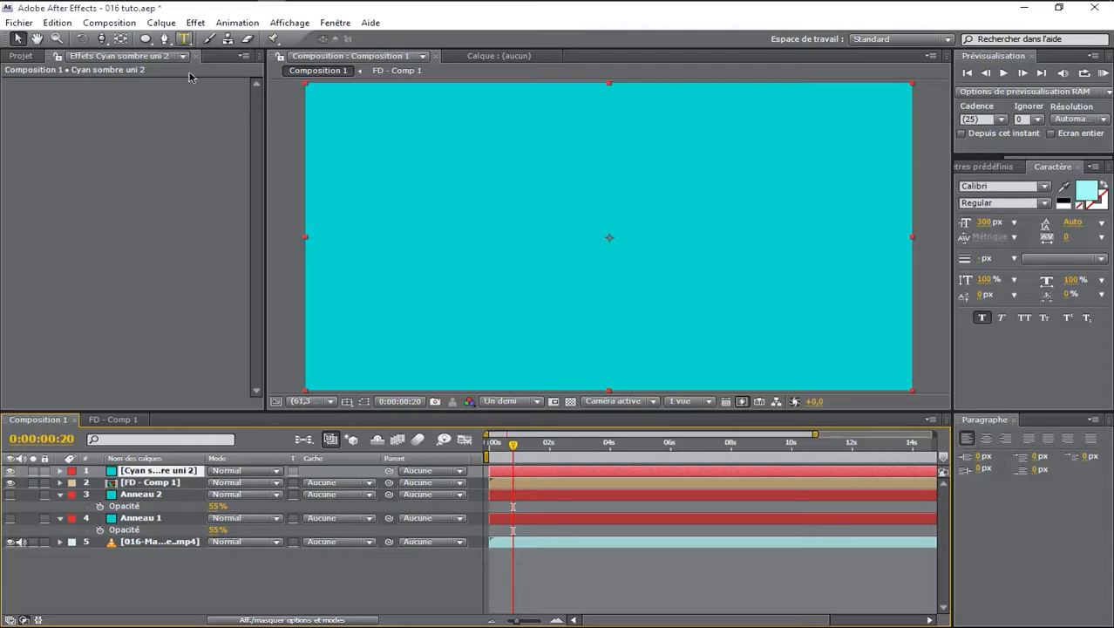
Rename the new solid layer as Particules FD
right_click(153, 471)
left_click(236, 616)
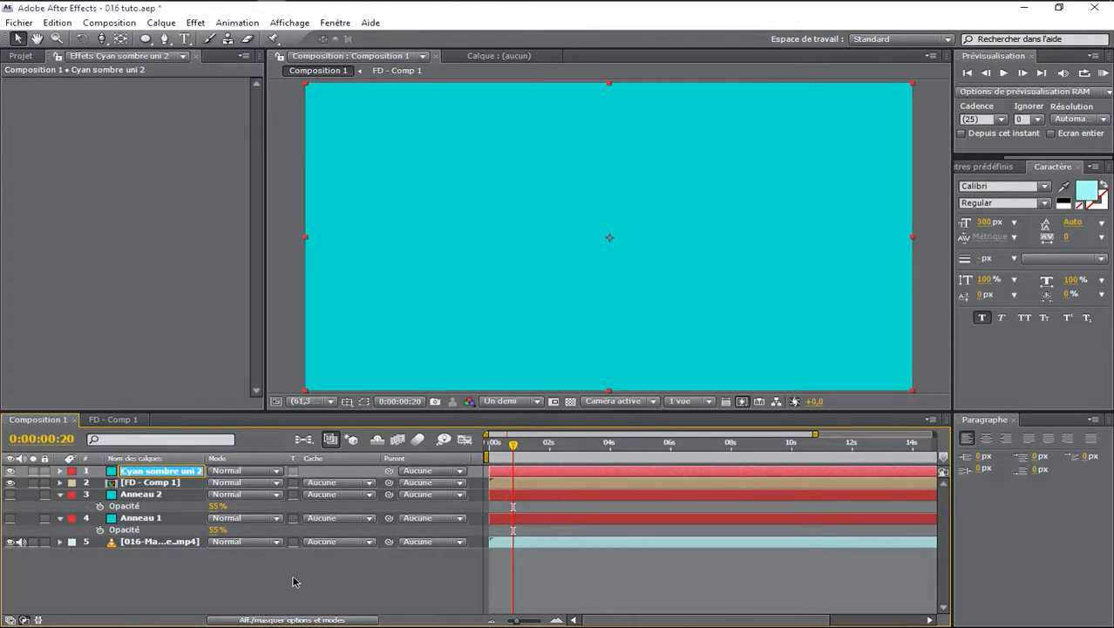
type("Particules FD")
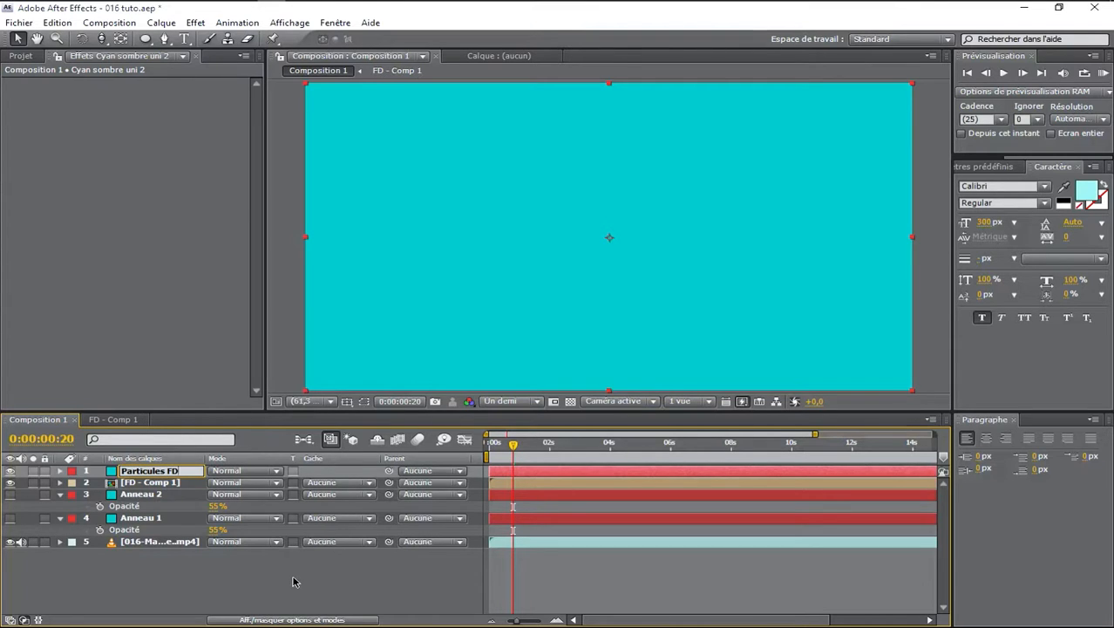
left_click(255, 594)
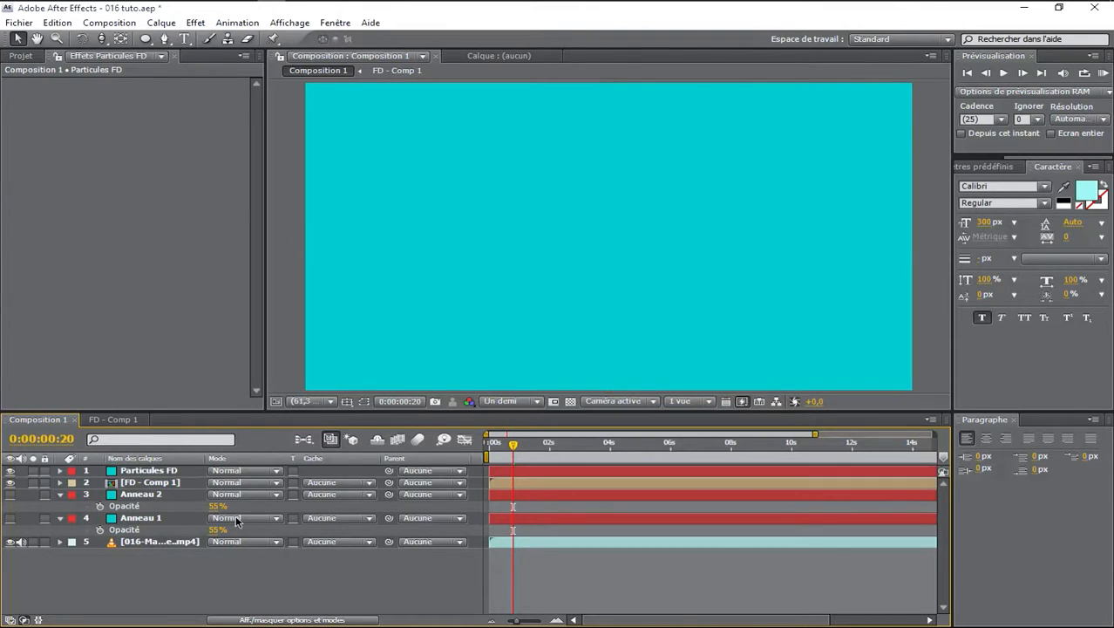
Apply the Trapcode Particular effect to the Particules FD layer
left_click(157, 472)
left_click(195, 22)
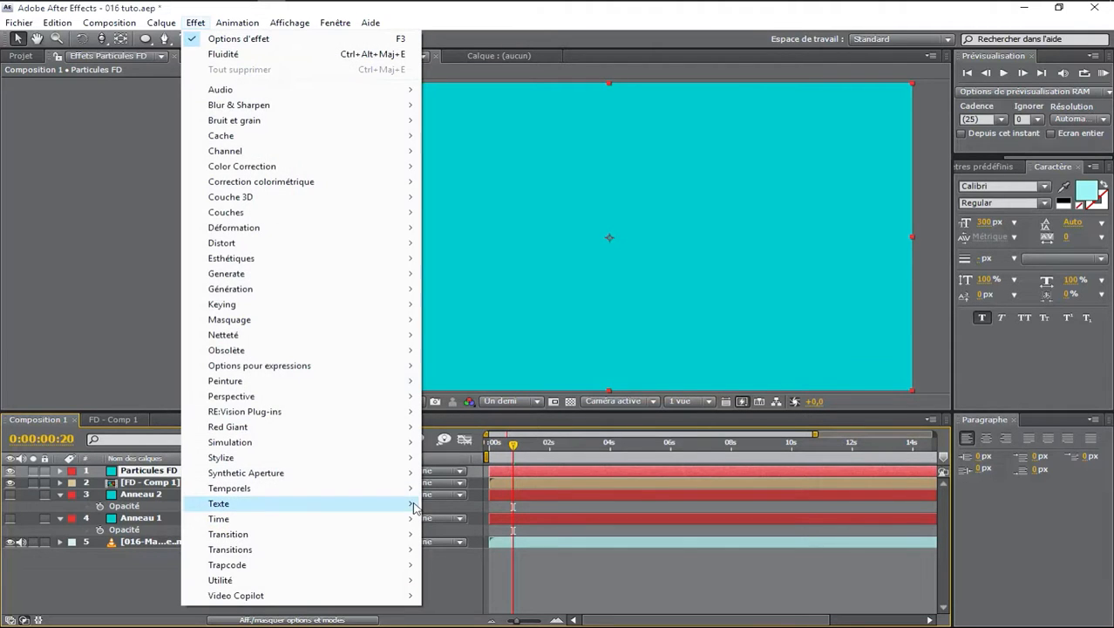
mouse_move(271, 566)
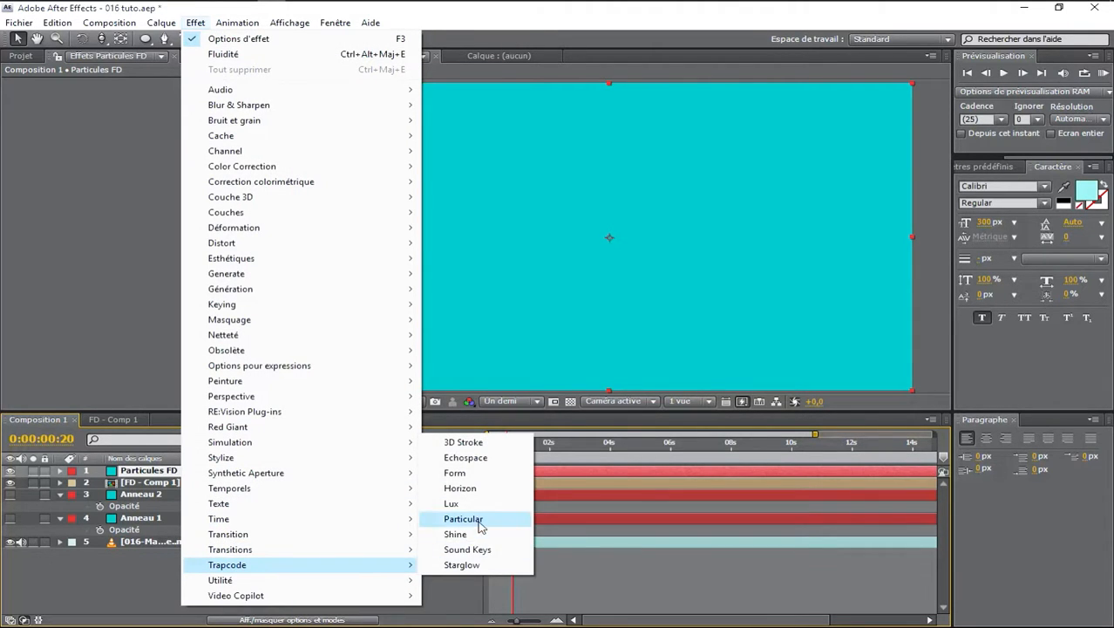
left_click(463, 519)
left_click(188, 472)
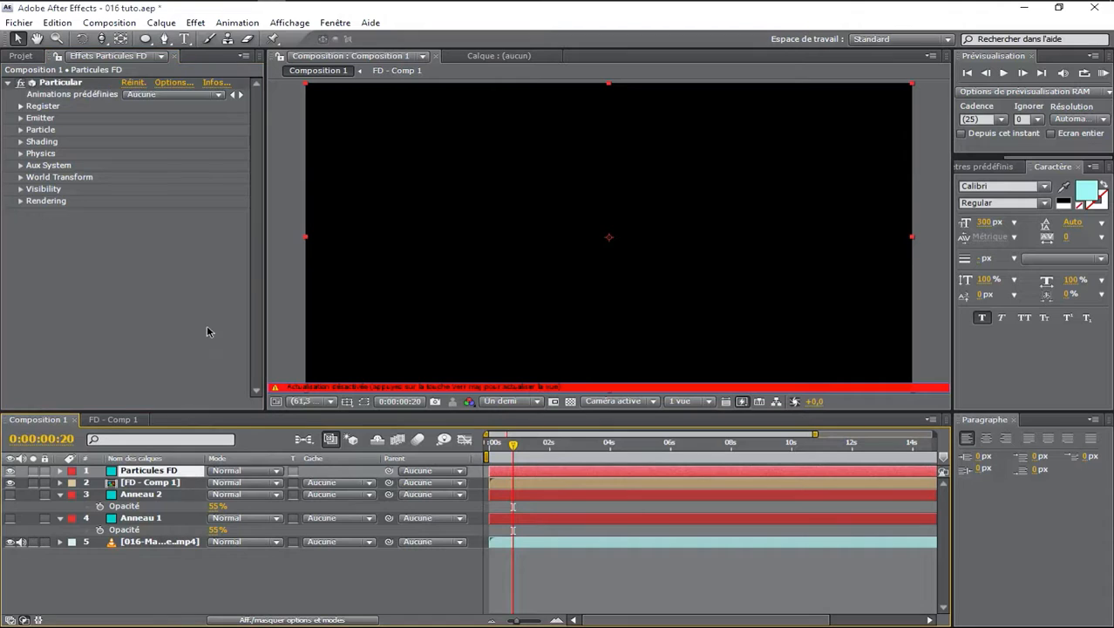
Set Particular's particle type to Textured Polygon and use the FD - Comp 1 layer as its texture
key("Caps_Lock")
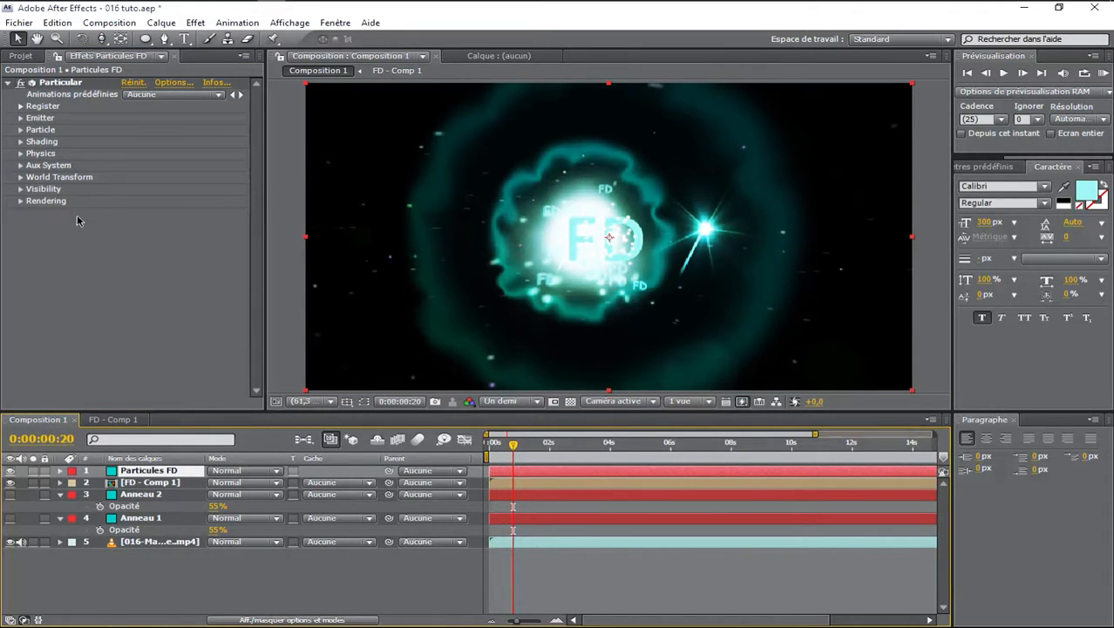
left_click(19, 130)
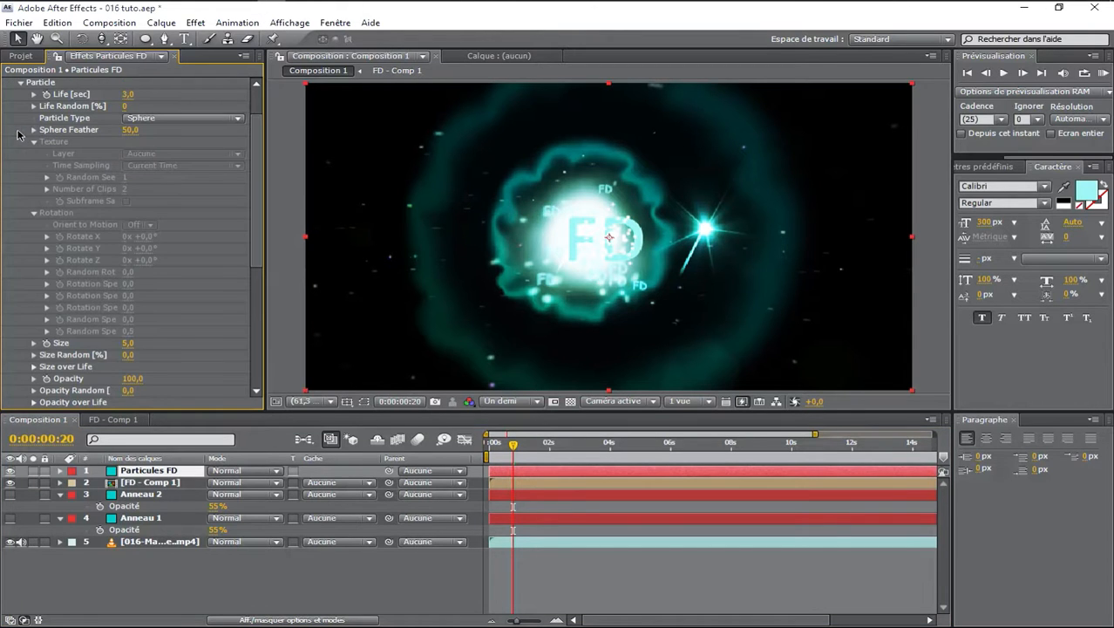
left_click(155, 121)
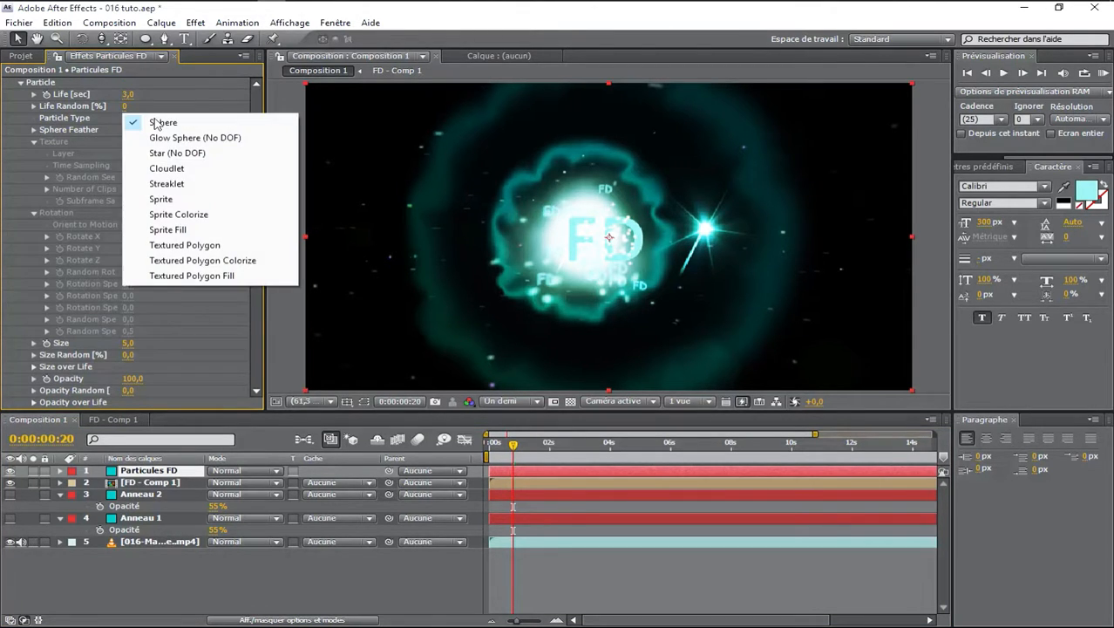
left_click(198, 247)
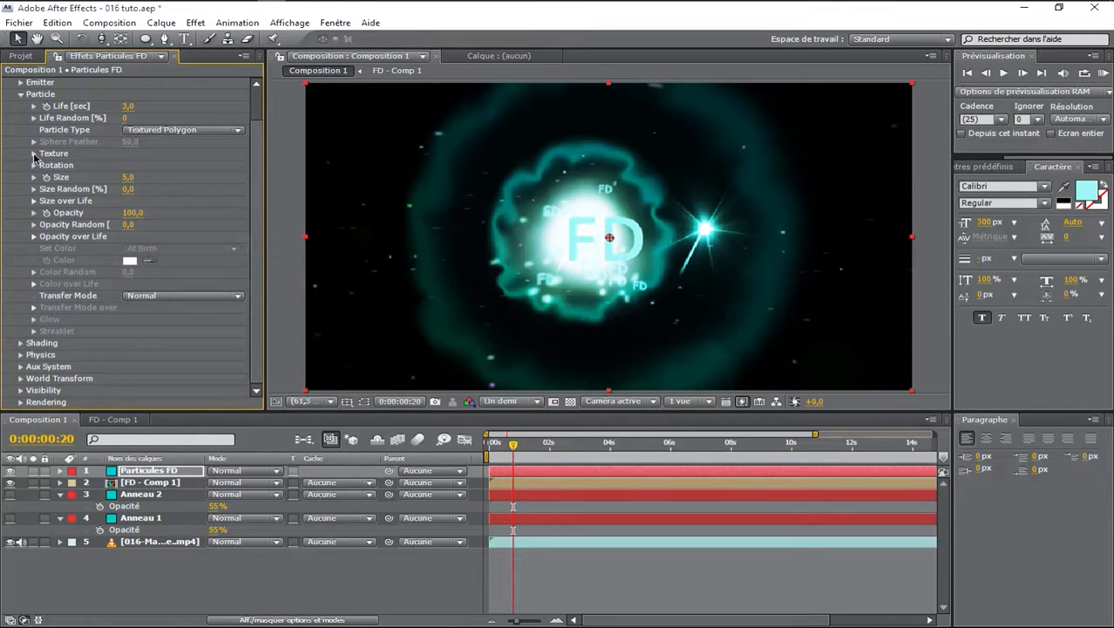
left_click(34, 154)
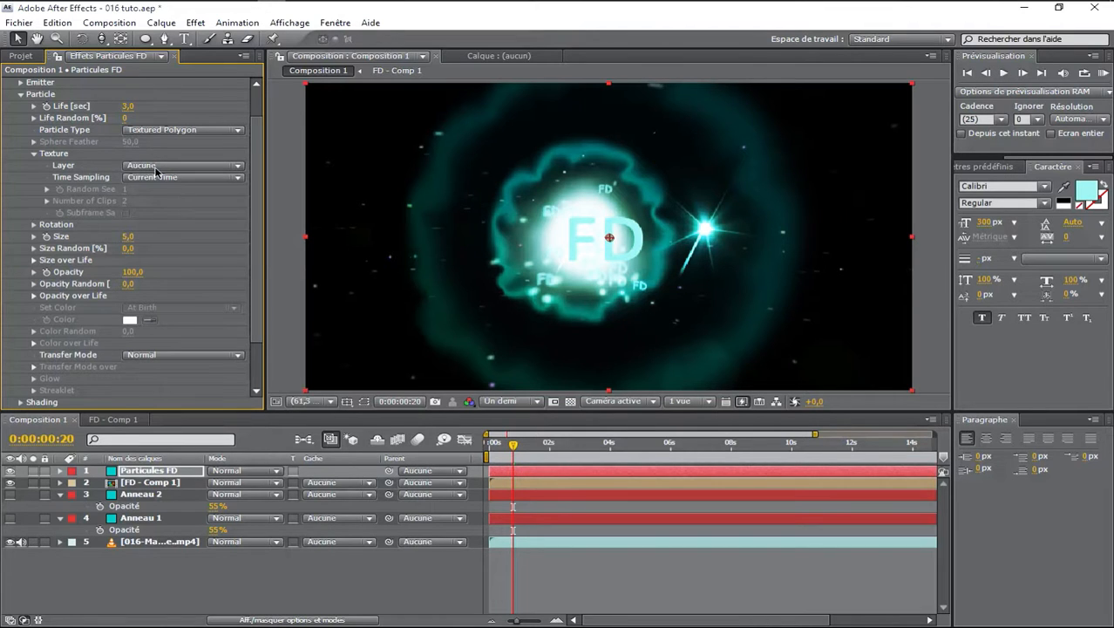
left_click(155, 166)
left_click(184, 207)
Hide the picture of the reference video layer in Composition 1
left_click(177, 576)
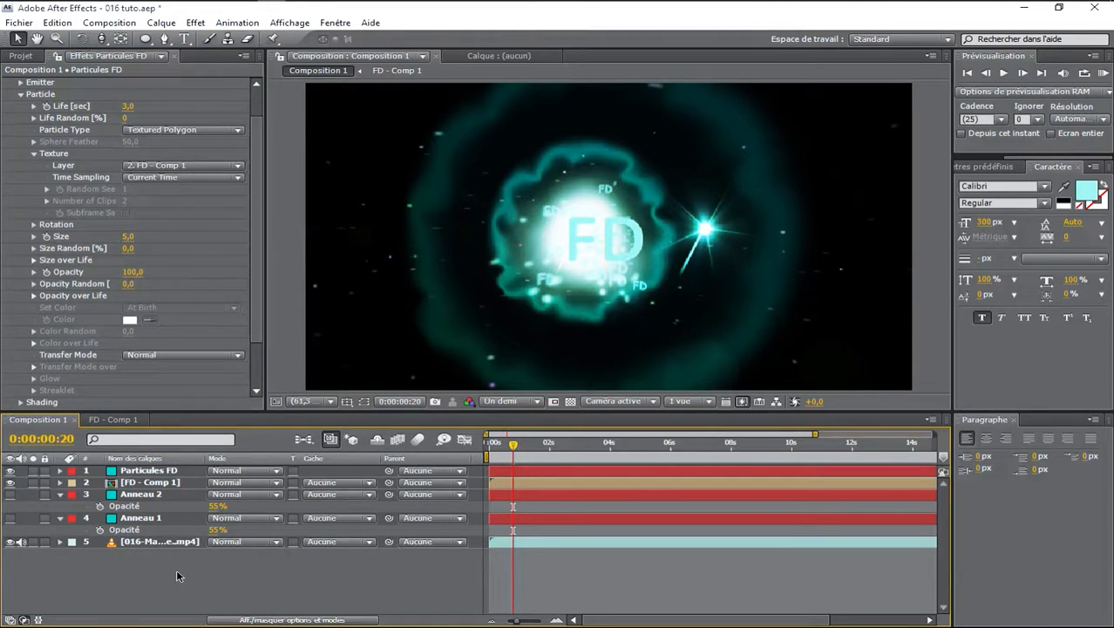
left_click(158, 543)
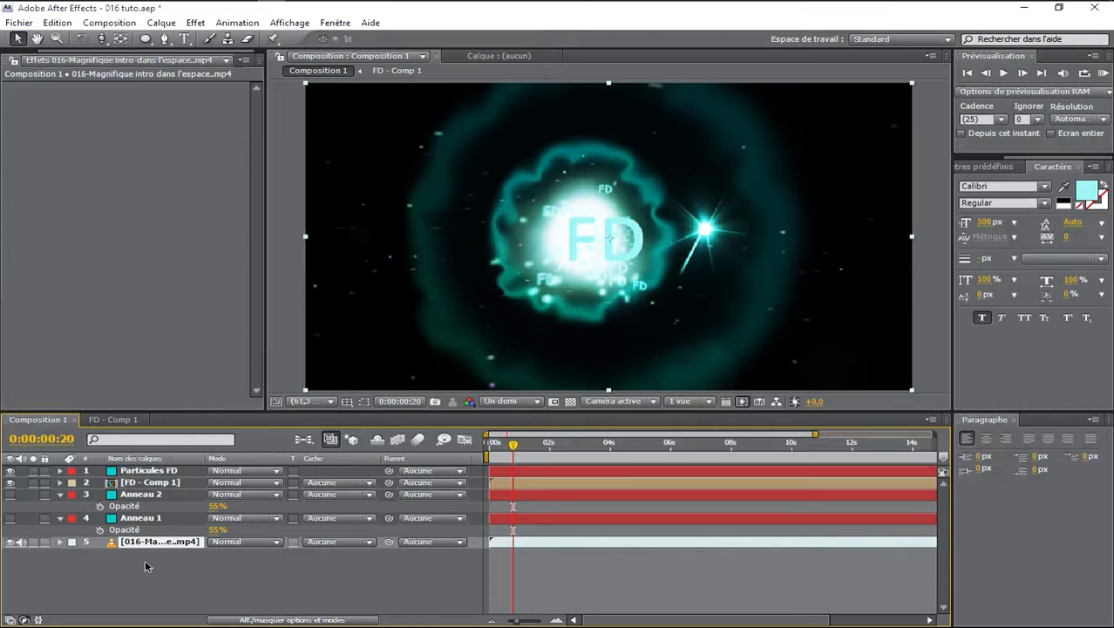
left_click(33, 542)
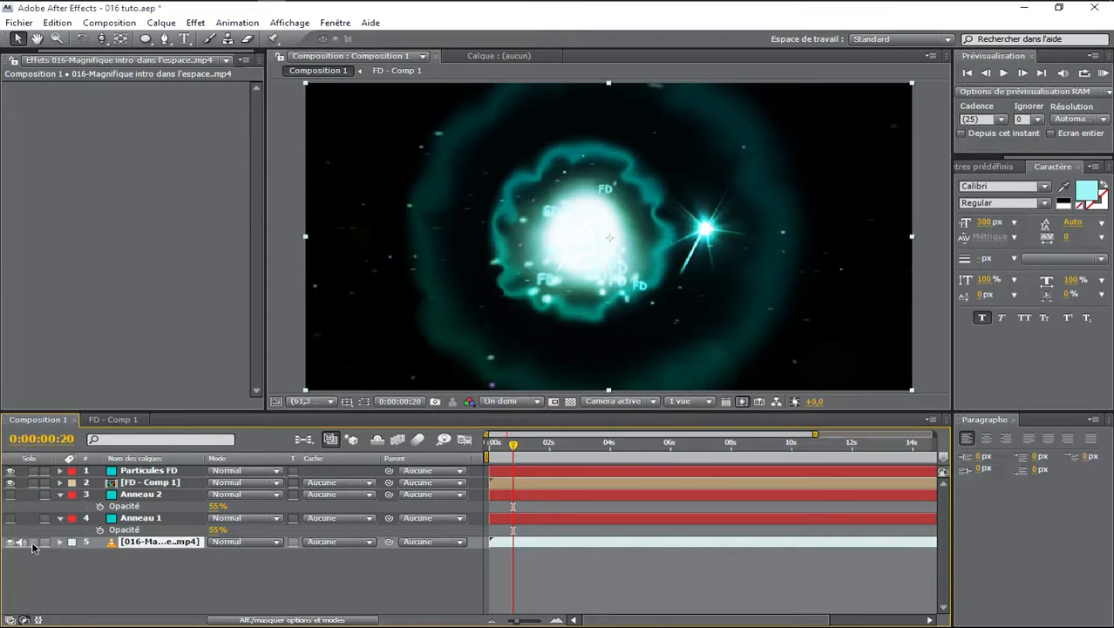
left_click(33, 542)
left_click(33, 542)
left_click(33, 542)
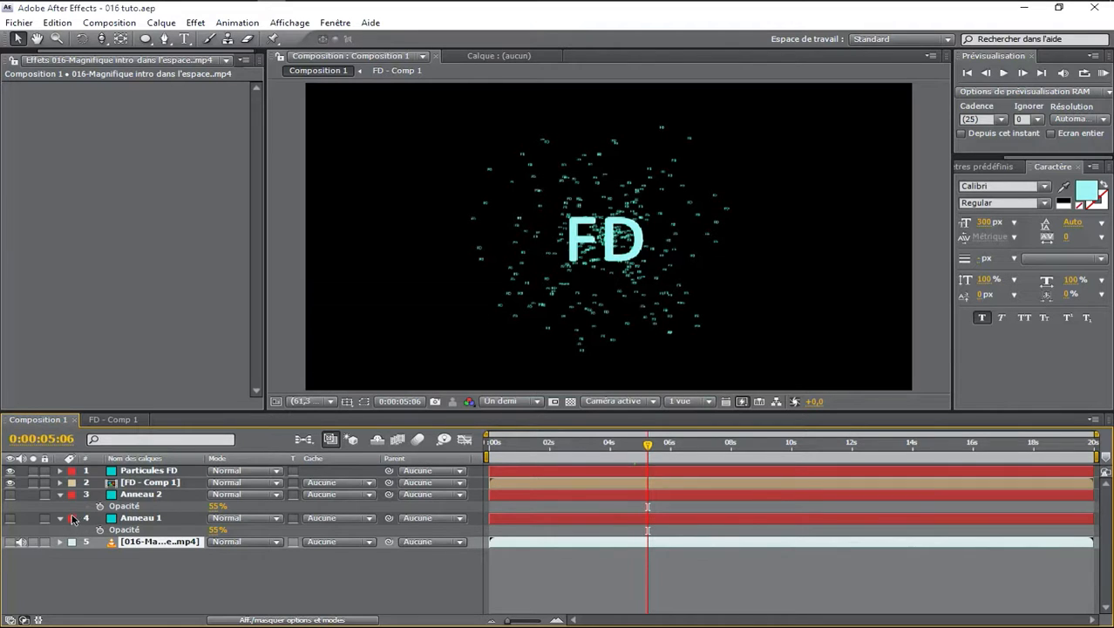
Set the particle size of the Particules FD layer to 32
left_click(152, 472)
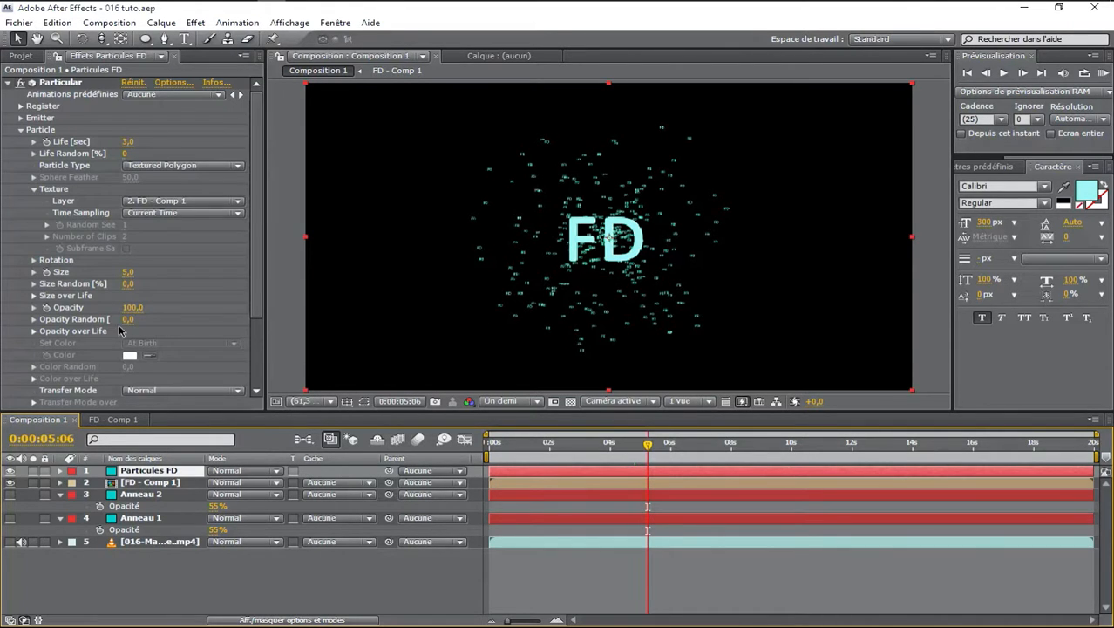
left_click(127, 273)
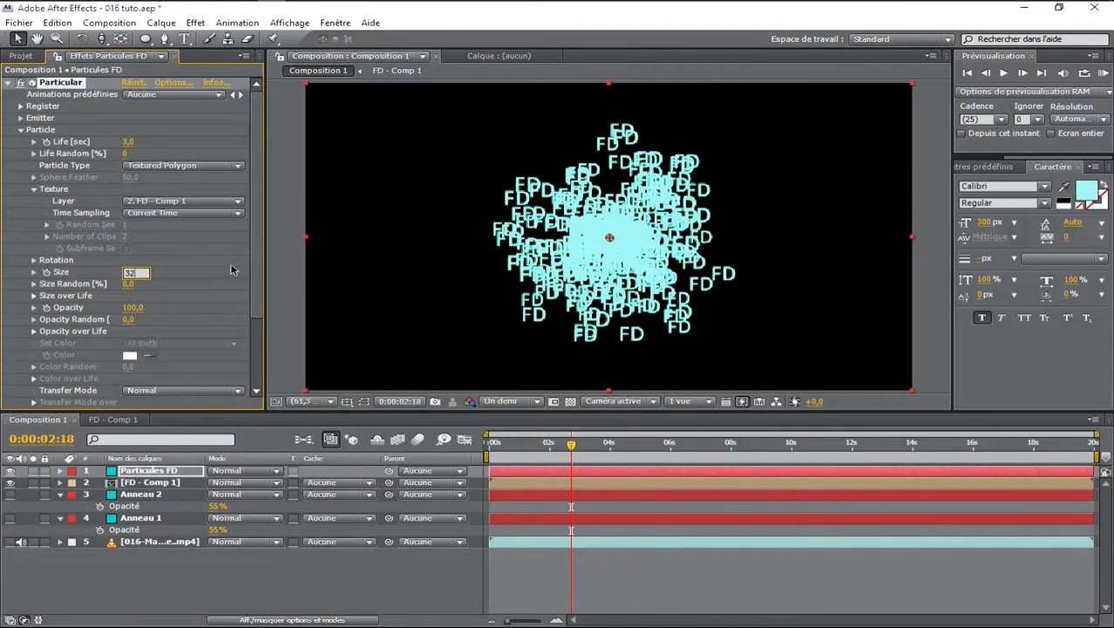
key("Return")
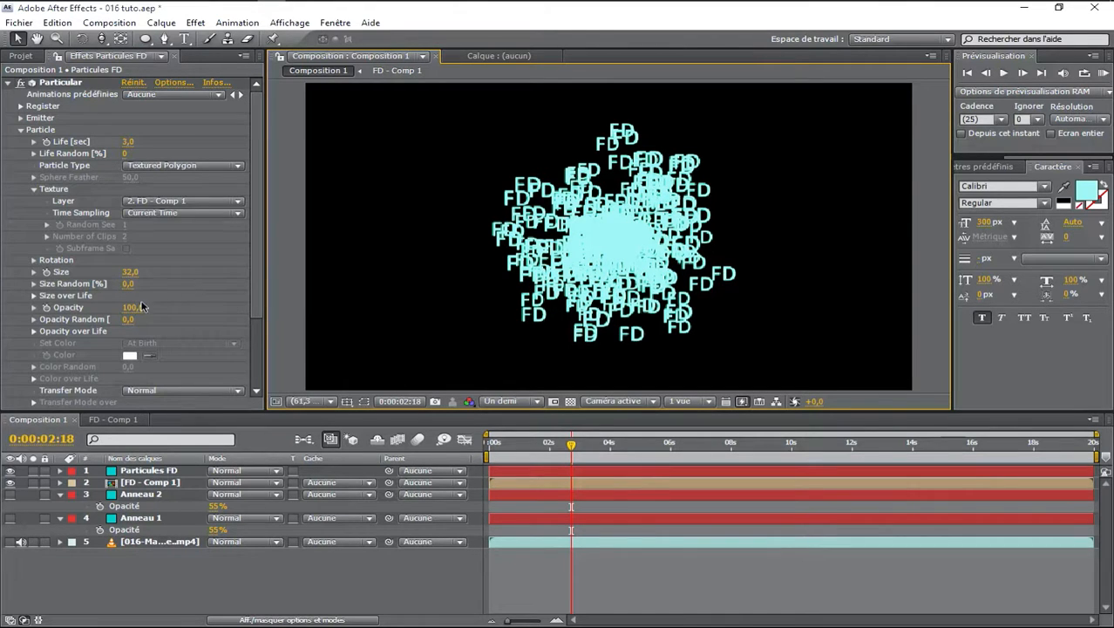
Lower the particle opacity to 57 and set the Particules FD layer's blending mode to Addition
left_click_drag(129, 314, 105, 312)
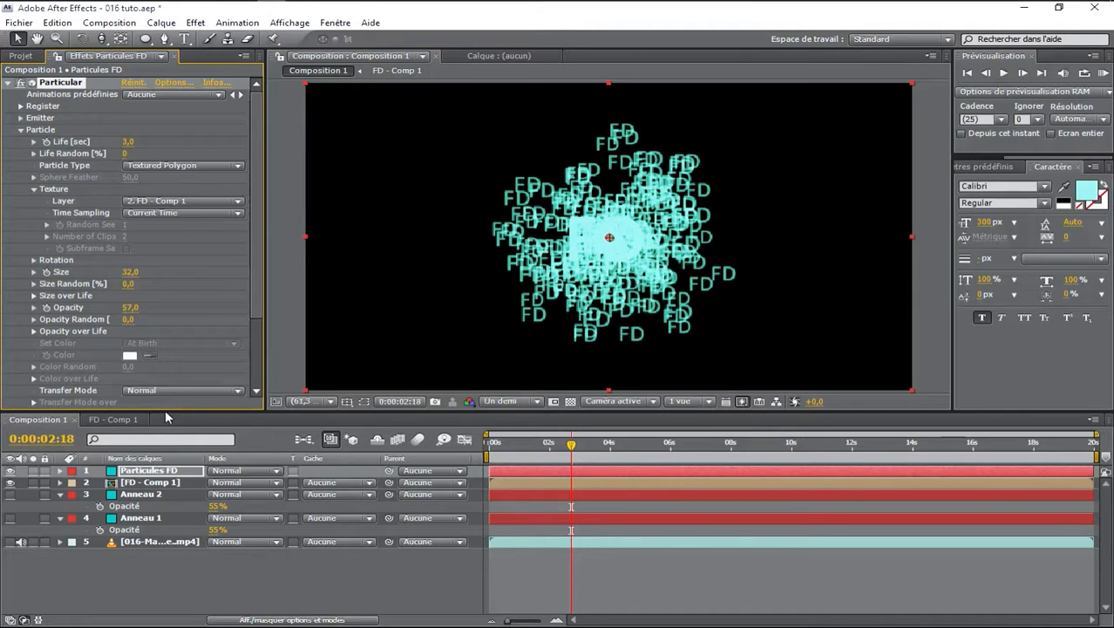
left_click(170, 472)
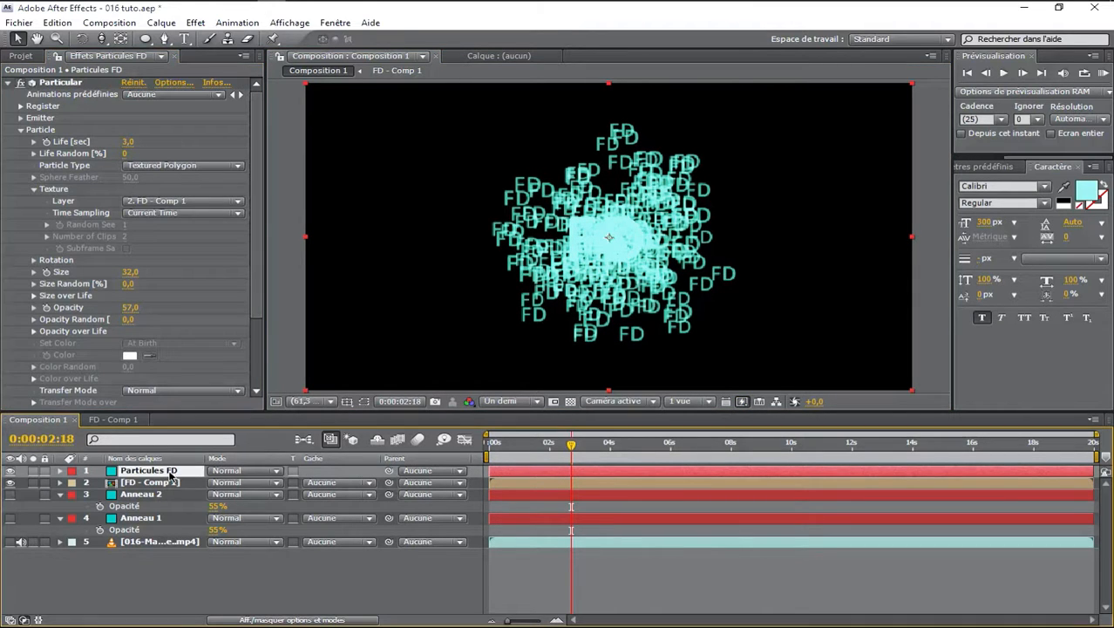
left_click(227, 471)
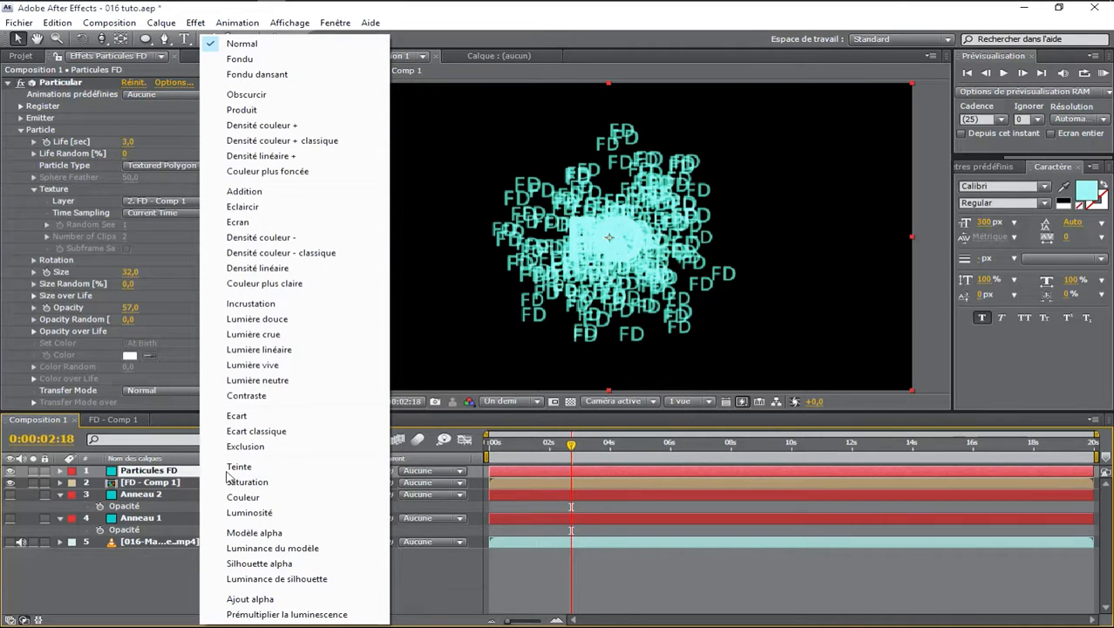
left_click(245, 192)
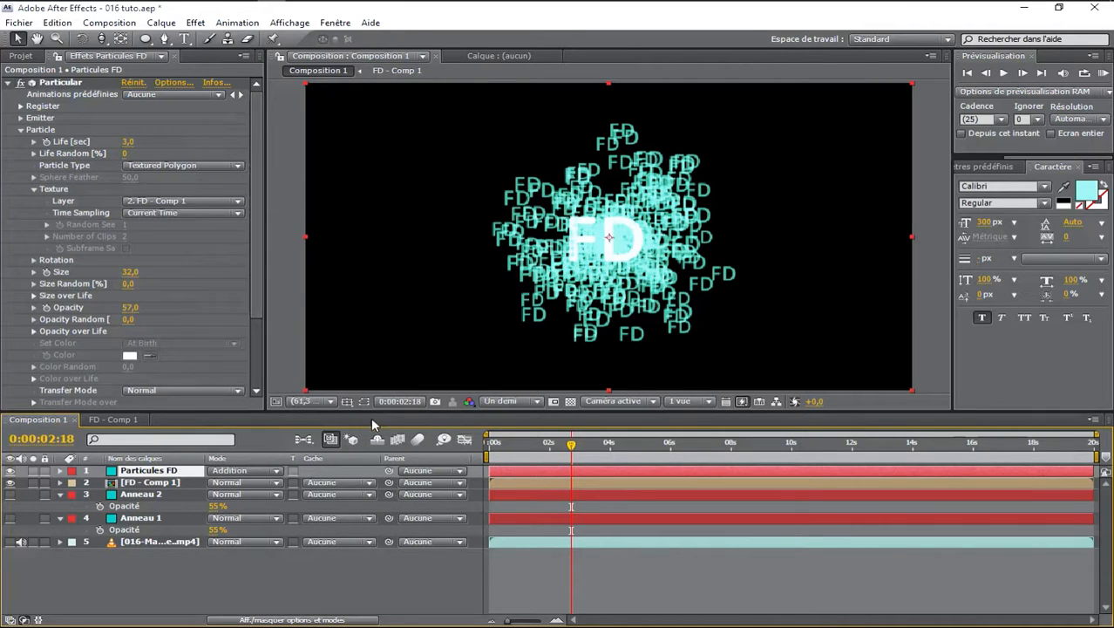
left_click(279, 324)
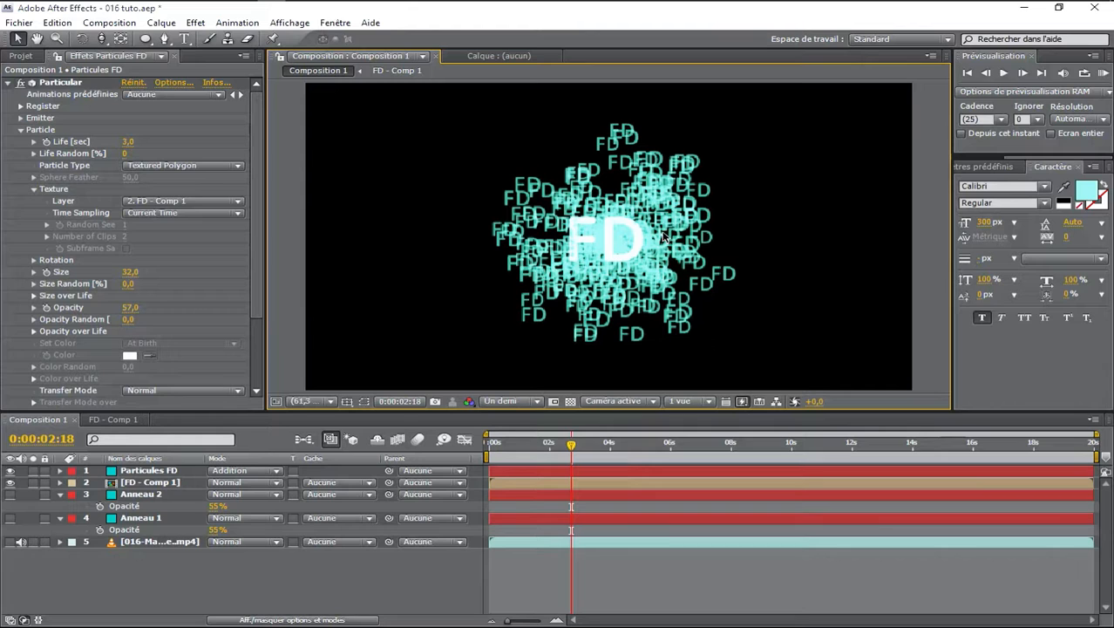
Preview the animation from the first frame and compare the FD particles with the reference video
key("Home")
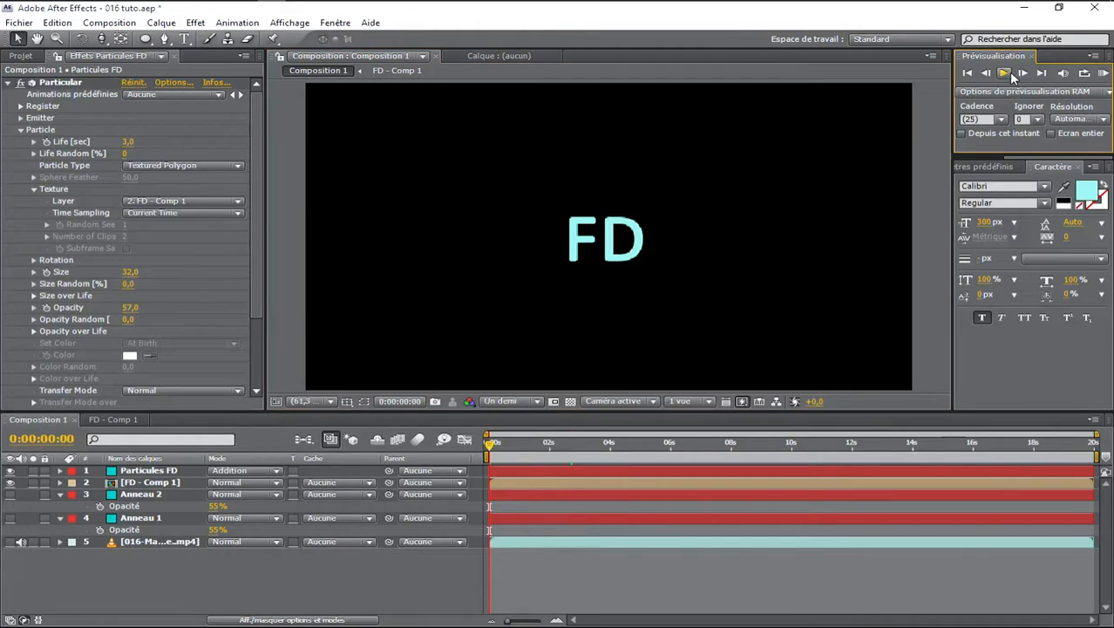
left_click(1103, 73)
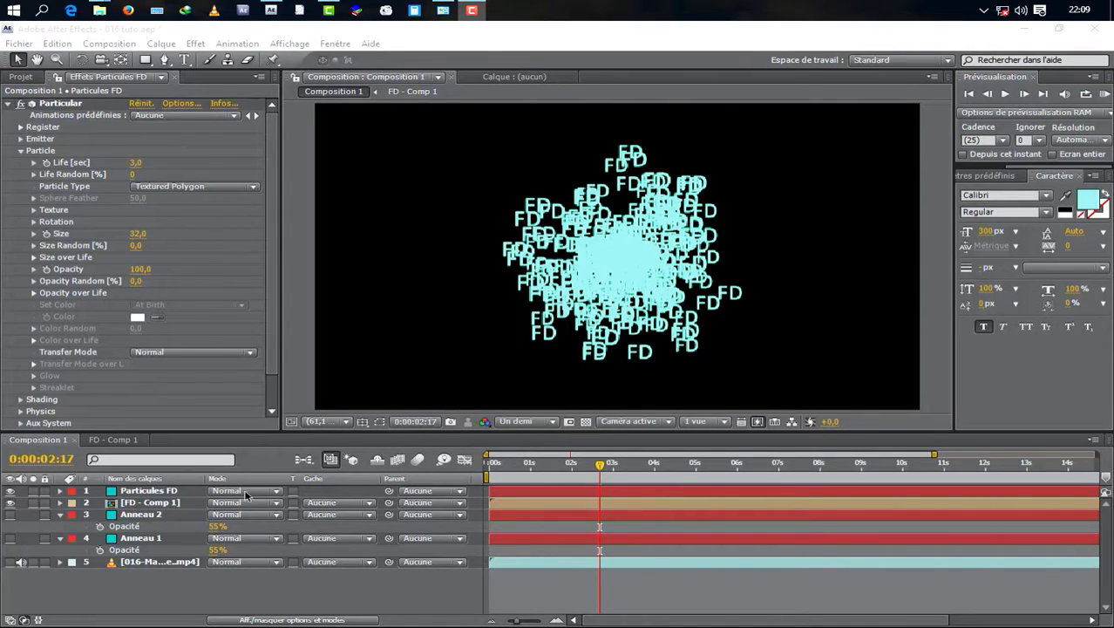
left_click(9, 563)
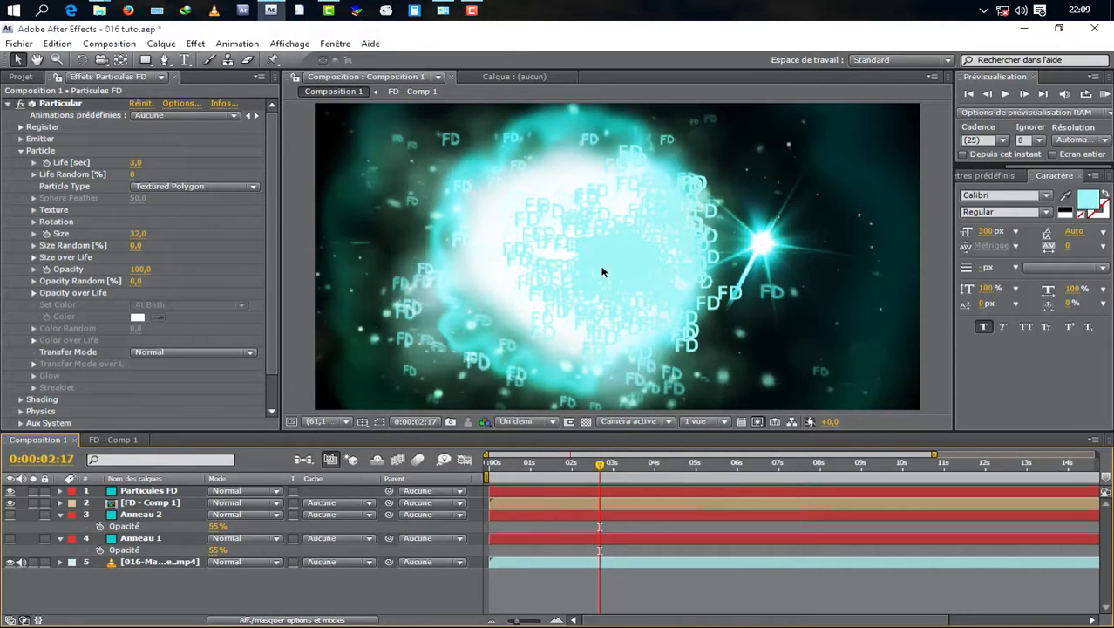
left_click(9, 563)
Create a new dark cyan solid layer in Composition 1
right_click(158, 579)
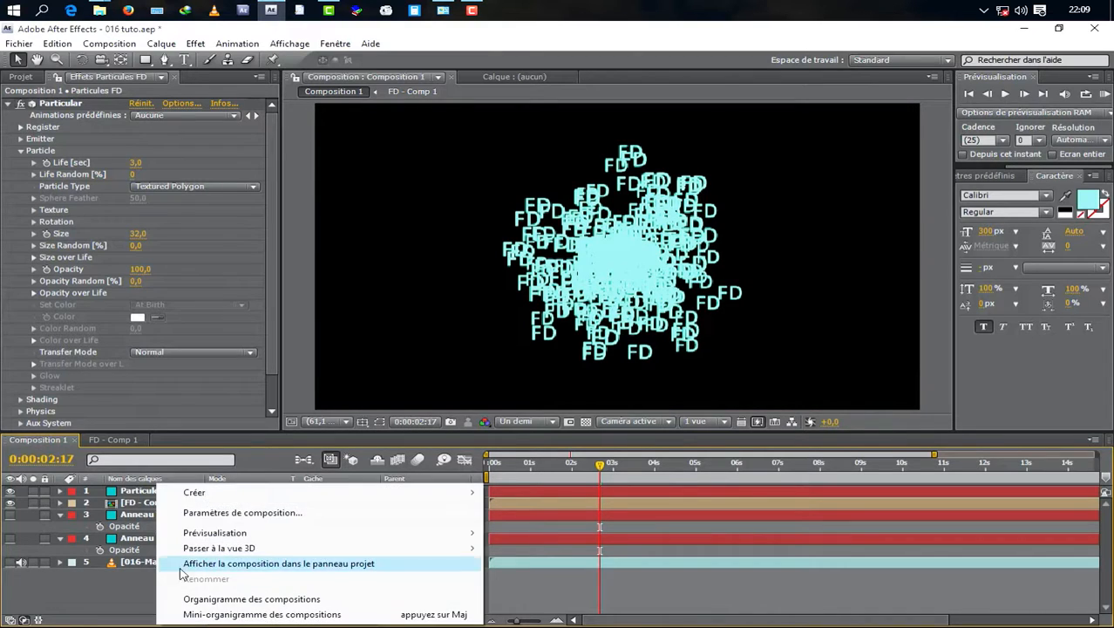
mouse_move(297, 497)
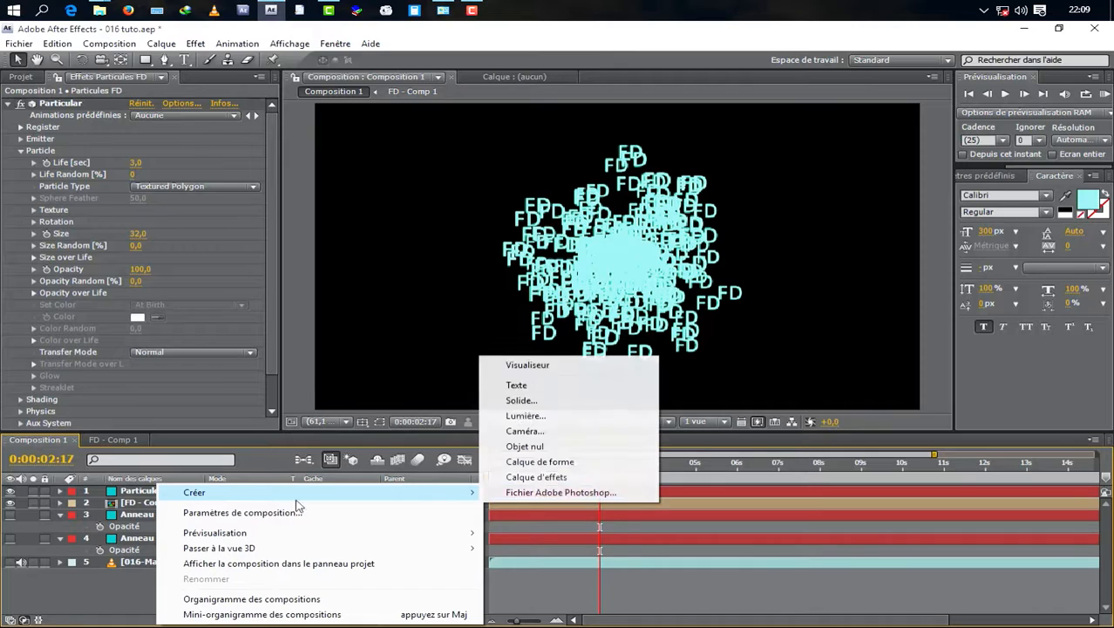
left_click(548, 401)
left_click(619, 448)
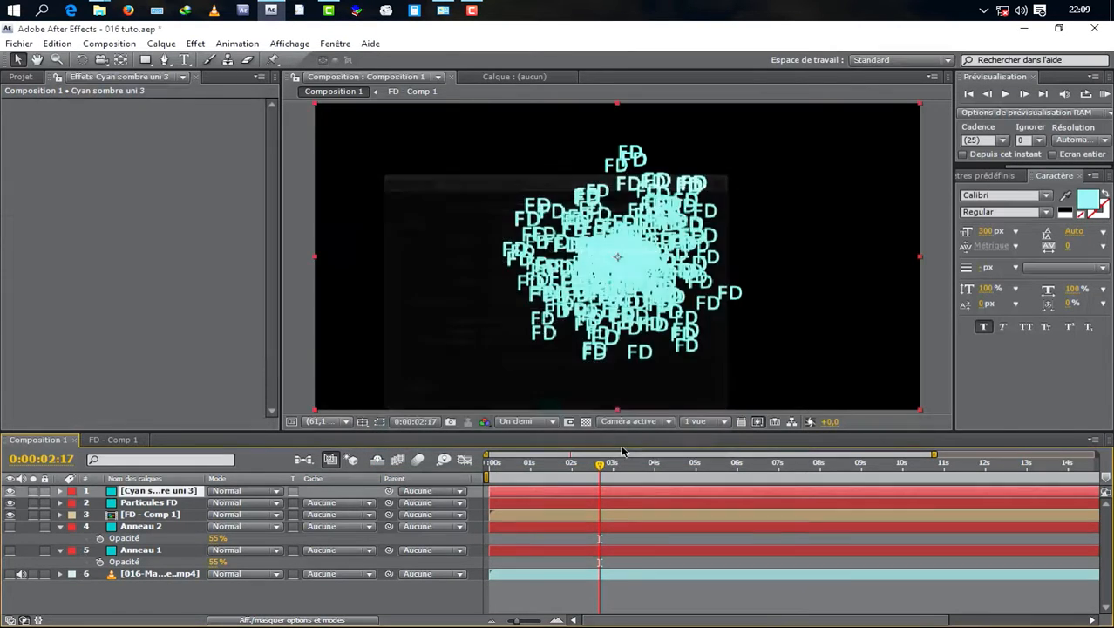
Rename the new solid layer as Particules points
right_click(168, 494)
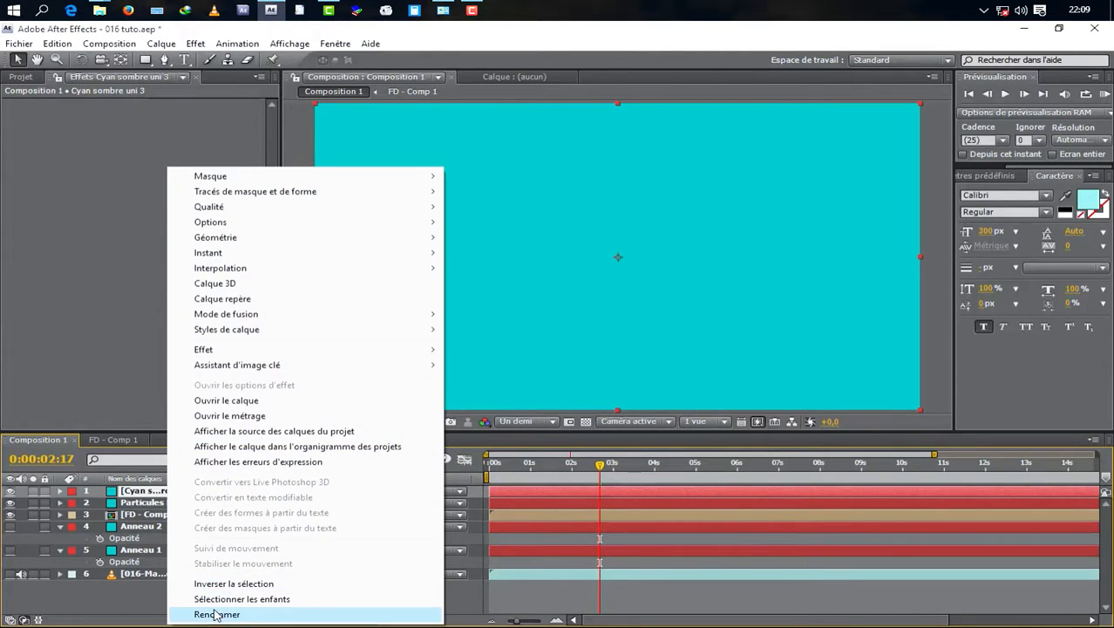
left_click(213, 608)
type("Particules points")
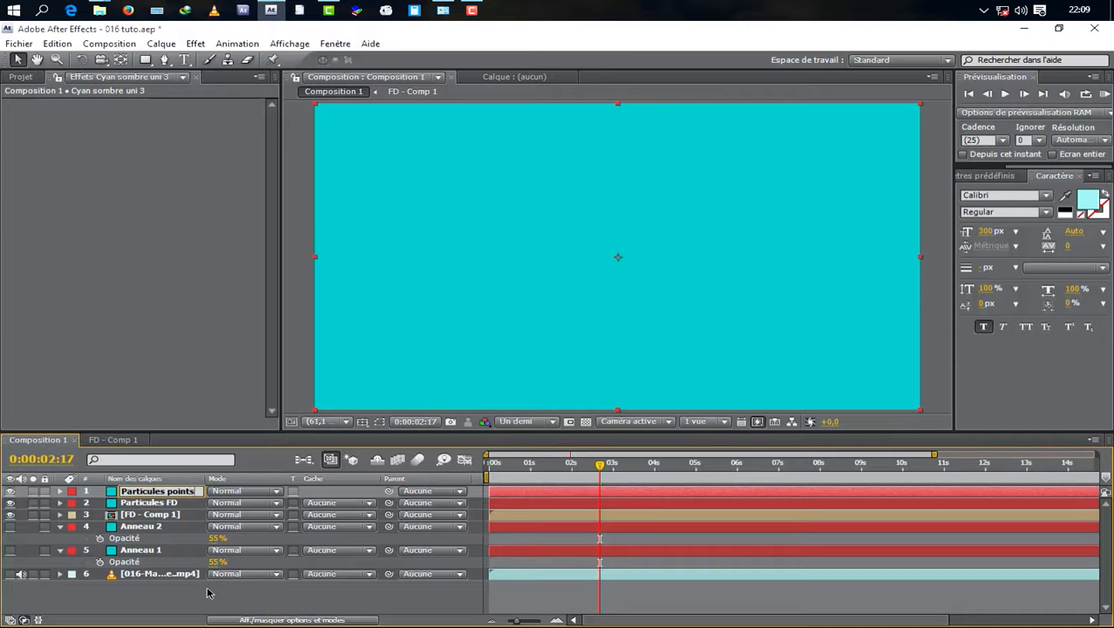
left_click(147, 597)
Apply the Trapcode Particular effect to the Particules points layer
left_click(165, 491)
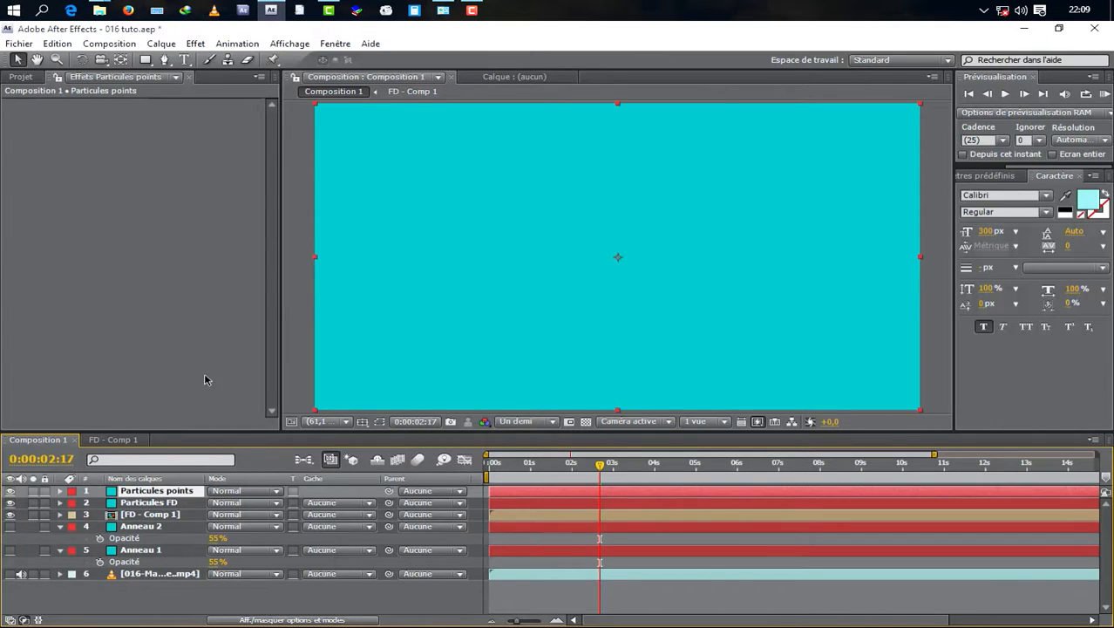
left_click(193, 46)
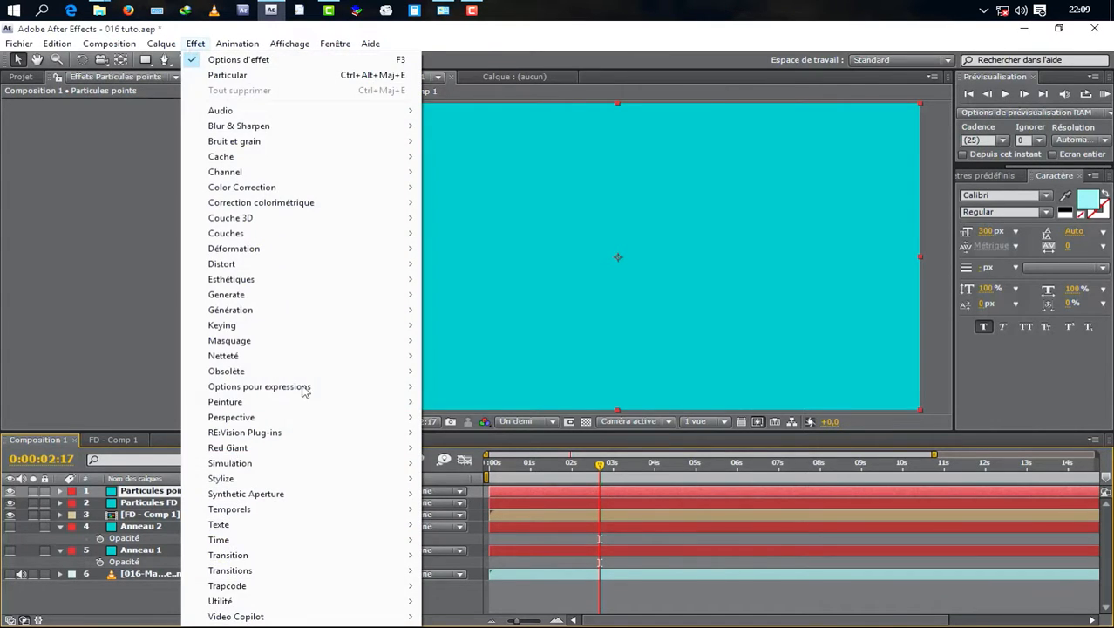
mouse_move(262, 591)
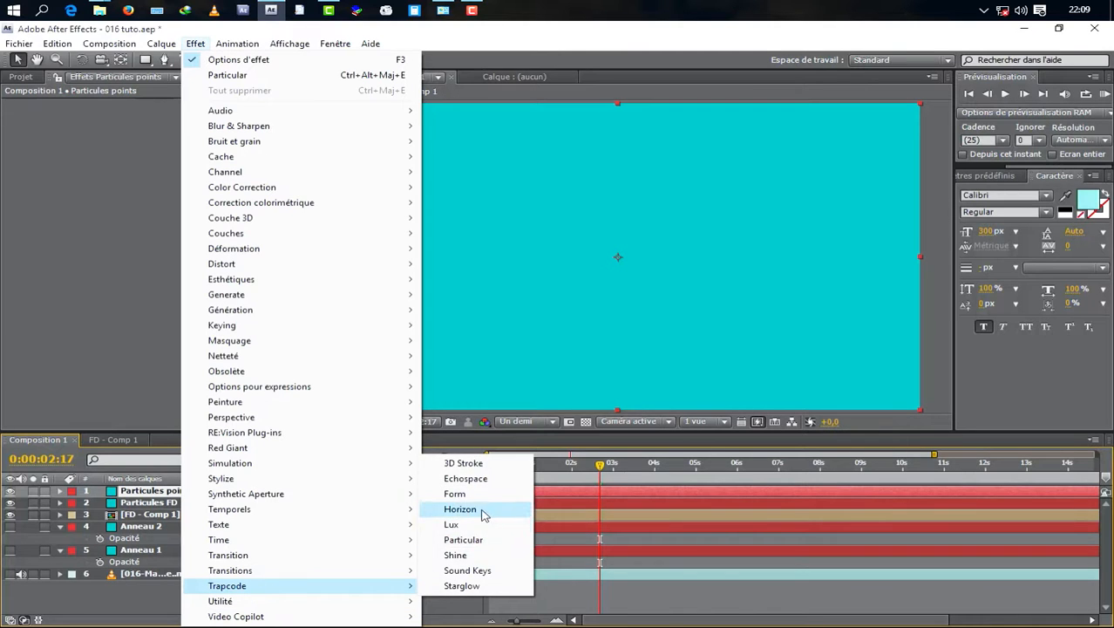
left_click(474, 541)
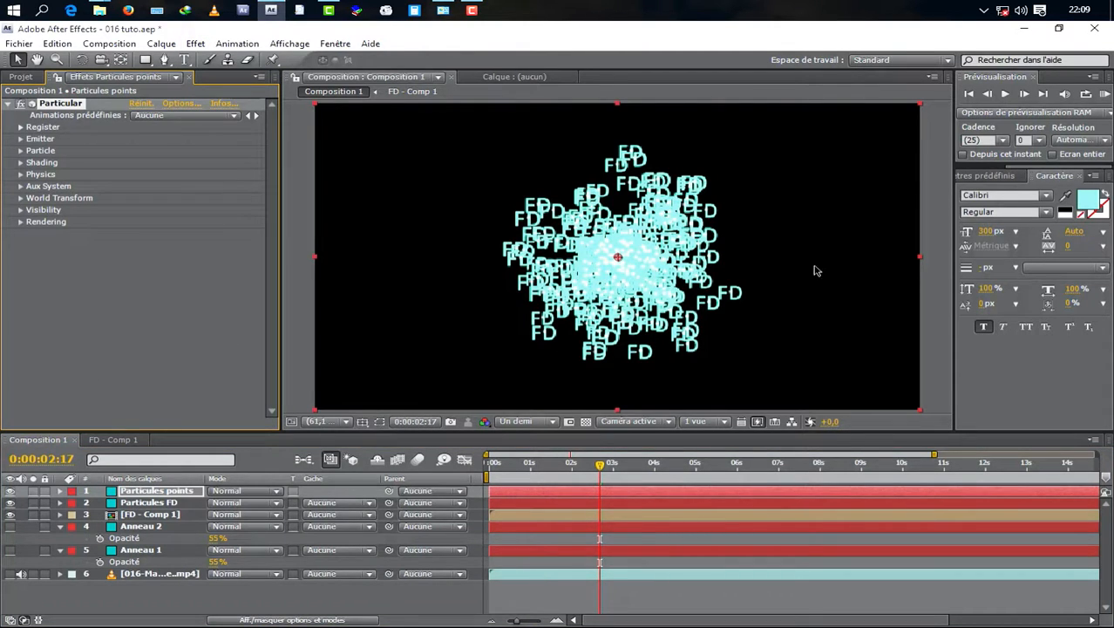
Preview the composition from the first frame and hide the Particules FD layer
left_click(980, 96)
left_click(972, 94)
left_click(1005, 94)
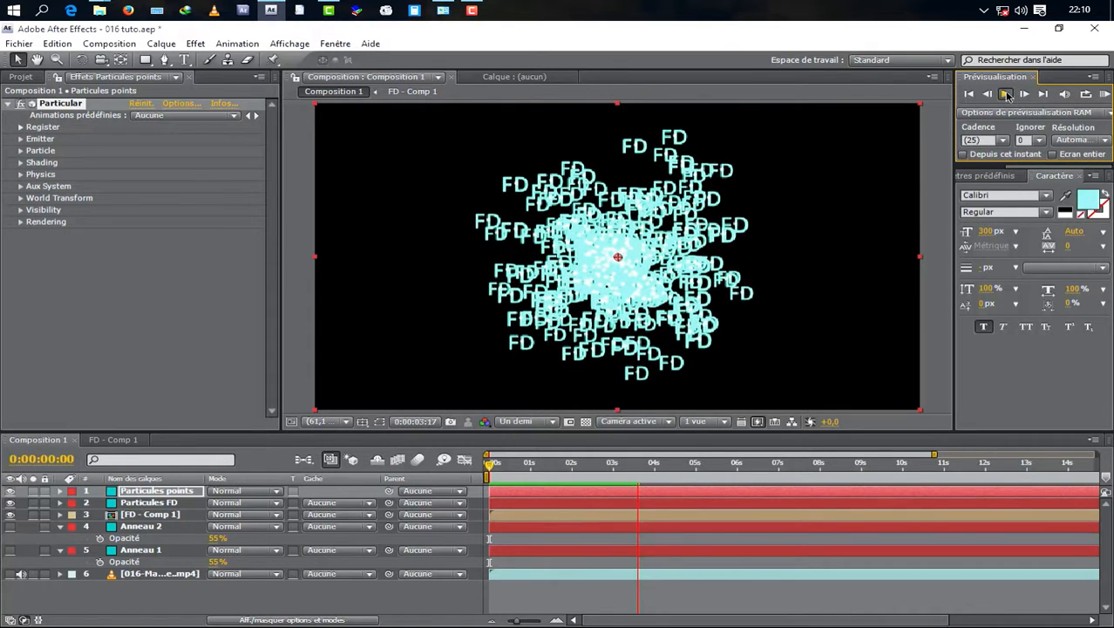
left_click(1008, 95)
left_click(11, 514)
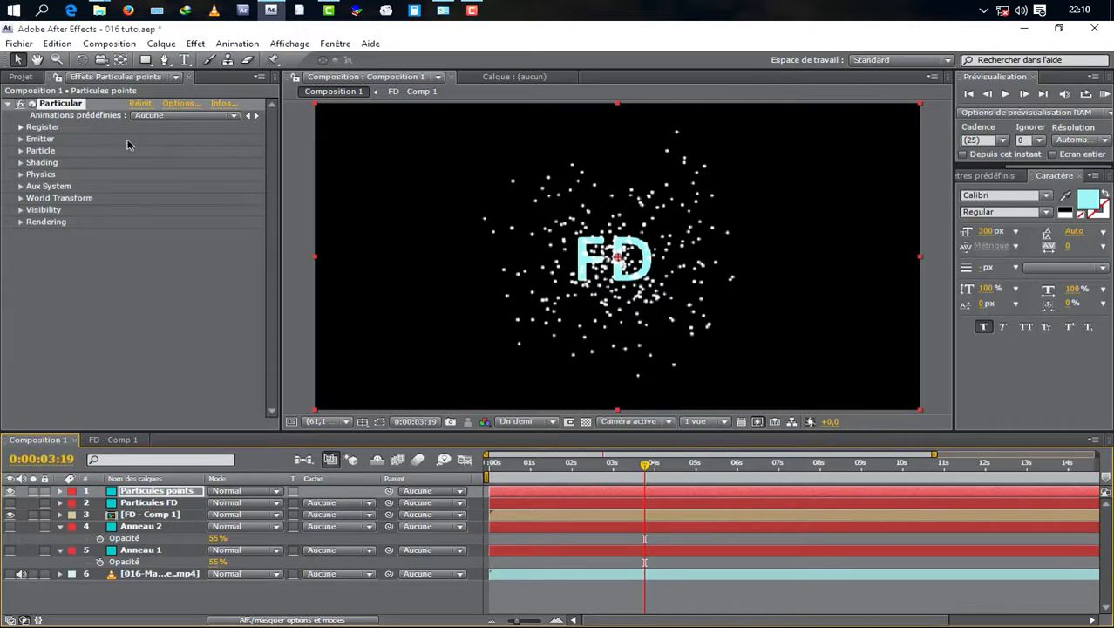
Set the Particules points emitter type to Box and enlarge its size to 700 in X, 782 in Y and 1548 in Z
left_click(20, 140)
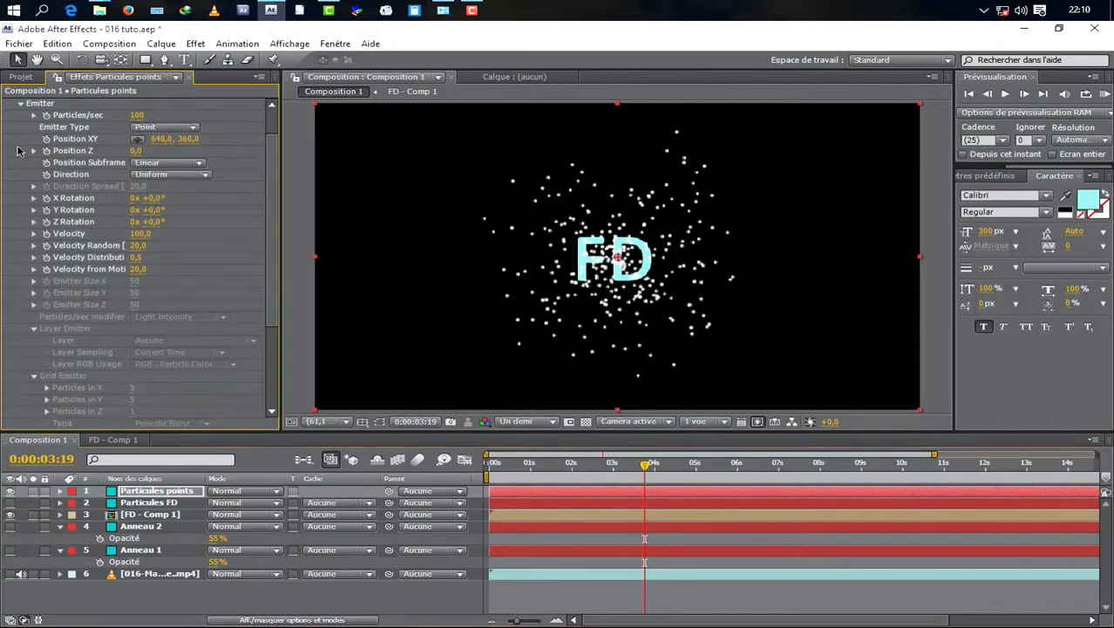
left_click(144, 128)
left_click(153, 146)
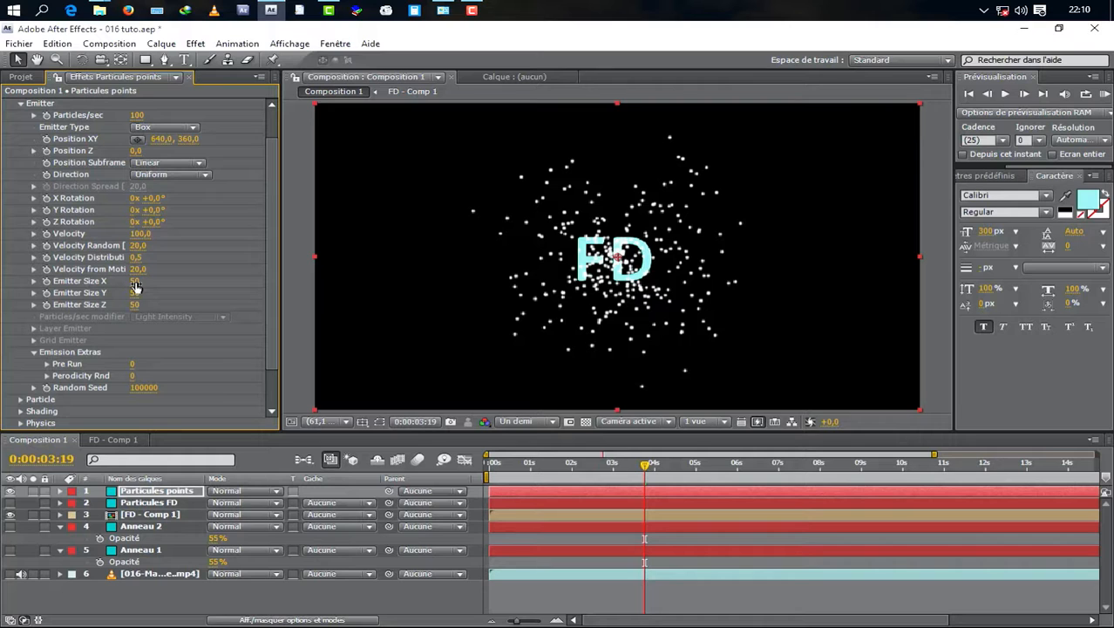
left_click_drag(137, 283, 645, 279)
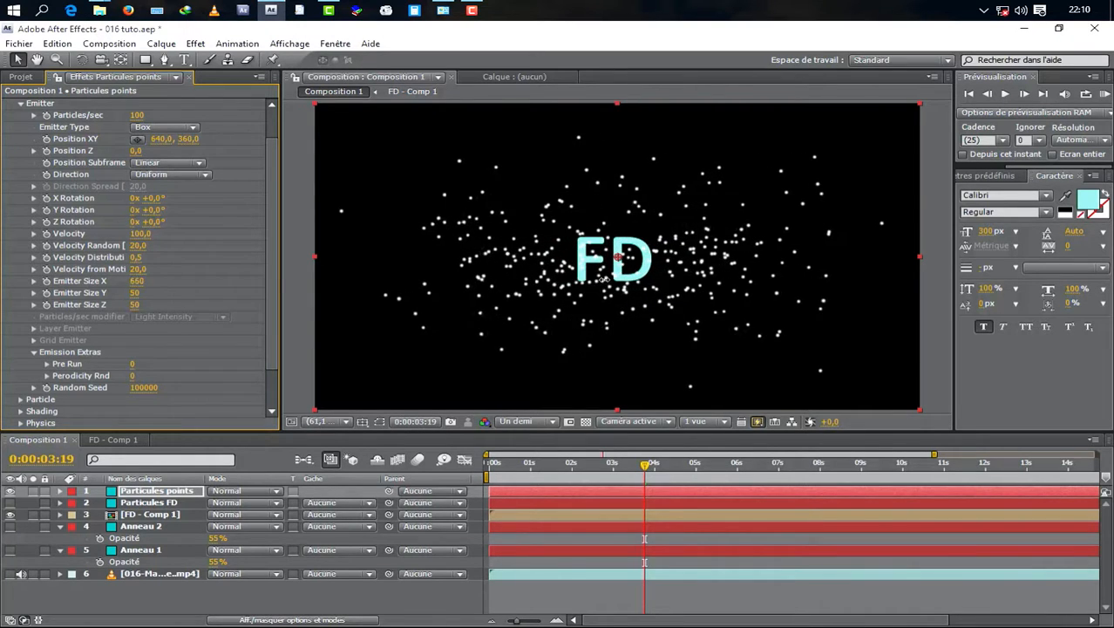
left_click_drag(136, 293, 715, 293)
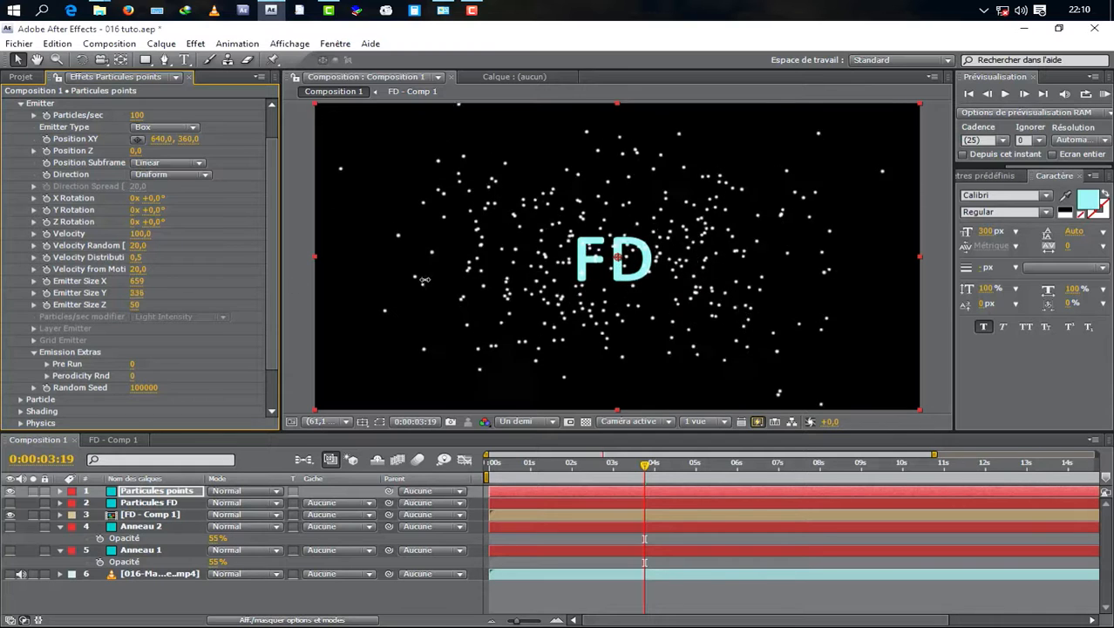
left_click_drag(136, 306, 981, 285)
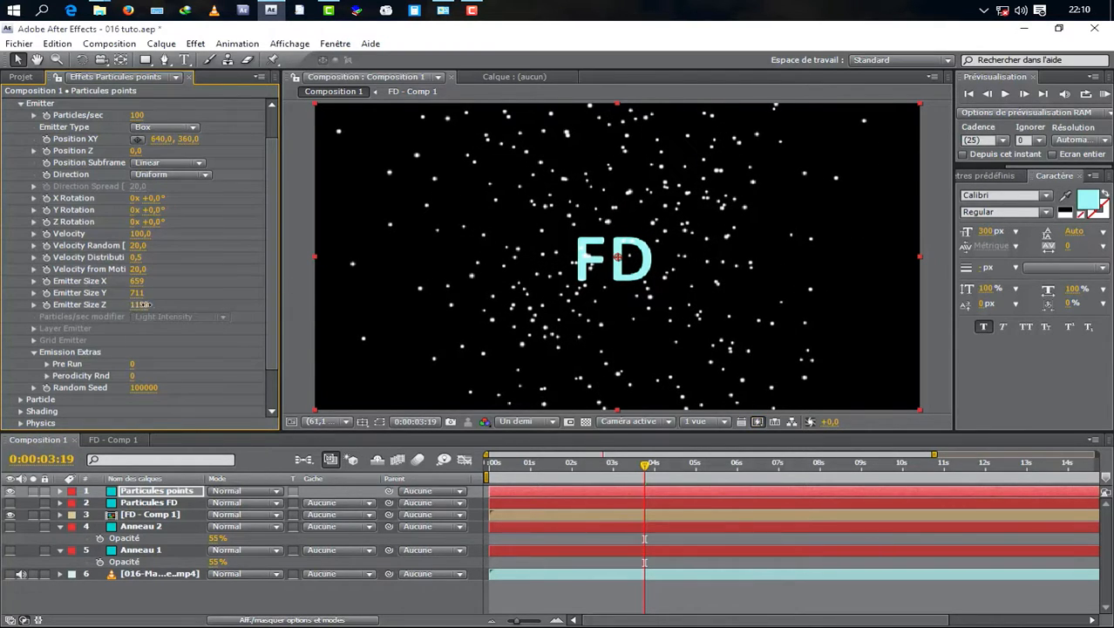
left_click_drag(141, 305, 584, 299)
left_click_drag(137, 294, 172, 280)
Set the emitter's Particles/sec to 340 and preview the composition from the first frame
left_click_drag(137, 115, 159, 117)
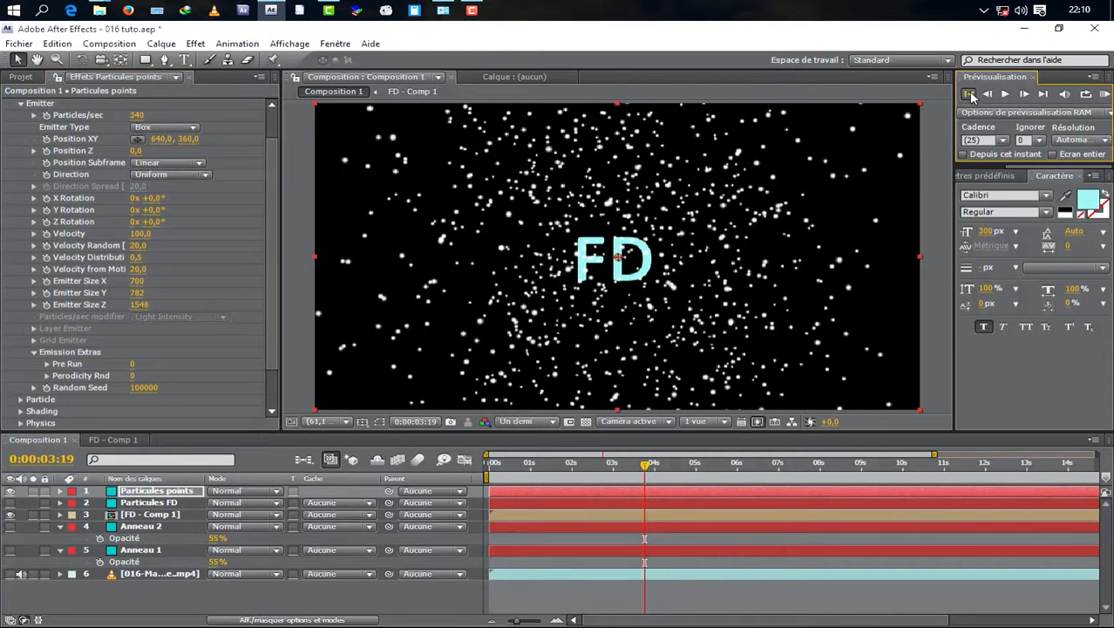
left_click(1006, 94)
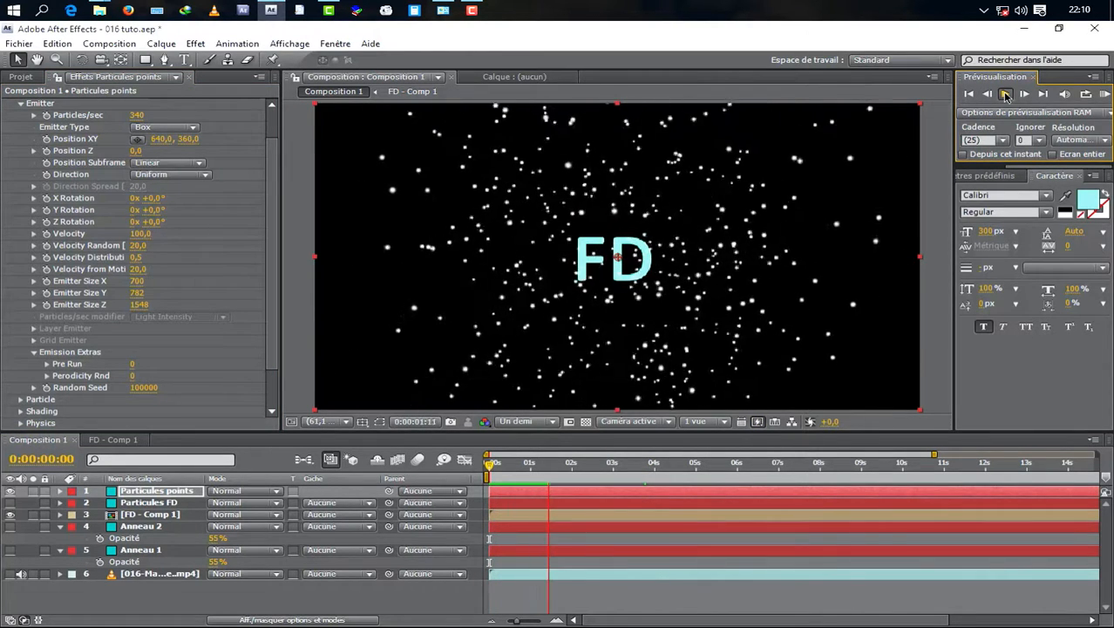
left_click(1006, 95)
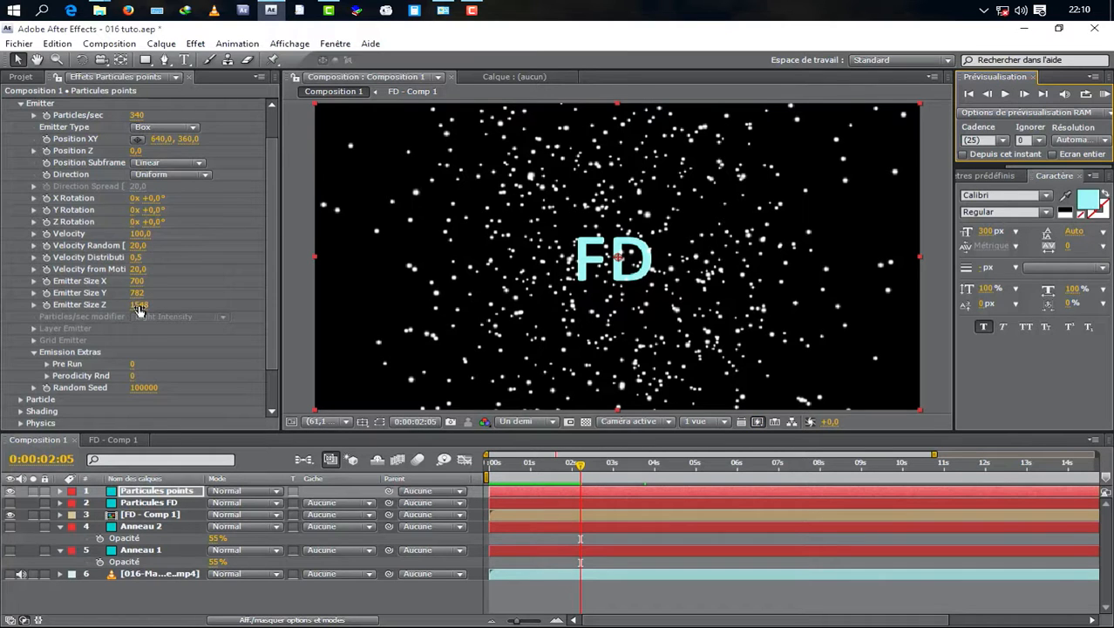
Increase the point emitter's depth to Emitter Size Z 2871 and its width to Emitter Size X 1015
left_click_drag(139, 305, 1067, 220)
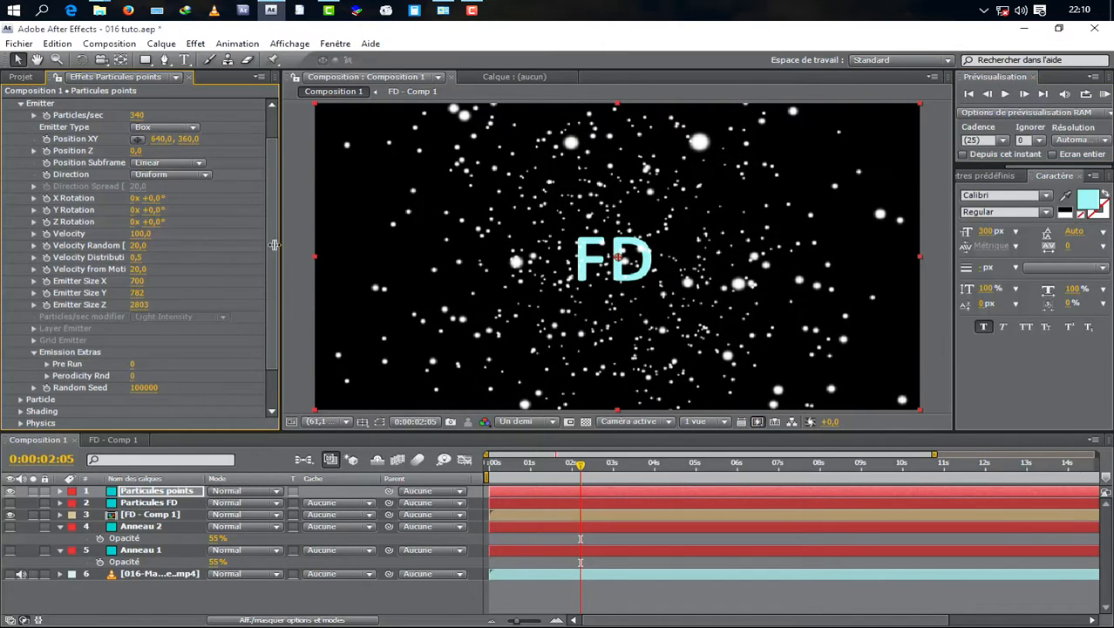
left_click_drag(139, 304, 275, 235)
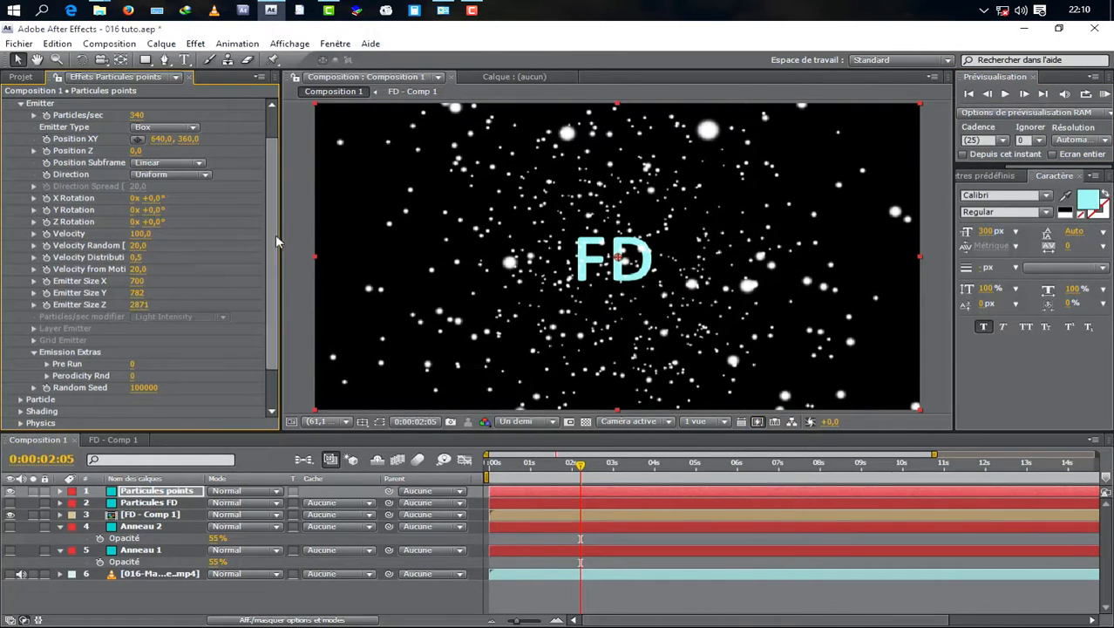
scroll(276, 235, "down", 2)
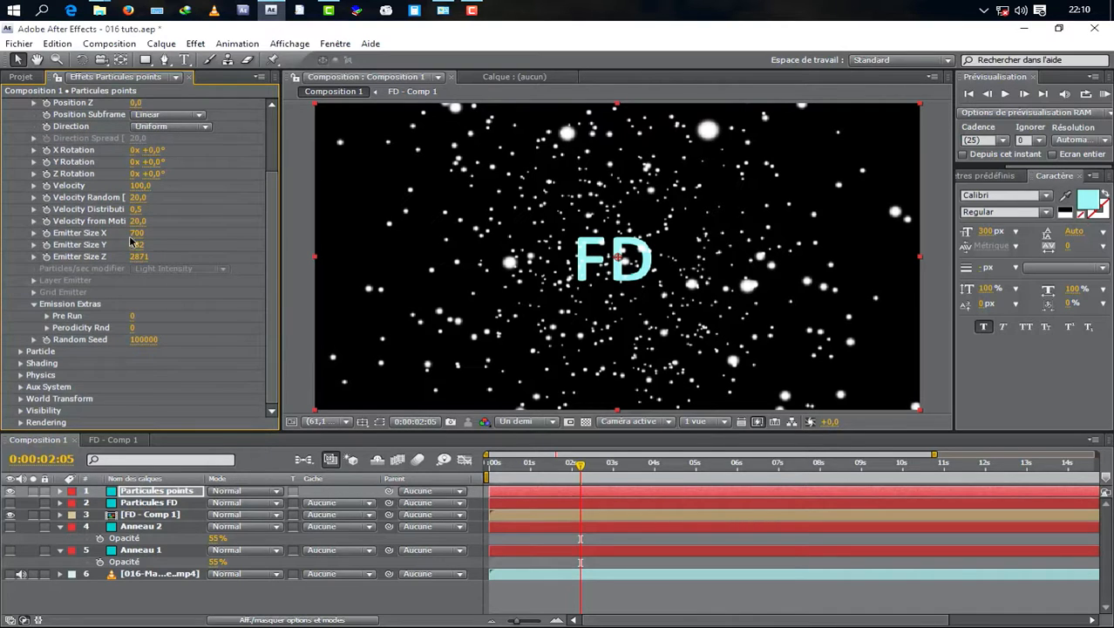
left_click_drag(138, 233, 359, 226)
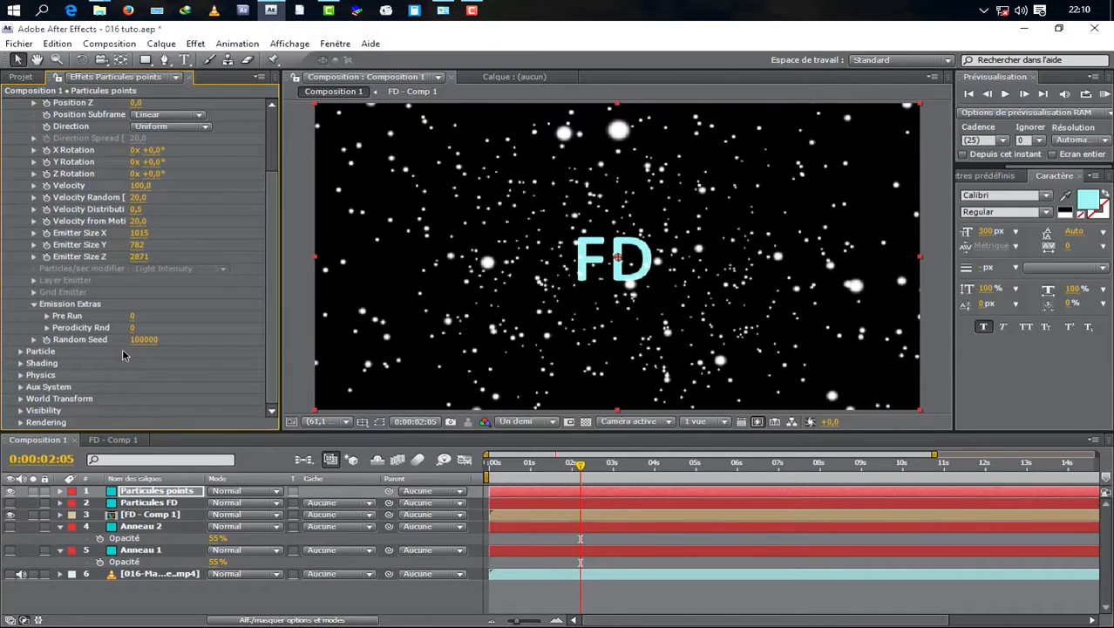
Set the point particles' Size to 3 and Size Random to 42%
left_click(19, 351)
scroll(52, 349, "down", 6)
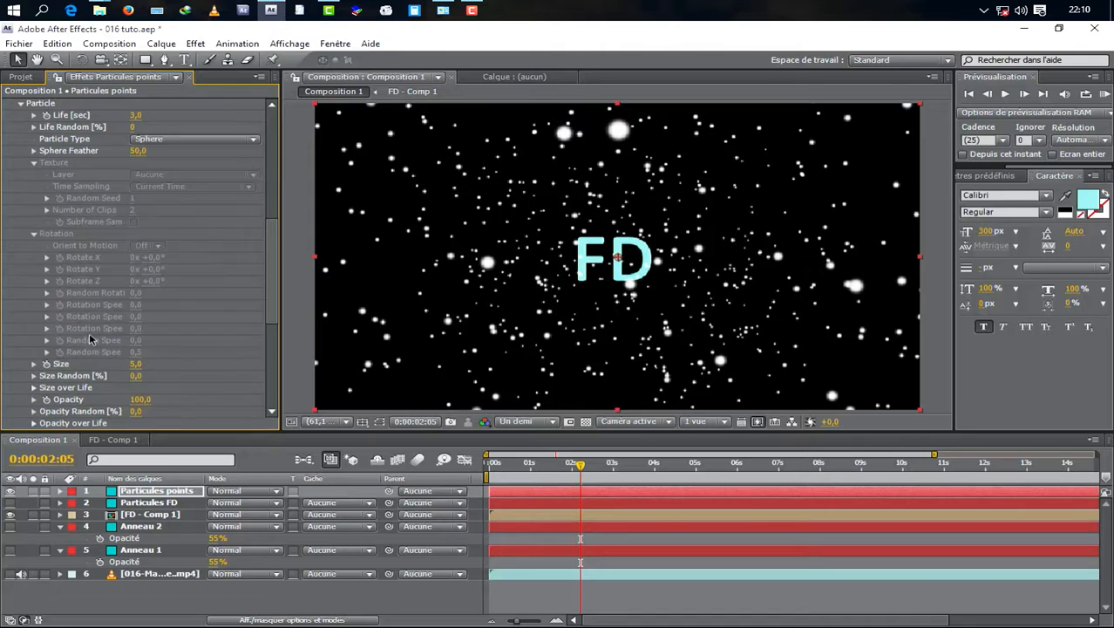
left_click(135, 365)
type("3")
left_click(307, 345)
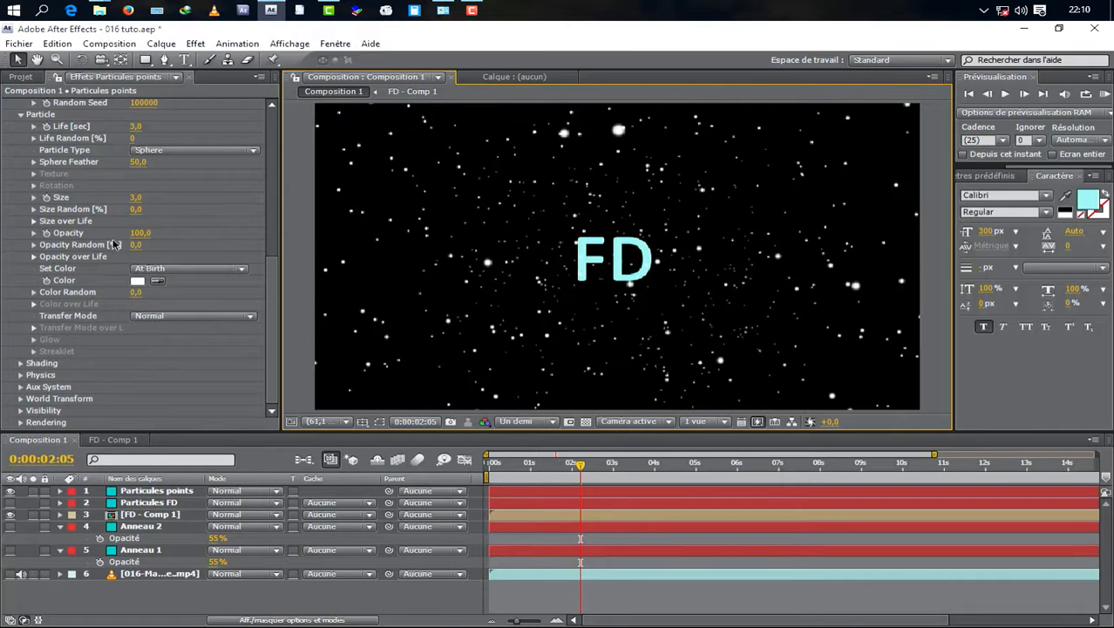
left_click_drag(130, 212, 207, 212)
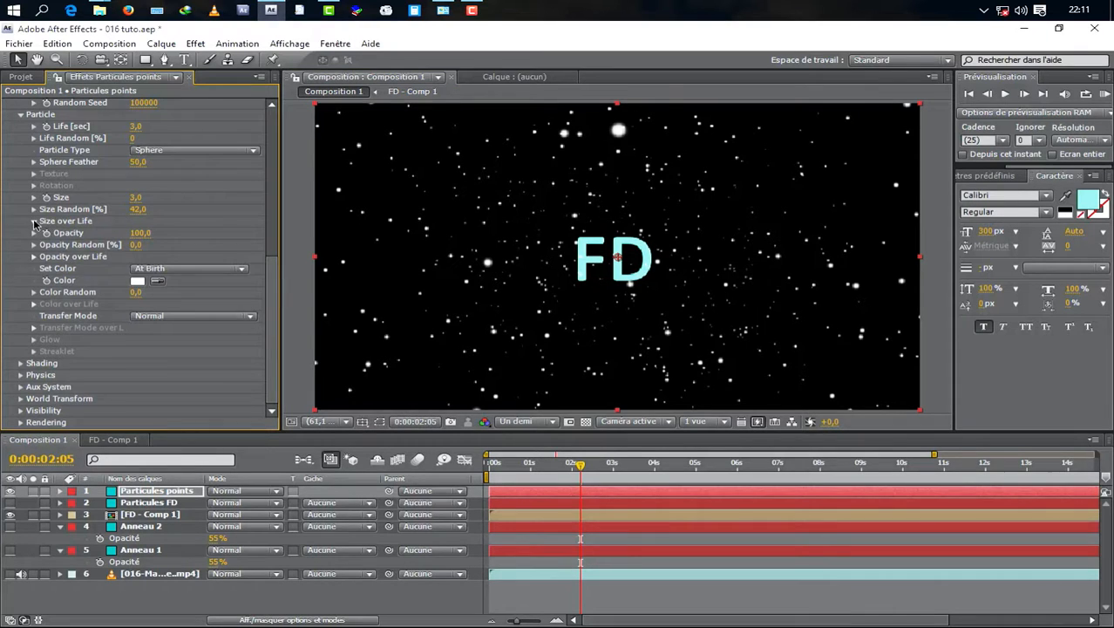
Give Size over Life and Opacity over Life the trapezoid curve that rises at birth and falls at death, with Opacity Random at 22%
left_click(34, 222)
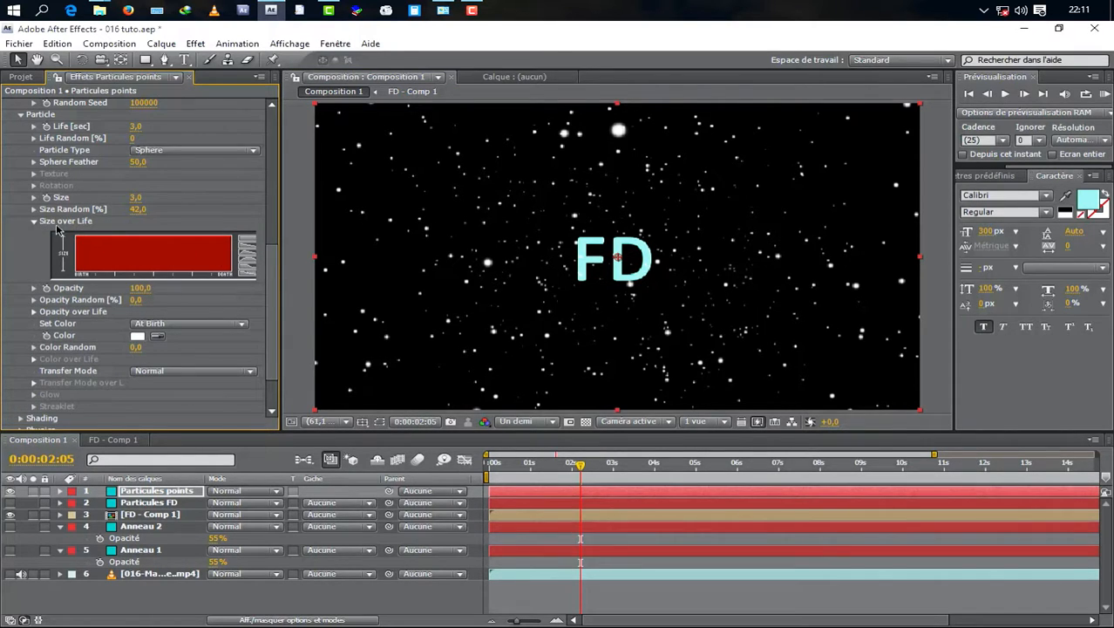
left_click(251, 262)
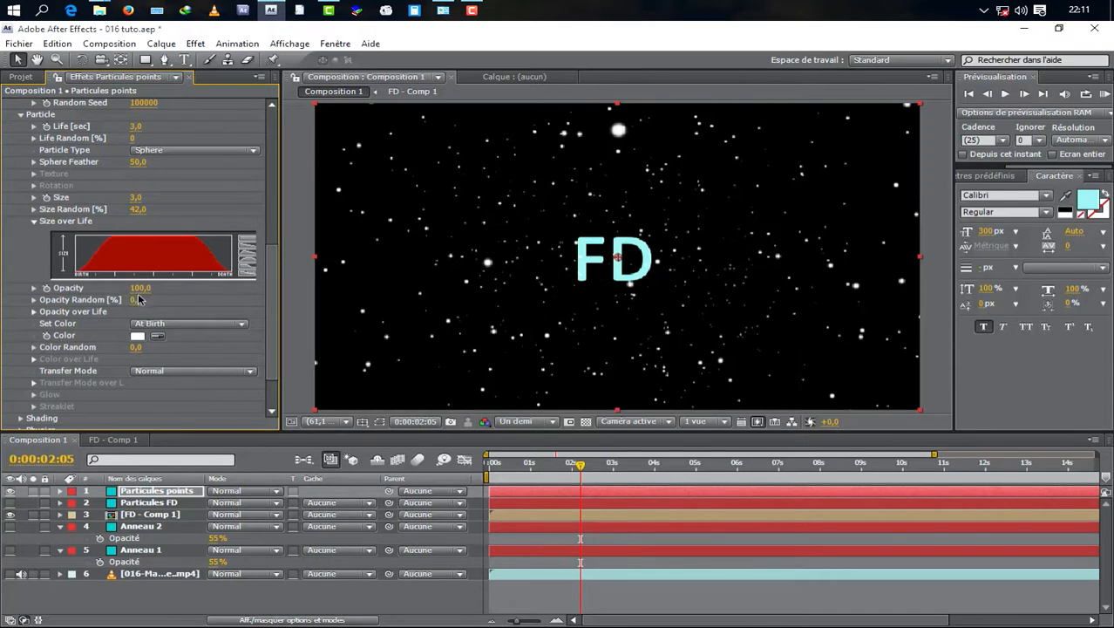
mouse_move(149, 298)
left_mouse_down()
mouse_move(178, 298)
mouse_move(158, 299)
left_mouse_up()
left_click(34, 314)
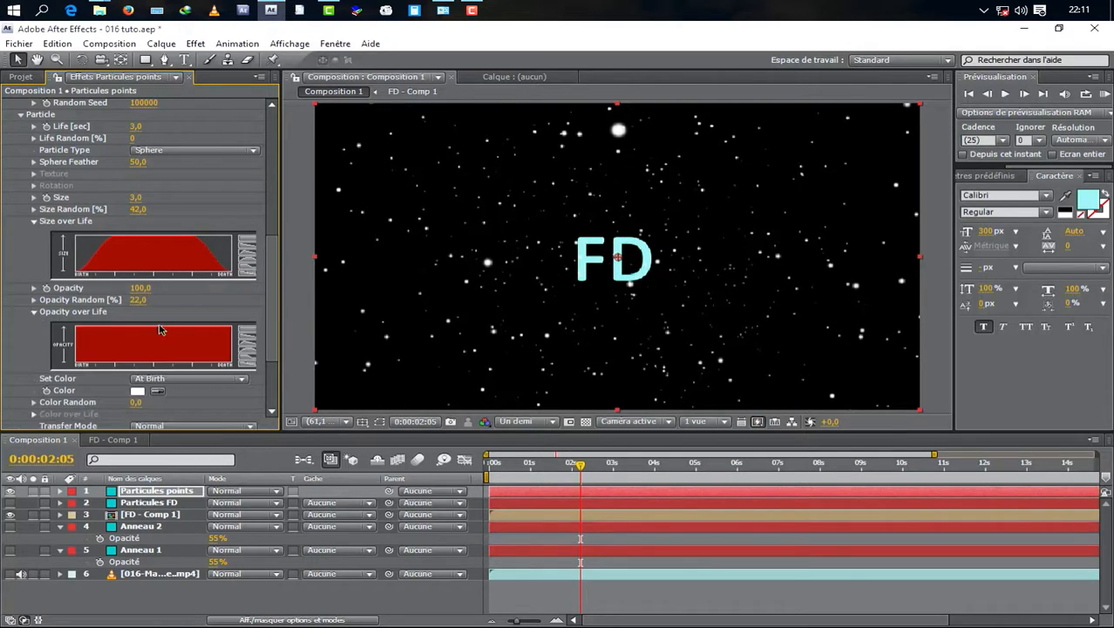
left_click(251, 353)
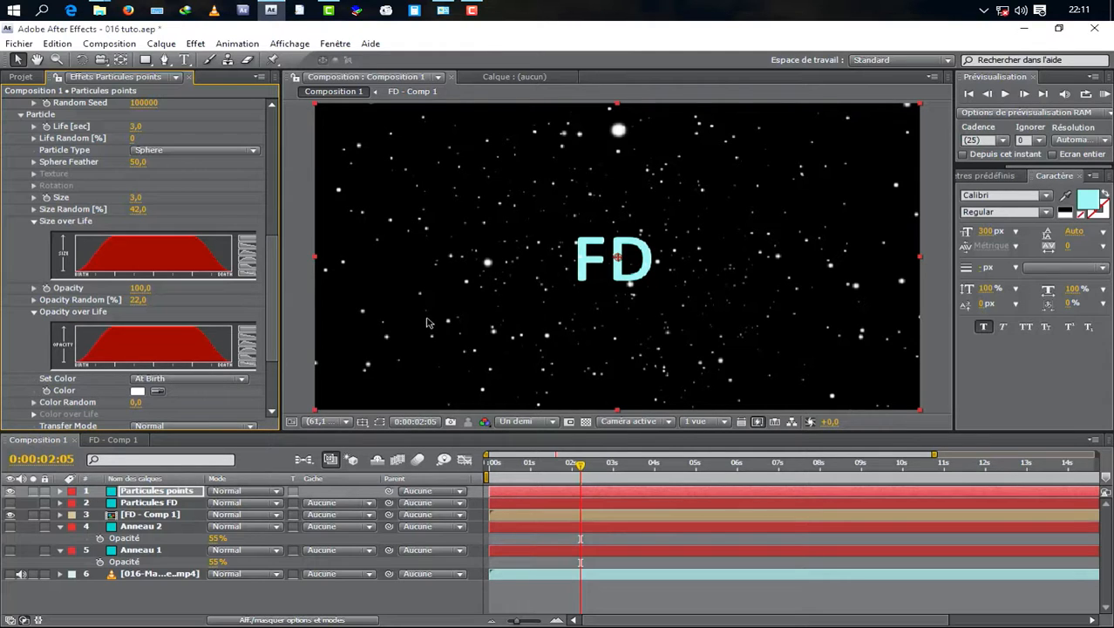
Set the point particles' Color Random to 40 and their Transfer Mode to Add
scroll(164, 388, "down", 1)
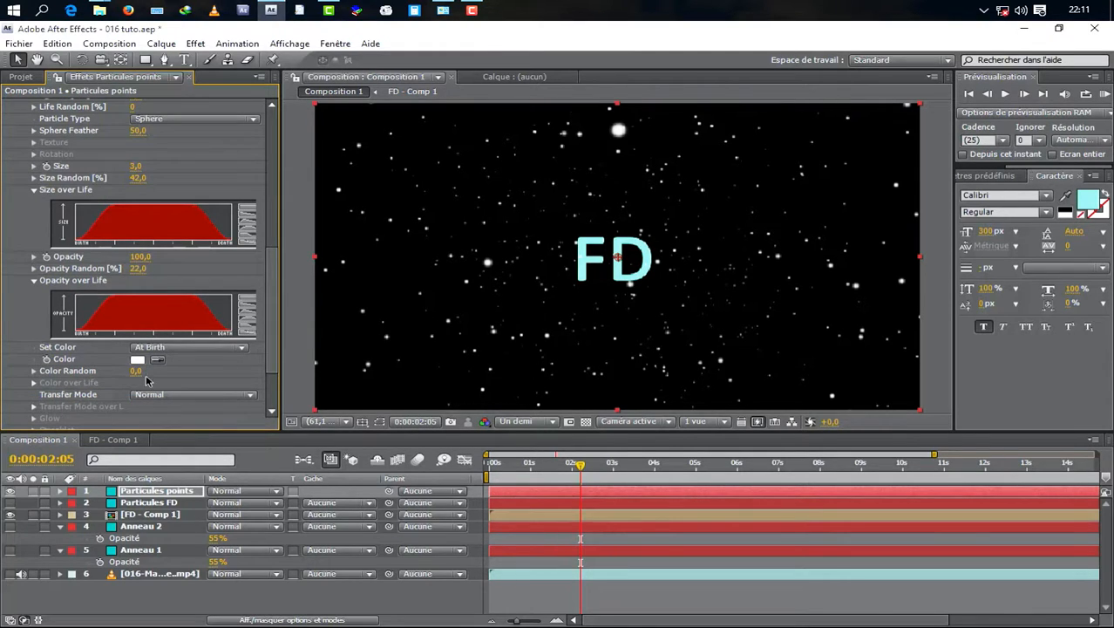
mouse_move(137, 377)
left_mouse_down()
mouse_move(209, 370)
mouse_move(150, 368)
left_mouse_up()
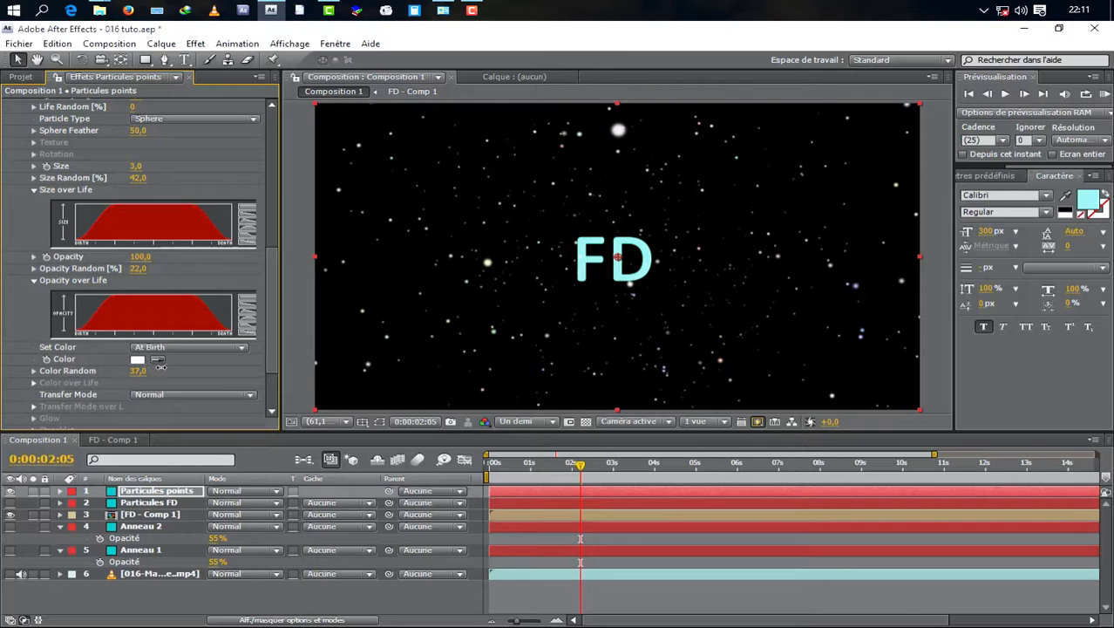
left_click_drag(161, 366, 164, 369)
left_click(139, 371)
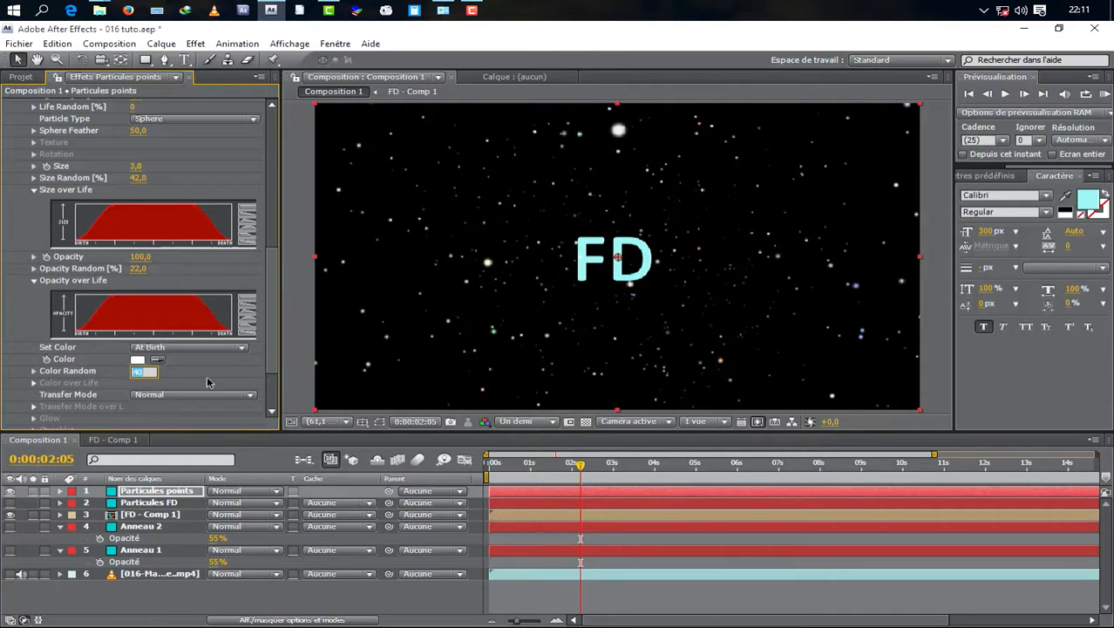
left_click(175, 397)
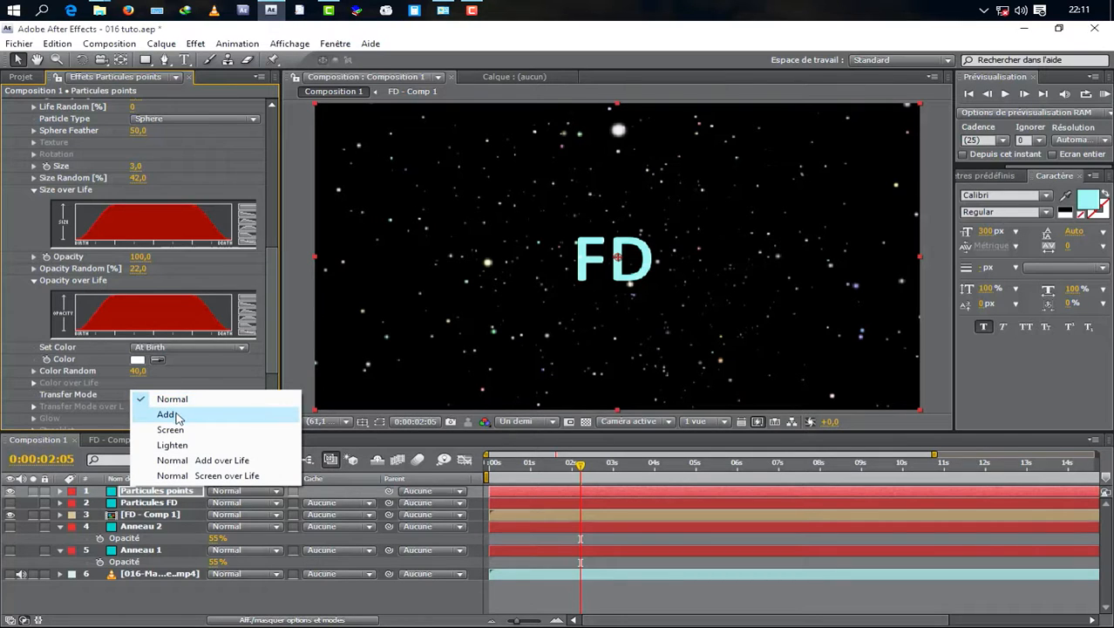
left_click(167, 414)
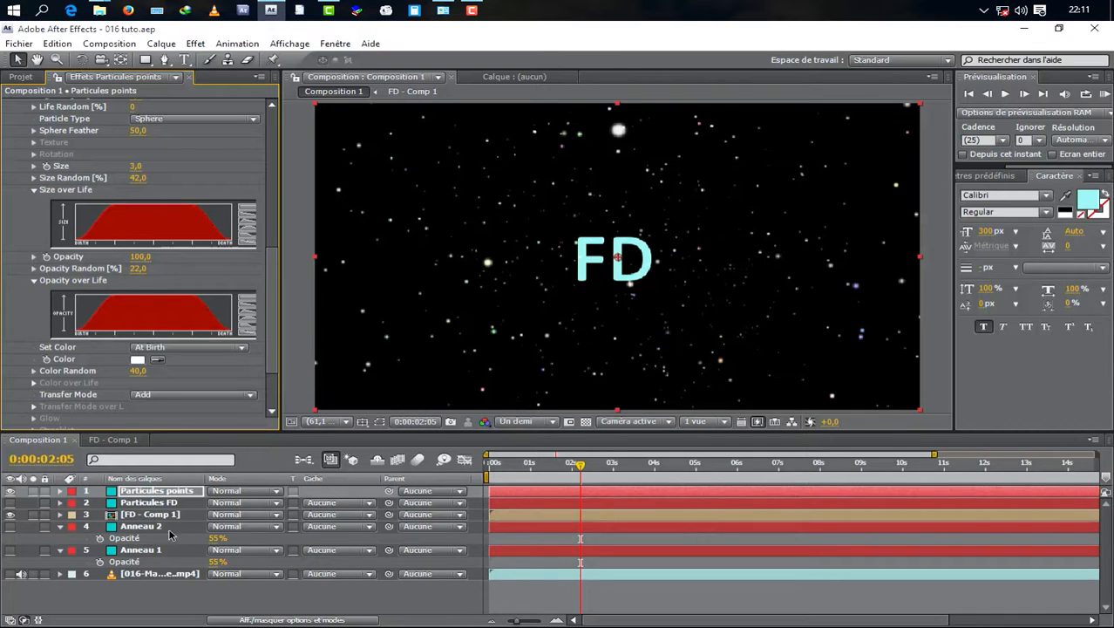
Turn the visibility of the Particules FD, Anneau 2 and Anneau 1 layers back on
left_click(10, 504)
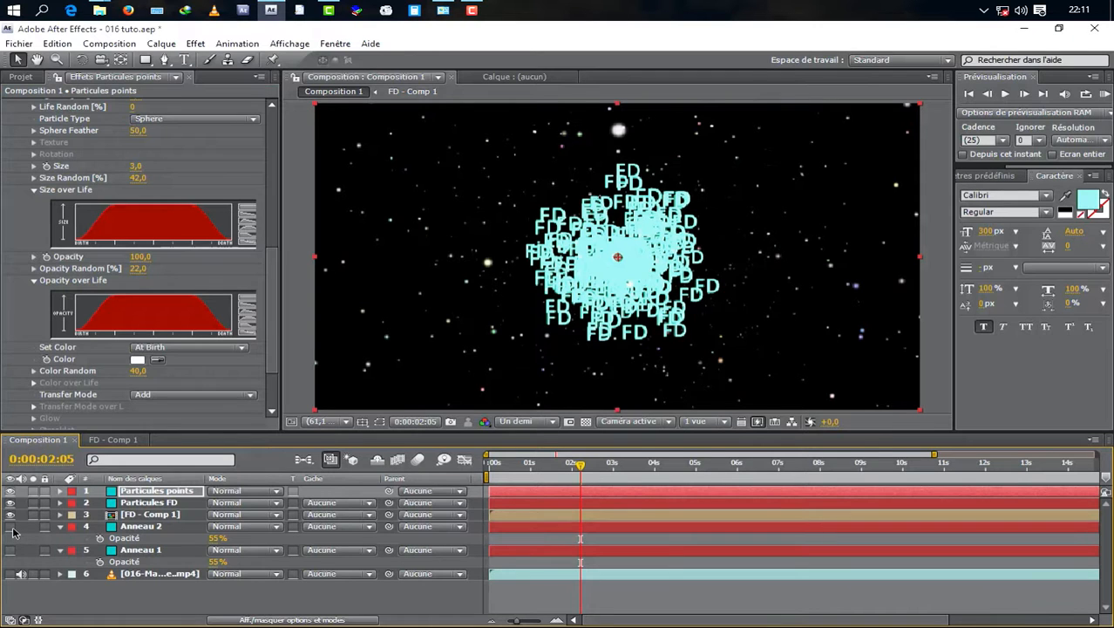
left_click(10, 526)
left_click(10, 551)
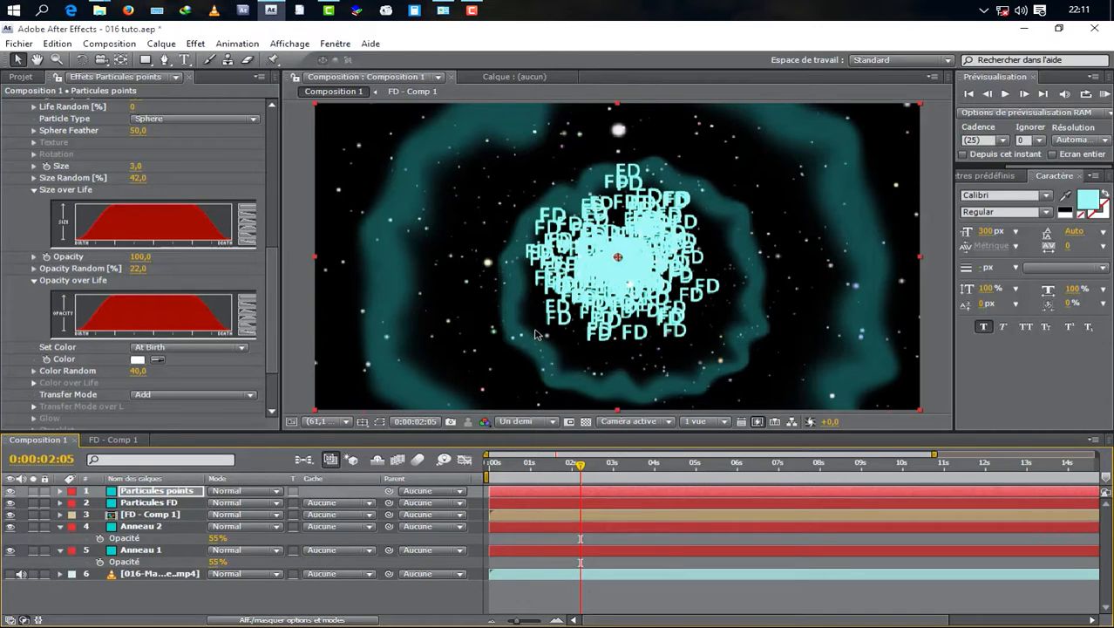
Create a new 1280 x 720 px cyan solid named Optical flare in Composition 1
right_click(158, 592)
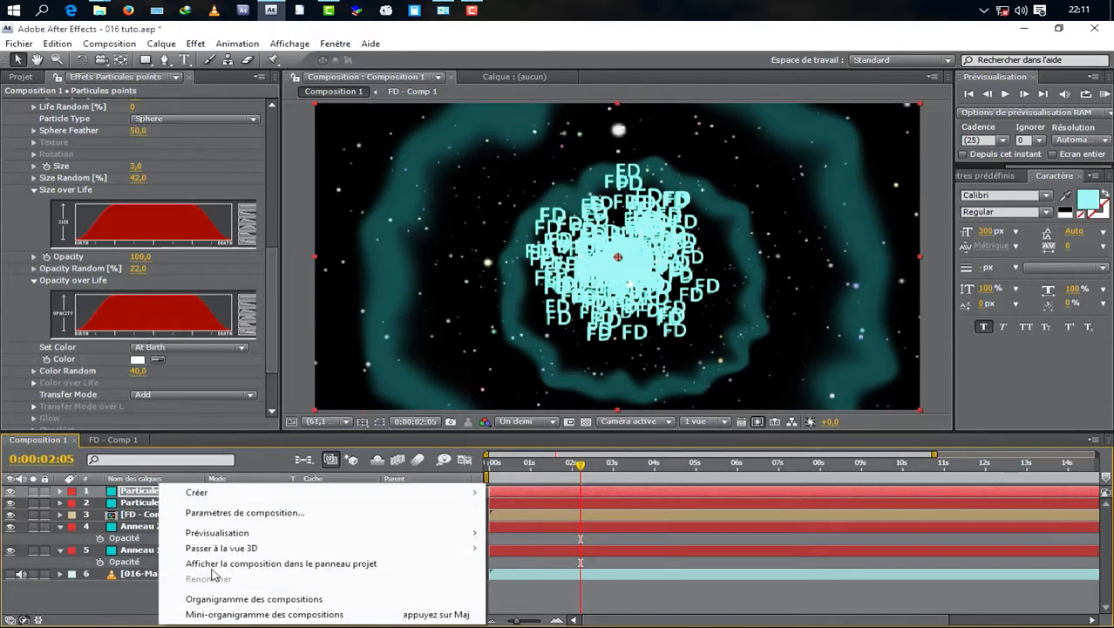
mouse_move(323, 492)
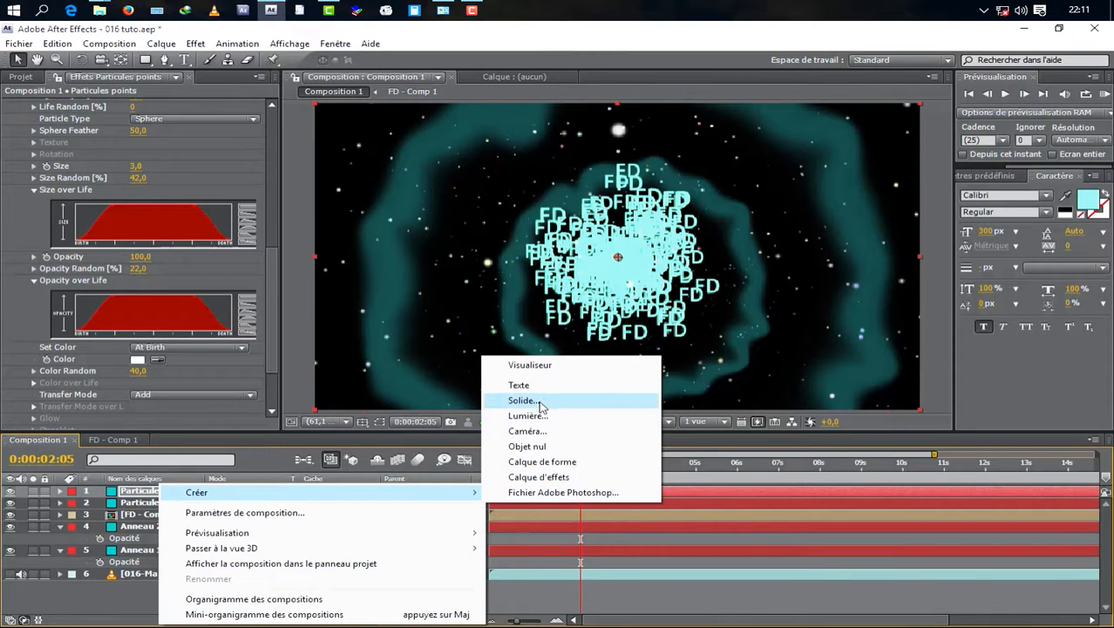
left_click(541, 401)
type("Optical flare")
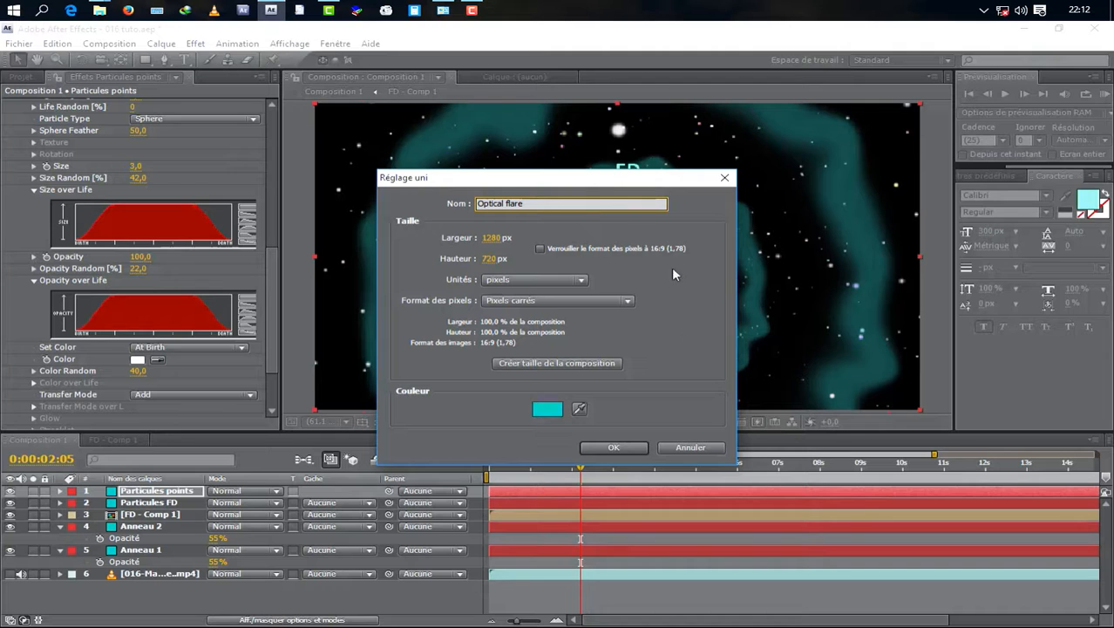
left_click(614, 447)
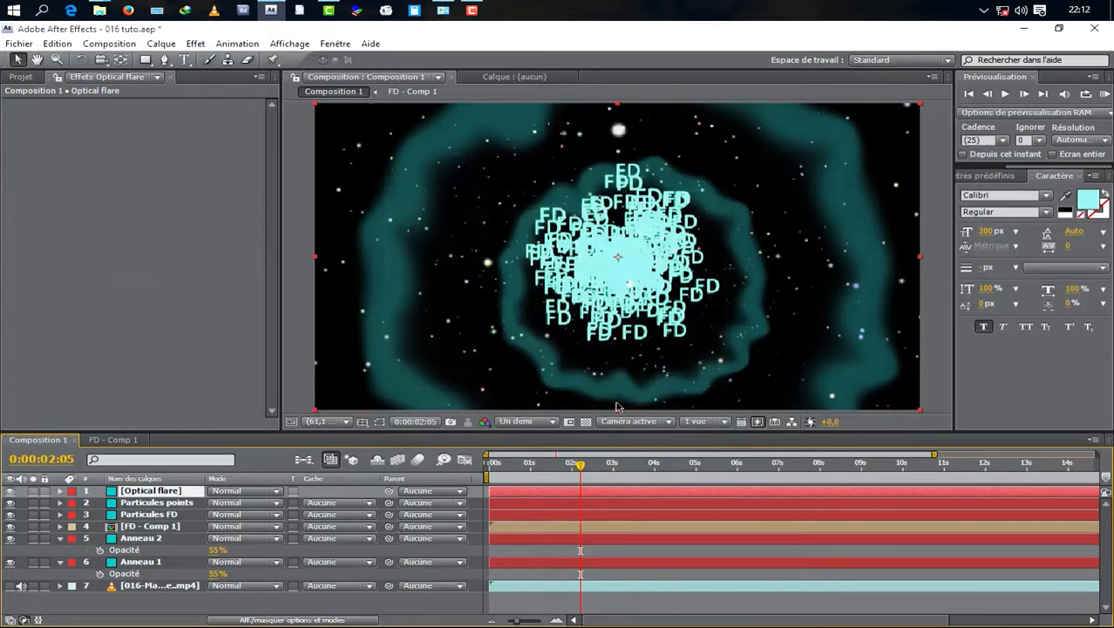
Apply the Video Copilot Optical Flares effect to the Optical flare layer
left_click(195, 44)
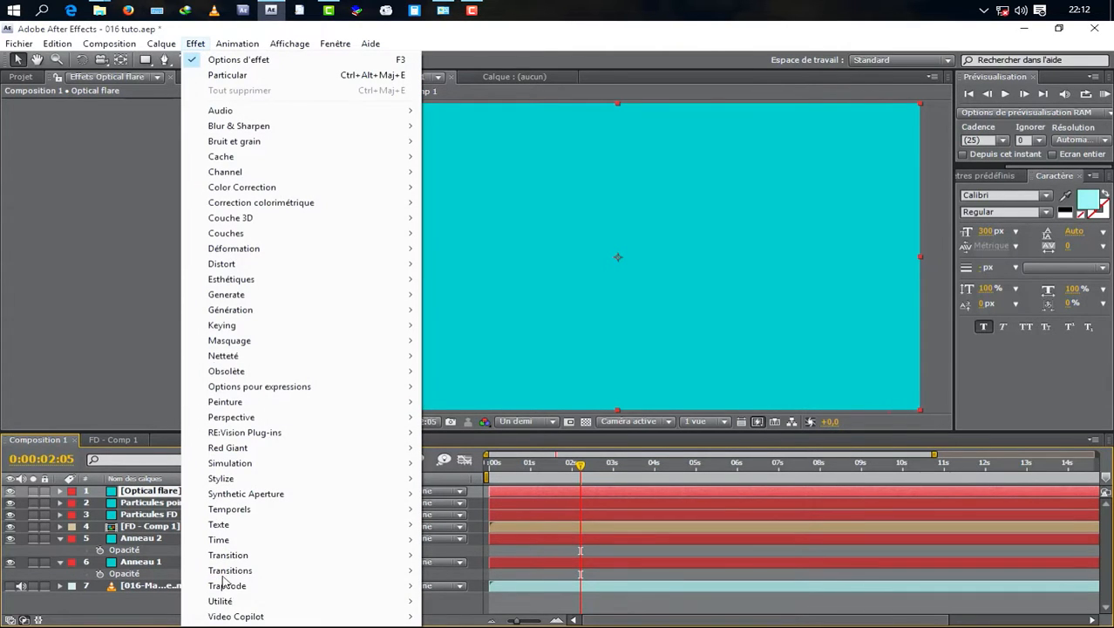
mouse_move(245, 619)
left_click(443, 617)
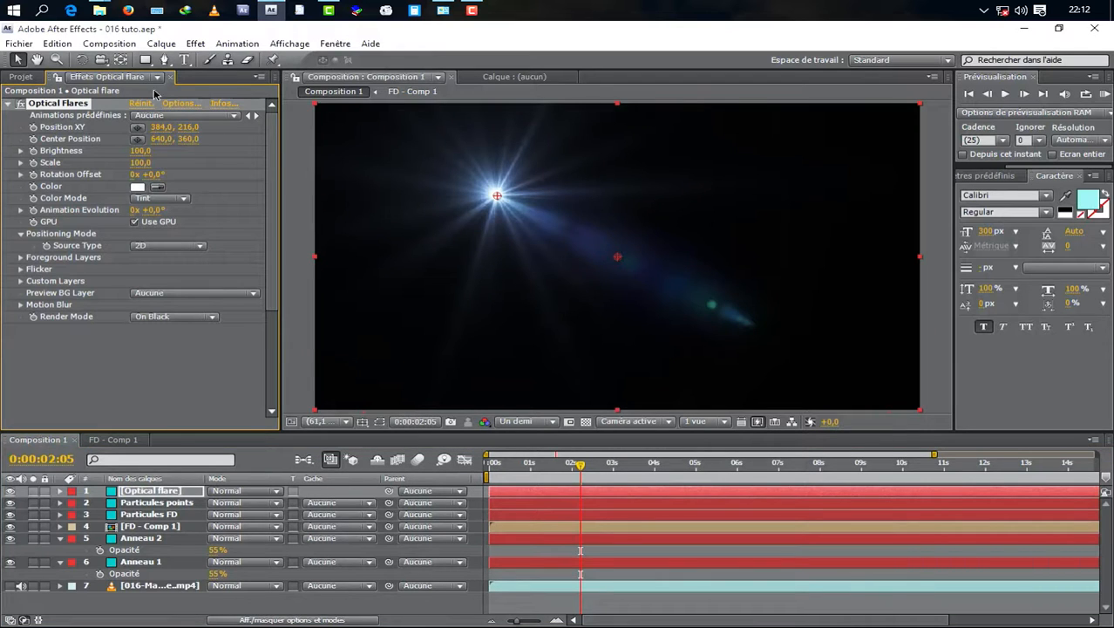
Open the Optical Flares options and load the Blues Brothers flare from the Pro Presets folder
left_click(179, 104)
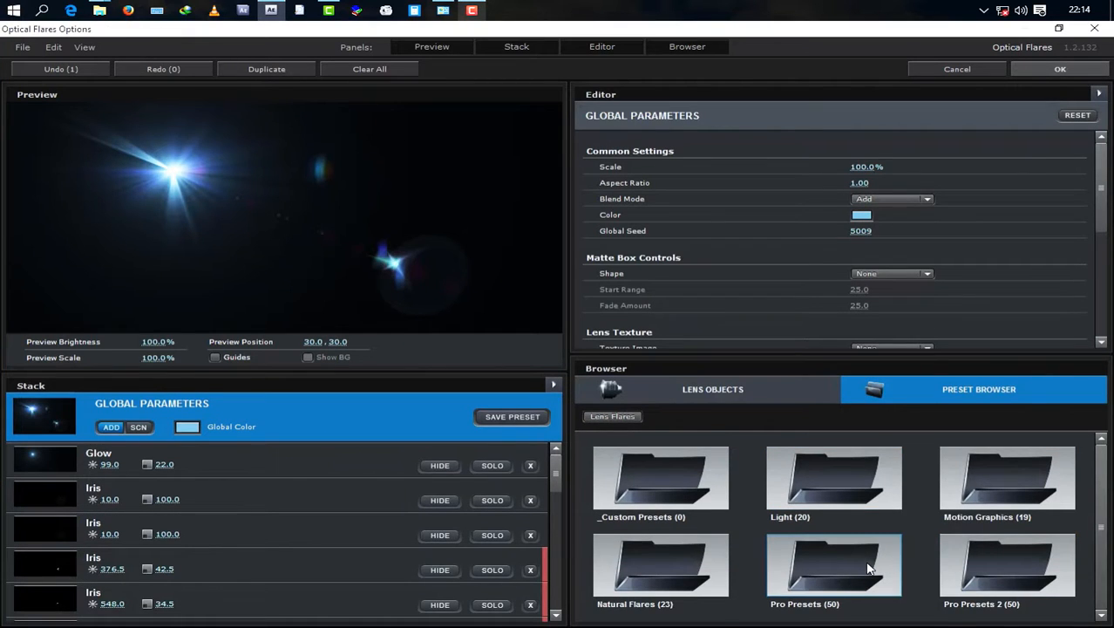
left_click(866, 567)
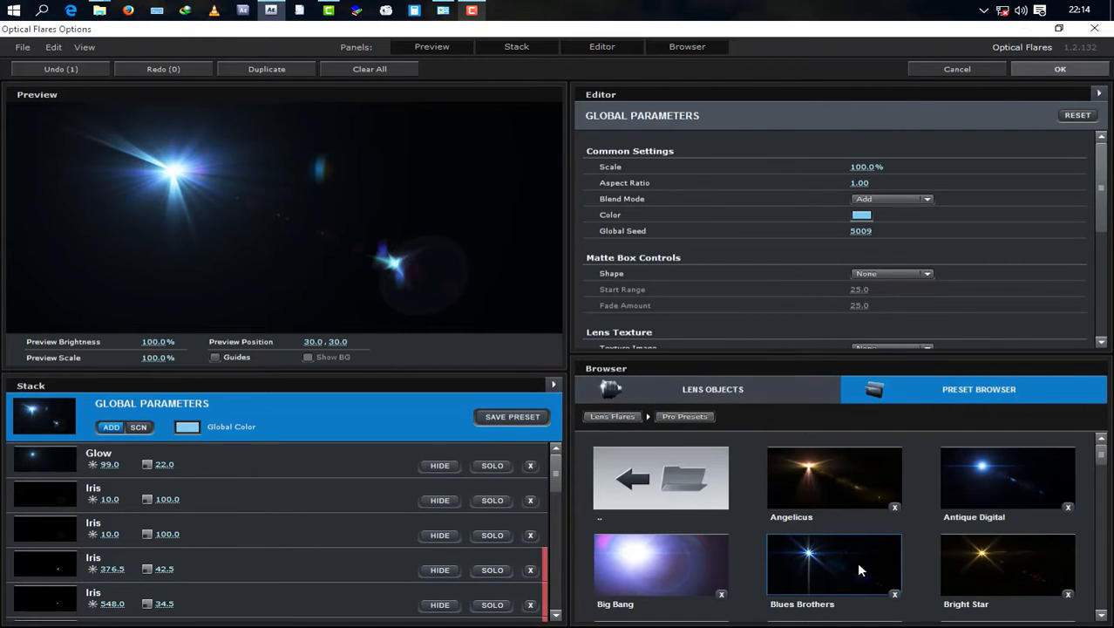
left_click(841, 567)
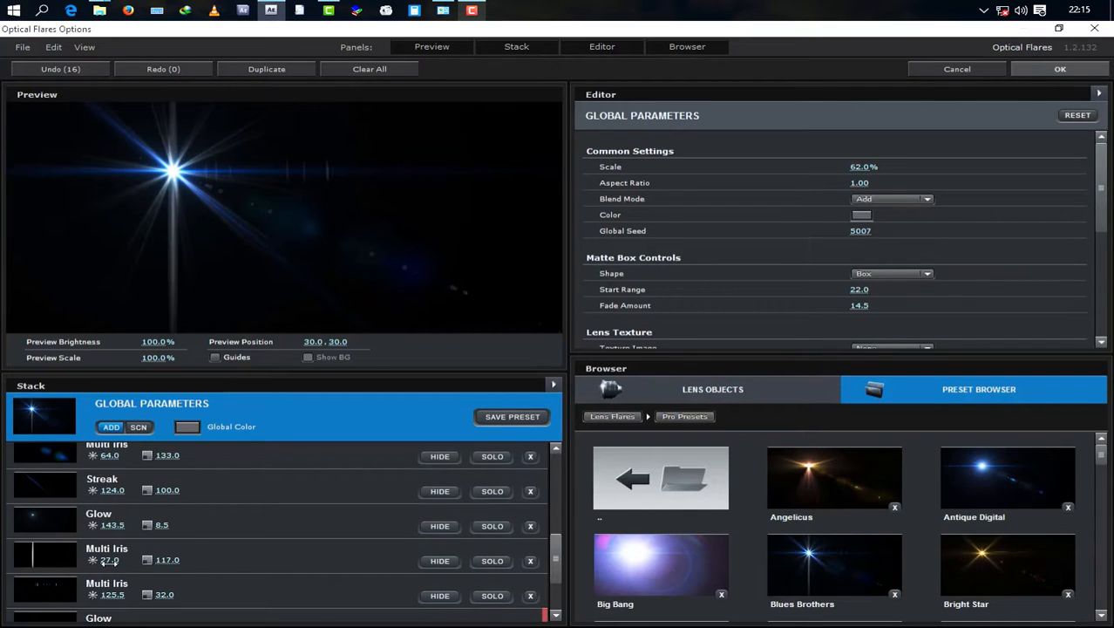
Lower the brightness of the vertical-streak Multi Iris element to 9.5 and accept the Optical Flares options
left_click_drag(103, 563, 68, 565)
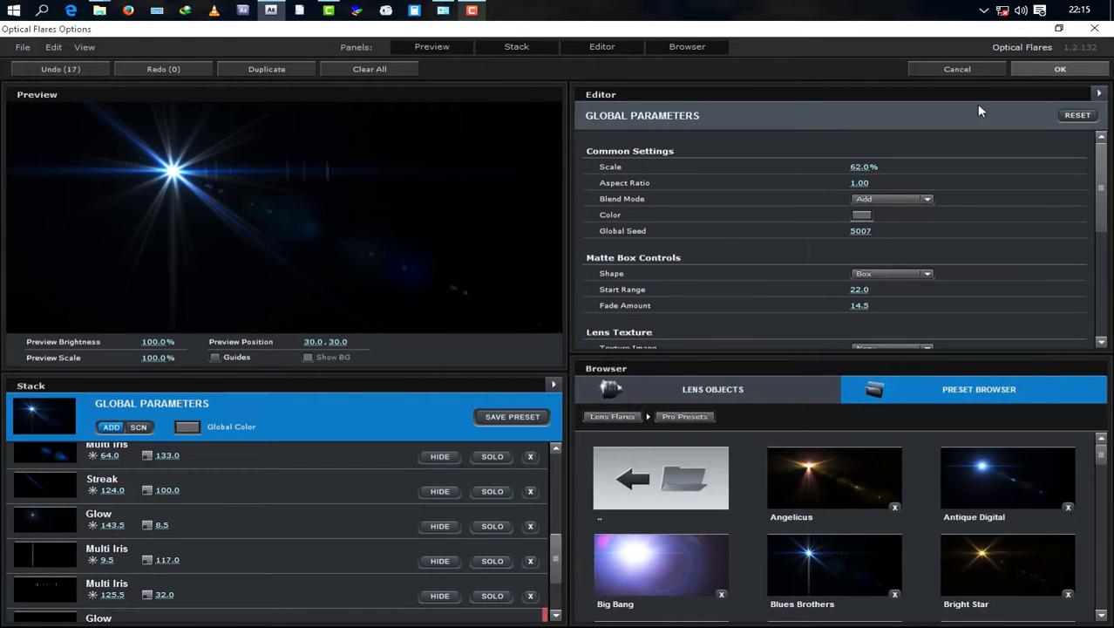
left_click(1050, 69)
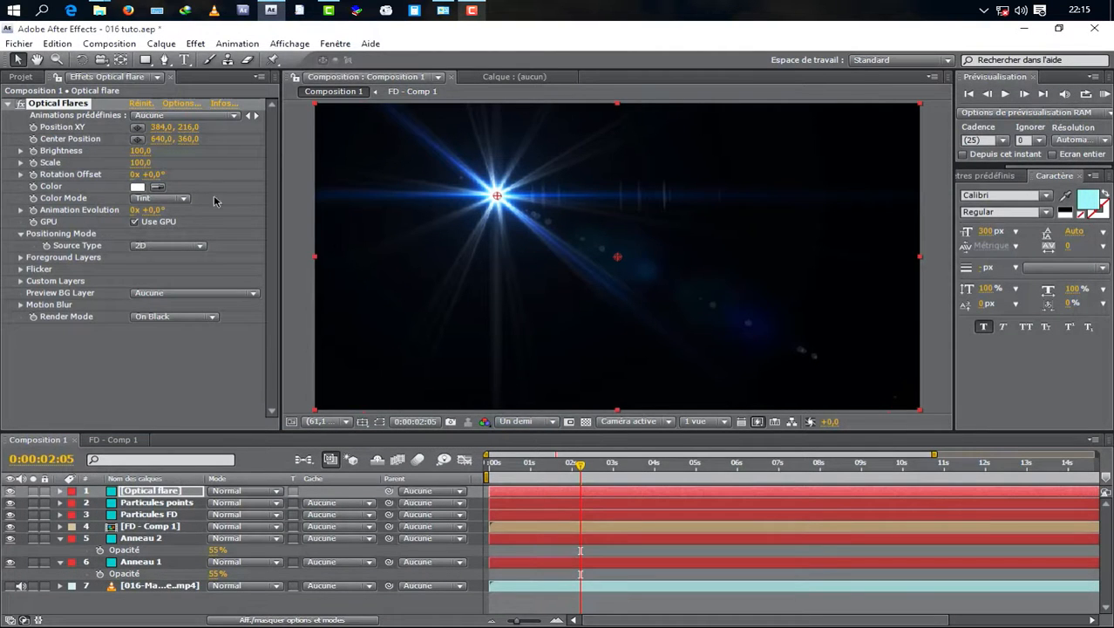
Set the Optical flare layer's blending mode to Addition
left_click(175, 495)
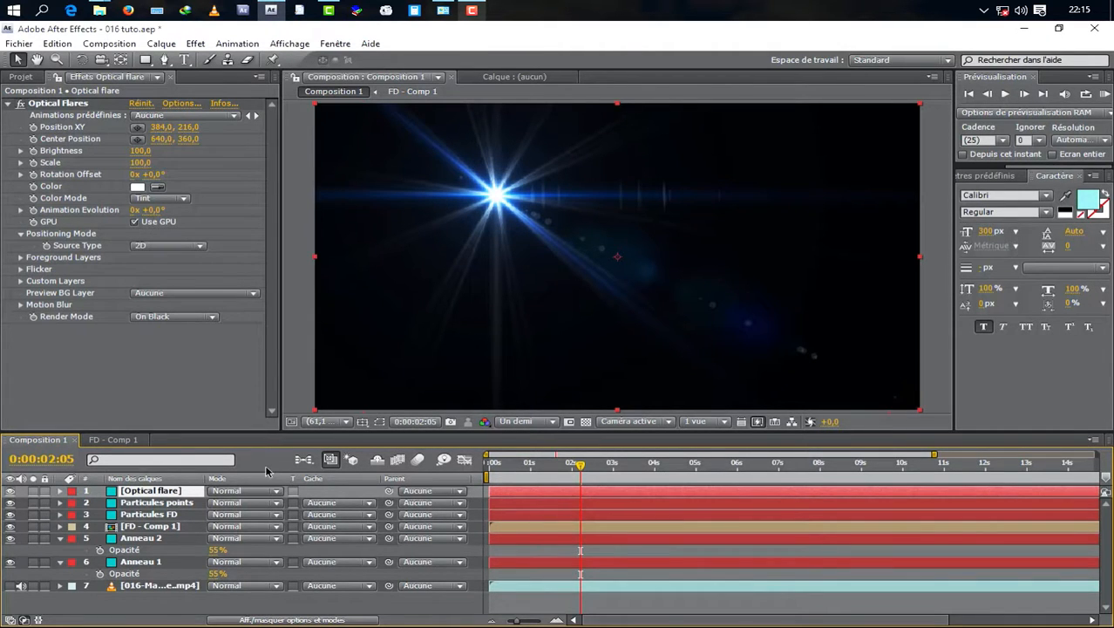
left_click(240, 493)
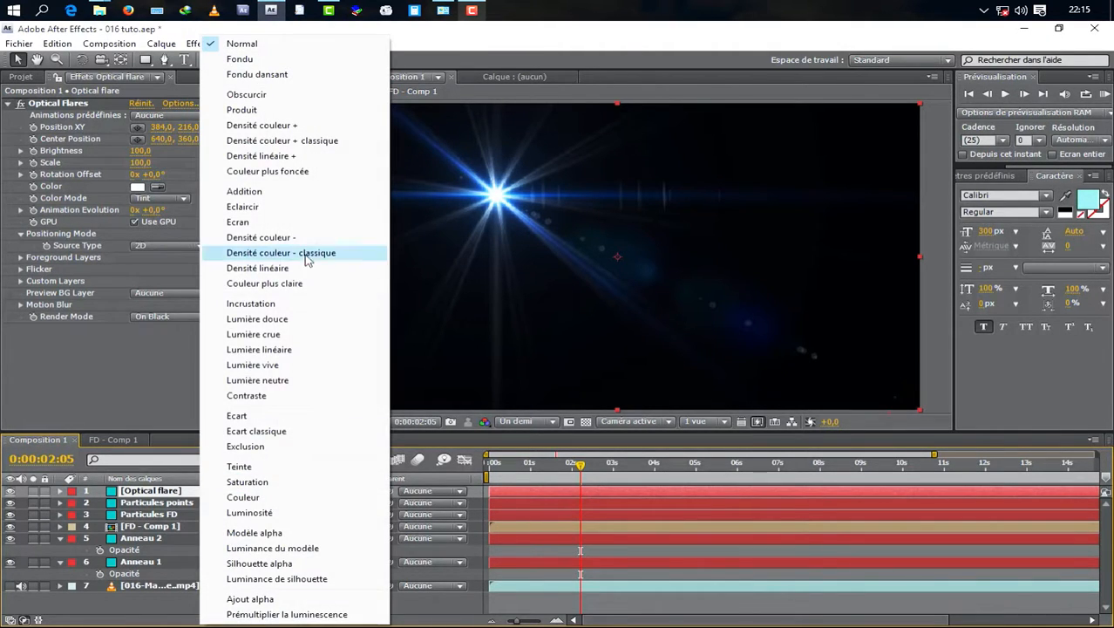
left_click(280, 193)
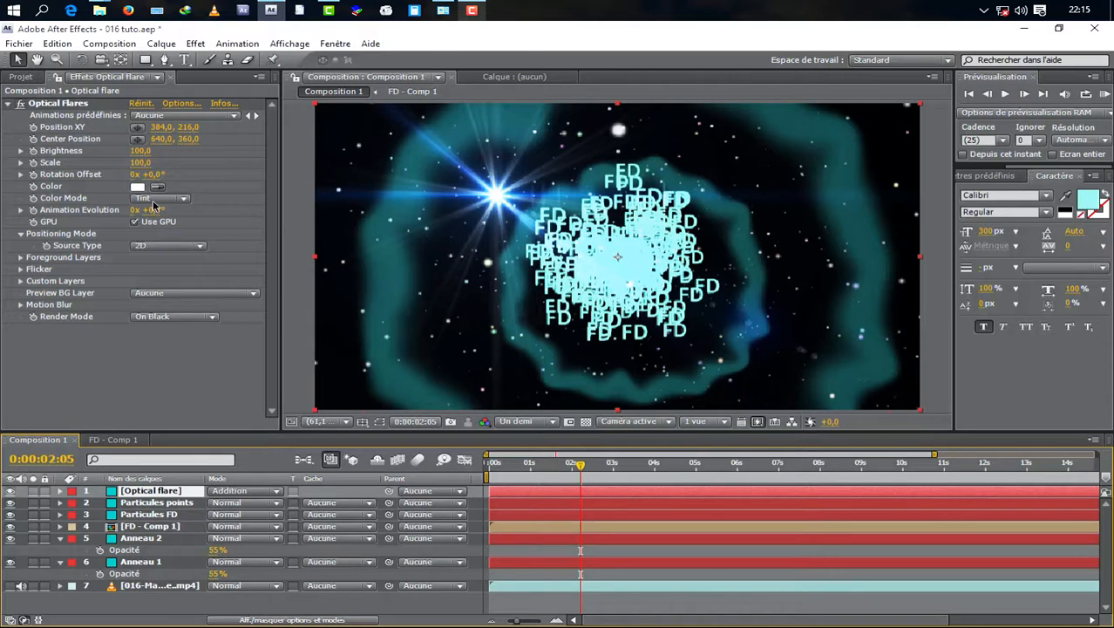
Move the flare to the middle of the frame at 642.5, 366.5, with Scale 60 and Brightness 360
left_click(87, 105)
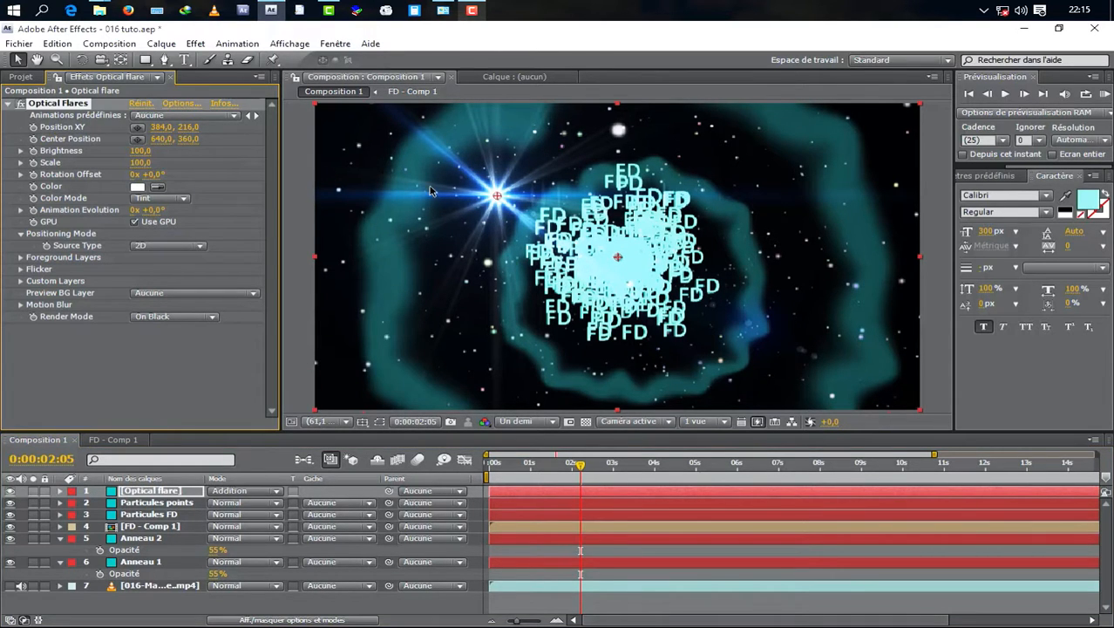
left_click_drag(496, 195, 619, 259)
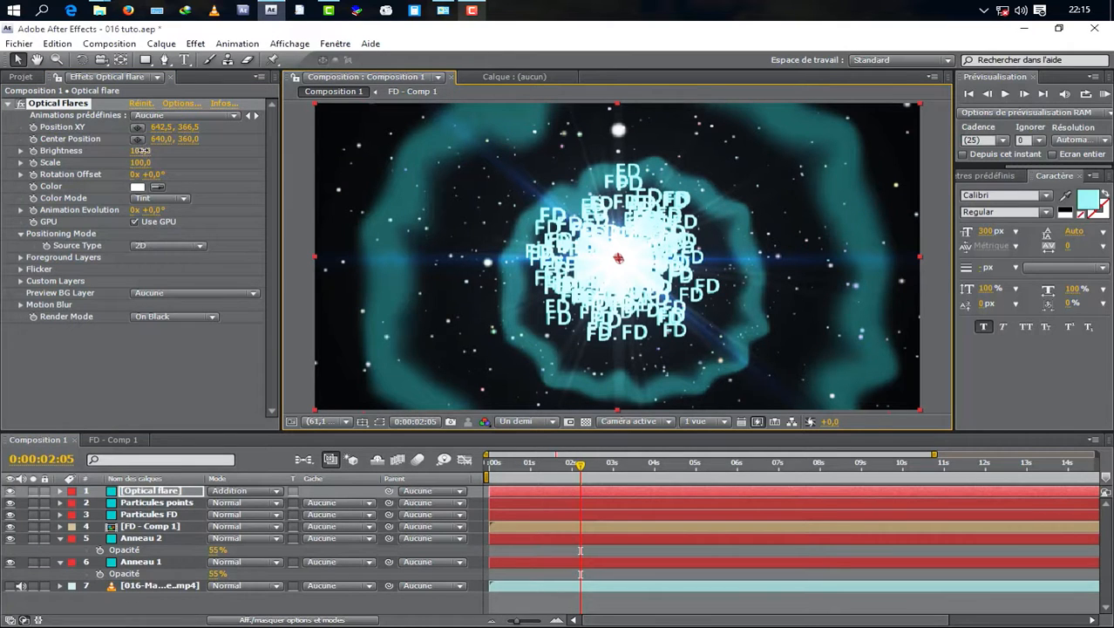
mouse_move(141, 151)
left_mouse_down()
mouse_move(188, 151)
mouse_move(127, 150)
mouse_move(146, 150)
left_mouse_up()
left_click(140, 162)
type("60")
key("Return")
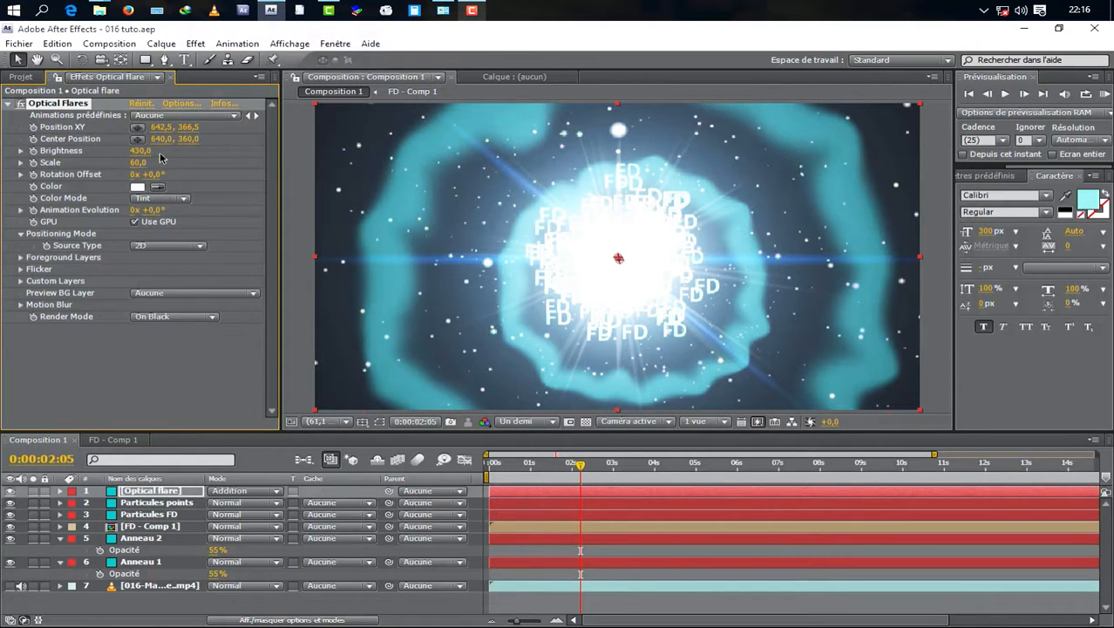
left_click_drag(144, 153, 138, 152)
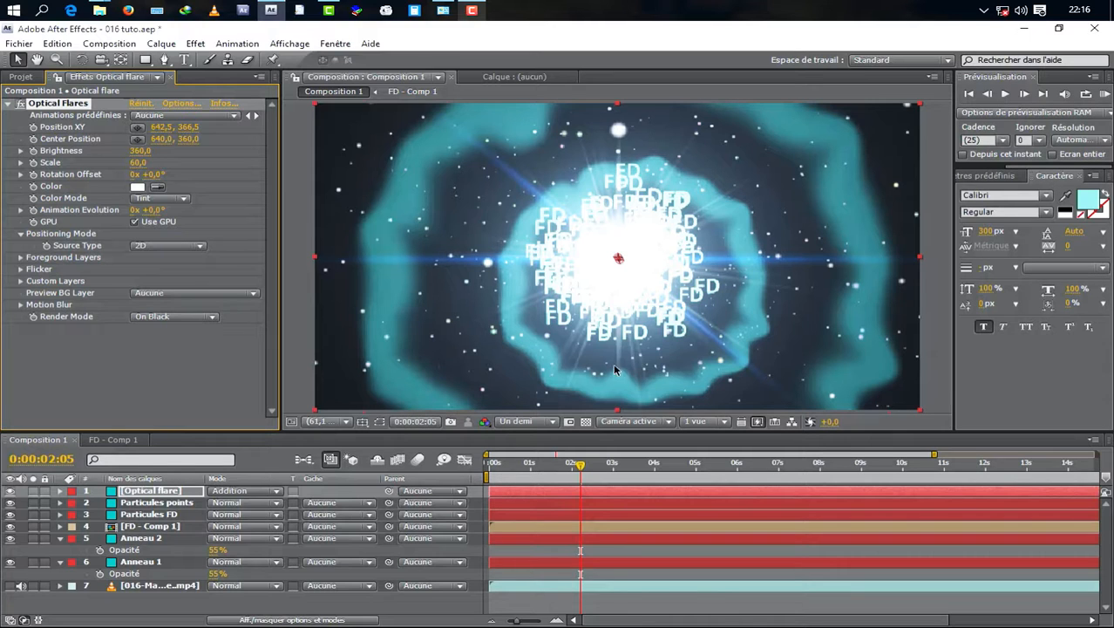
Isolate the reference video layer and examine its central glow at 0:00:02:04 and 0:00:00:09
left_click(10, 587)
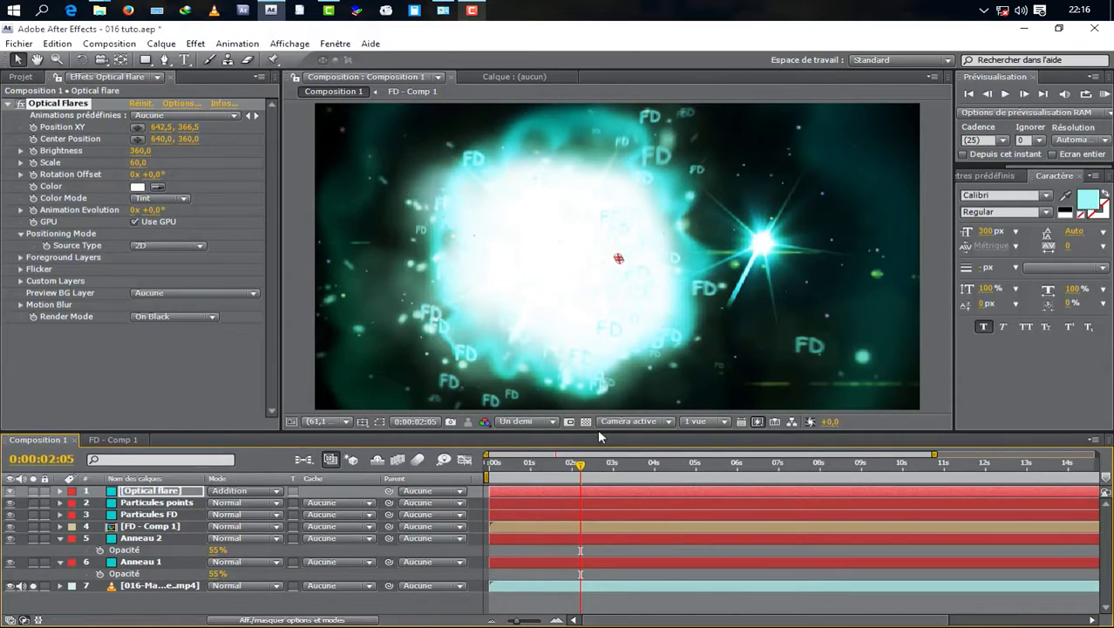
mouse_move(580, 474)
left_mouse_down()
mouse_move(498, 472)
mouse_move(578, 472)
left_mouse_up()
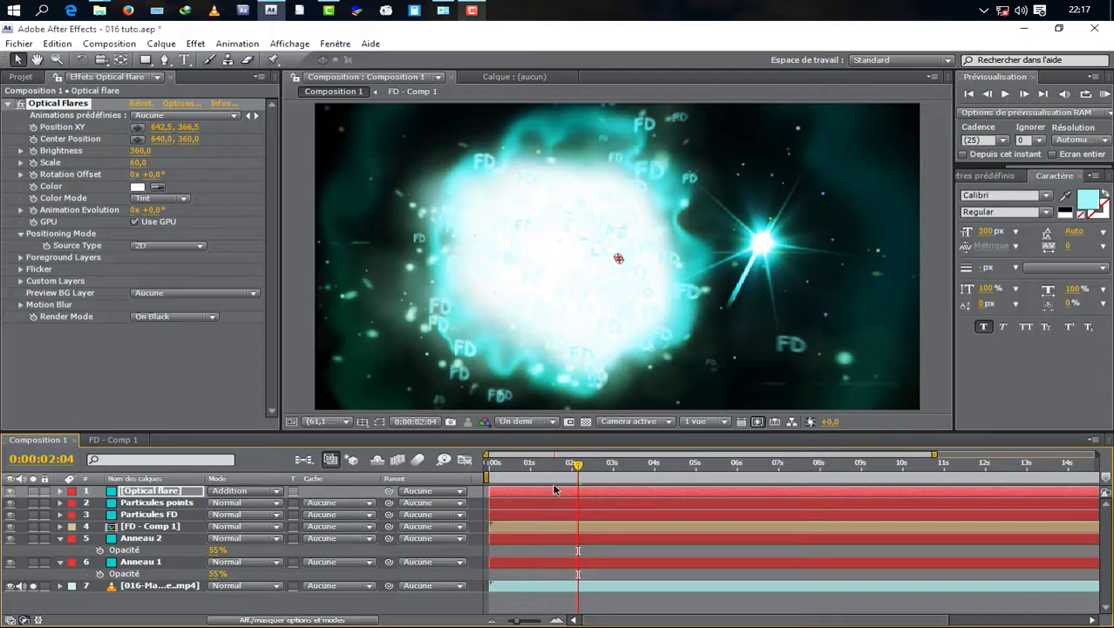
left_click_drag(553, 473, 504, 472)
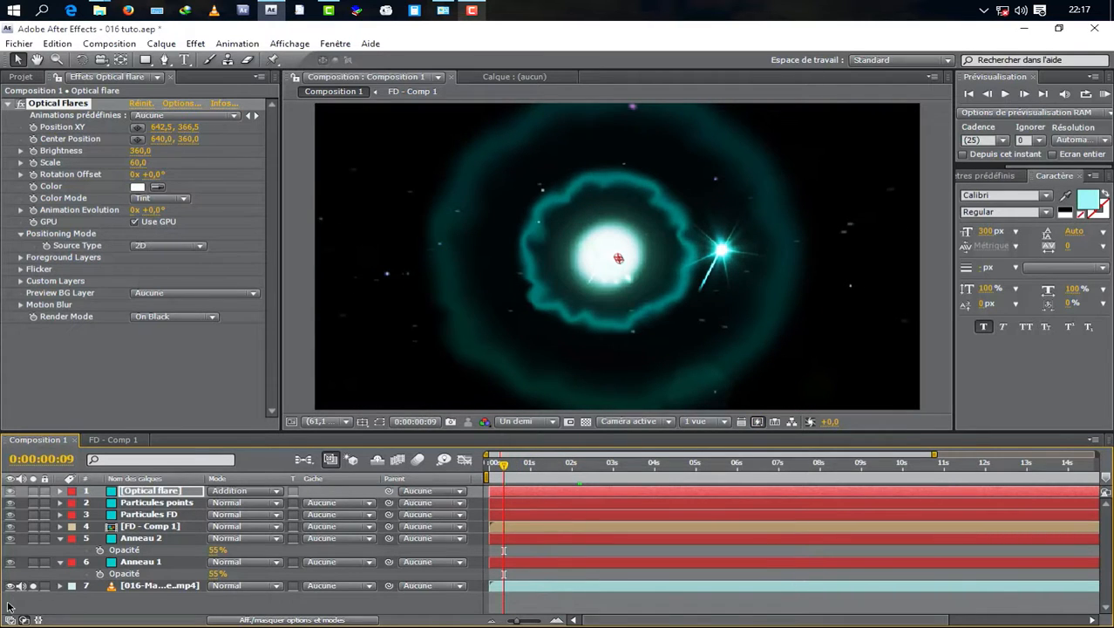
Create a new 1280 x 720 px cyan solid named Particules flou in Composition 1
right_click(170, 602)
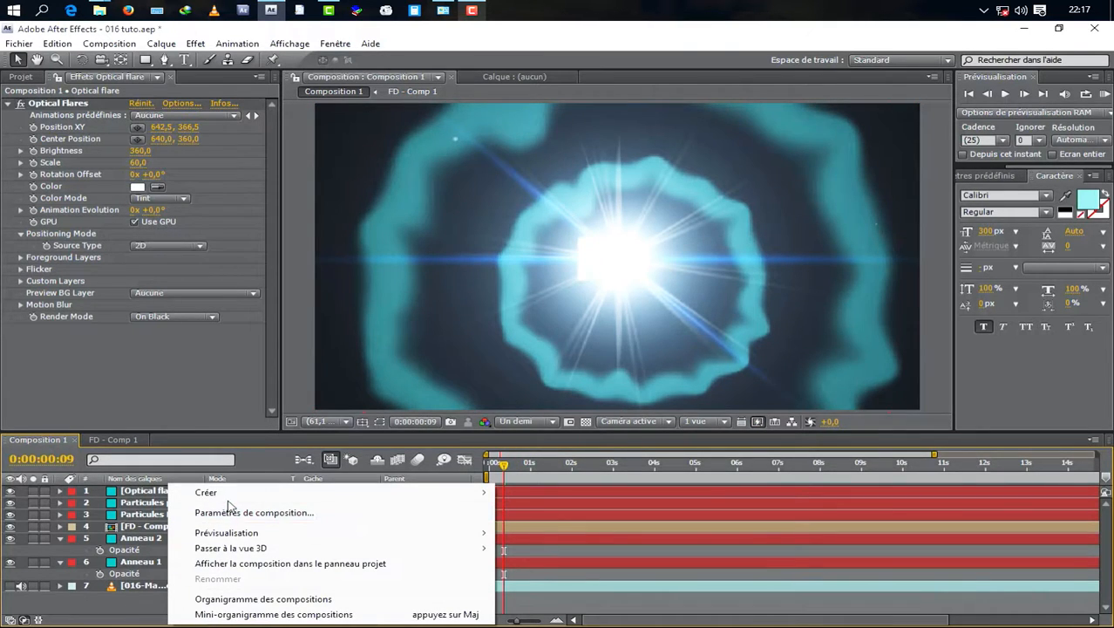
mouse_move(412, 494)
left_click(531, 398)
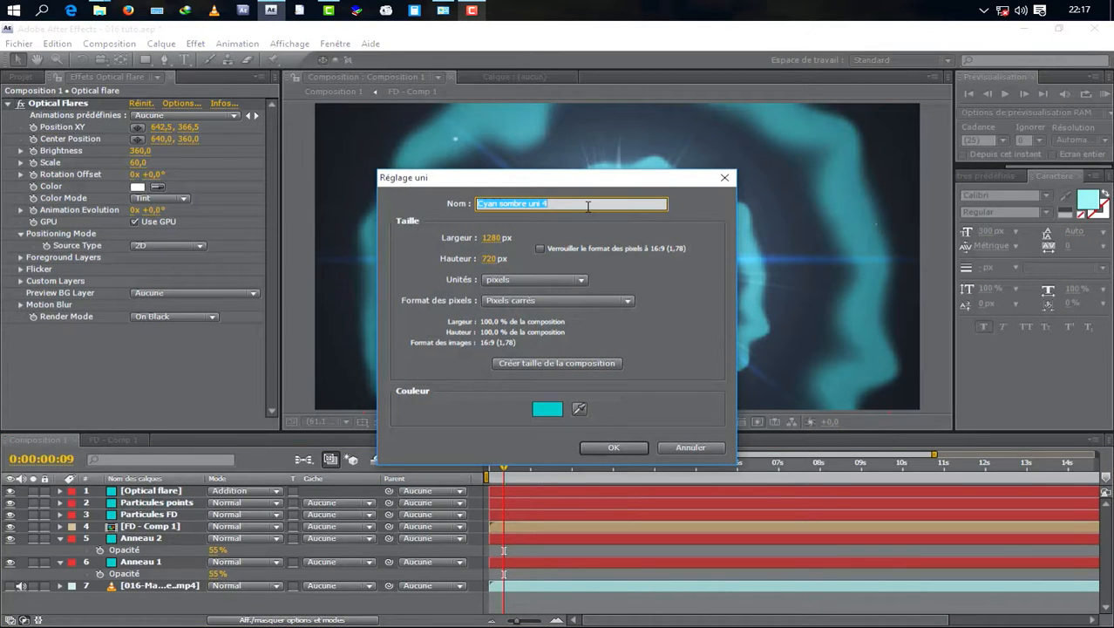
type("Particules flou")
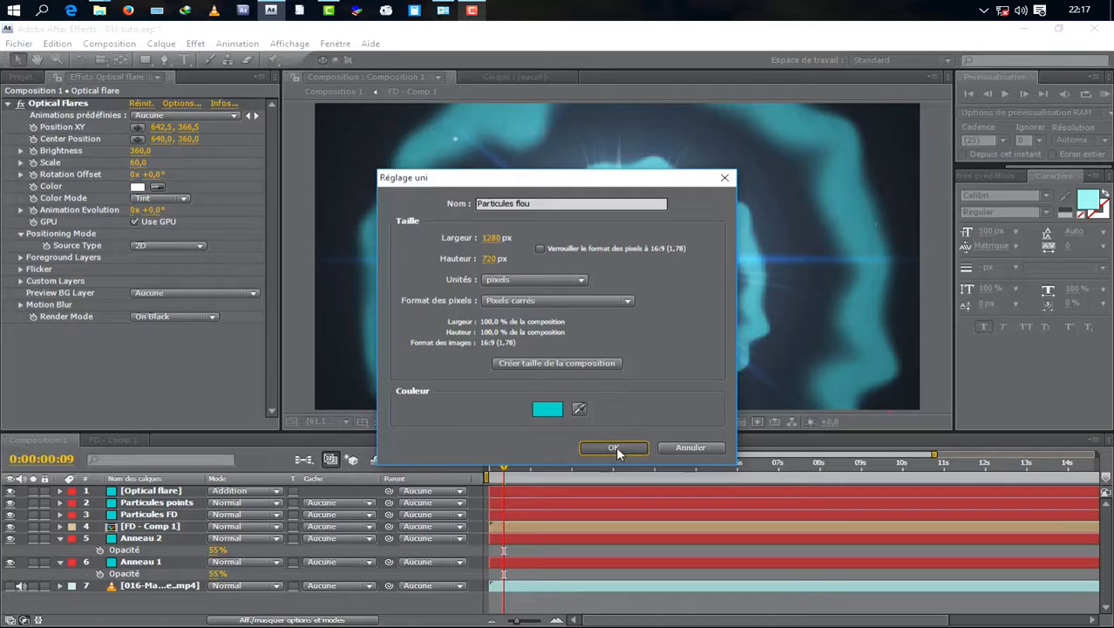
left_click(616, 446)
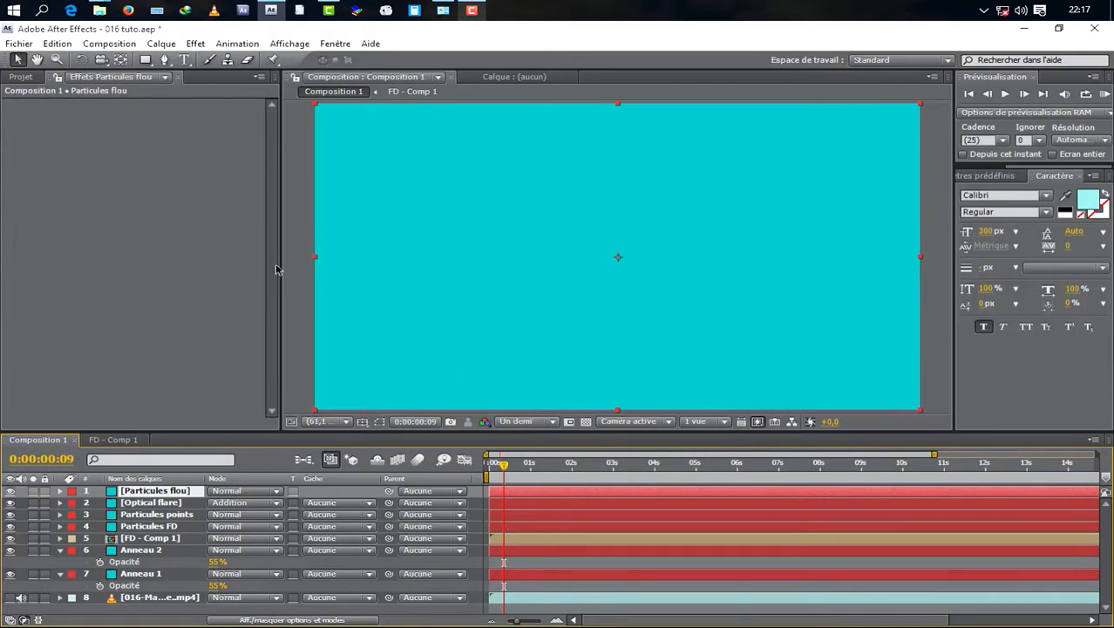
Apply the Trapcode Particular effect to the Particules flou layer and solo the layer
left_click(196, 44)
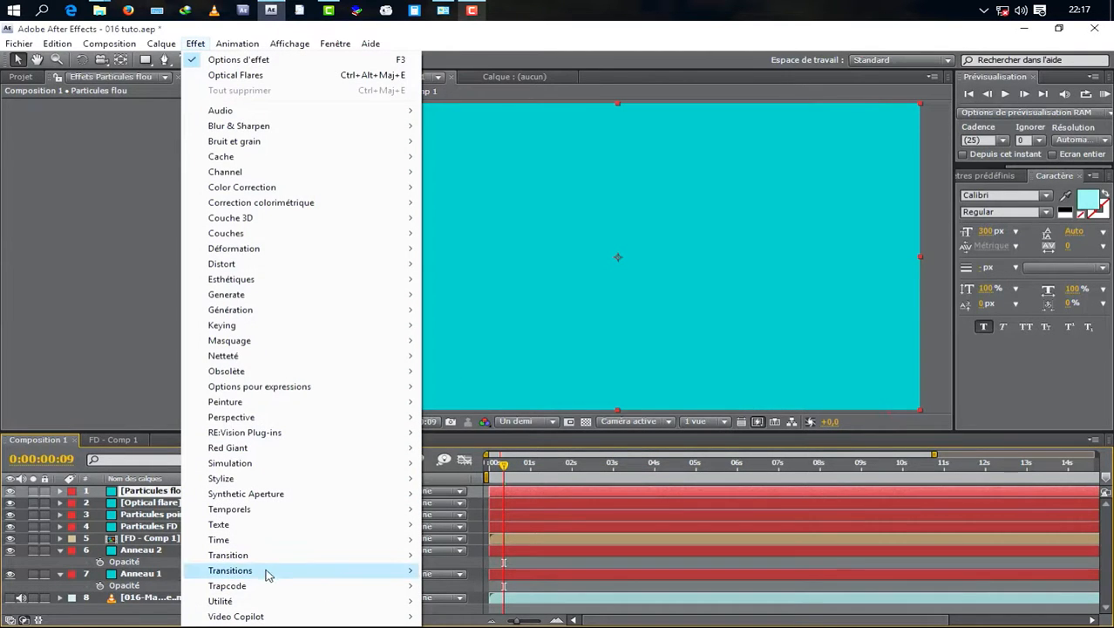
mouse_move(266, 586)
left_click(461, 539)
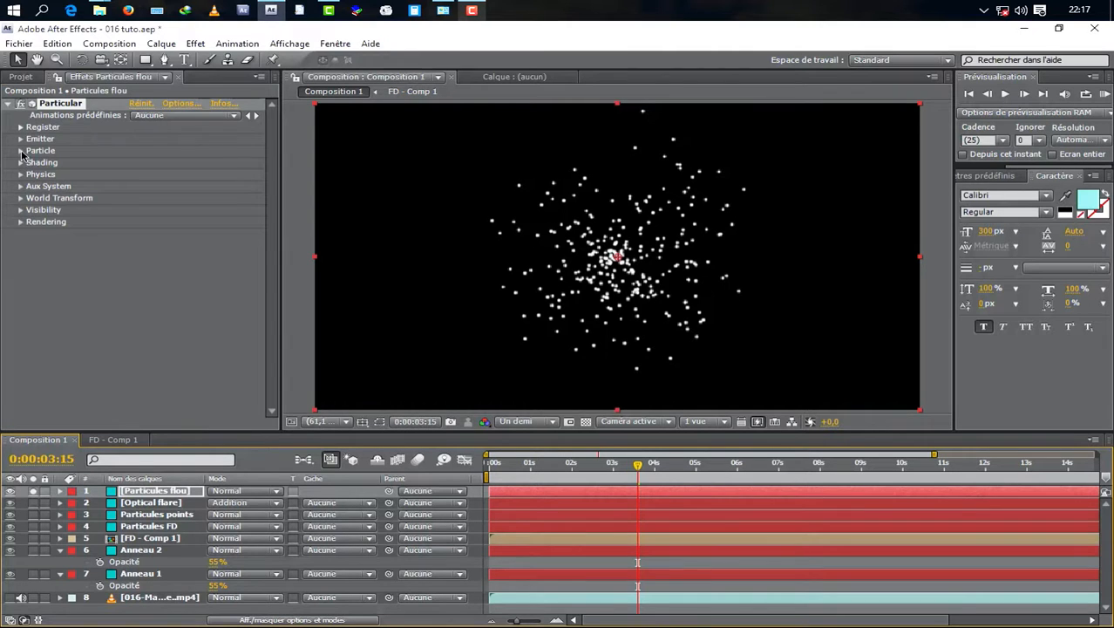
Set the particle Size to 87 and Opacity to 5 in Particular on the Particules flou layer
left_click(20, 151)
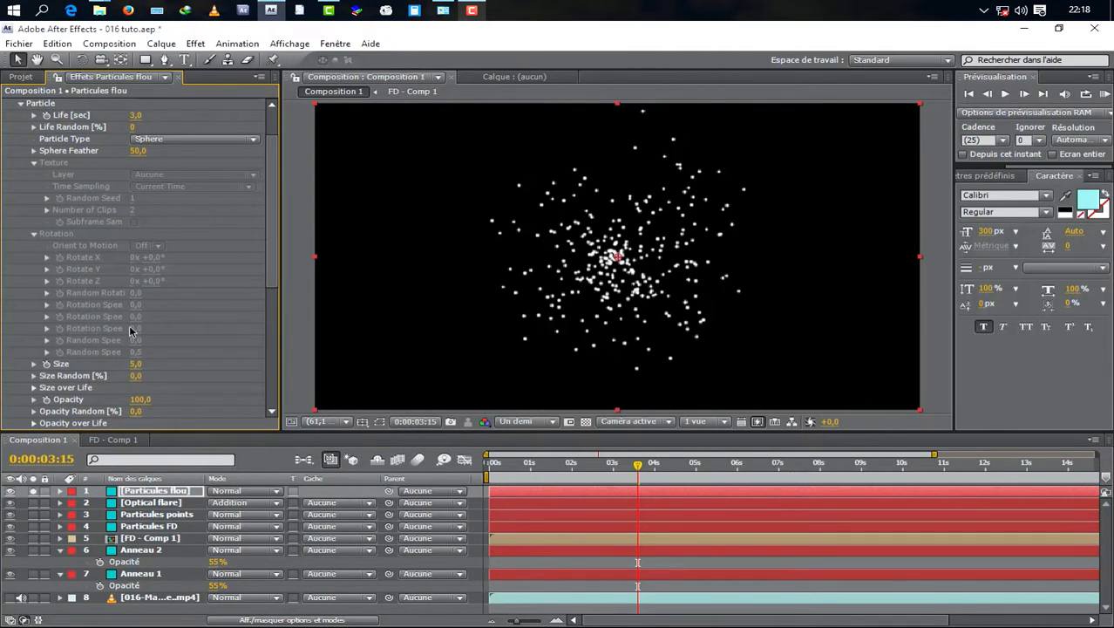
left_click_drag(136, 363, 175, 354)
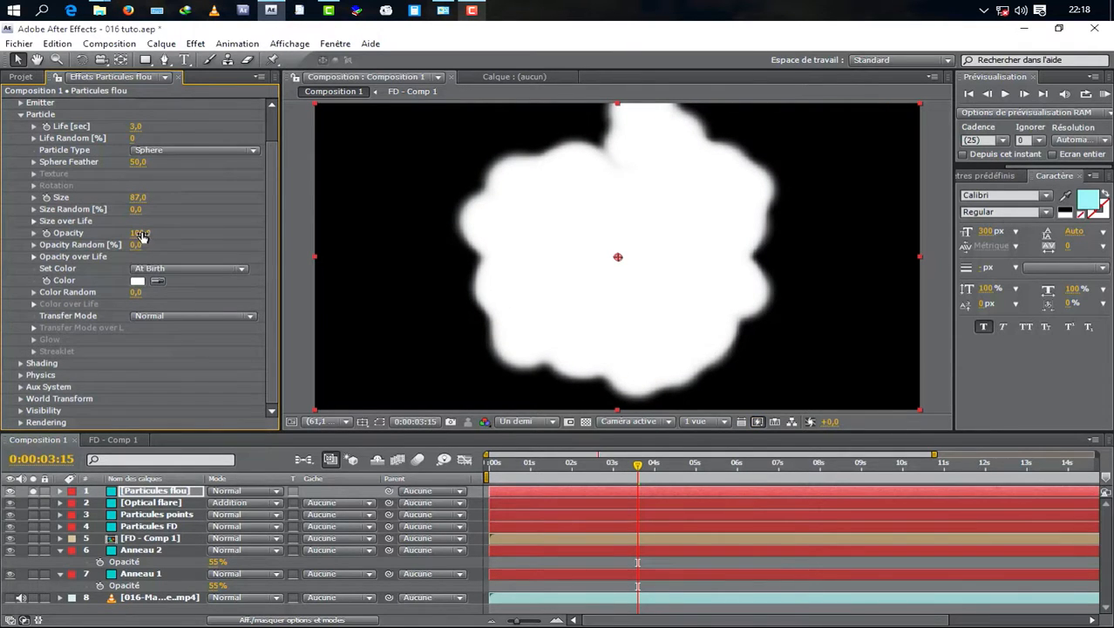
left_click_drag(138, 233, 66, 235)
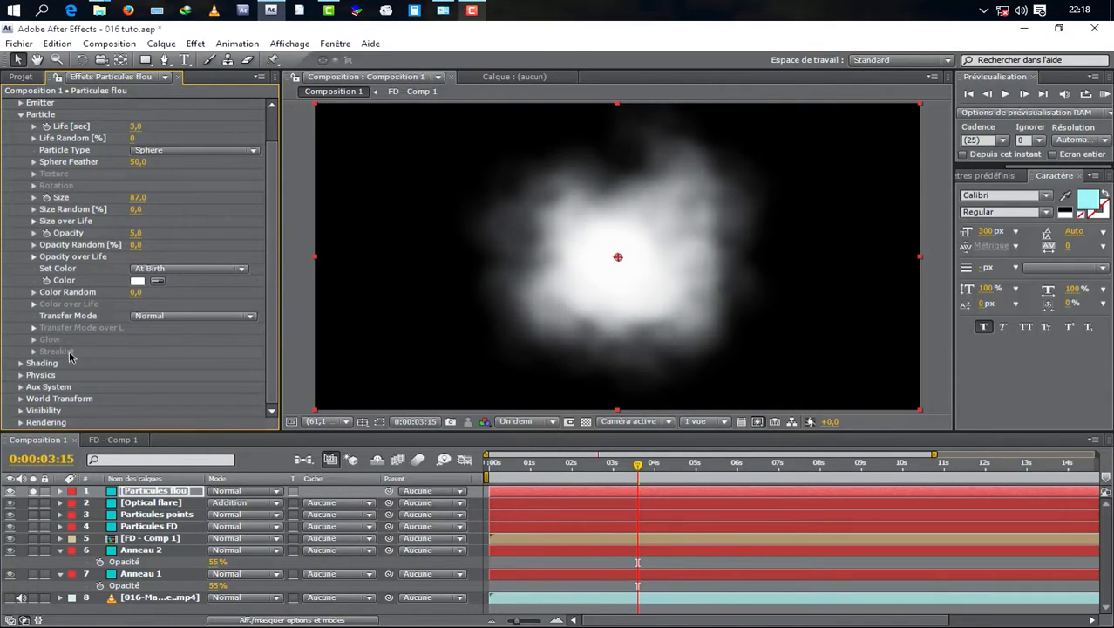
Set Affect Position to 44 in the Turbulence Field of Particular's Air physics and preview the animation
left_click(21, 377)
scroll(20, 378, "down", 5)
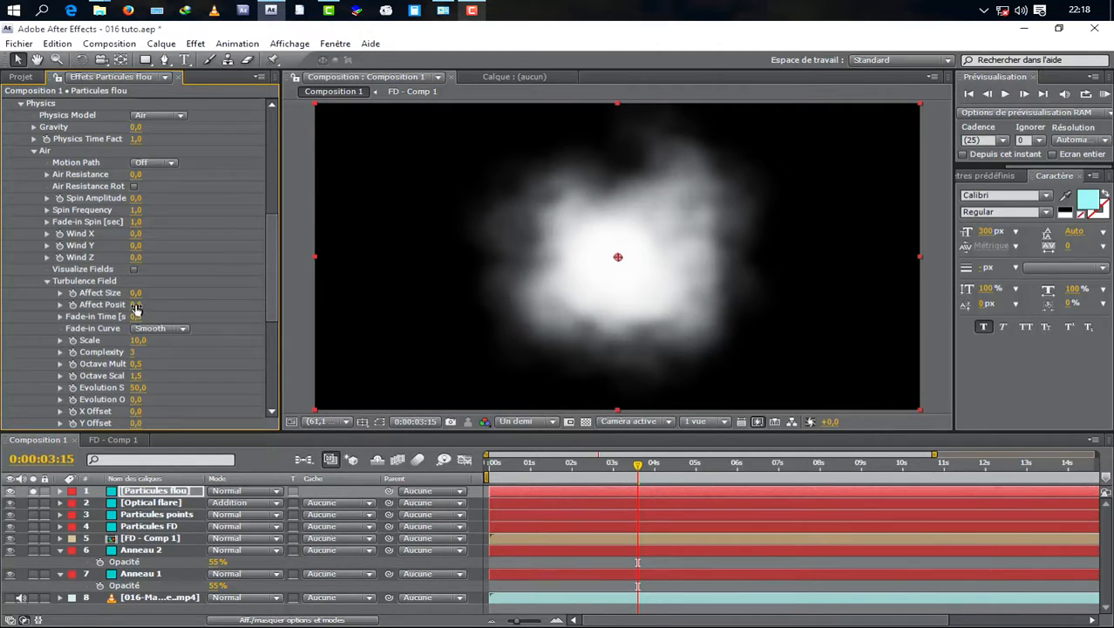
left_click_drag(137, 305, 141, 304)
scroll(150, 300, "up", 3)
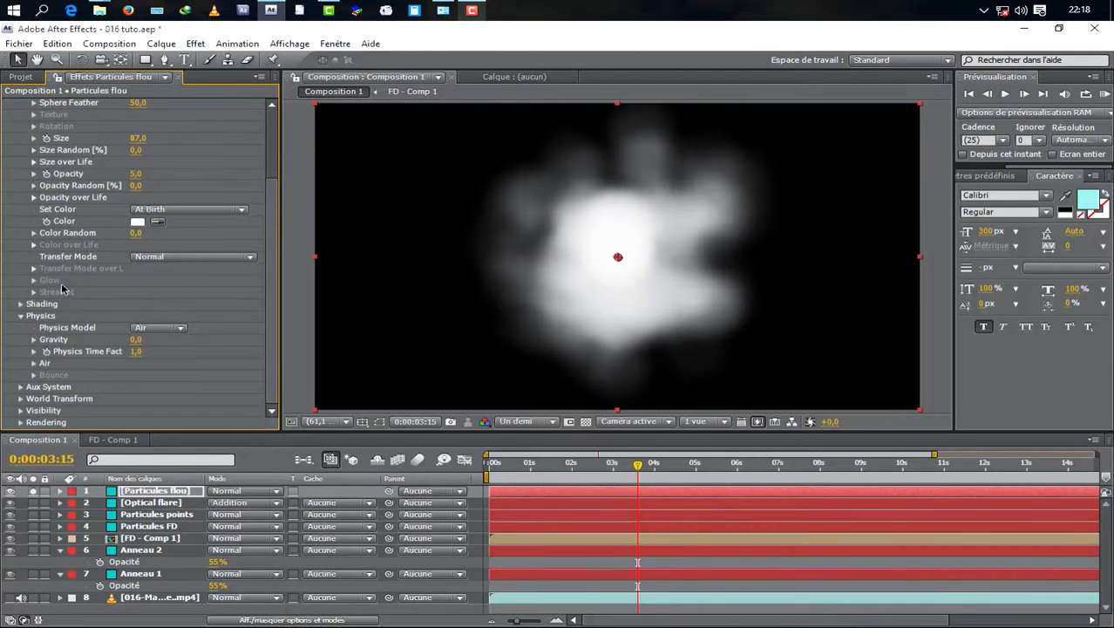
left_click(33, 363)
scroll(75, 356, "down", 4)
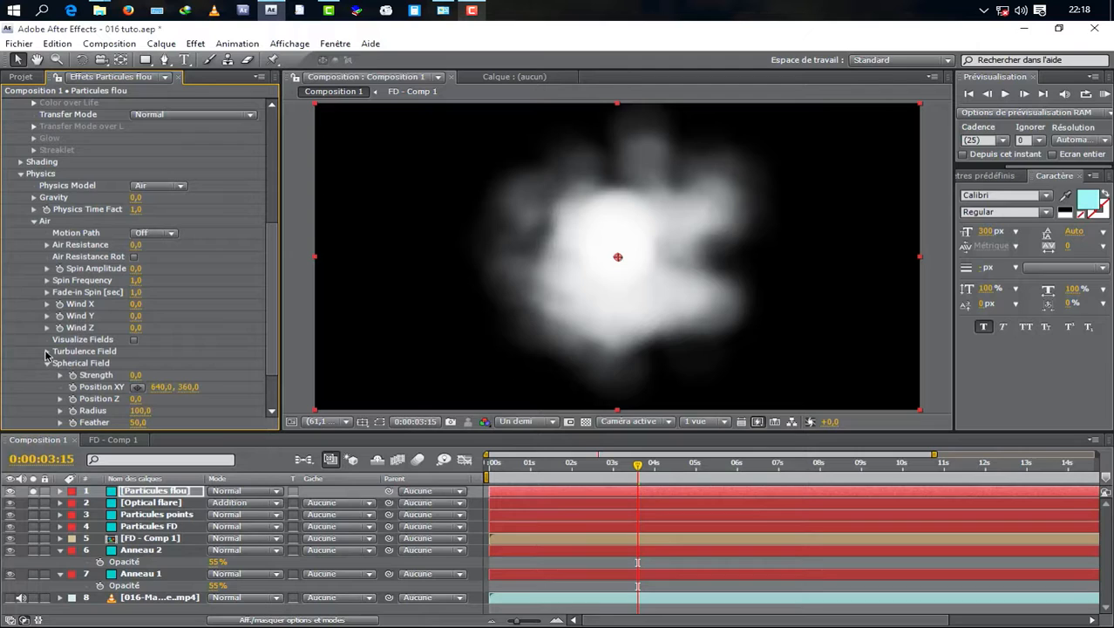
left_click(47, 352)
scroll(48, 356, "down", 3)
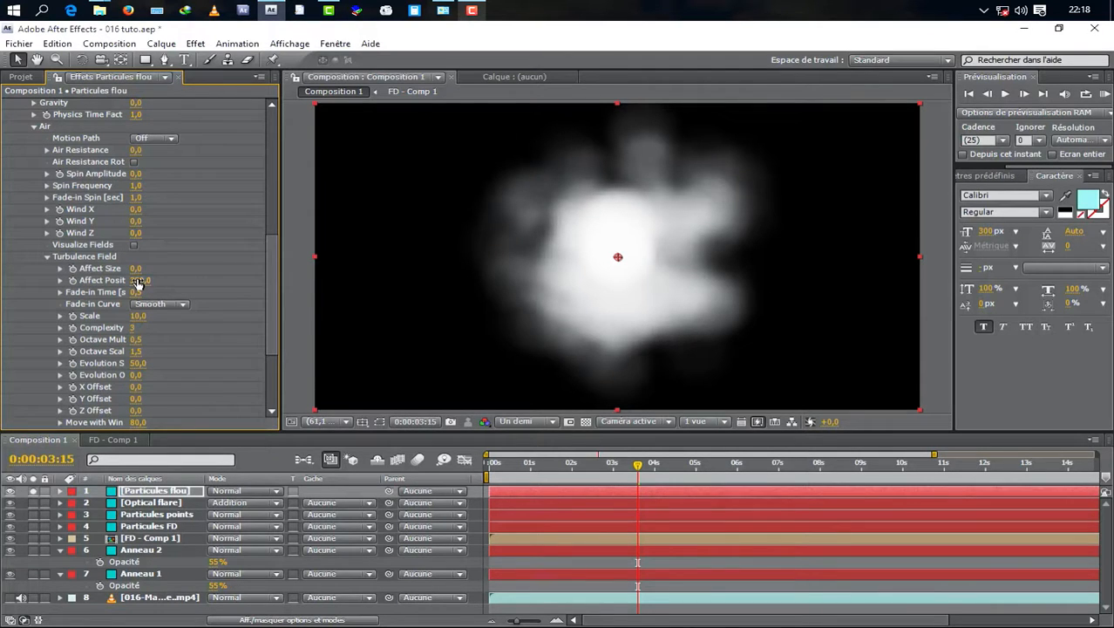
mouse_move(139, 280)
left_mouse_down()
mouse_move(126, 289)
mouse_move(158, 282)
left_mouse_up()
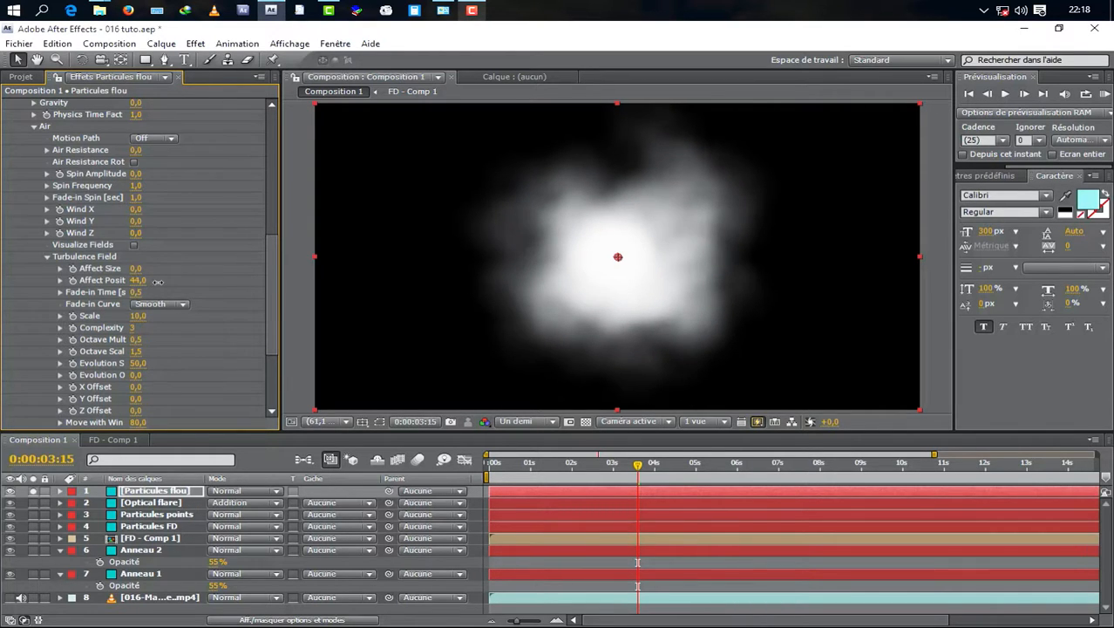
left_click(1005, 95)
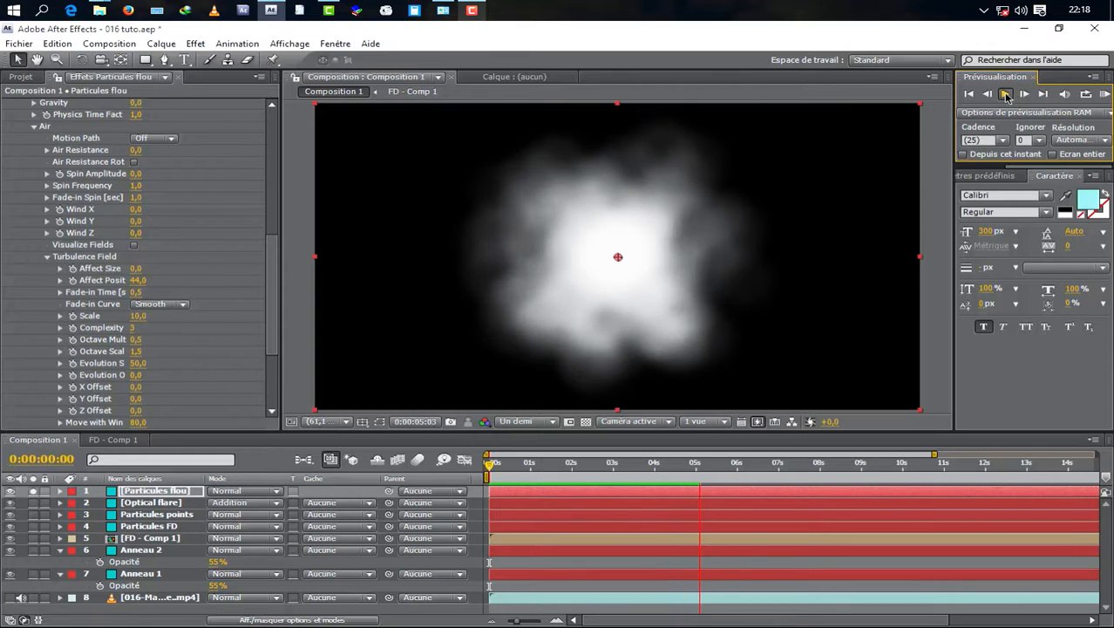
left_click(1006, 94)
Set the particle Life to 5 seconds for the Particules flou layer
scroll(191, 202, "up", 3)
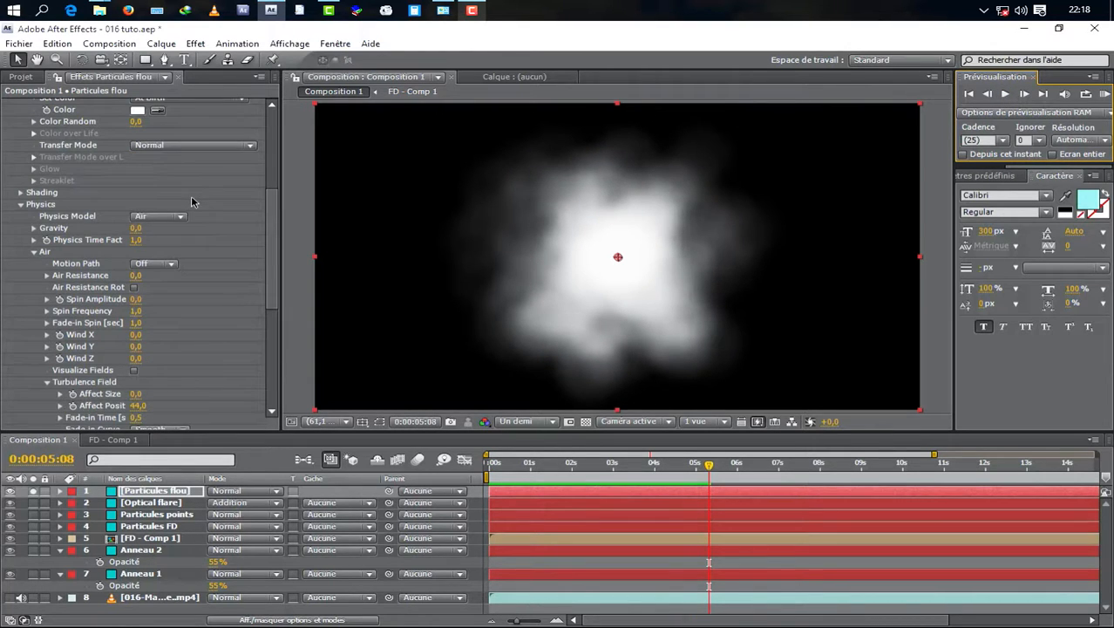
scroll(192, 202, "up", 5)
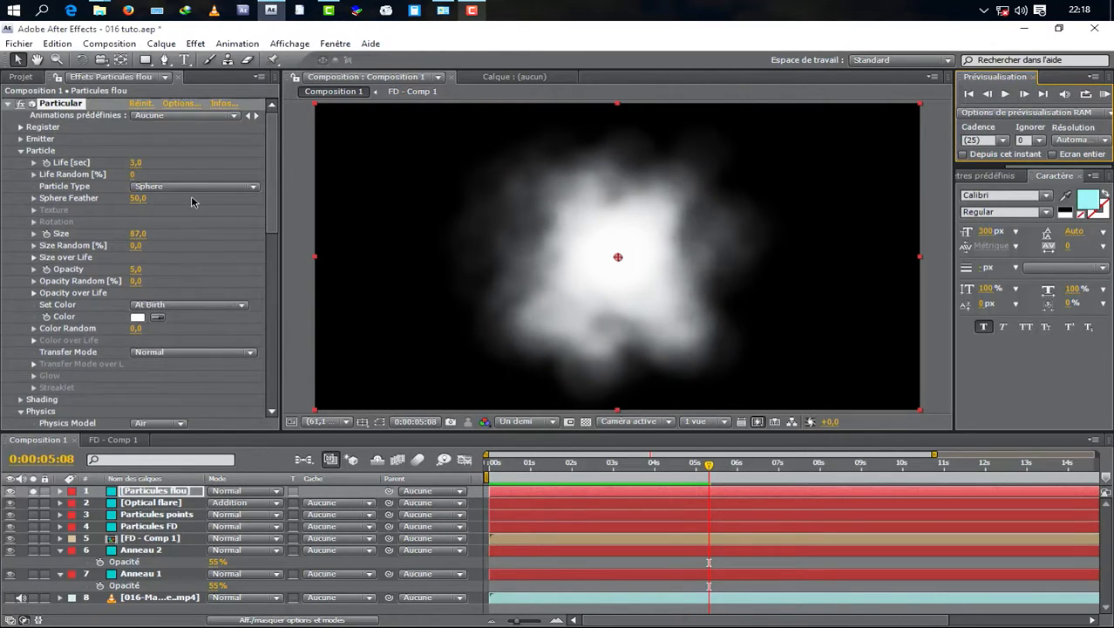
left_click(134, 163)
type("5")
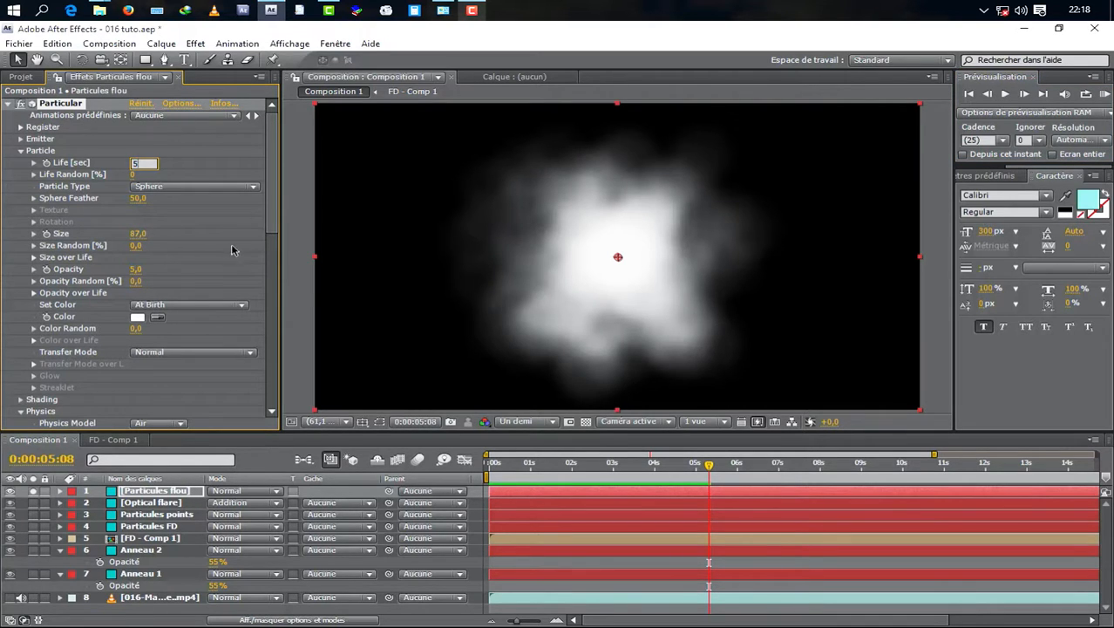
left_click(312, 281)
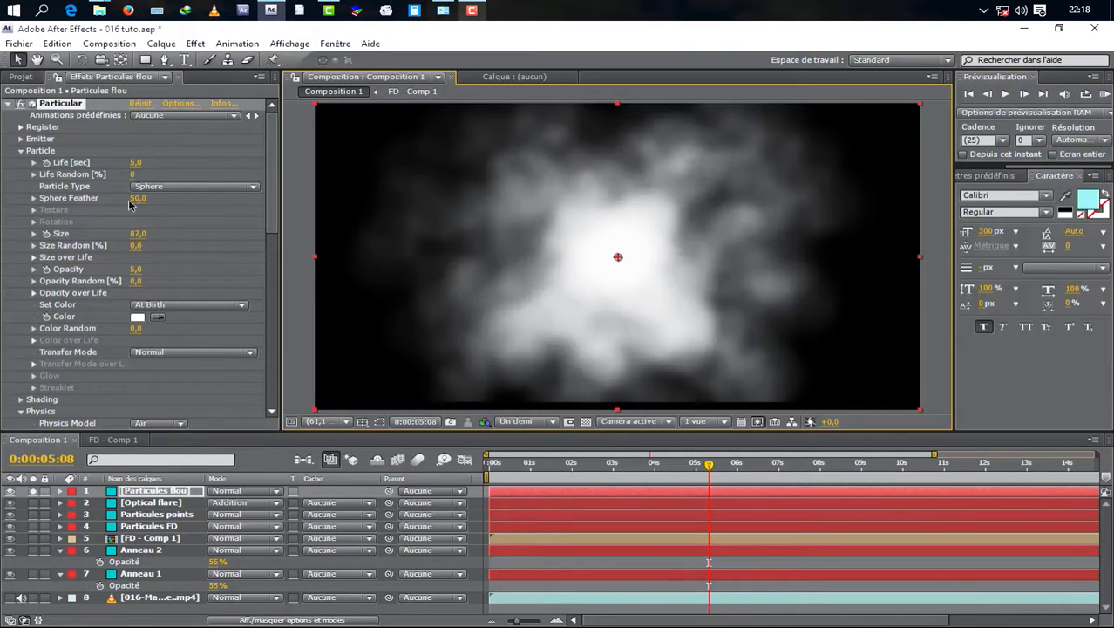
Increase the emitter's Particles/sec, set the particle Size to 50 and run a RAM preview of the blurry cloud
left_click(22, 138)
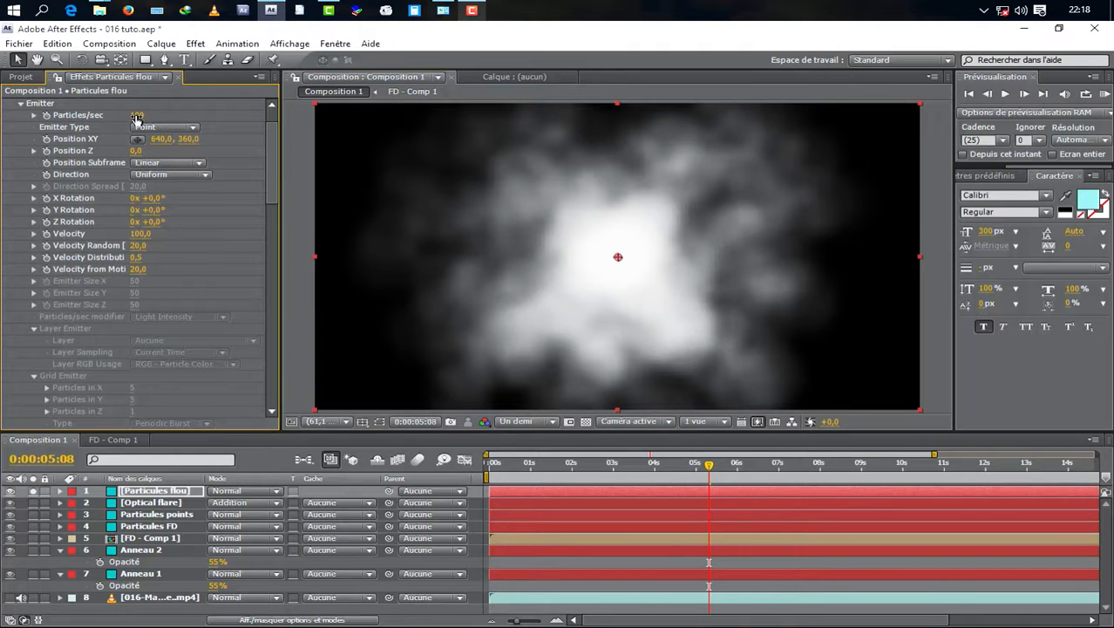
left_click_drag(136, 116, 144, 115)
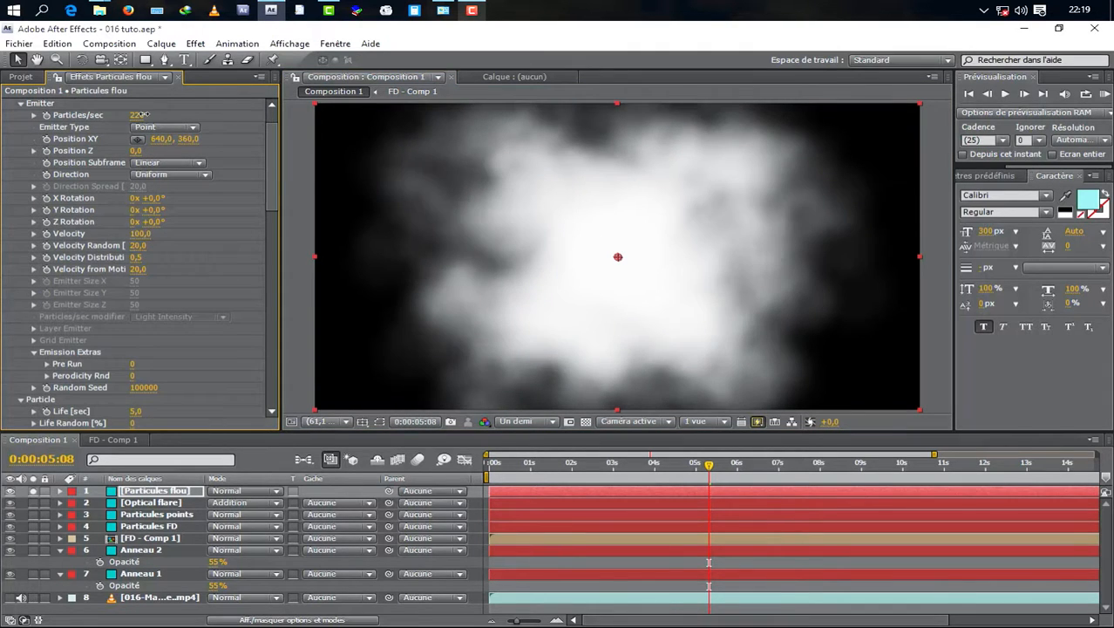
left_click(141, 116)
key("Return")
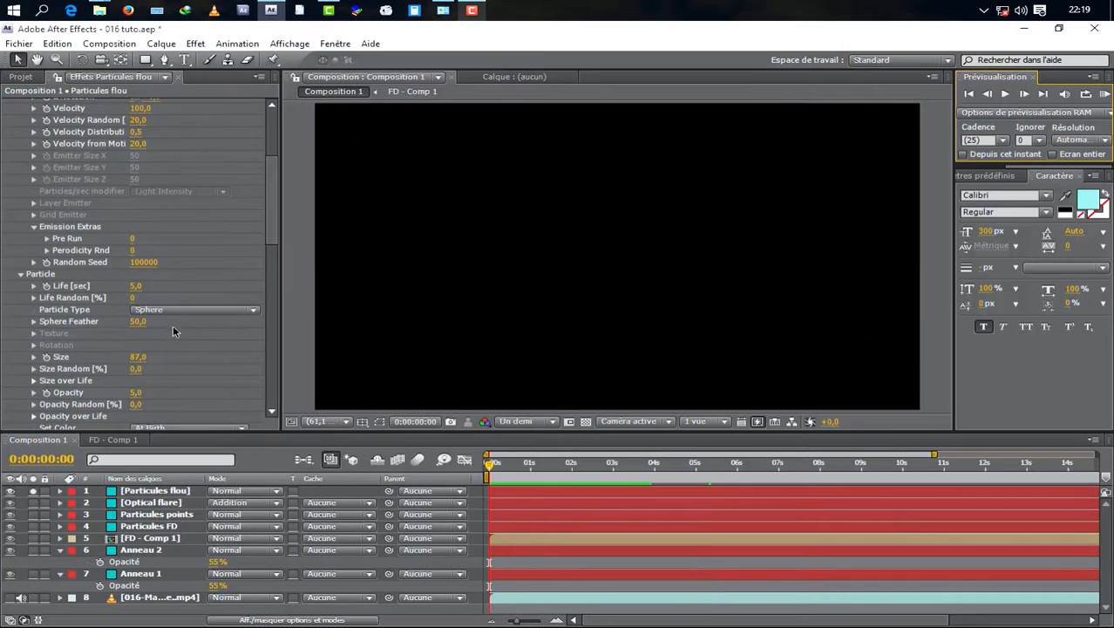
left_click(1105, 94)
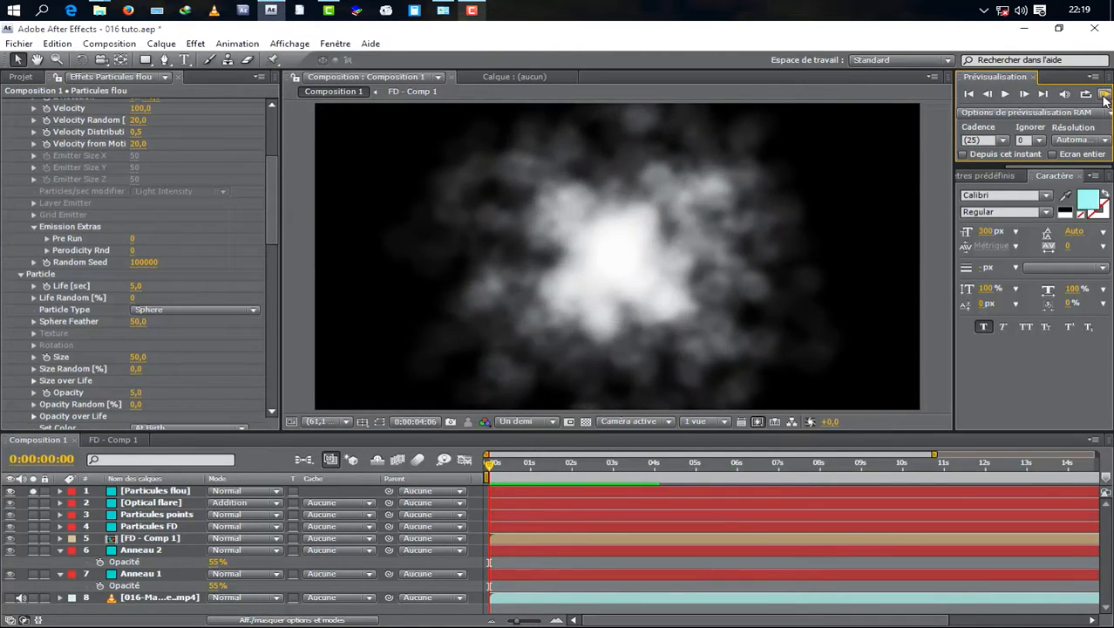
Set Affect Position to 100 in the Turbulence Field of Particular's Air physics on the Particules flou layer
left_click(140, 358)
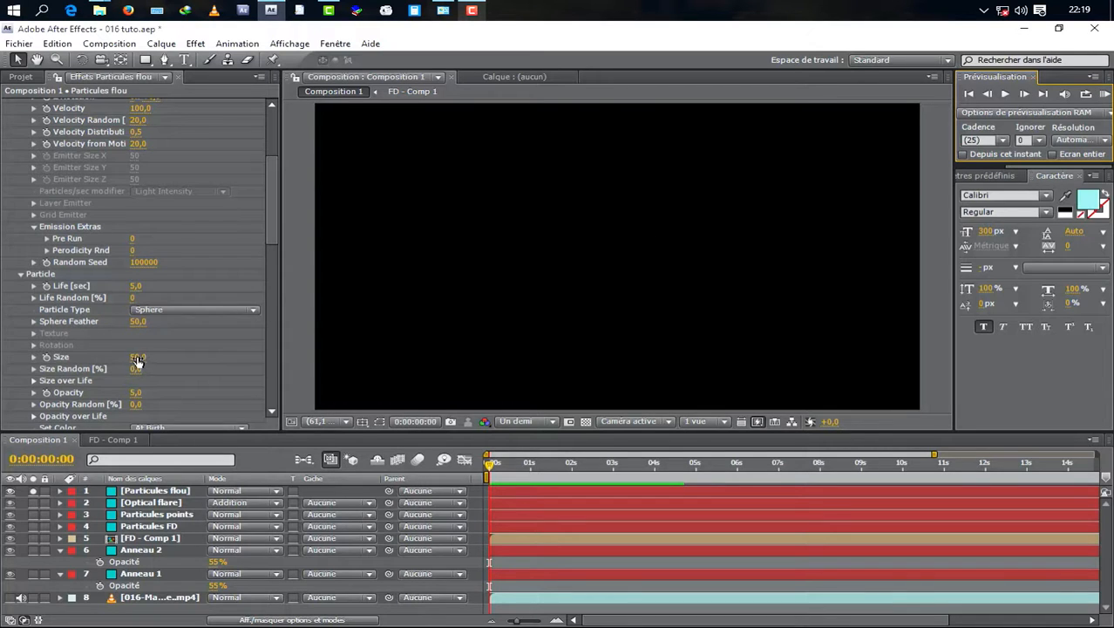
left_click(139, 358)
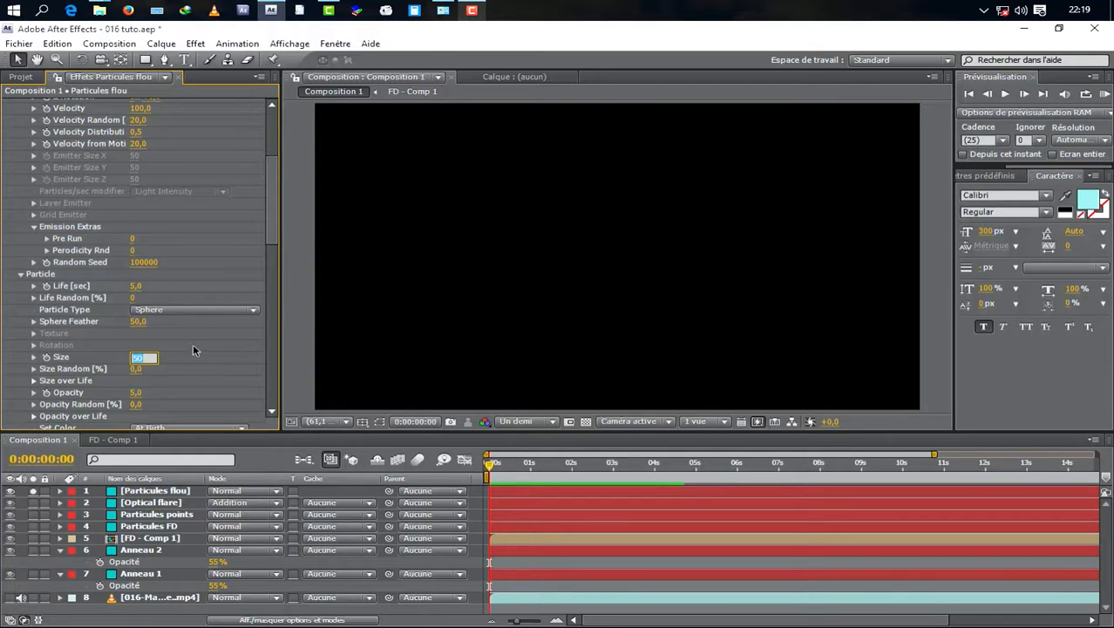
key("Return")
scroll(242, 315, "down", 15)
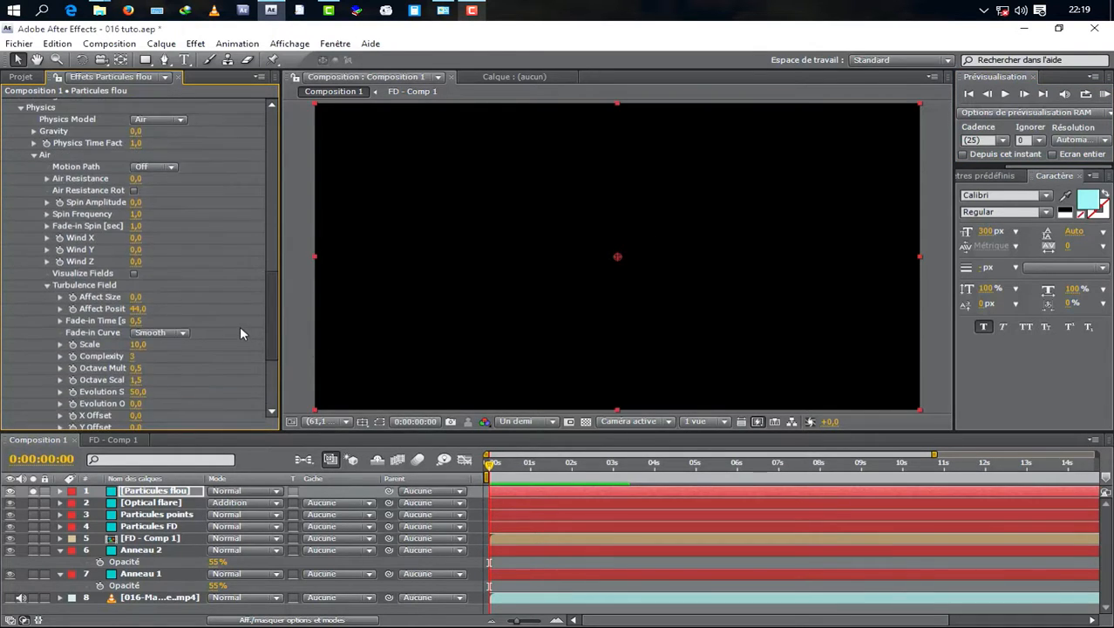
left_click(136, 309)
type("100")
key("Return")
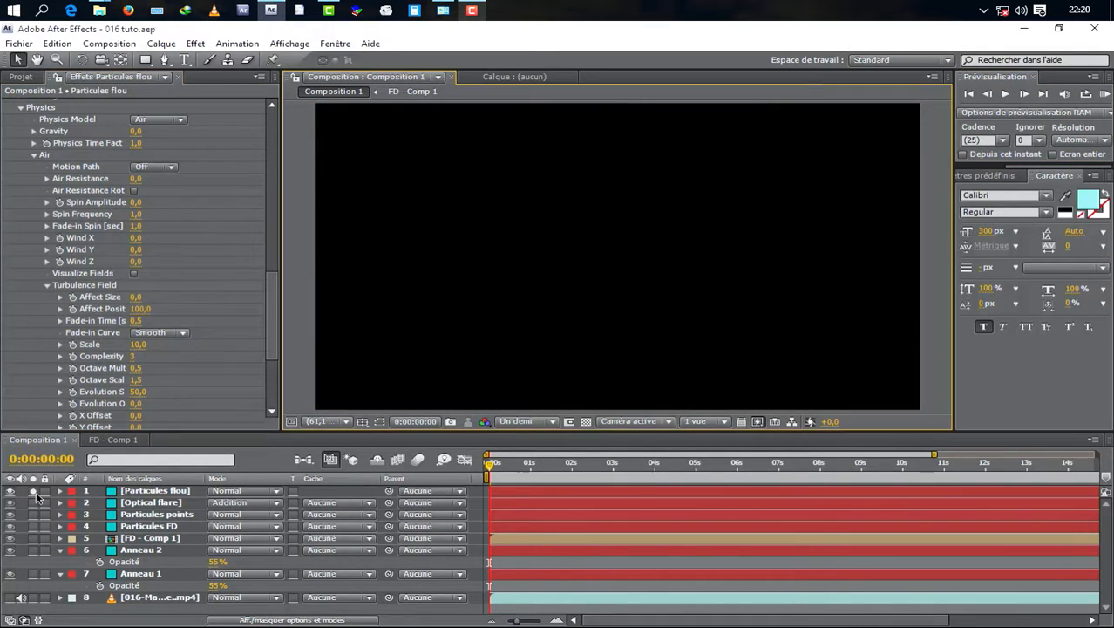
Turn off solo for the Particules flou layer and run a RAM preview of the full composition
left_click(34, 492)
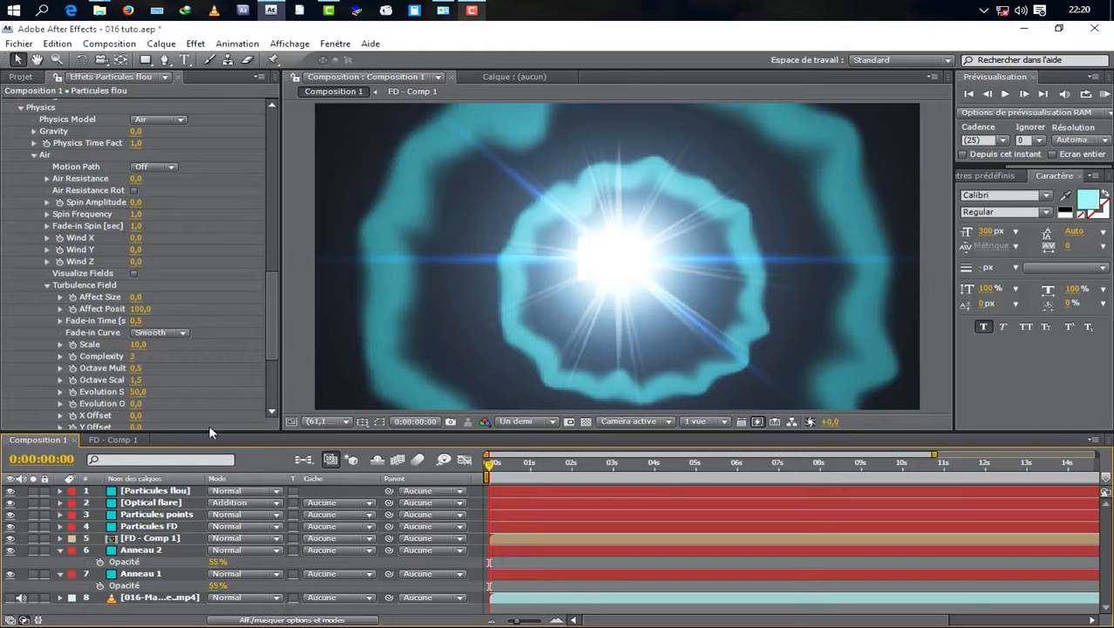
left_click(1105, 94)
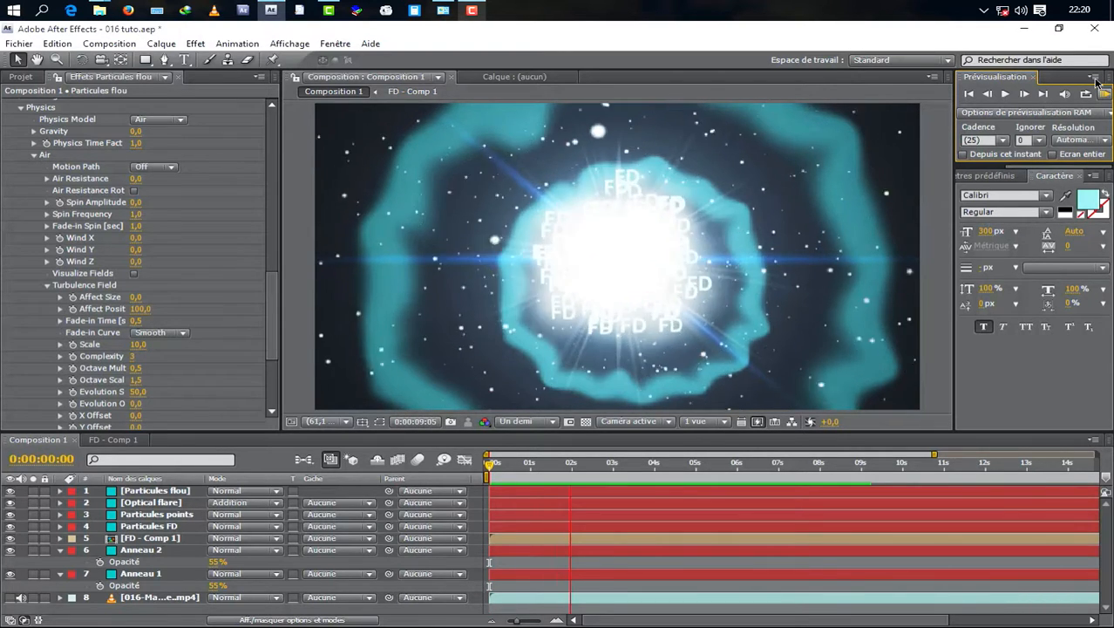
key("space")
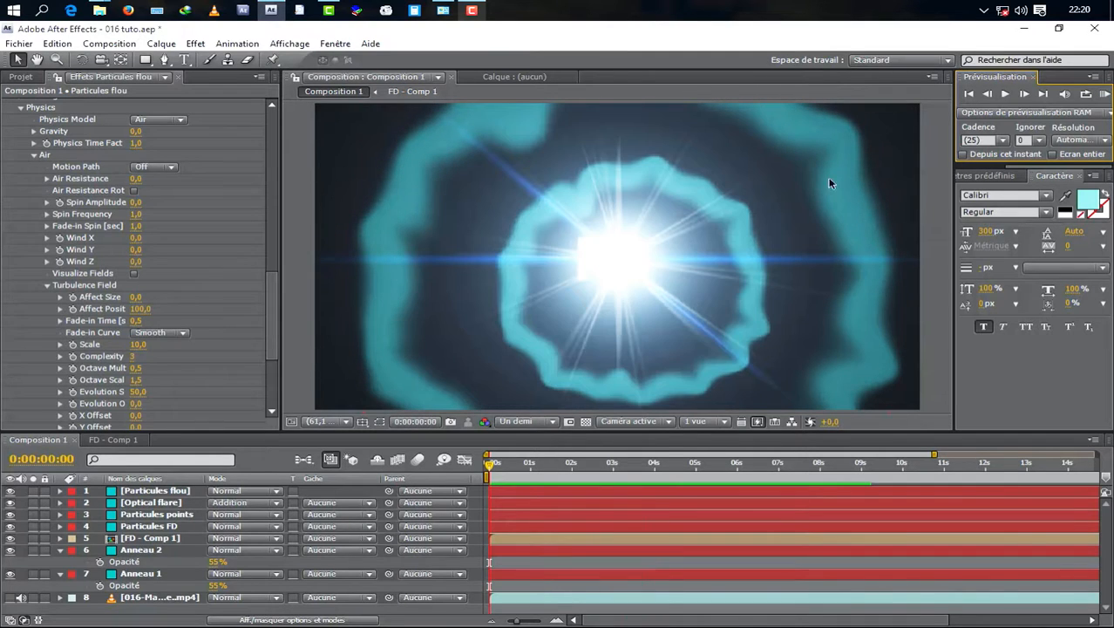
left_click(720, 212)
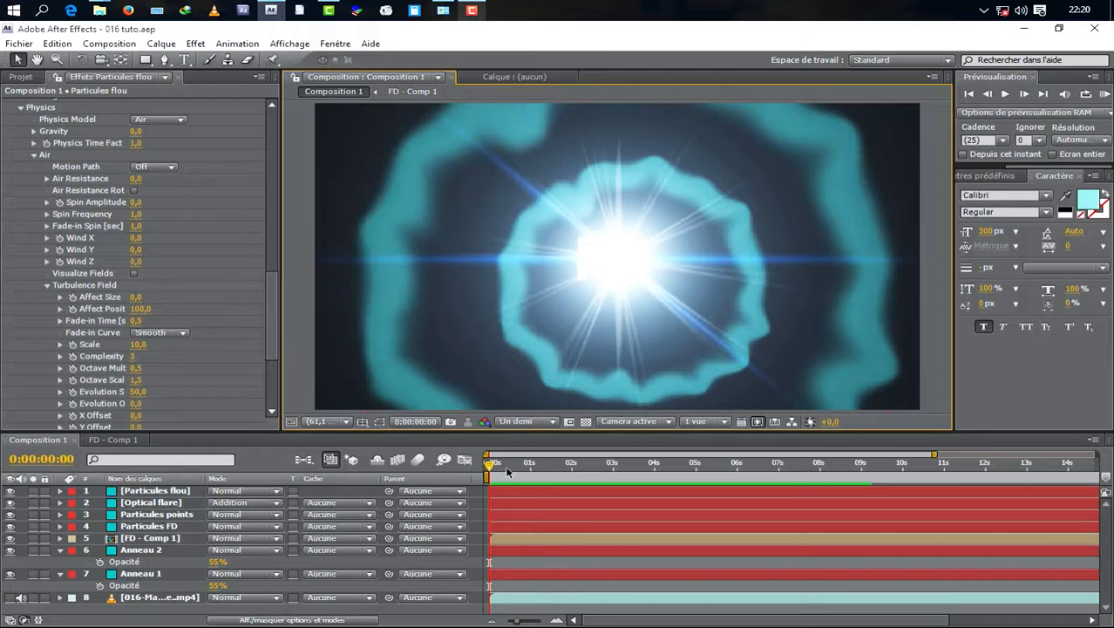
Show and solo the reference video layer, and scrub through it to around 0:00:02:14 to compare it with the particle composition
left_click_drag(506, 469, 634, 468)
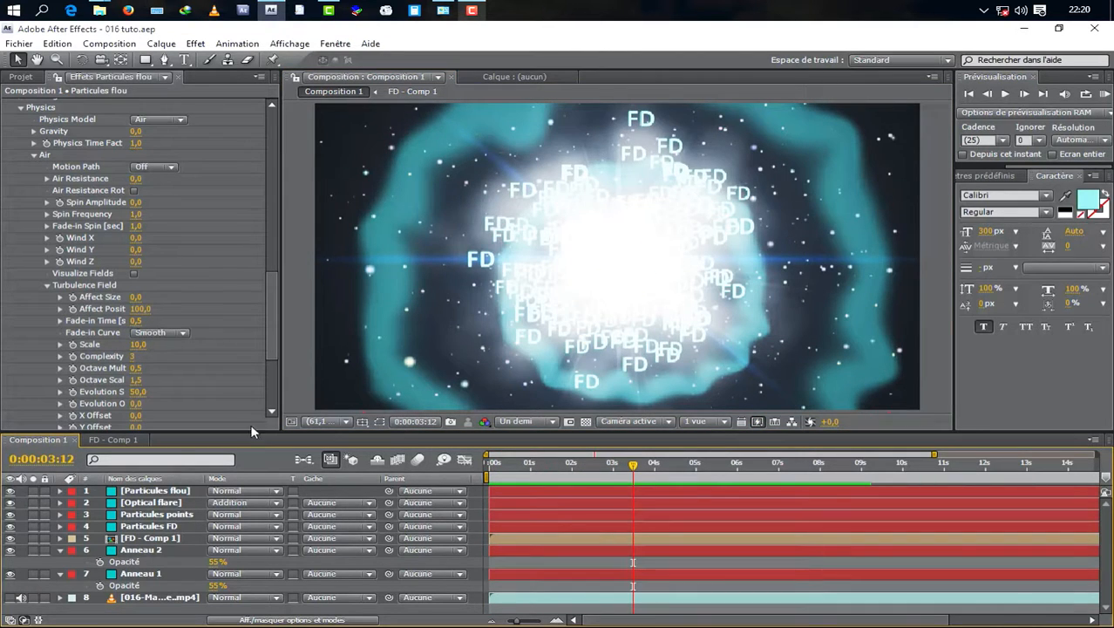
left_click(154, 526)
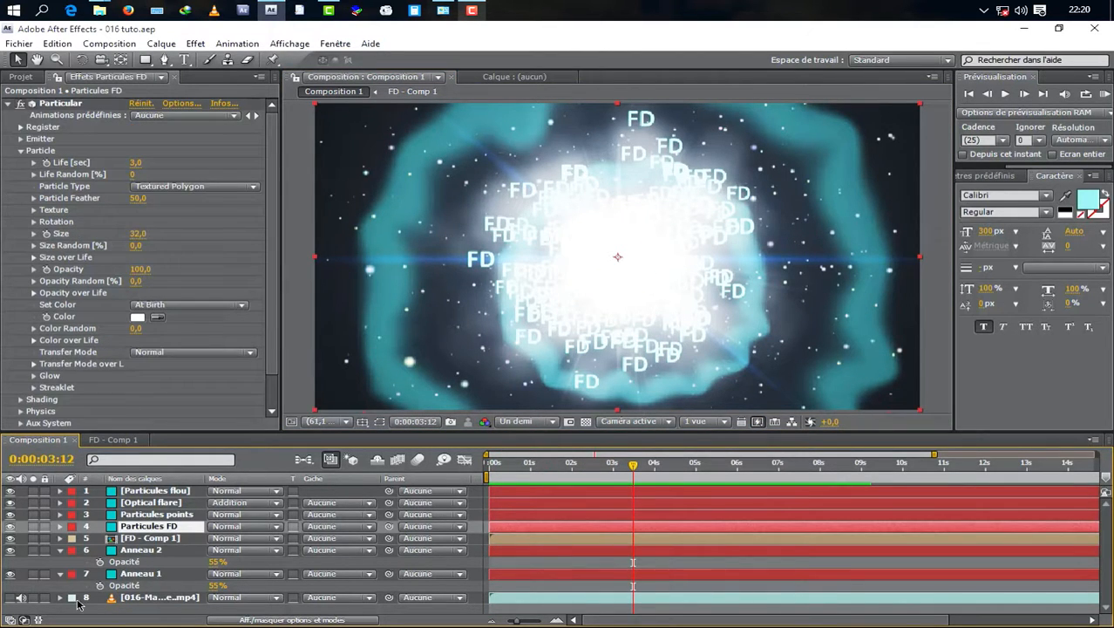
left_click(10, 598)
left_click(33, 598)
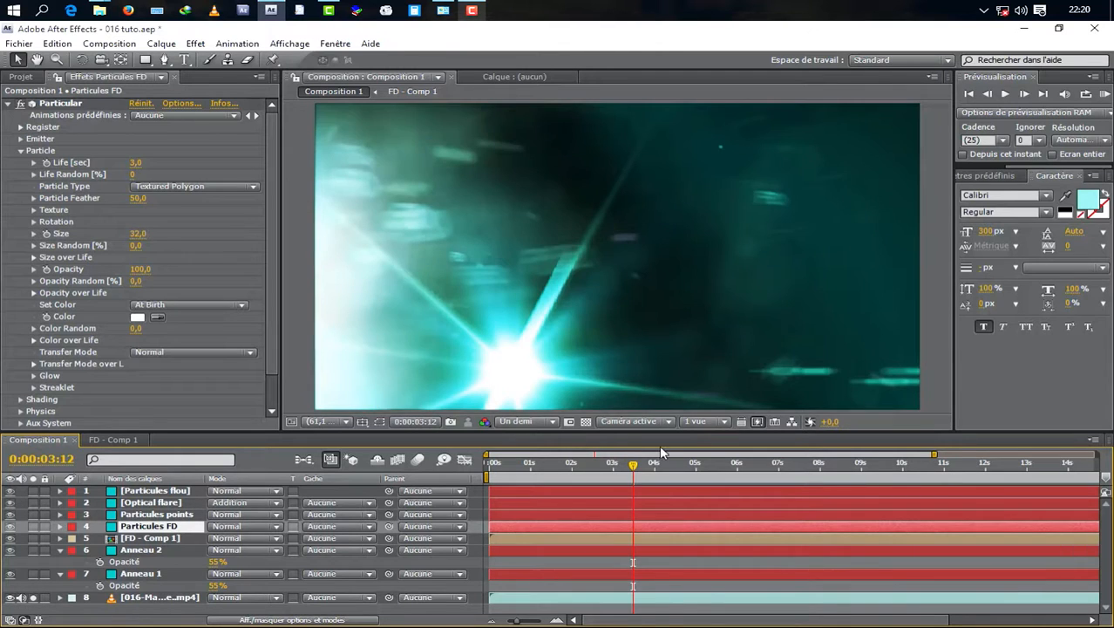
left_click_drag(633, 464, 596, 475)
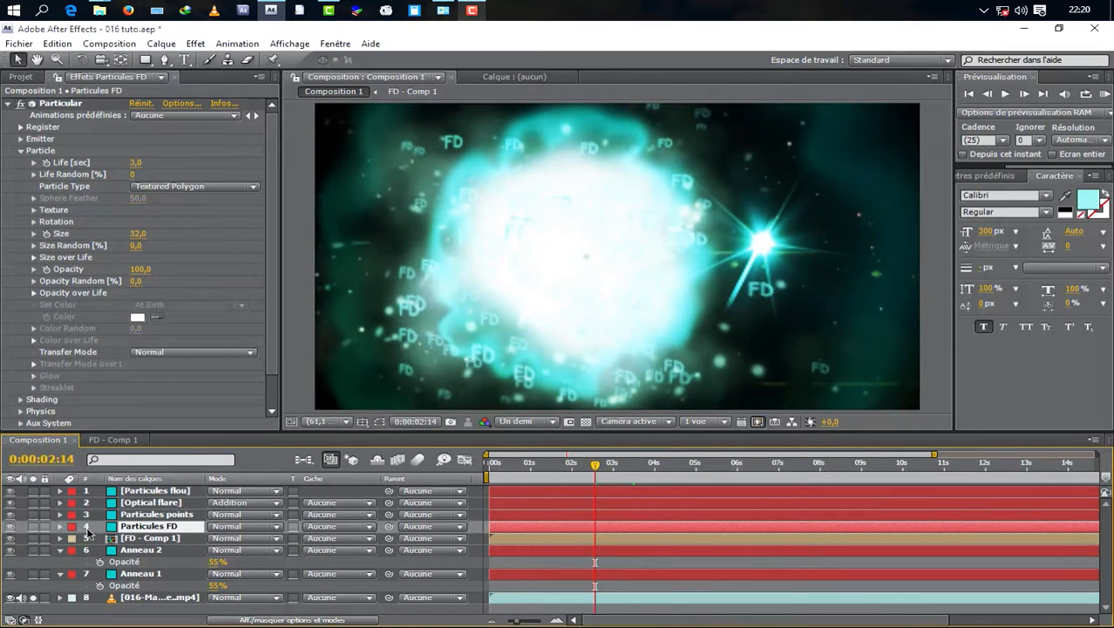
Solo the Particules FD layer and raise its Turbulence Field Affect Position to 788
left_click(32, 526)
scroll(65, 309, "down", 2)
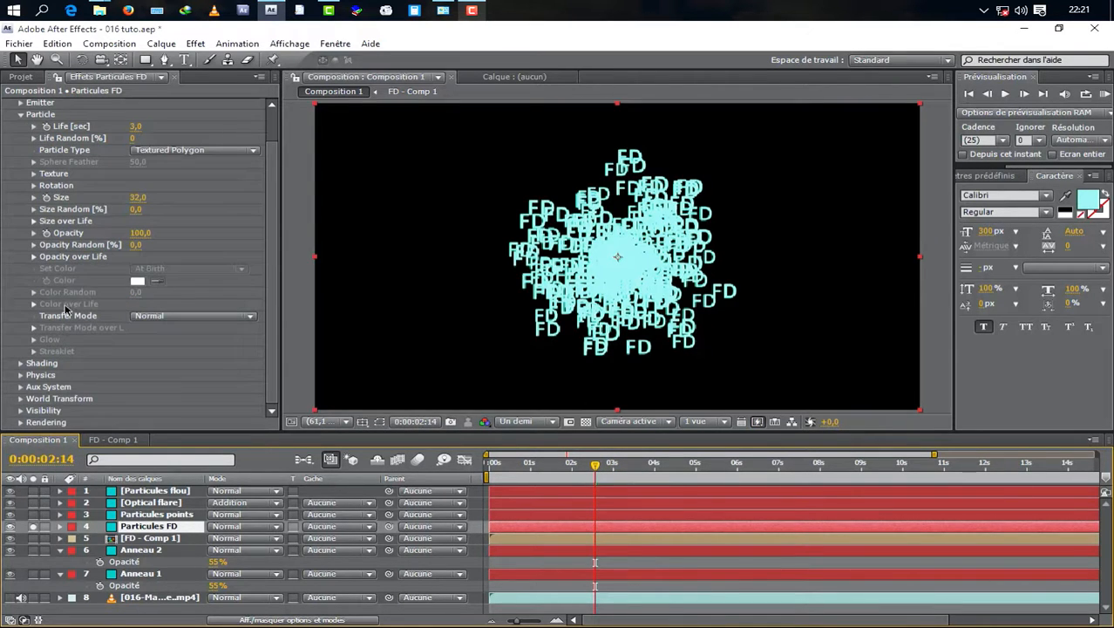
left_click(20, 375)
scroll(21, 380, "down", 5)
scroll(106, 296, "down", 1)
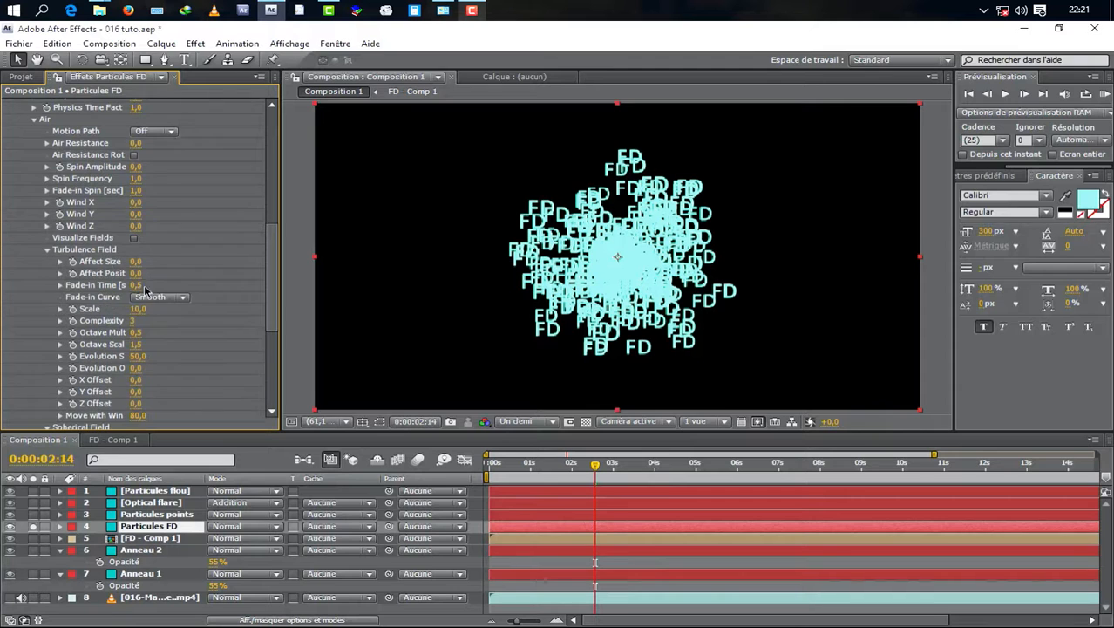
left_click_drag(135, 276, 463, 259)
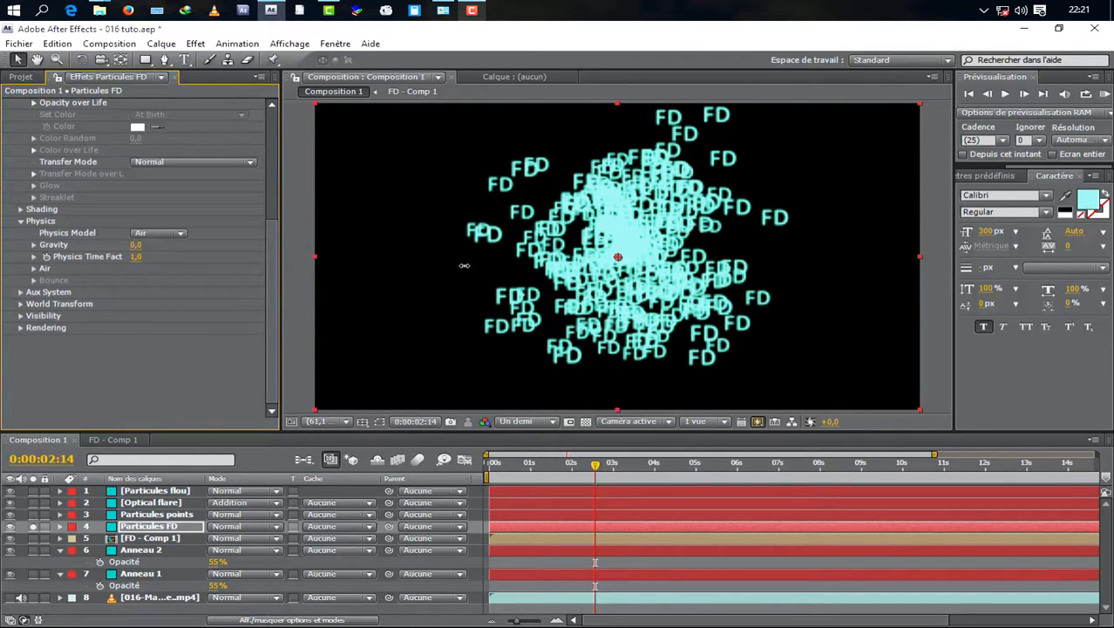
Set the particle Life of Particules FD to 5 seconds
scroll(103, 175, "up", 5)
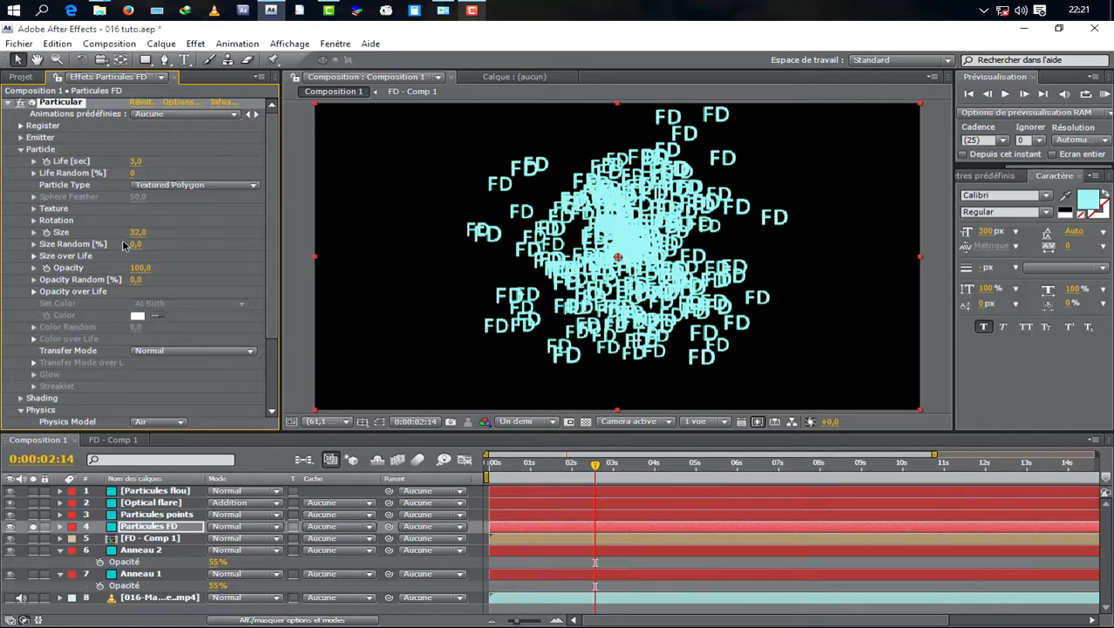
left_click(140, 162)
type("5")
Apply the preset curve that rises at birth and falls at death to Opacity over Life and Size over Life
left_click(123, 297)
left_click(251, 333)
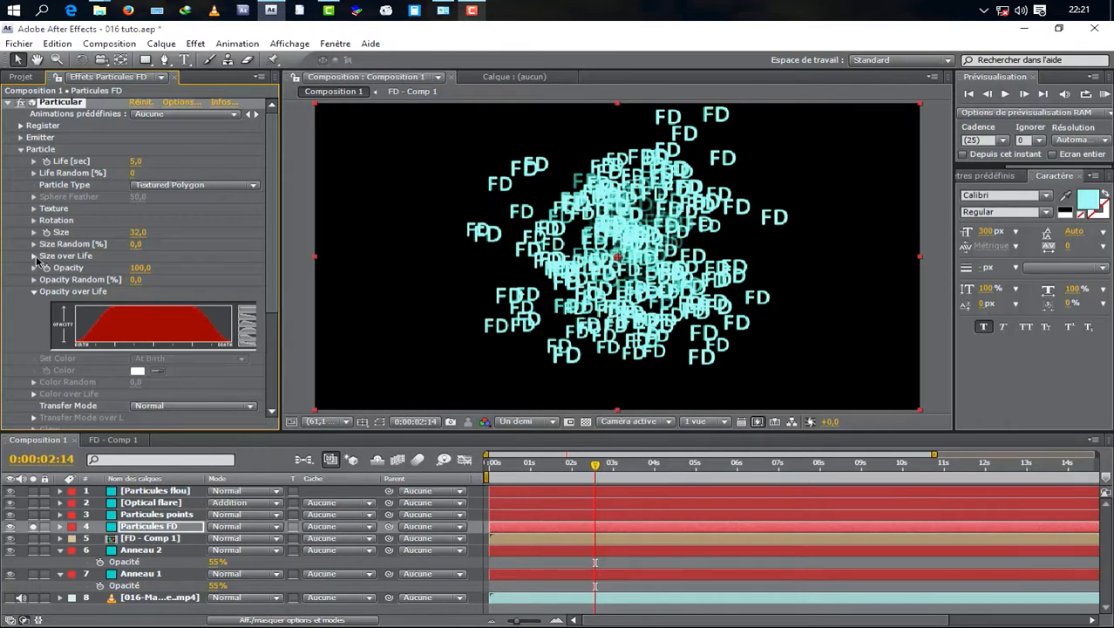
left_click(34, 256)
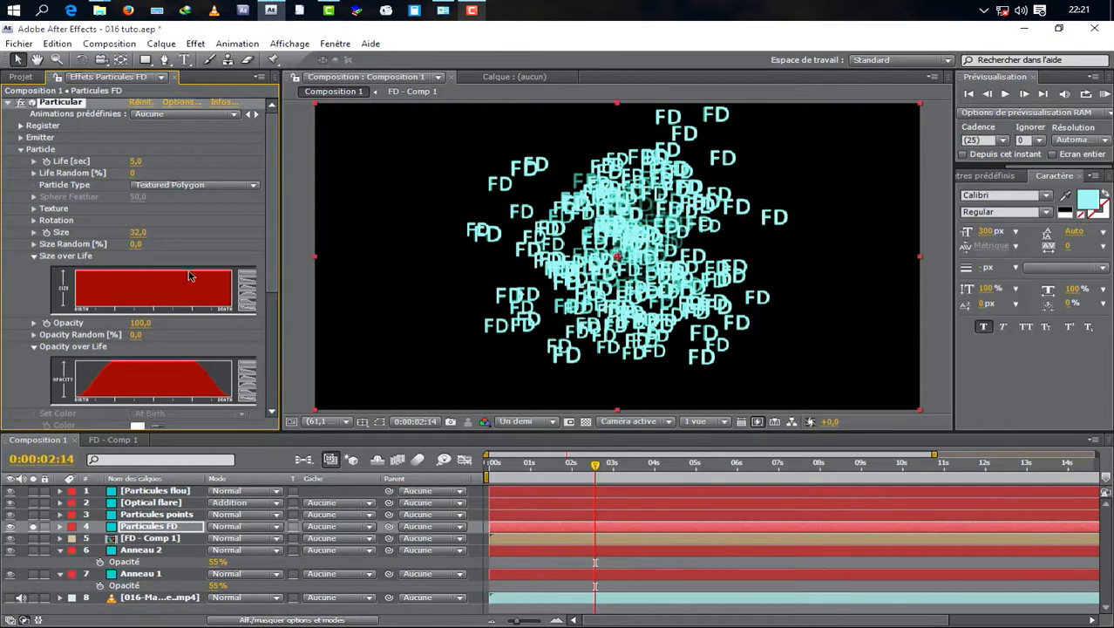
left_click(251, 297)
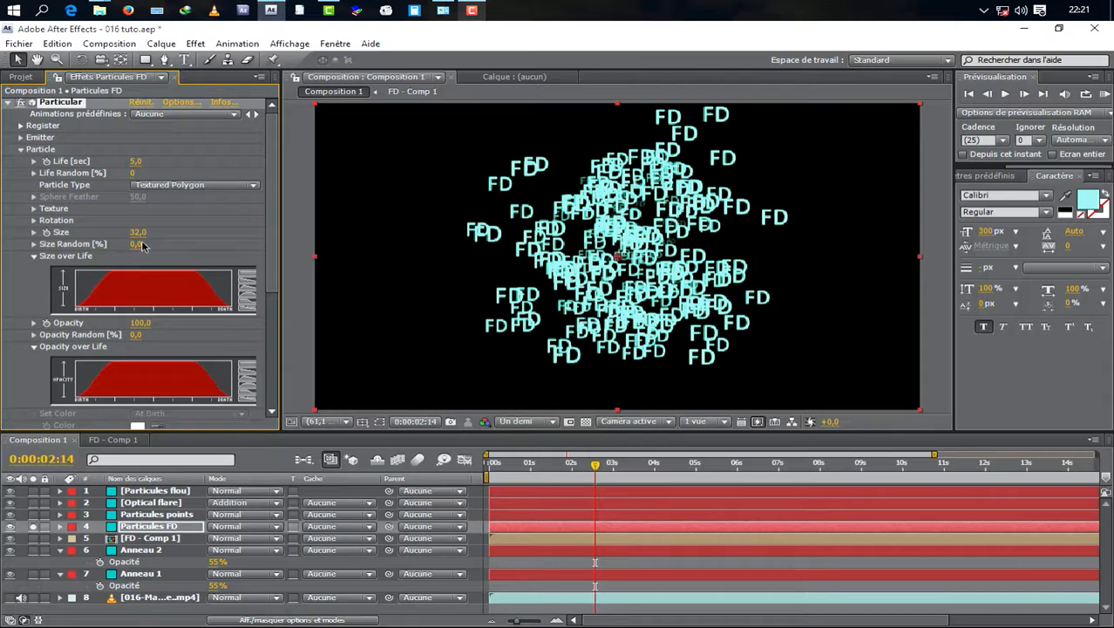
Set the Particules FD Size Random to 38% and Opacity Random to 48%
left_click_drag(141, 243, 194, 245)
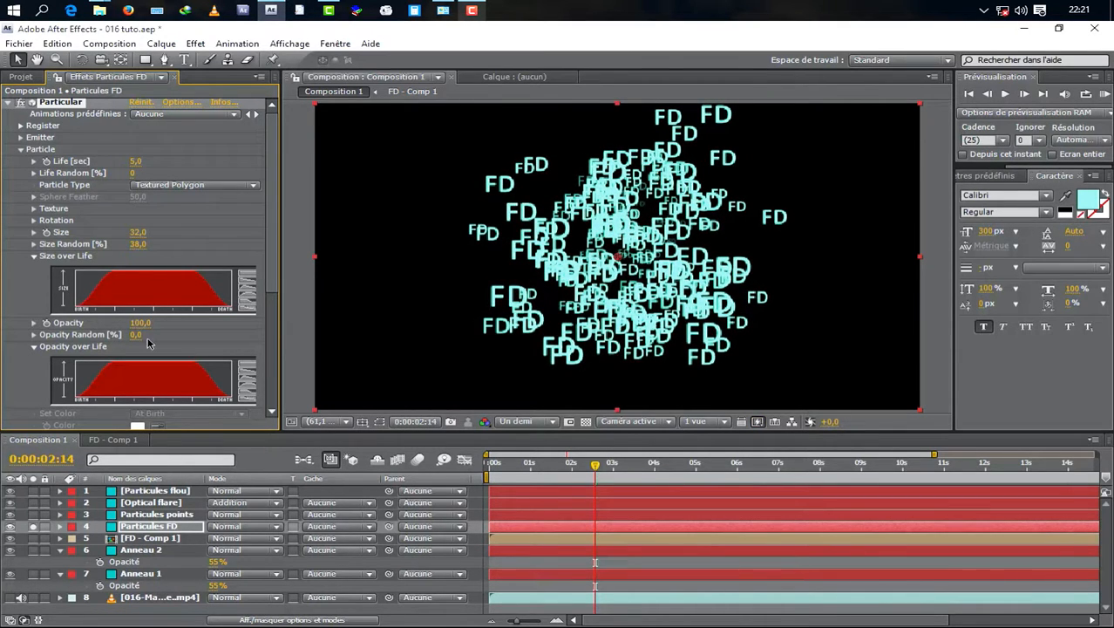
left_click_drag(137, 335, 178, 336)
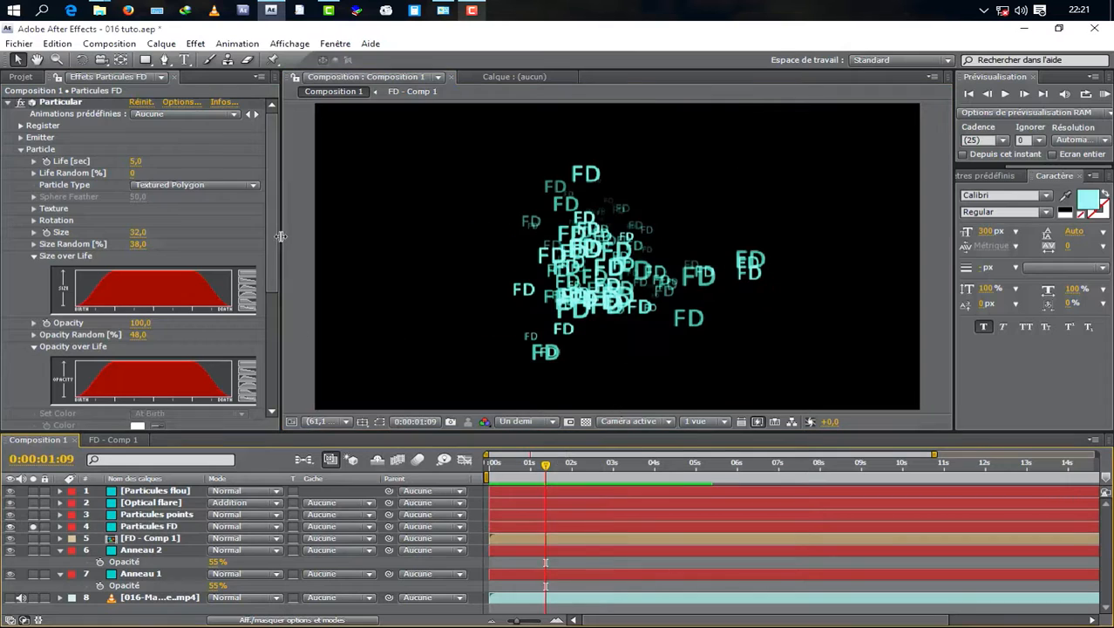
Set the Turbulence Field Affect Position of Particules FD to 400 and run a RAM preview of the particles
left_click_drag(269, 257, 242, 388)
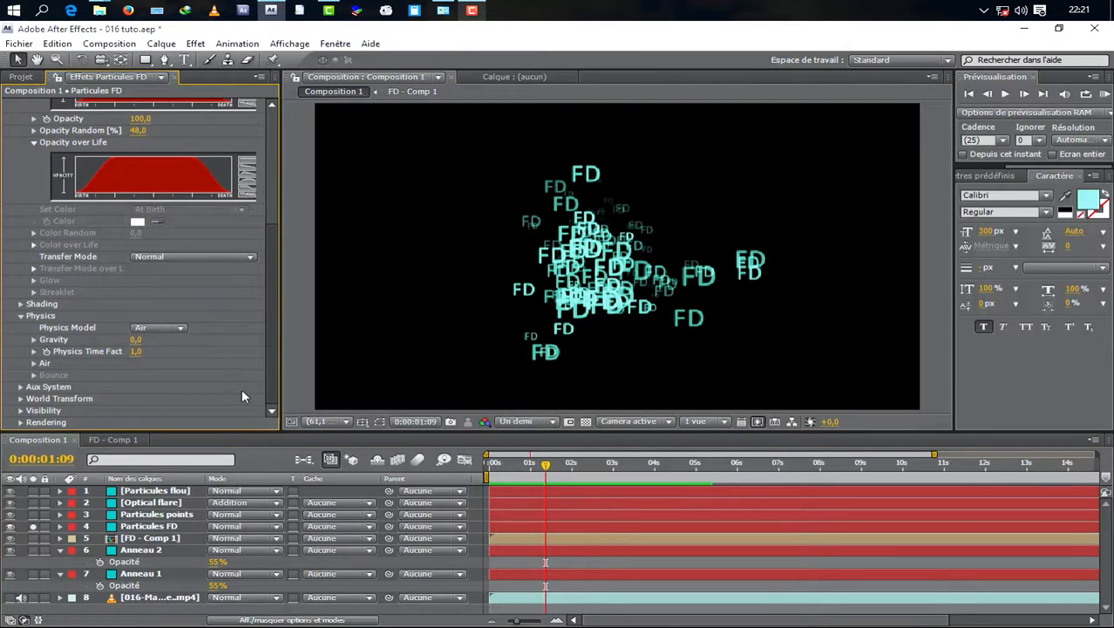
left_click(34, 363)
scroll(55, 353, "down", 2)
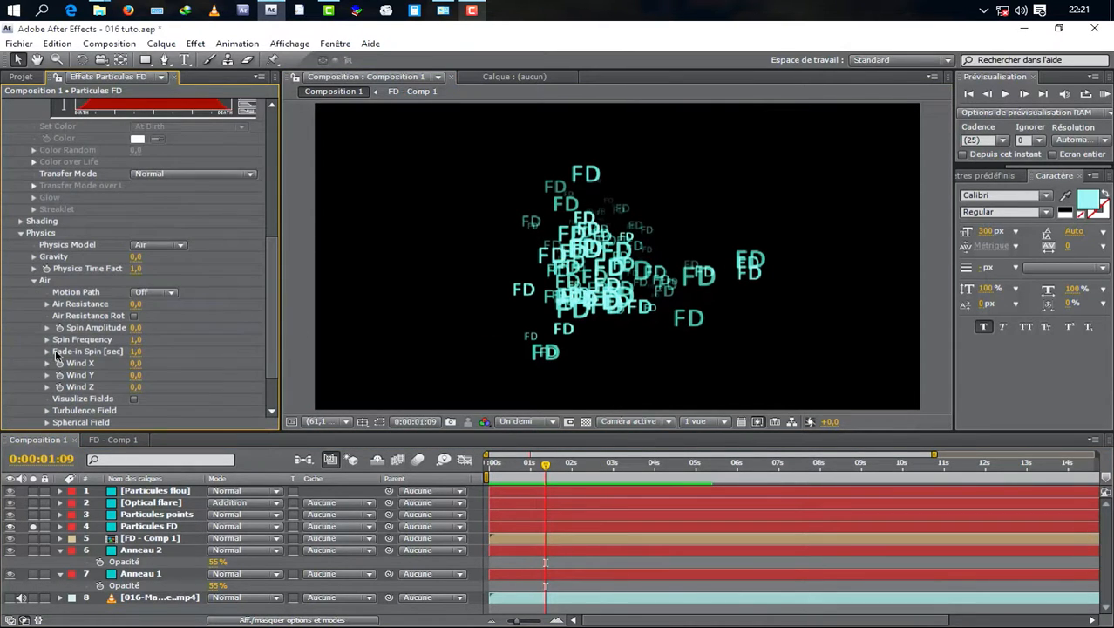
scroll(178, 359, "down", 2)
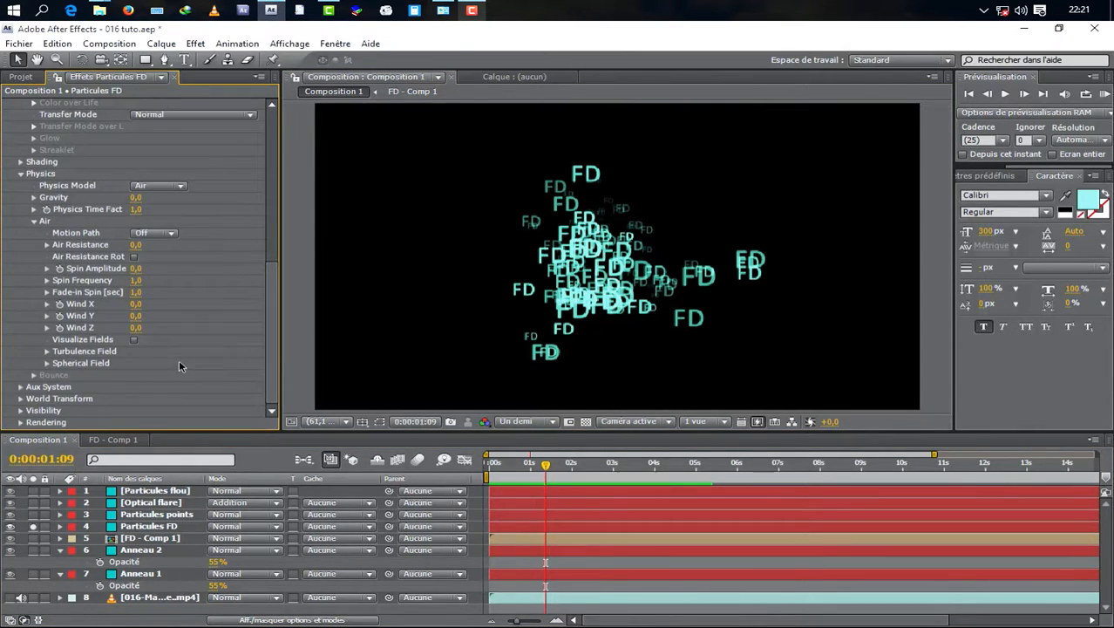
left_click(47, 362)
scroll(96, 354, "down", 2)
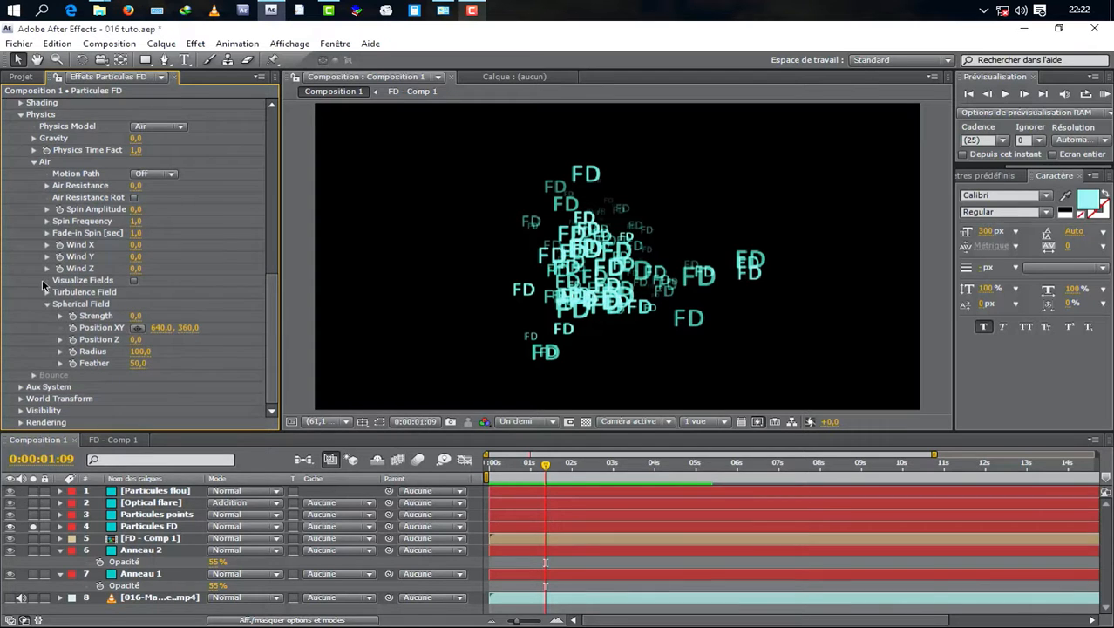
left_click(46, 291)
scroll(104, 320, "down", 1)
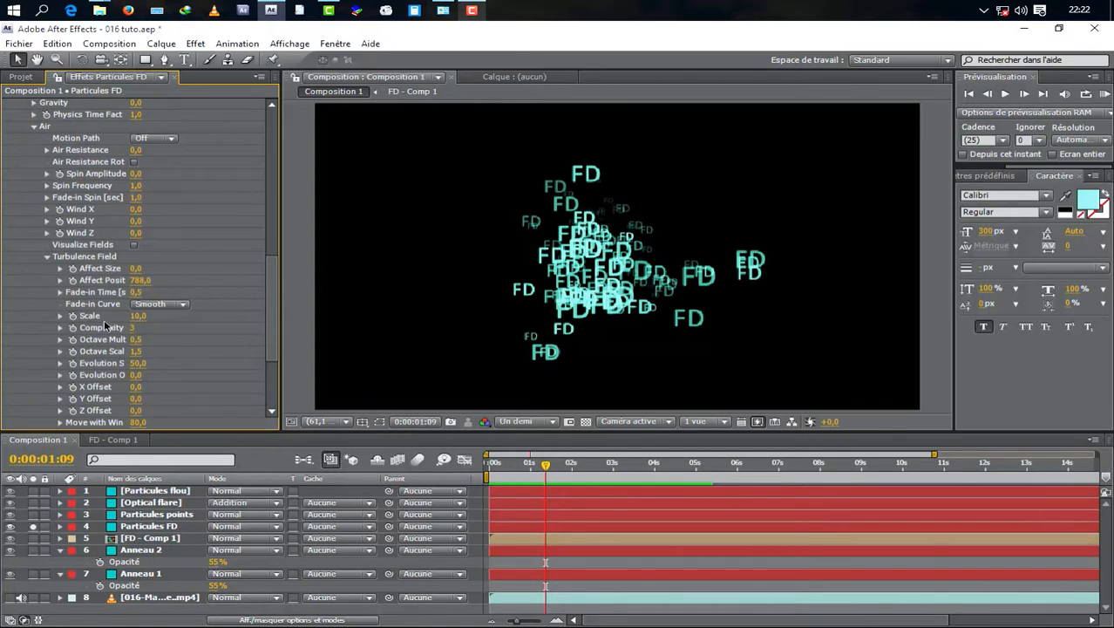
left_click(139, 282)
type("400")
key("Return")
left_click(1105, 95)
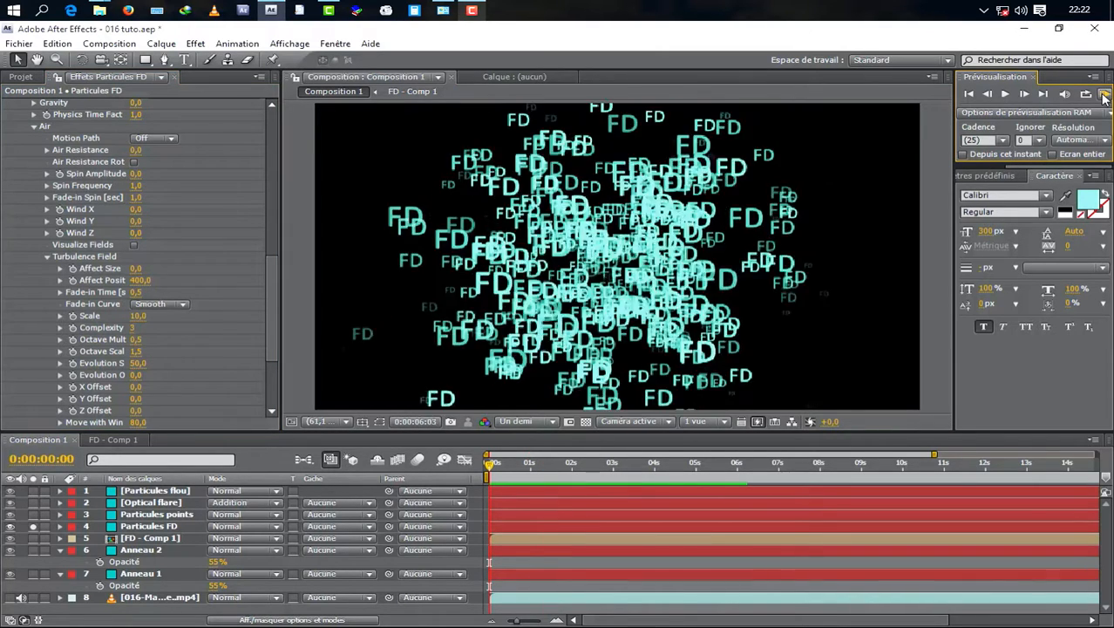
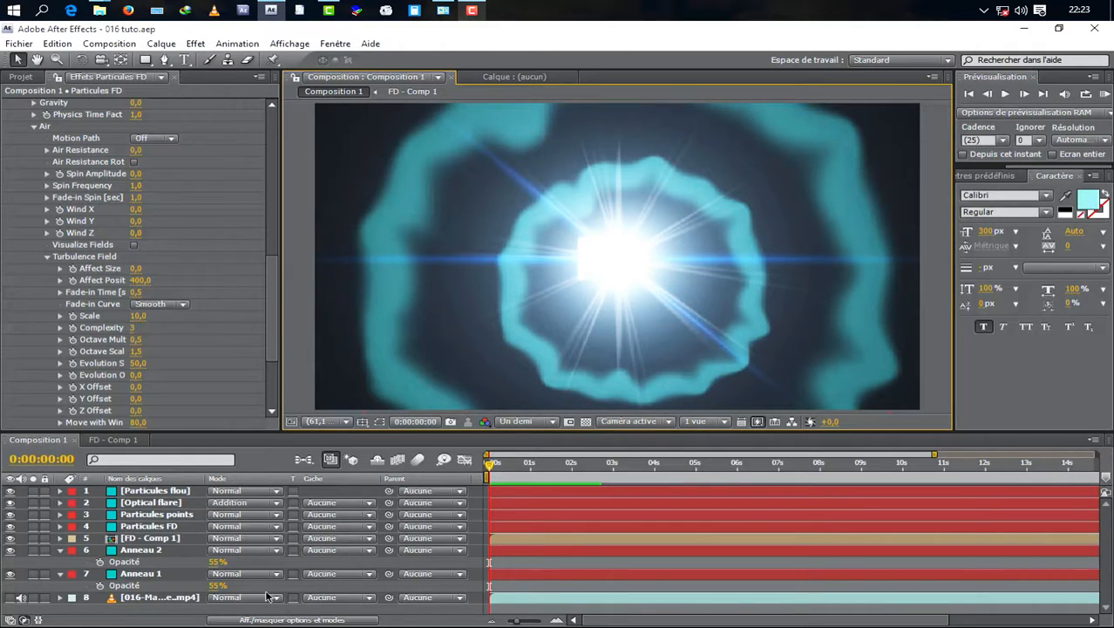
Make the Anneau 1 and Anneau 2 layers 3D, and collapse their properties in the timeline
left_click(278, 620)
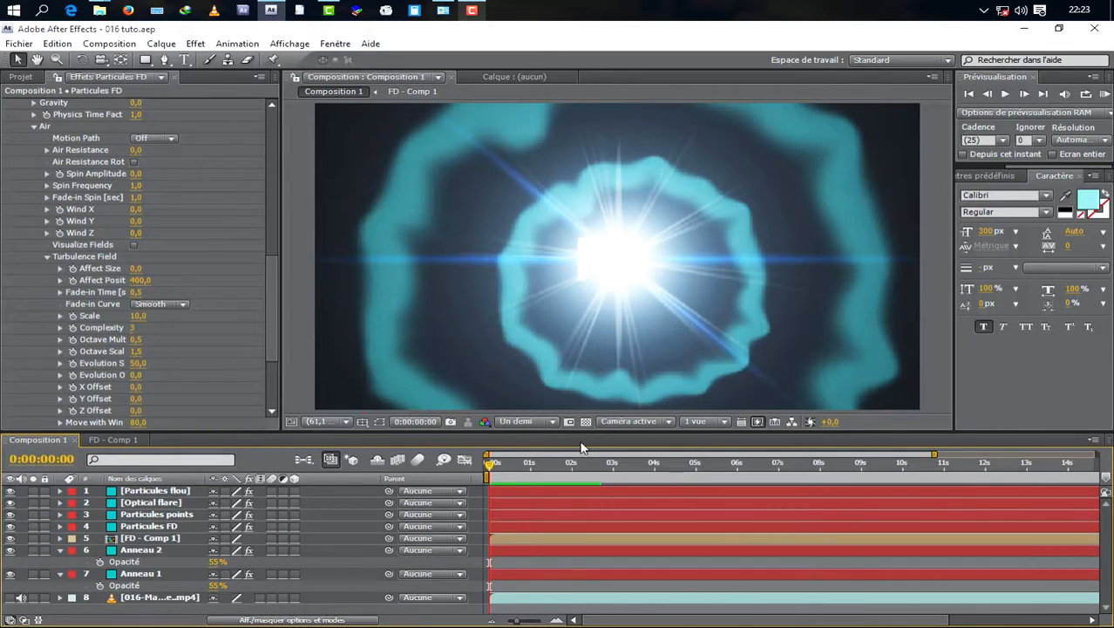
left_click_drag(508, 470, 542, 469)
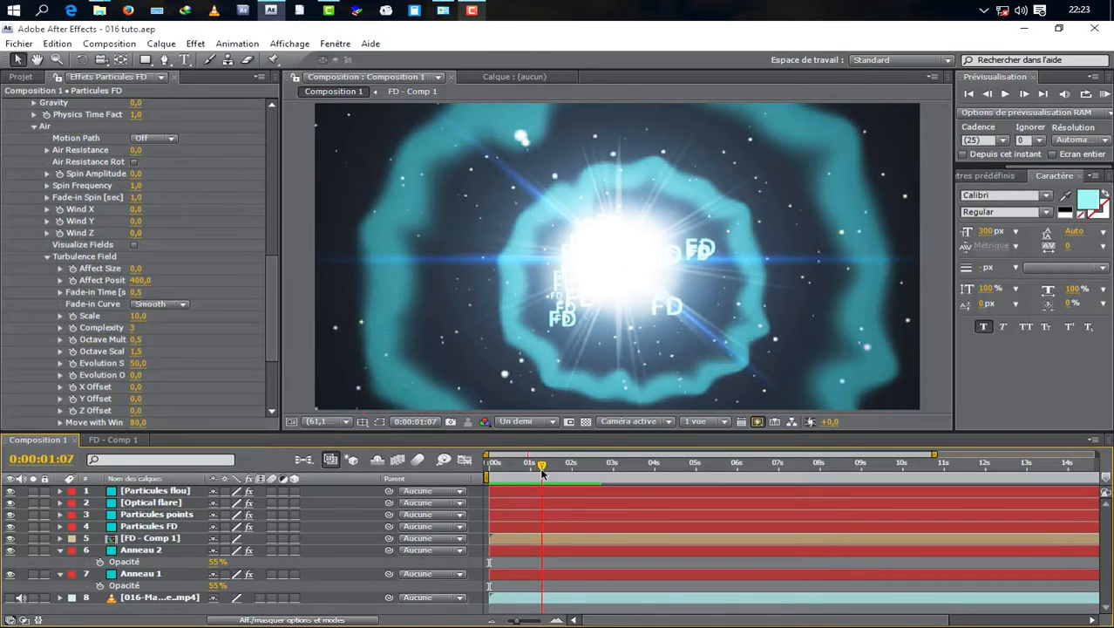
left_click(295, 550)
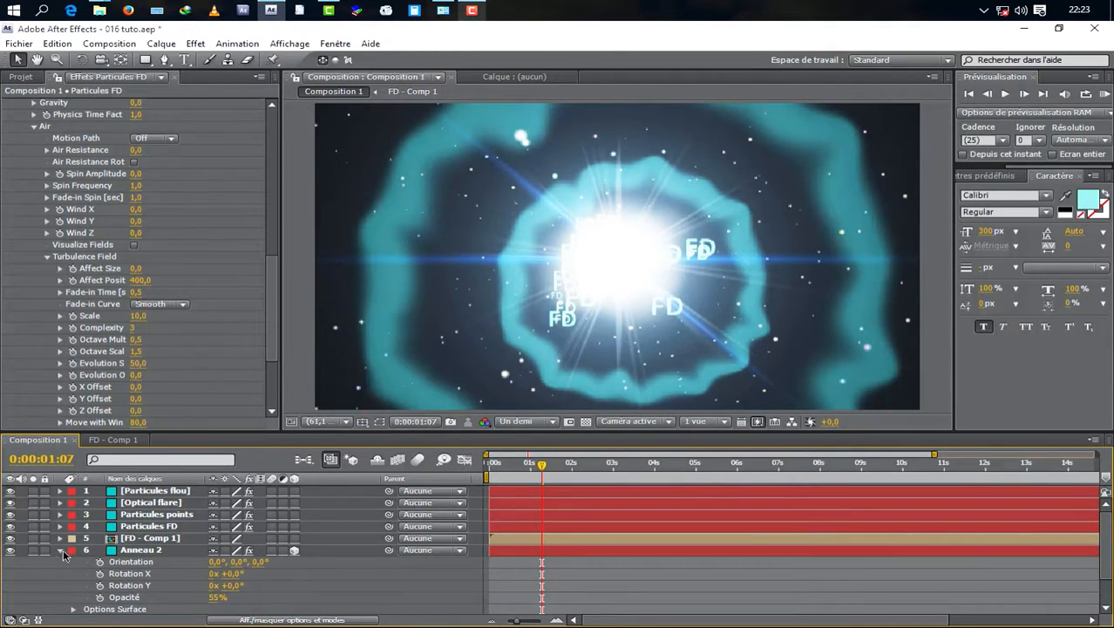
left_click(61, 551)
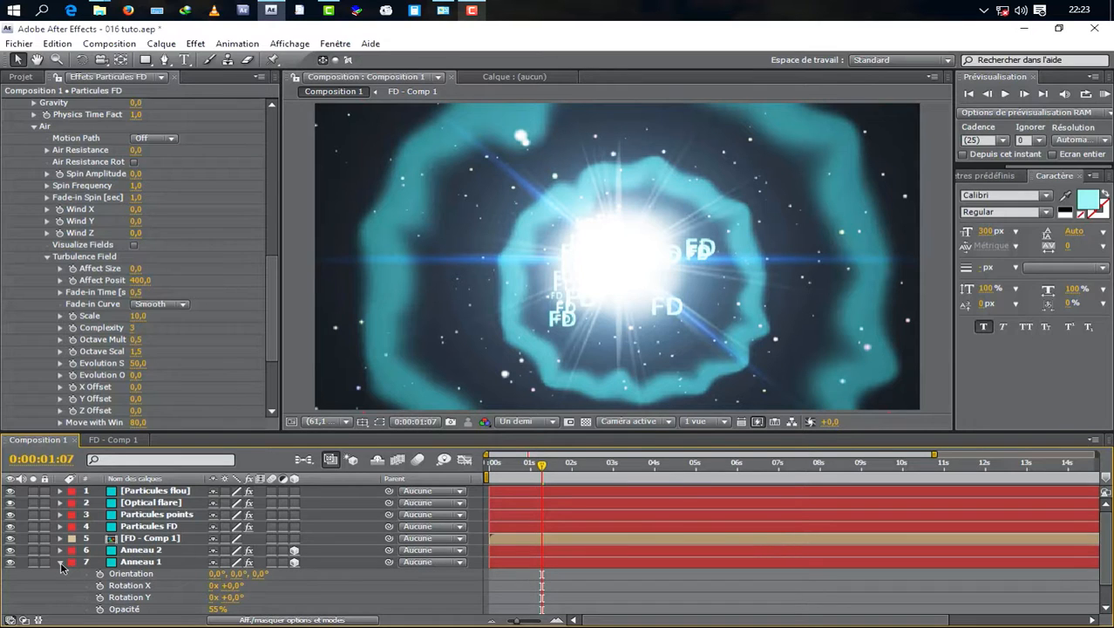
left_click(61, 565)
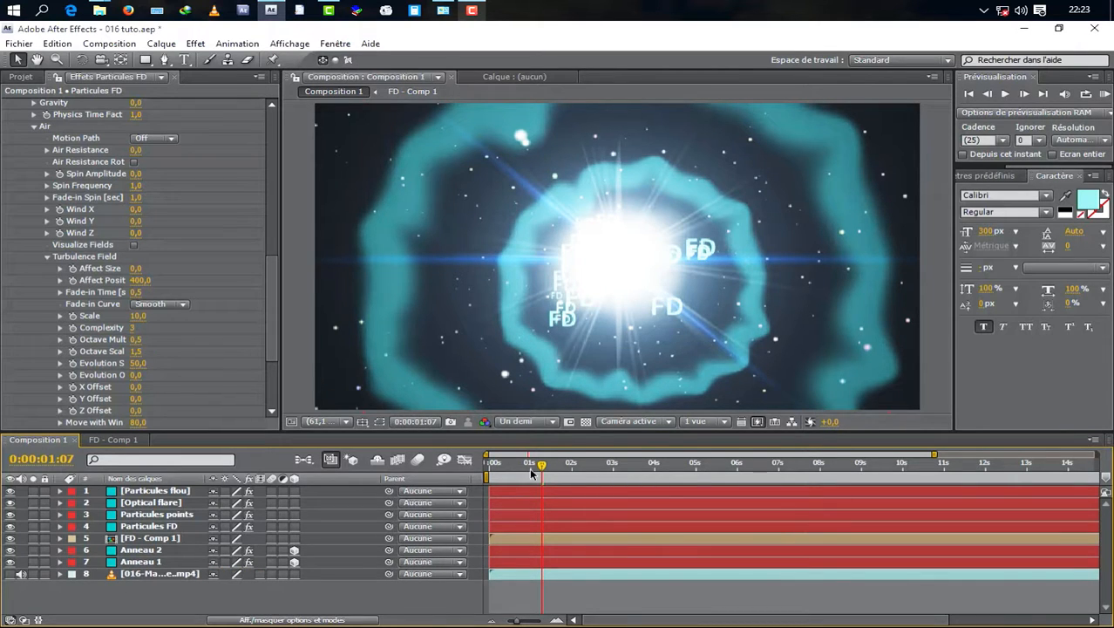
Create a new camera layer using the 35 mm preset
right_click(250, 591)
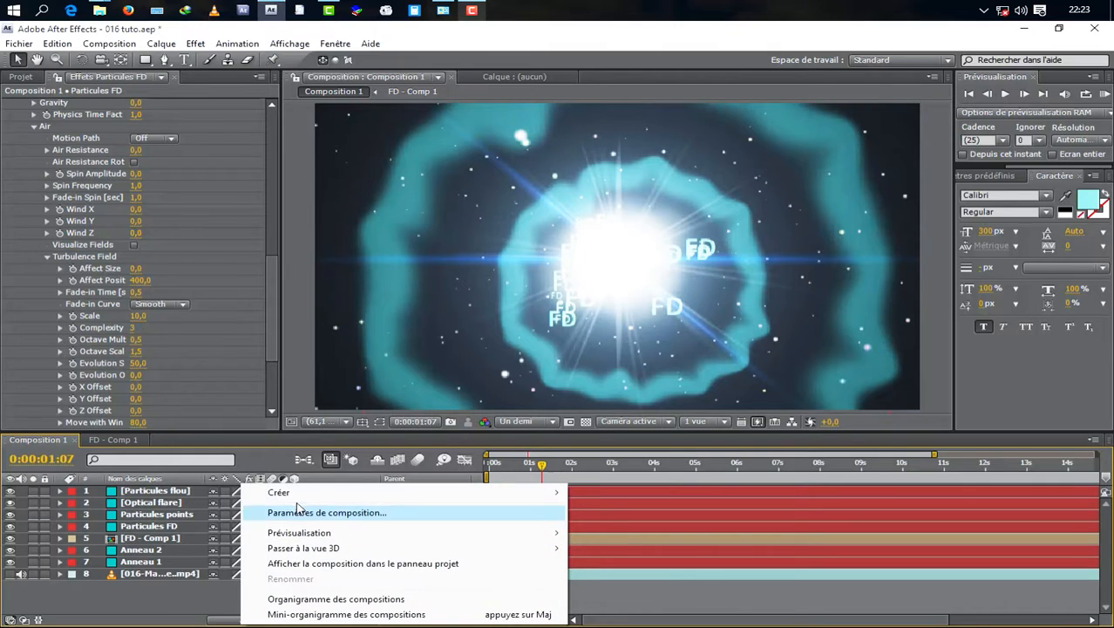
mouse_move(309, 495)
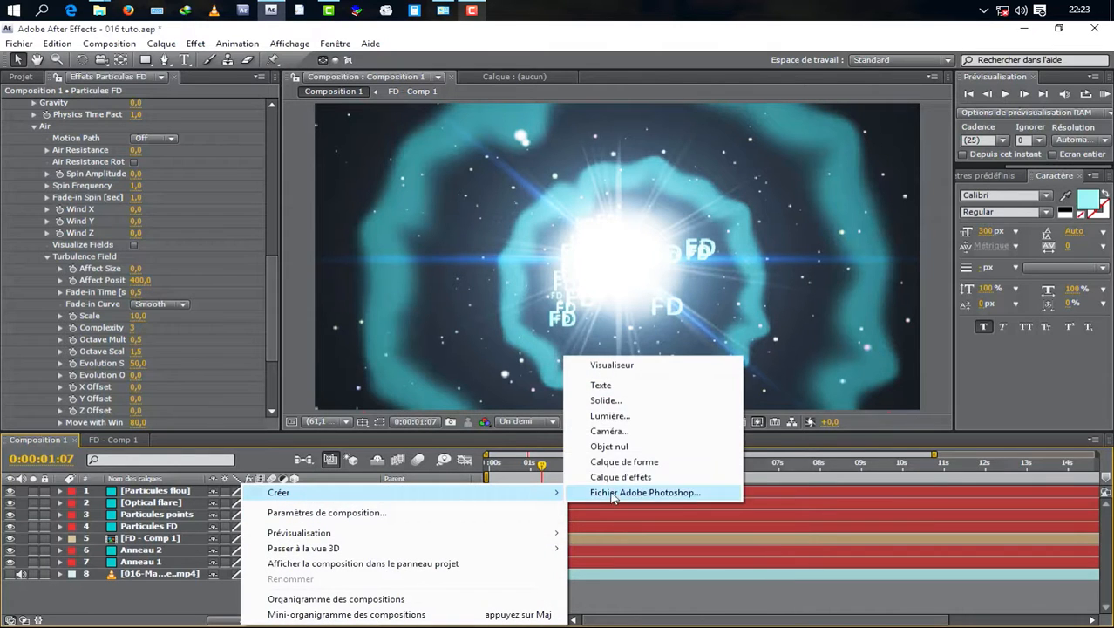
left_click(628, 431)
left_click(650, 217)
left_click(632, 316)
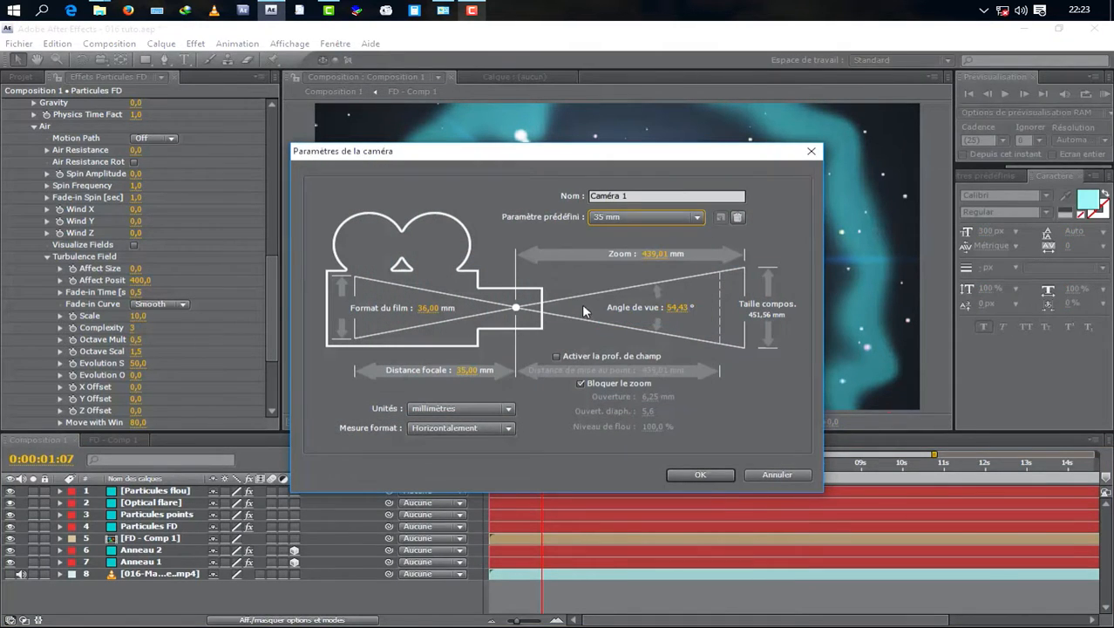
left_click(704, 476)
Orbit Caméra 1 around the scene to an angled view at 0:00:04:15, then restore the Selection tool and reselect the camera layer
left_click_drag(530, 464, 509, 464)
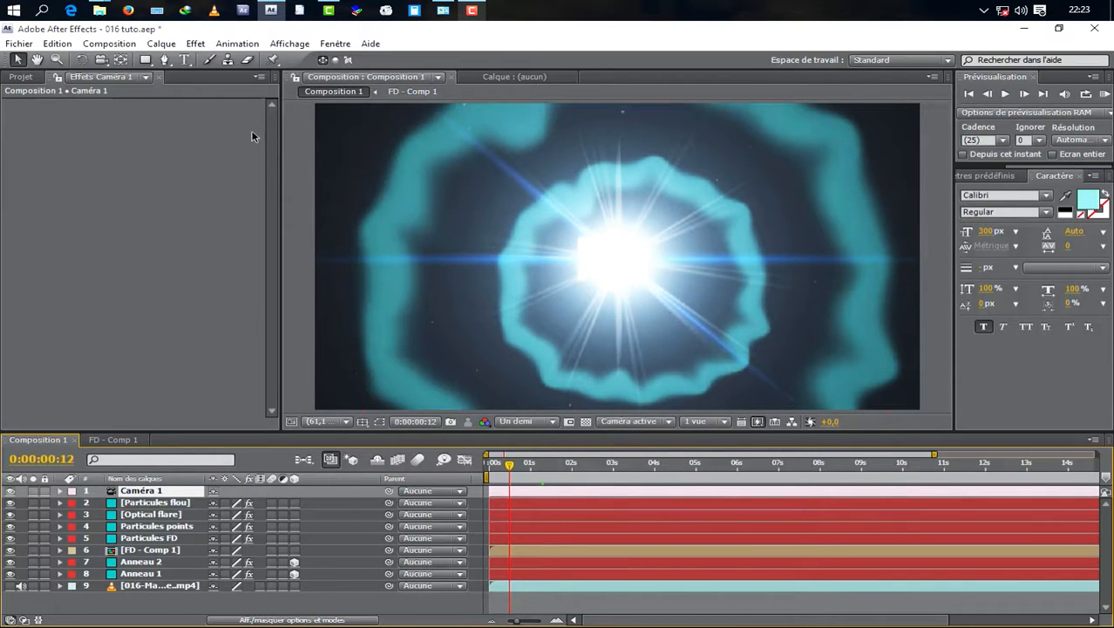
left_click_drag(99, 65, 155, 77)
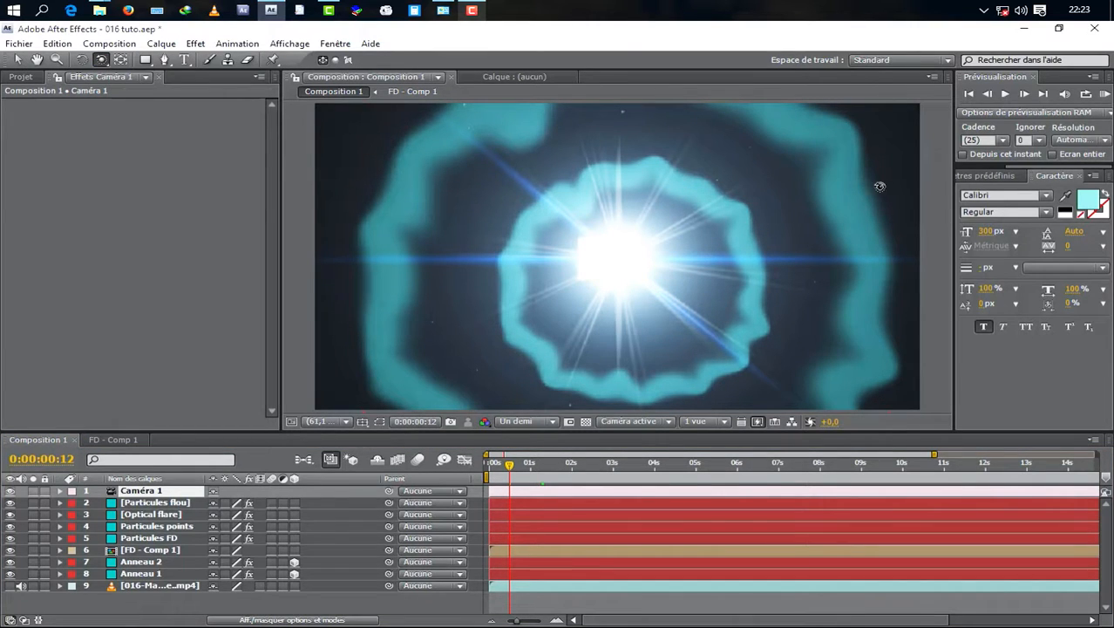
left_click_drag(876, 146, 737, 175)
left_click_drag(566, 478, 679, 477)
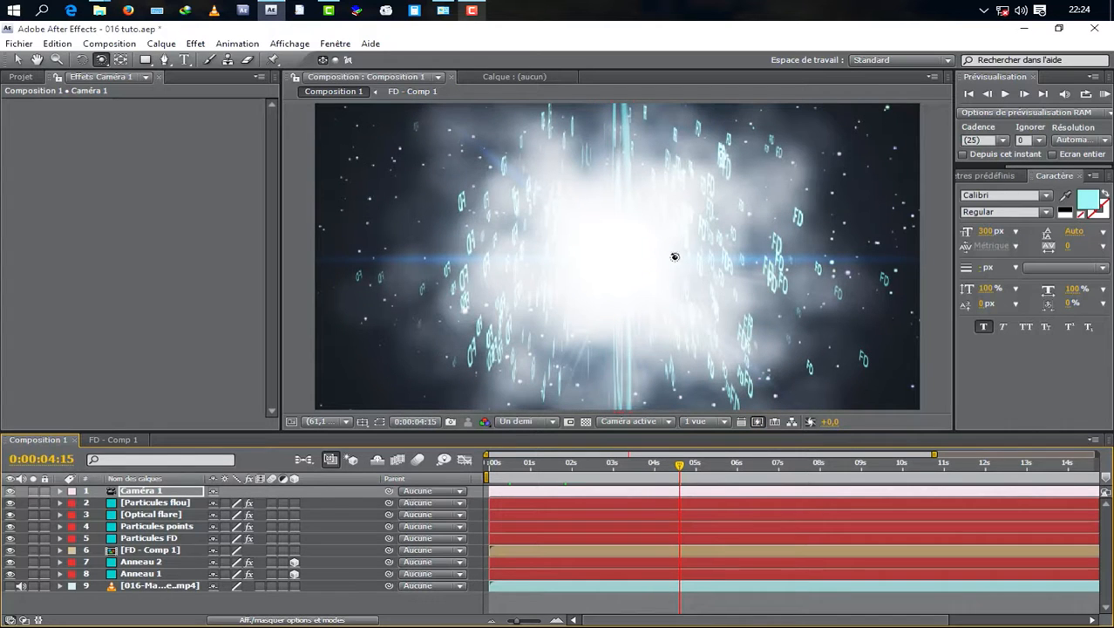
left_click_drag(652, 206, 649, 182)
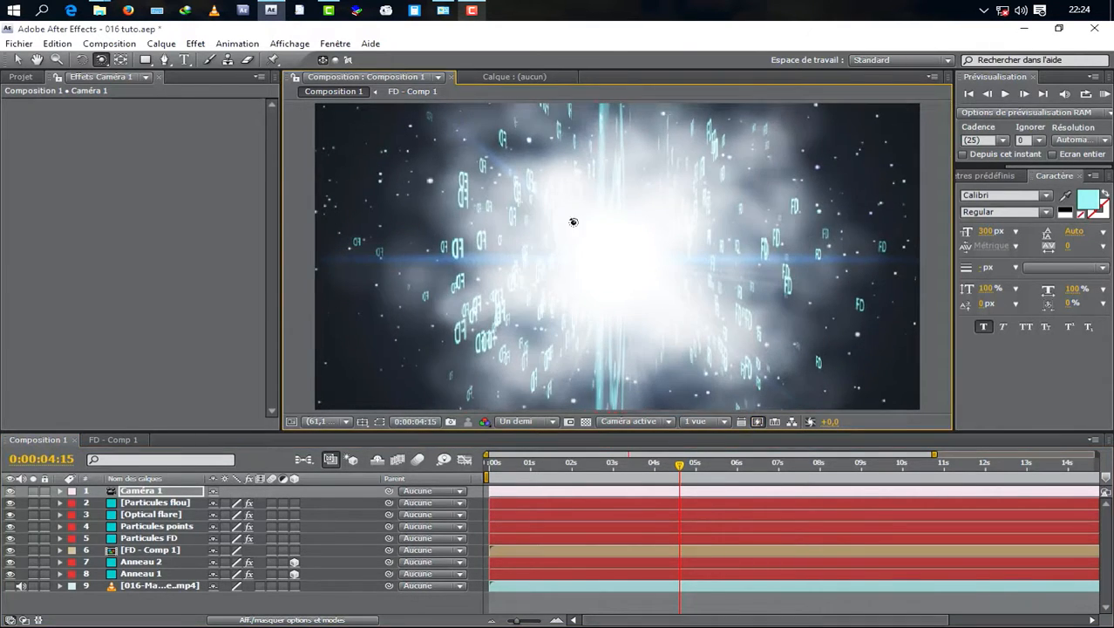
left_click_drag(412, 257, 512, 269)
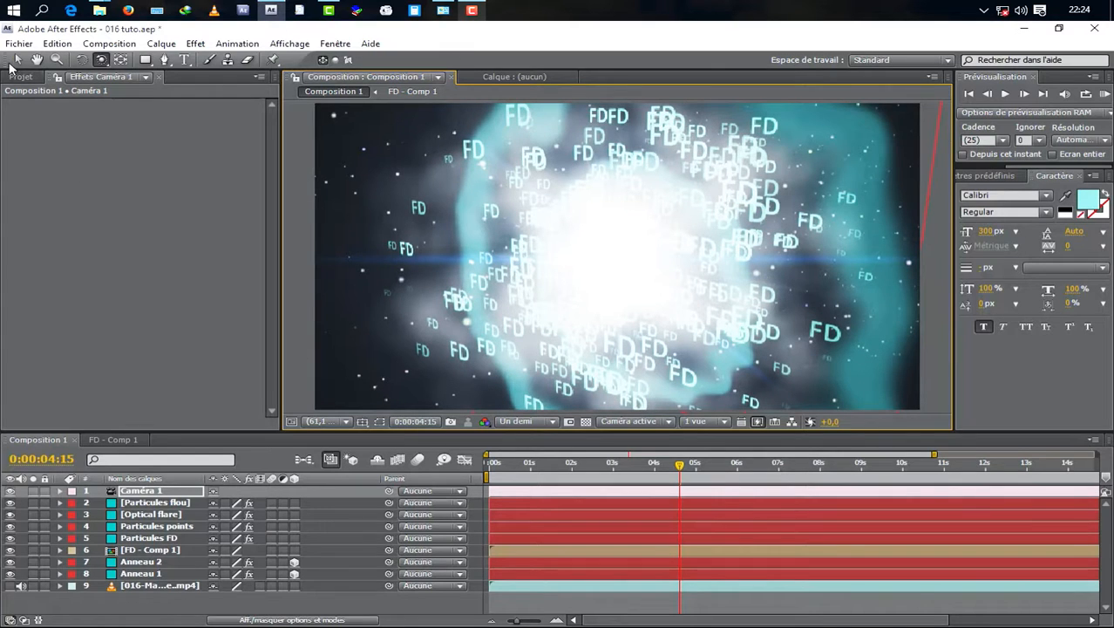
left_click(17, 59)
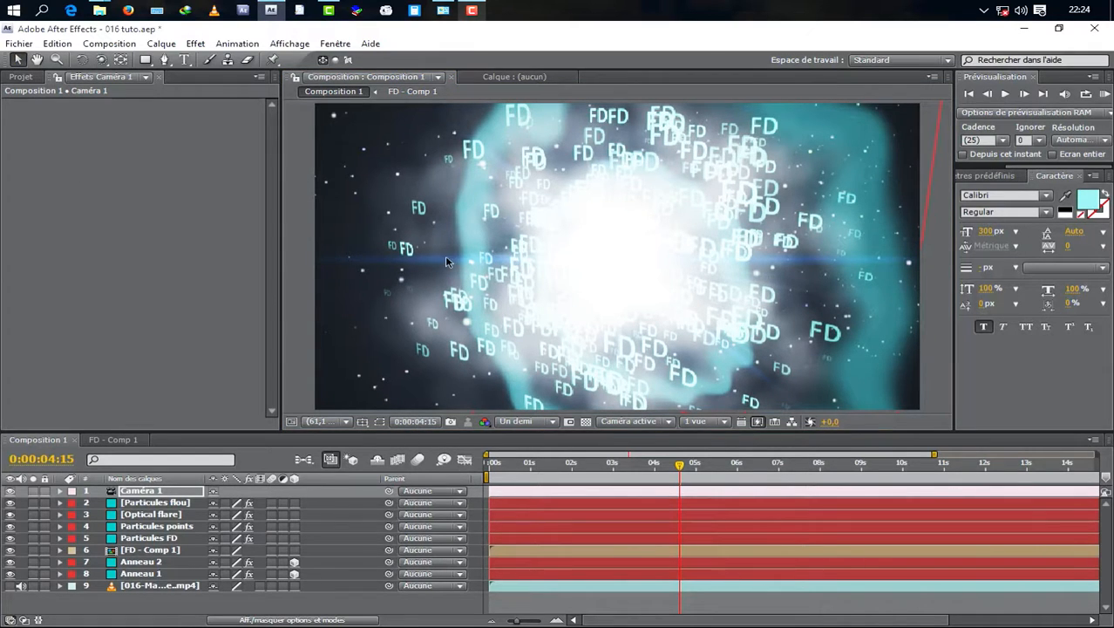
left_click(143, 494)
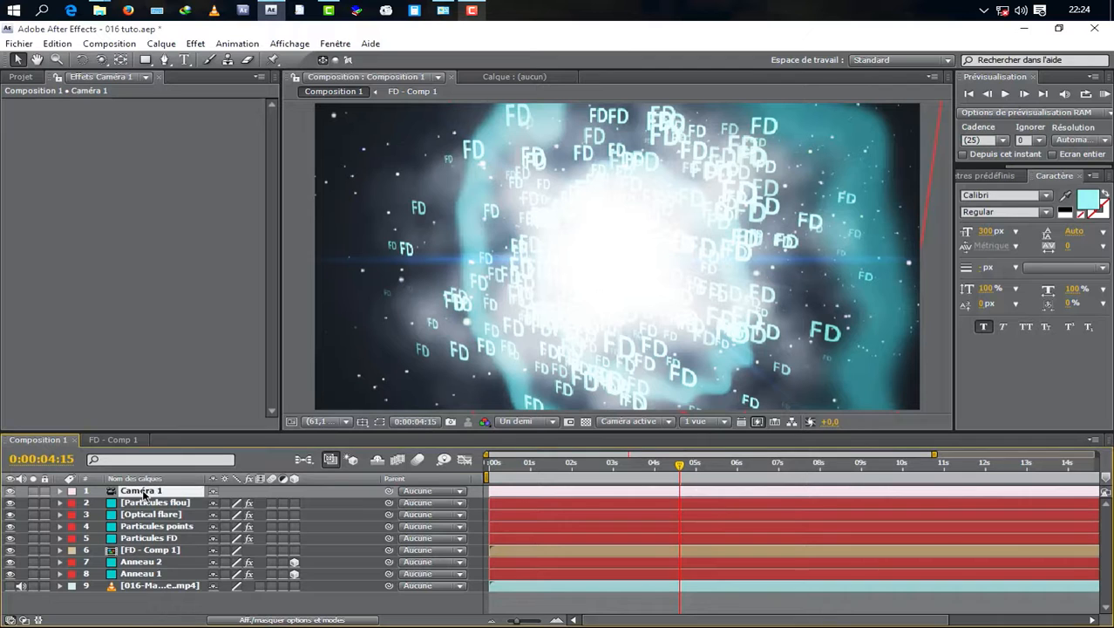
Undo the orbit moves made on Caméra 1 and save the project
left_click(52, 44)
left_click(76, 59)
left_click(57, 43)
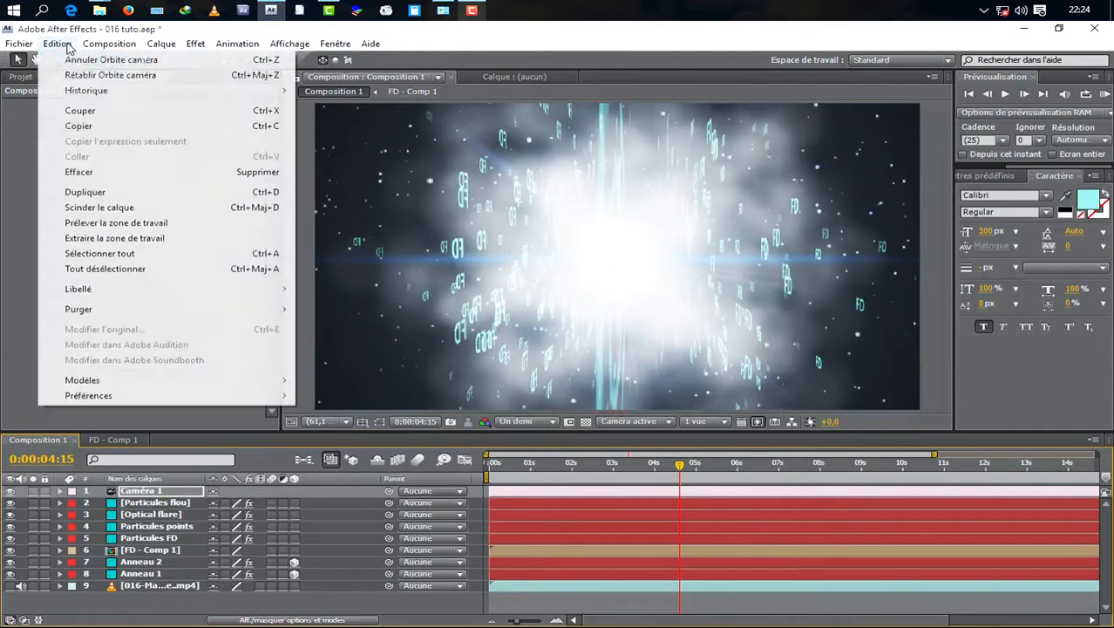
left_click(63, 58)
left_click(58, 44)
left_click(63, 57)
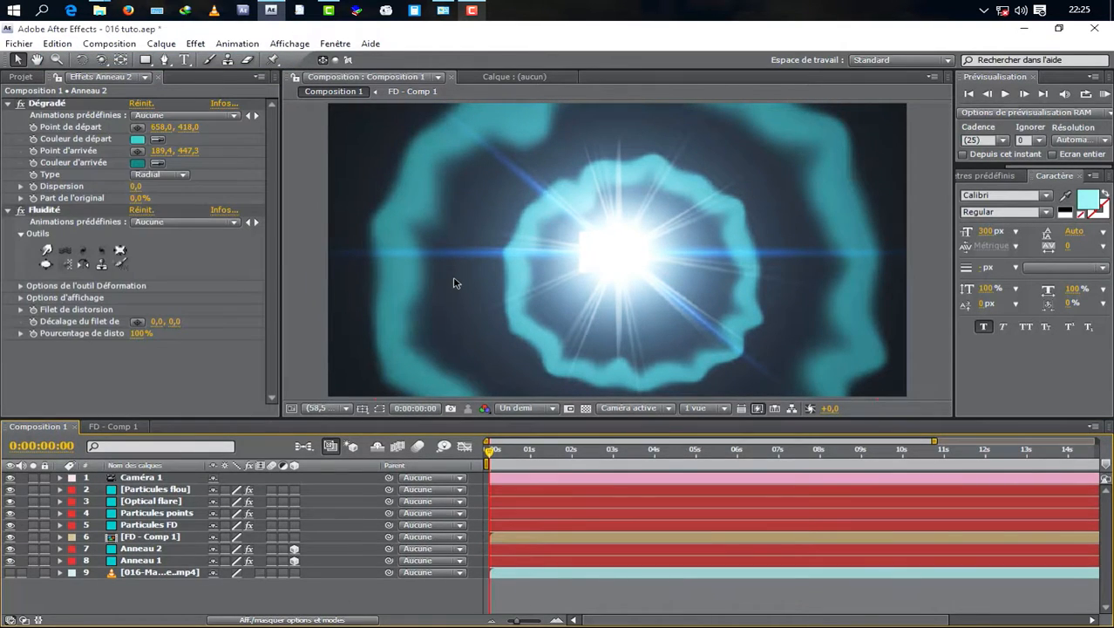
key("ctrl+s")
Move the Caméra 1 layer directly above the reference video layer, and compare the opening frame with the reference video
left_click_drag(140, 477, 133, 563)
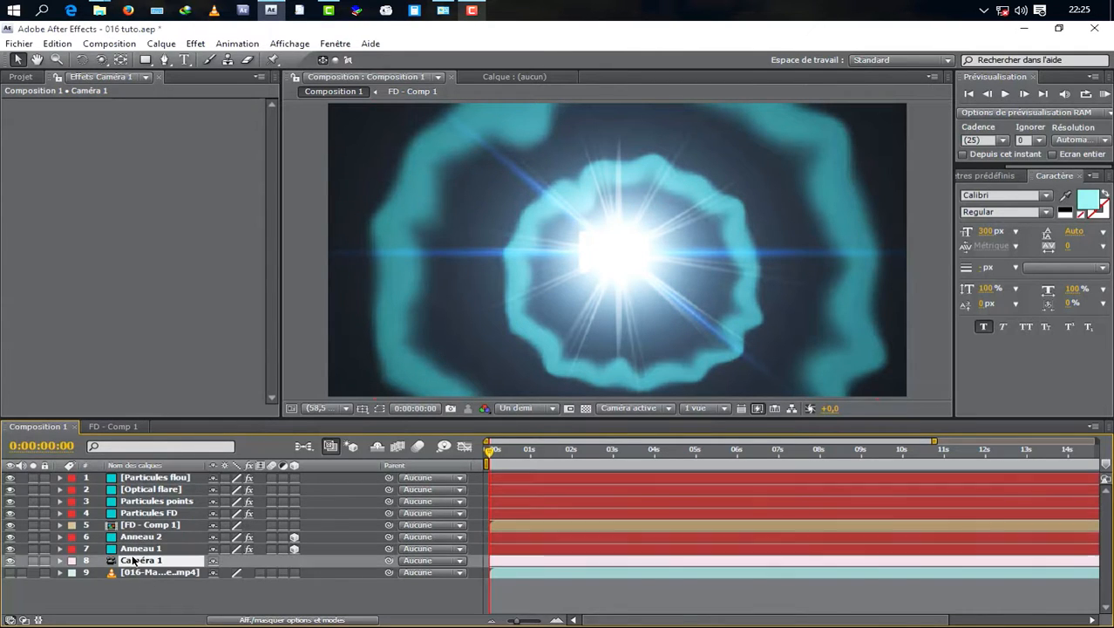
left_click(10, 573)
left_click(10, 572)
left_click(11, 574)
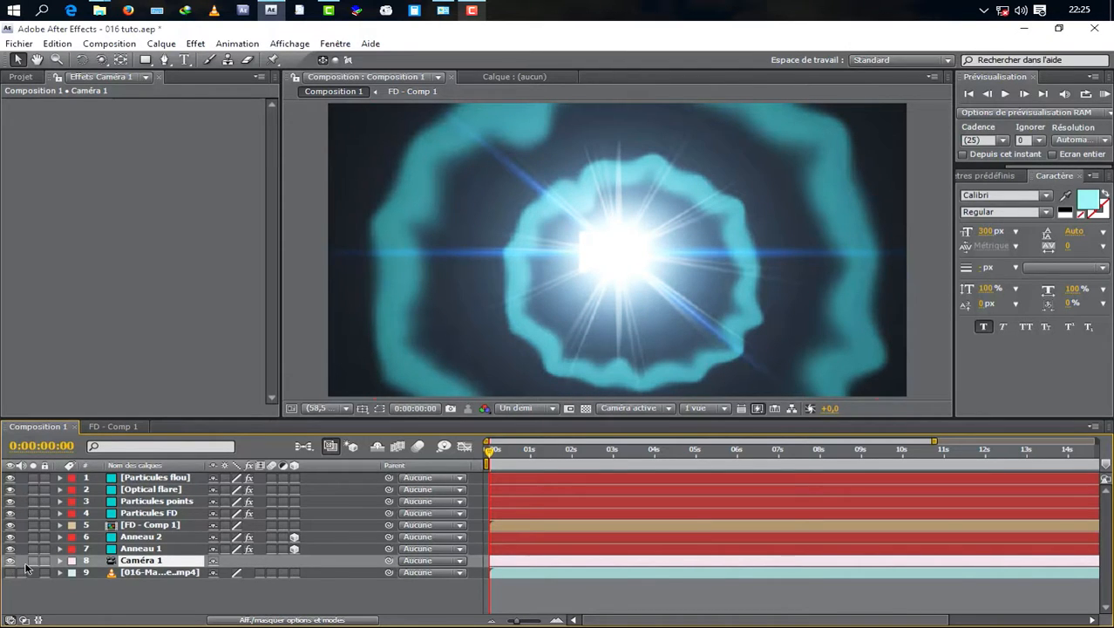
left_click(11, 573)
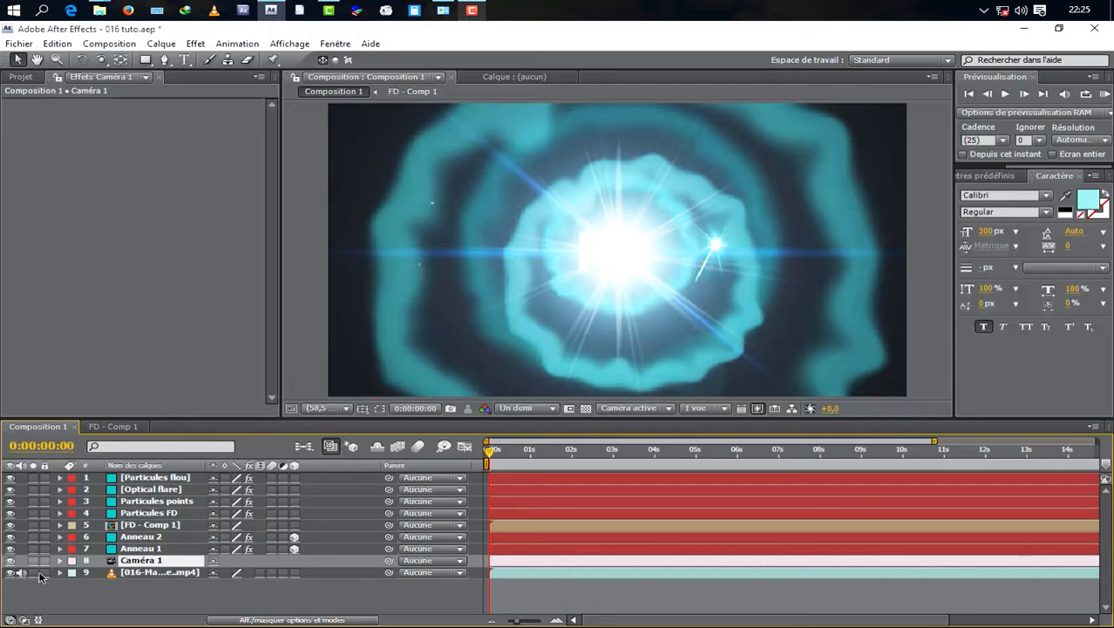
left_click(34, 572)
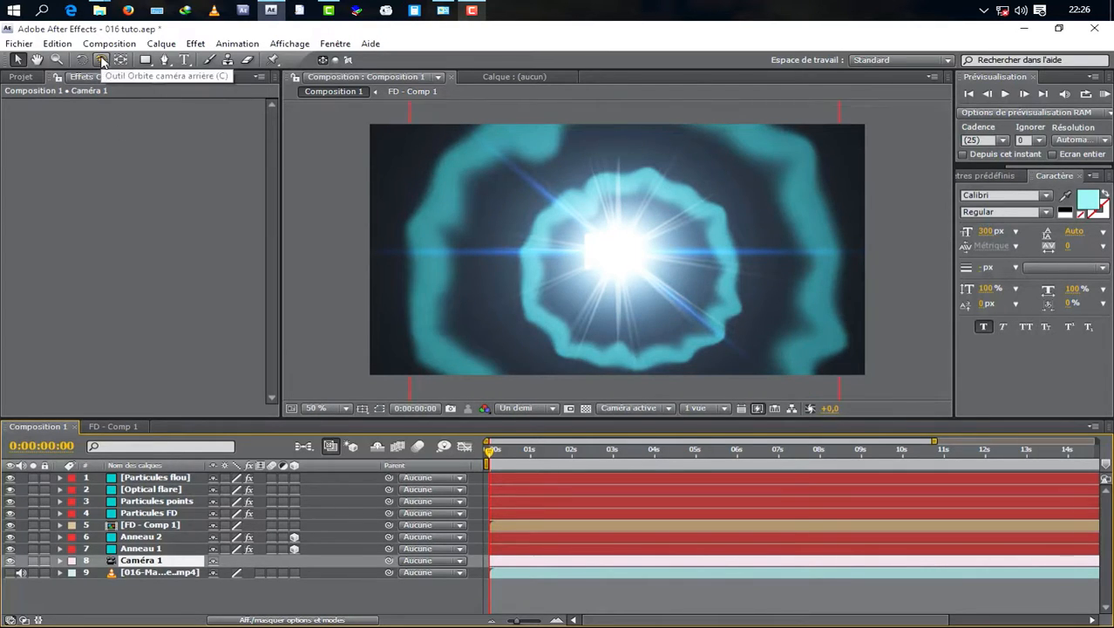
Reposition Caméra 1 to about 654, 412, -2180 so both rings surround the flare, and make the FD - Comp 1 layer 3D
left_click_drag(102, 61, 159, 104)
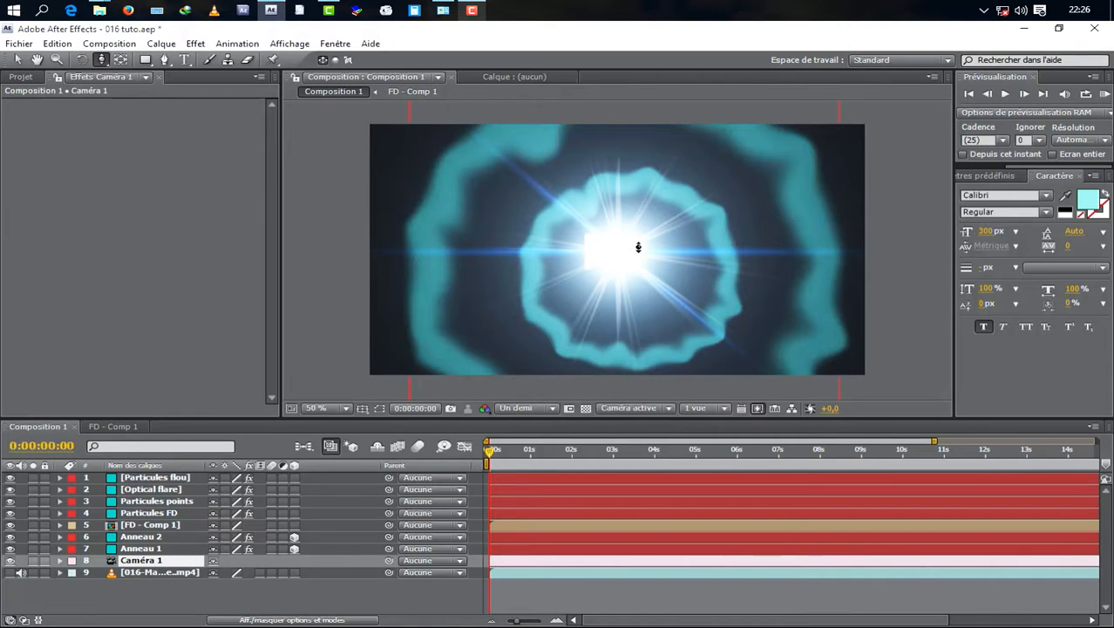
left_click_drag(633, 239, 607, 351)
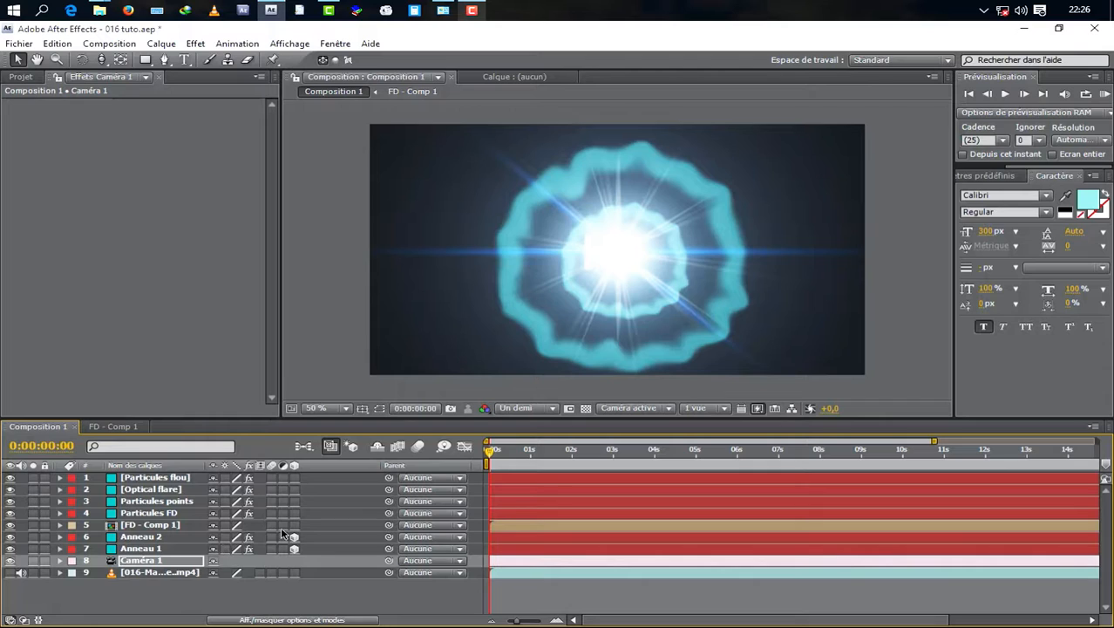
left_click(295, 526)
left_click_drag(103, 64, 144, 92)
left_click_drag(643, 241, 646, 228)
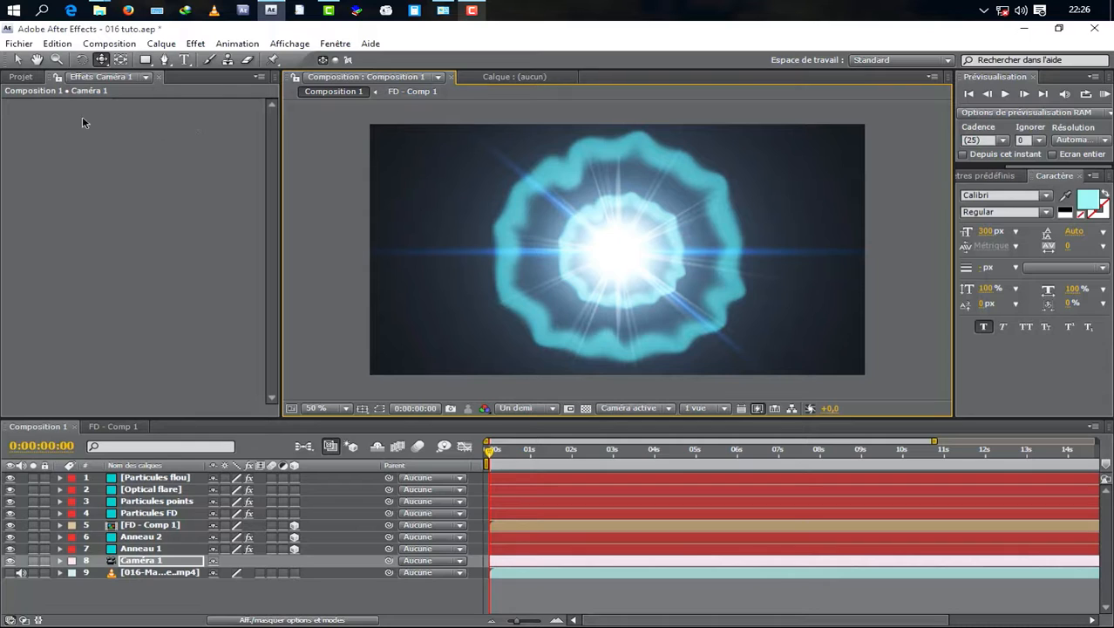
Add starting keyframes for the Point ciblé and Position of Caméra 1 at 0:00:00:00
left_click(60, 561)
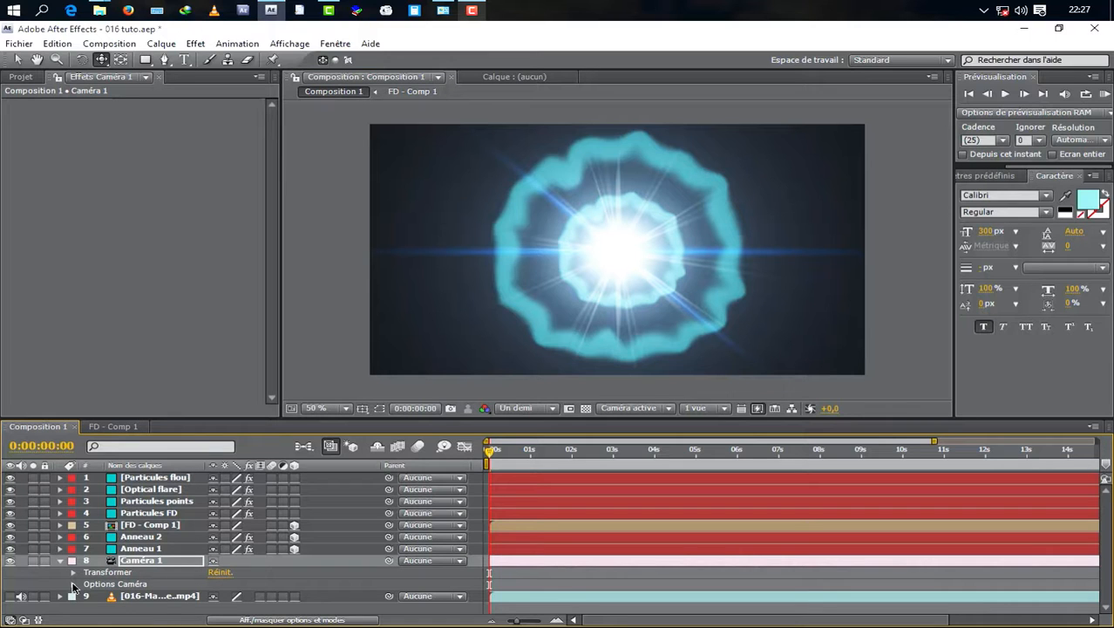
left_click(73, 584)
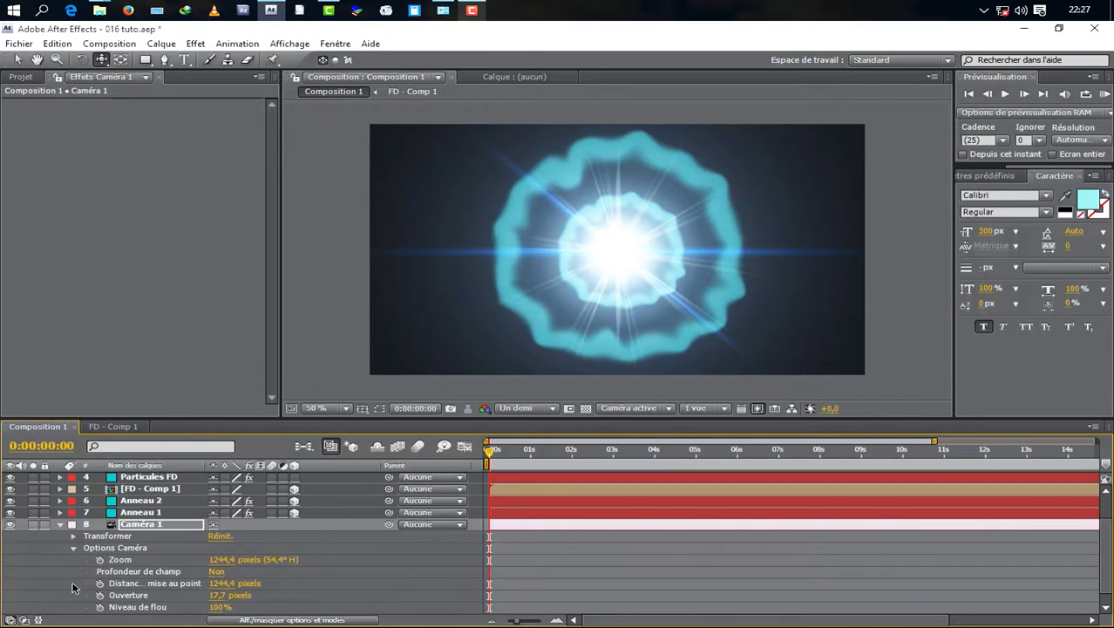
scroll(110, 572, "down", 1)
scroll(109, 573, "up", 1)
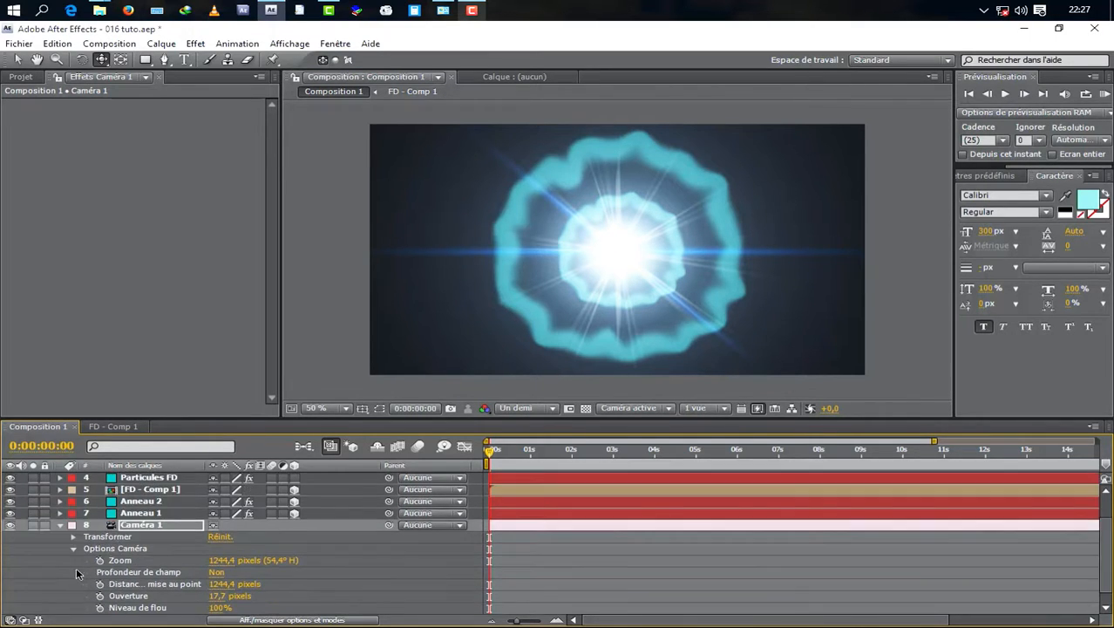
left_click(75, 547)
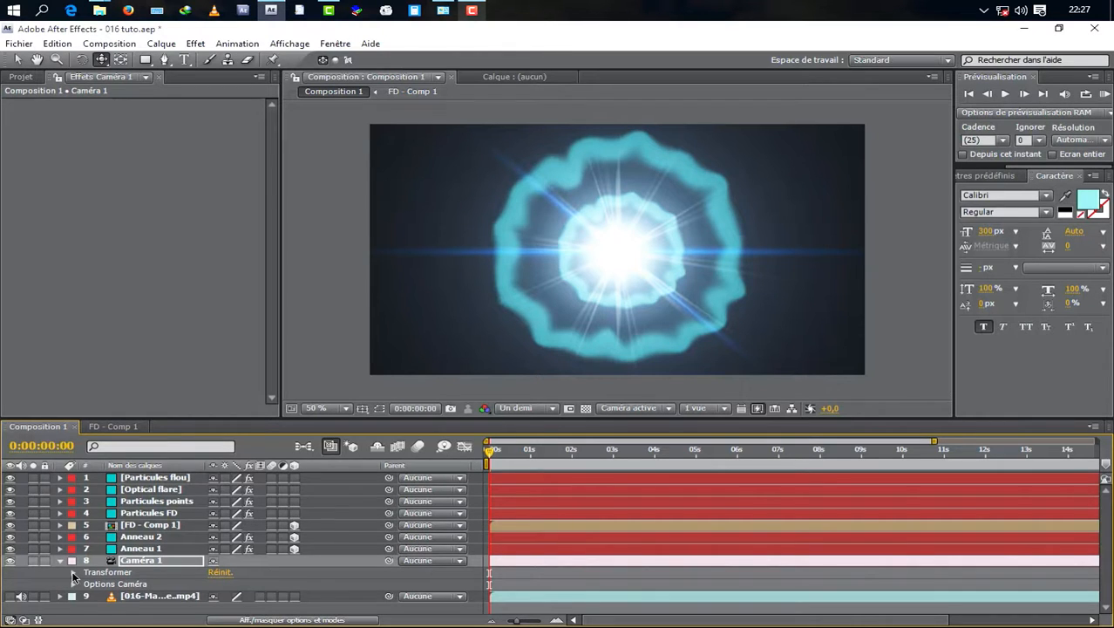
left_click(73, 573)
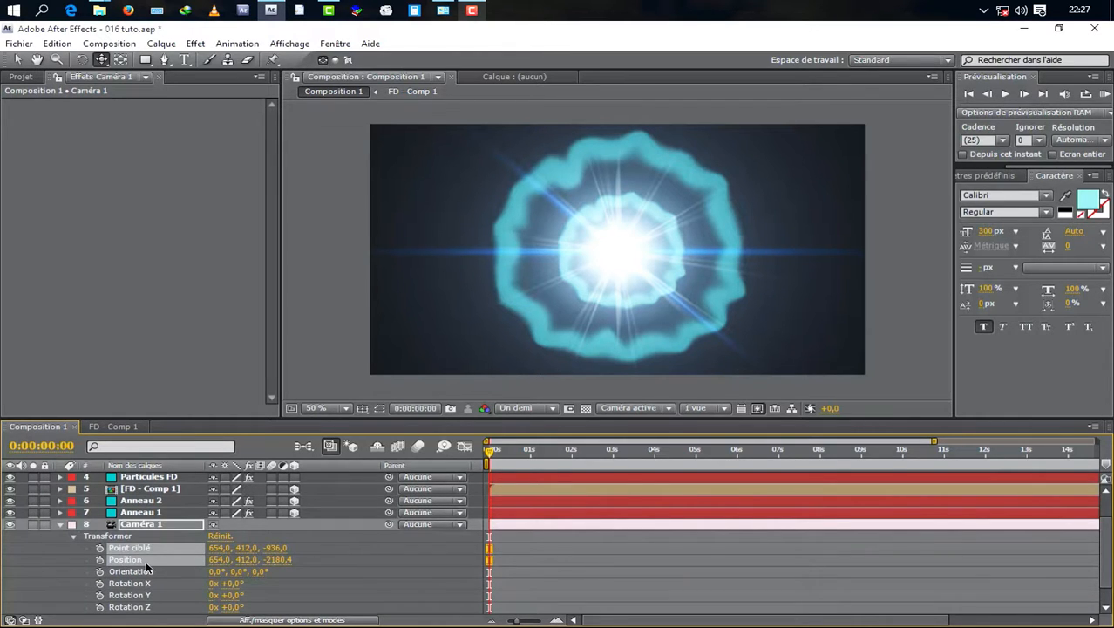
left_click(99, 559)
scroll(35, 532, "down", 2)
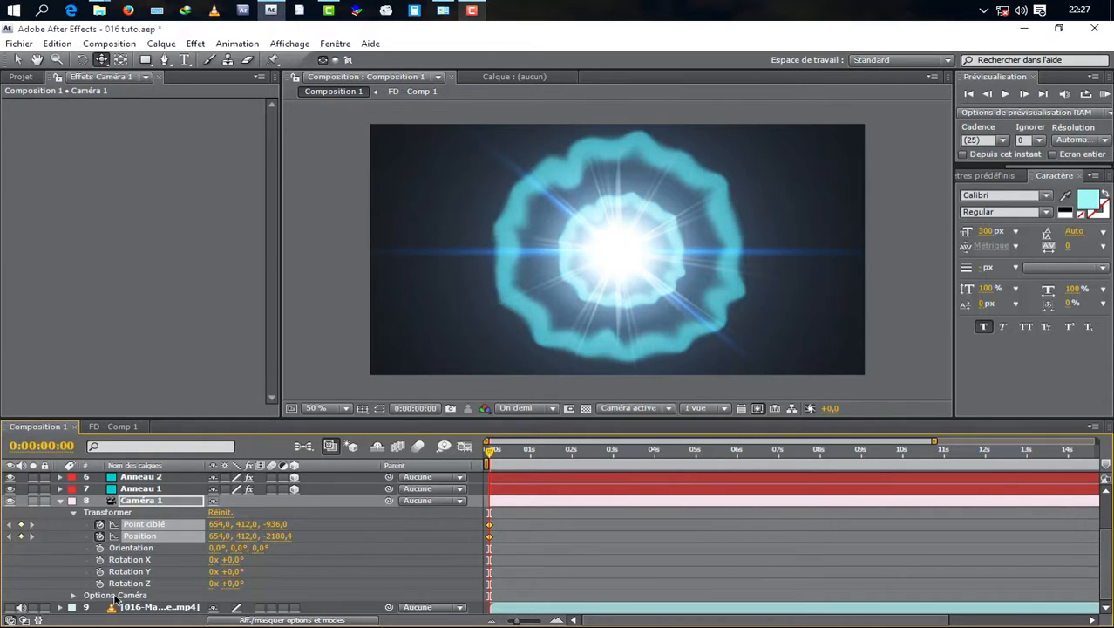
Show the reference video and scrub through its opening to 0:00:01:09 to examine the camera movement
left_click(10, 607)
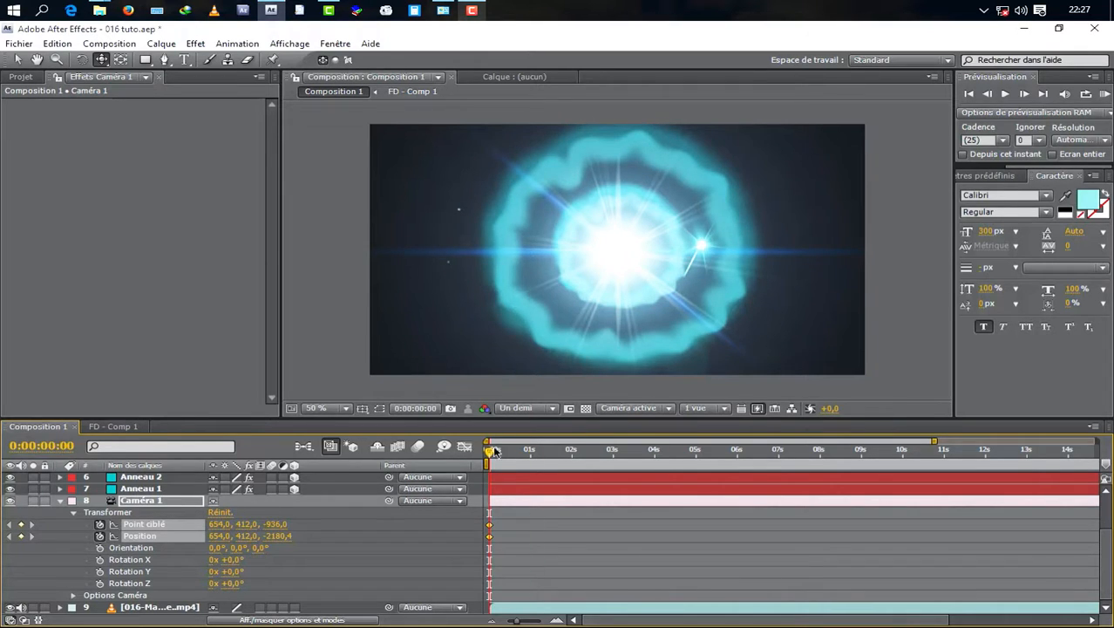
left_click(534, 449)
left_click_drag(534, 455, 490, 464)
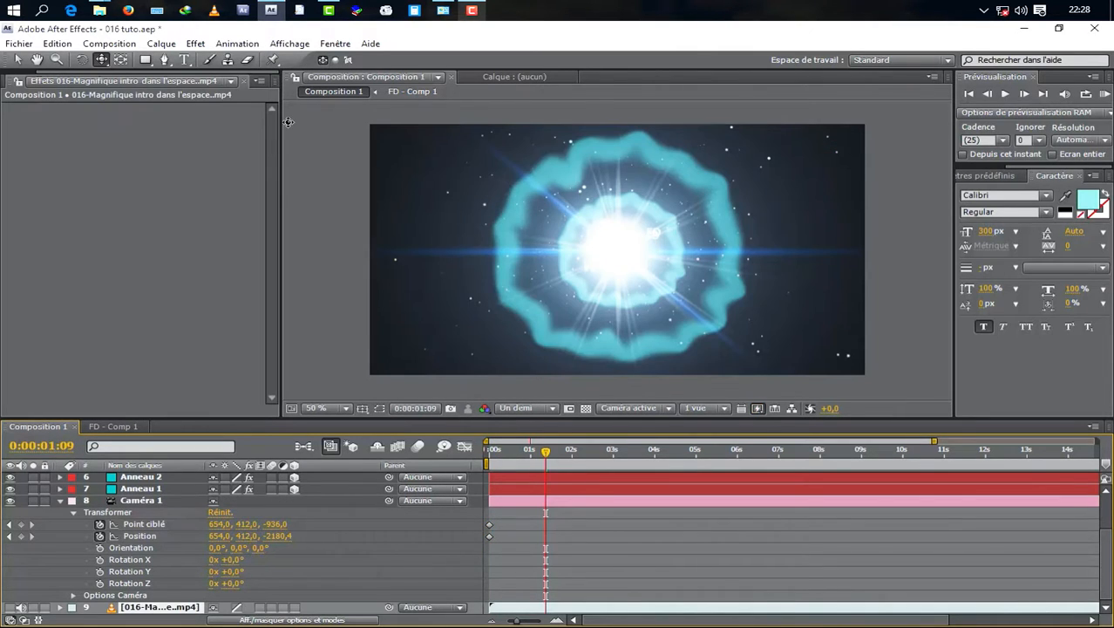
left_click_drag(101, 59, 148, 75)
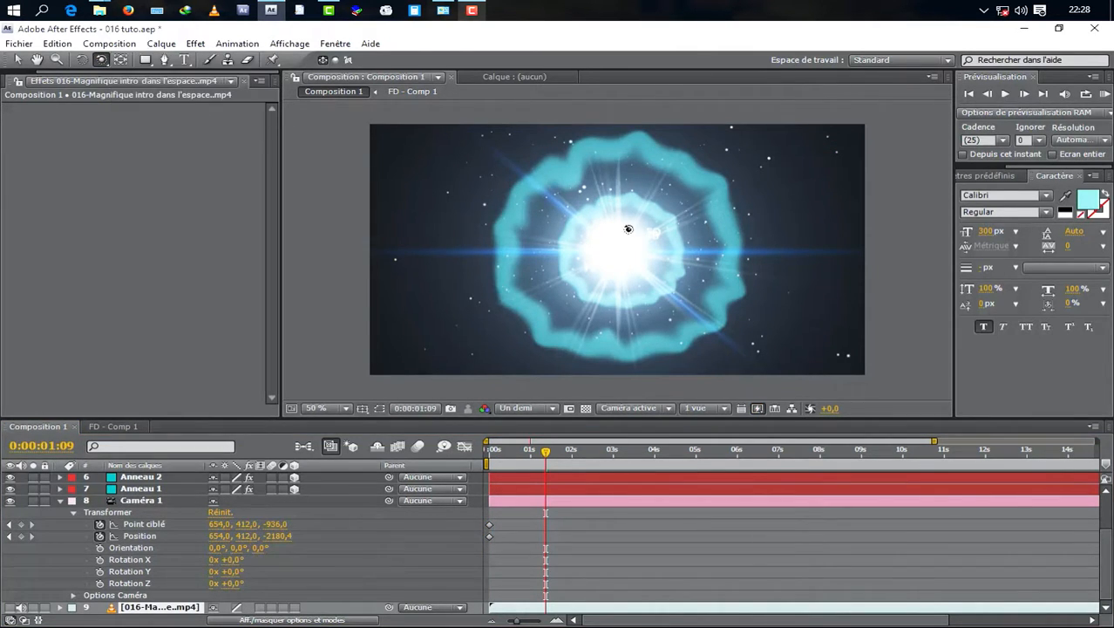
left_click_drag(763, 226, 719, 222)
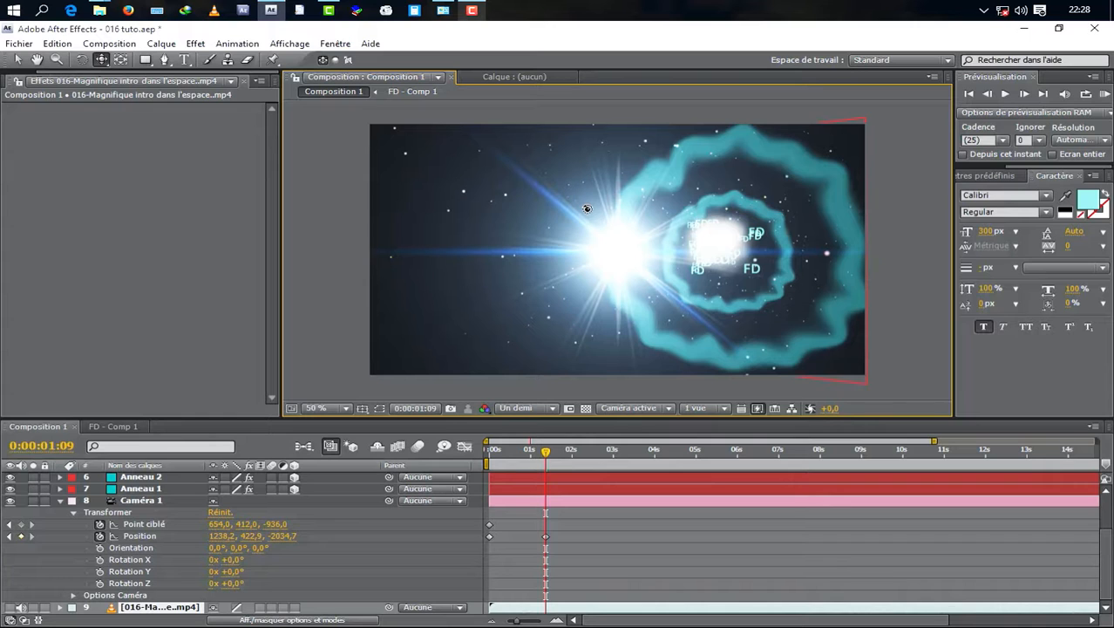
left_click_drag(755, 227, 744, 249)
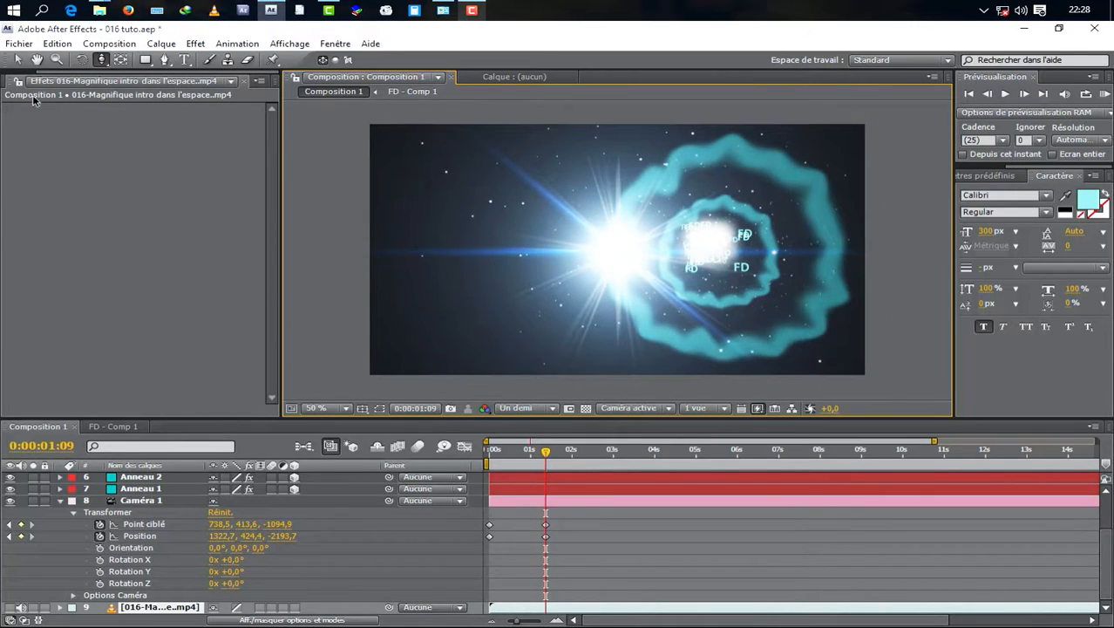
left_click(57, 44)
left_click(63, 59)
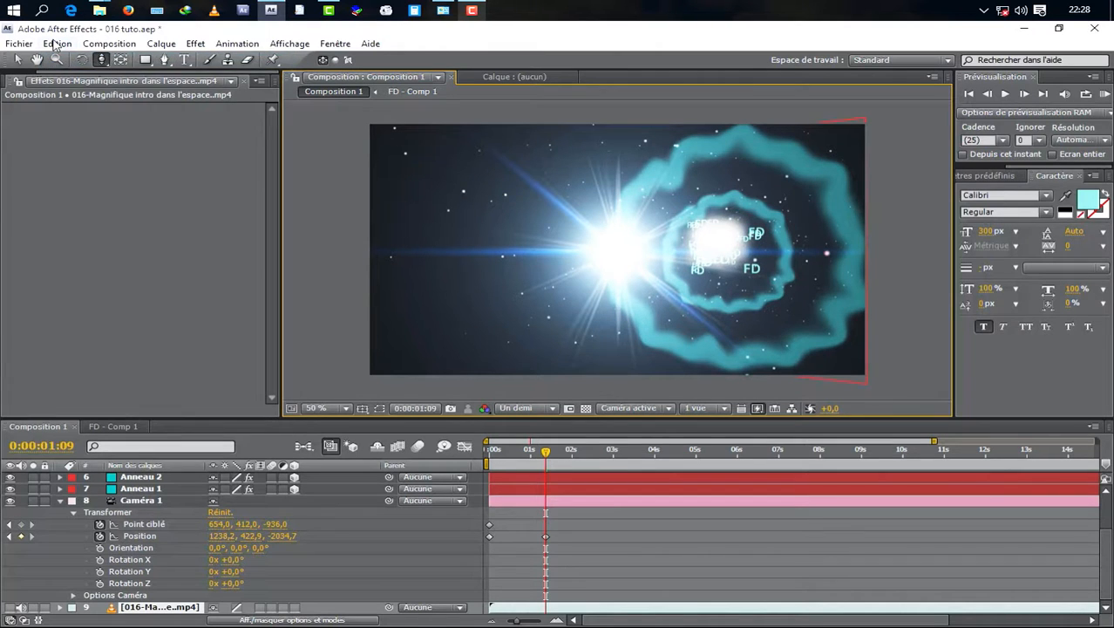
left_click(57, 44)
left_click(63, 59)
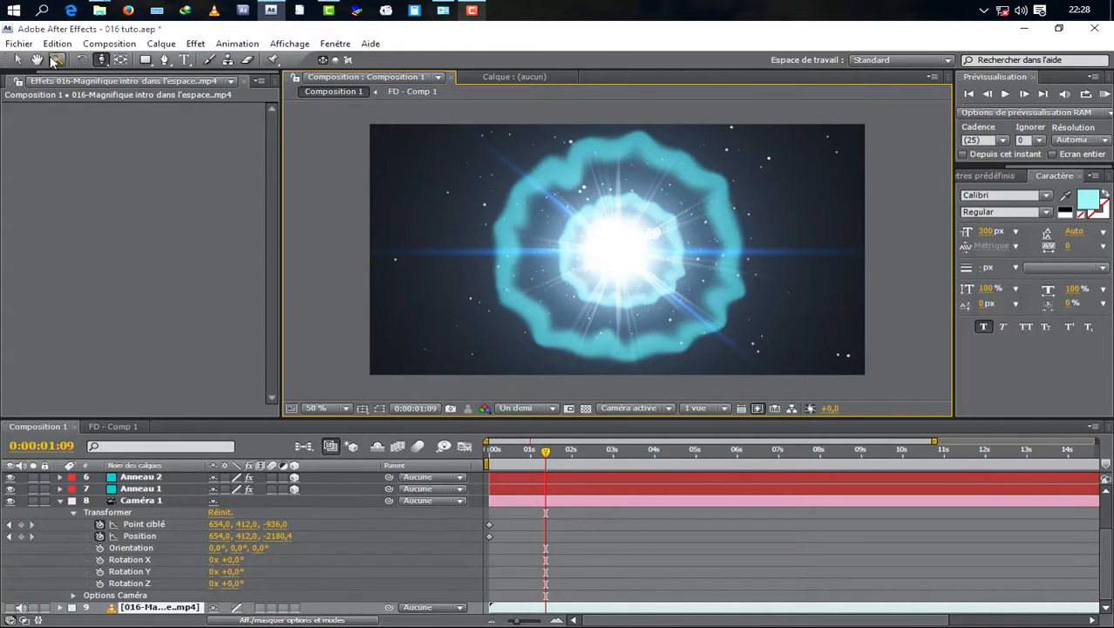
left_click(17, 59)
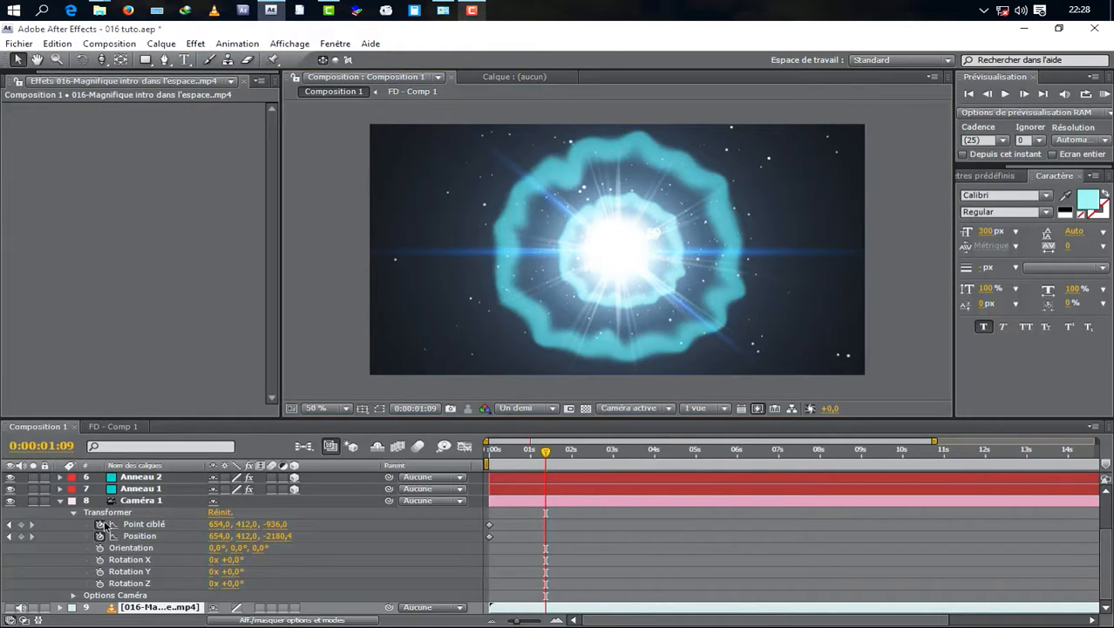
Set the Optical Flares Source Type on the Optical flare layer to 3D, save the project and collapse the layer
scroll(104, 524, "up", 3)
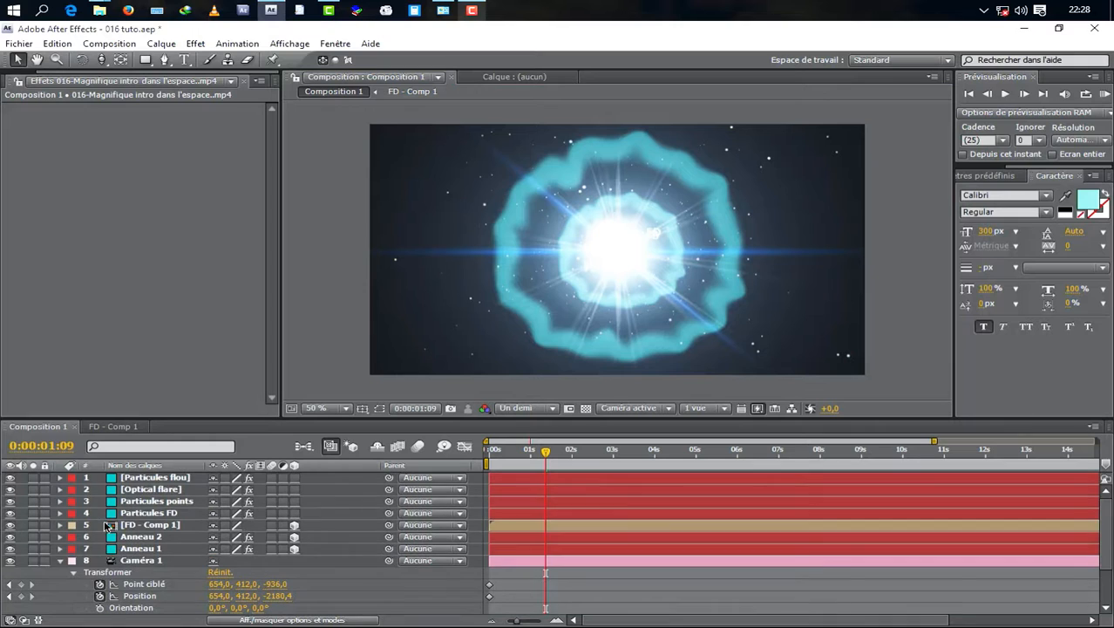
left_click(157, 491)
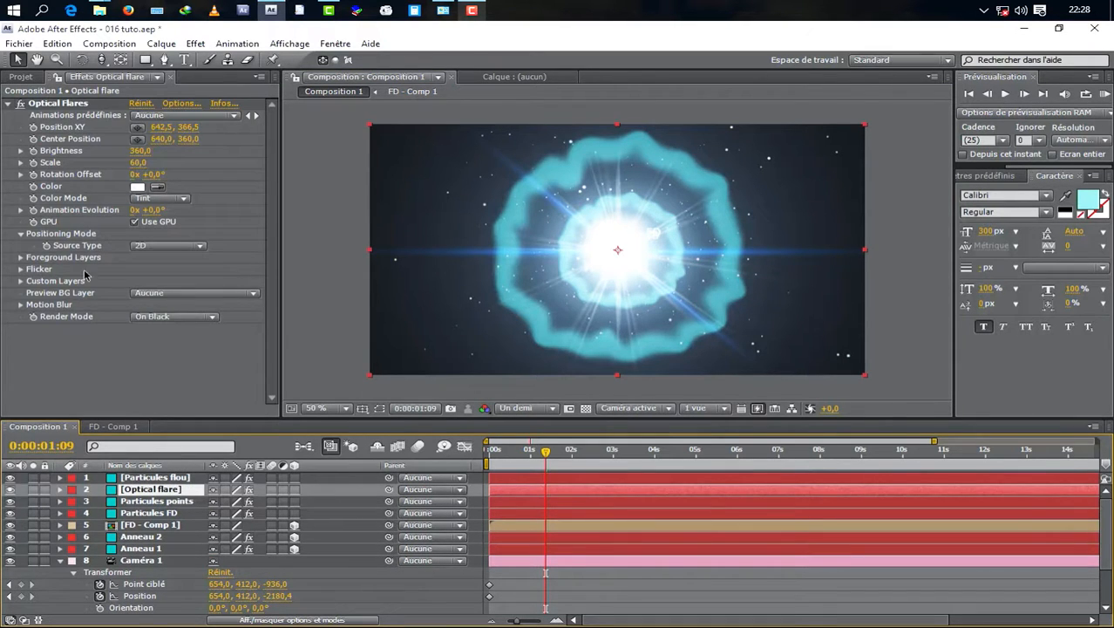
left_click(157, 248)
left_click(161, 263)
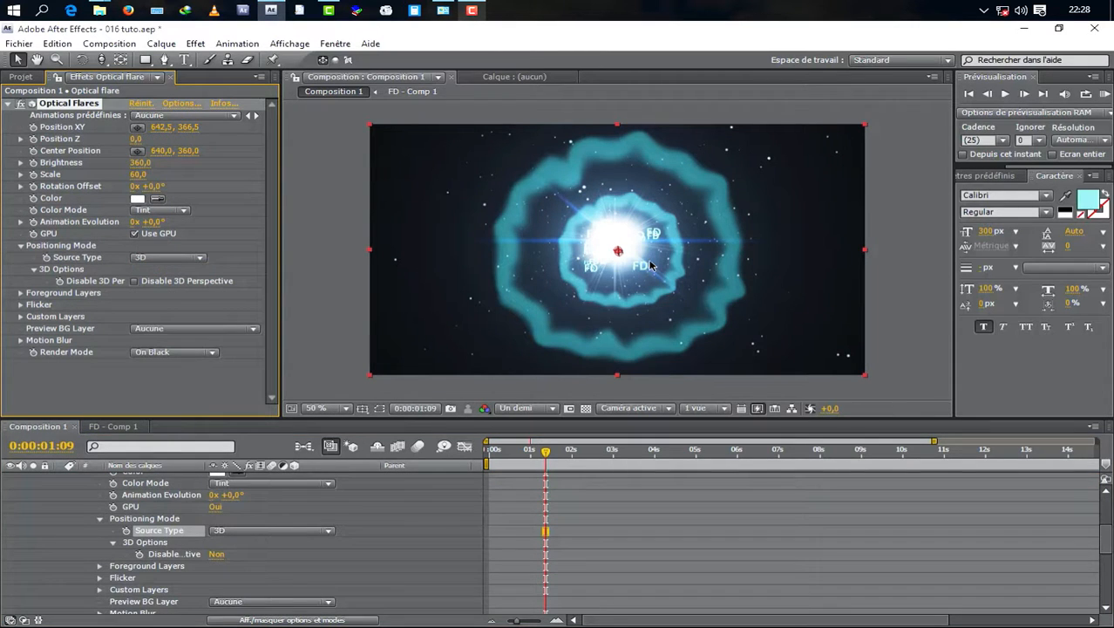
key("ctrl+s")
scroll(144, 532, "up", 5)
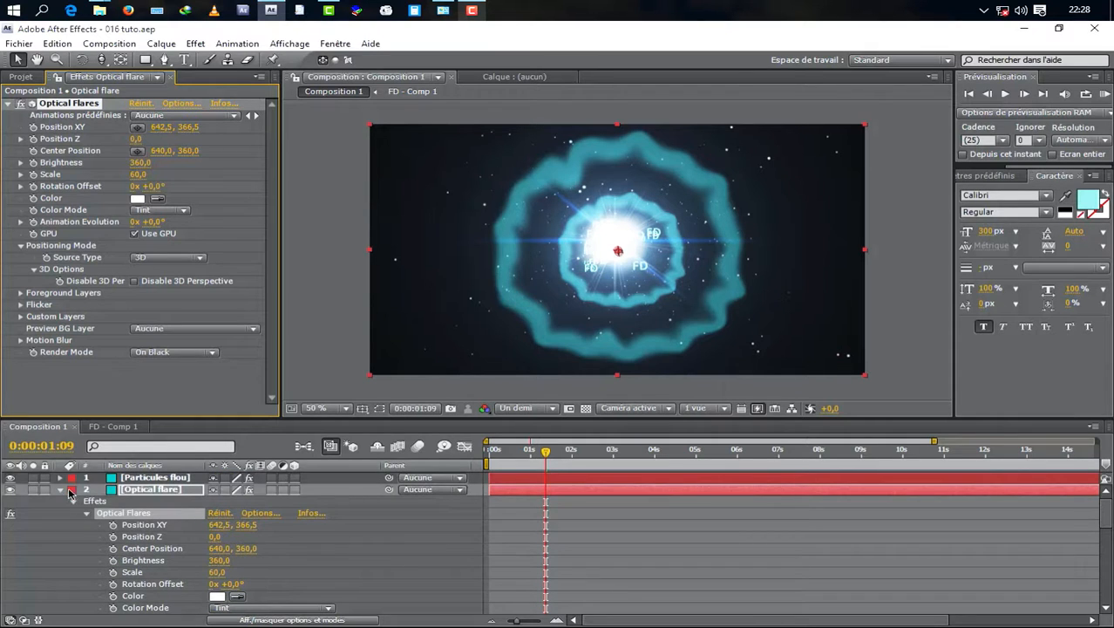
left_click(59, 490)
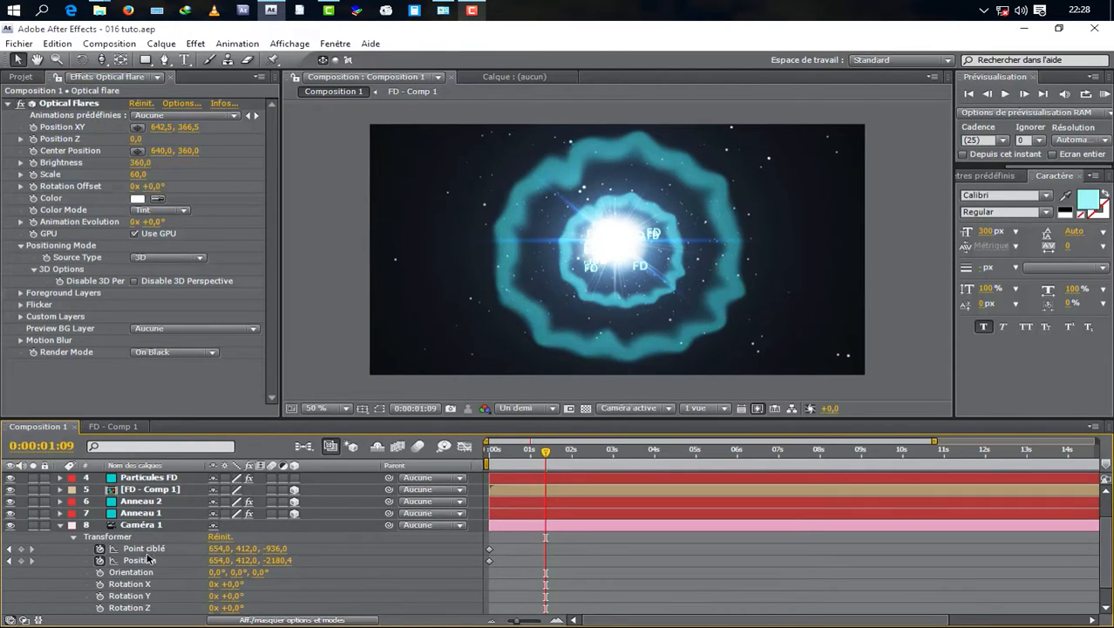
Compare the scene with the reference video while moving the playhead to 0:00:01:15, and reselect Caméra 1 with the video hidden
scroll(150, 558, "down", 2)
left_click(153, 525)
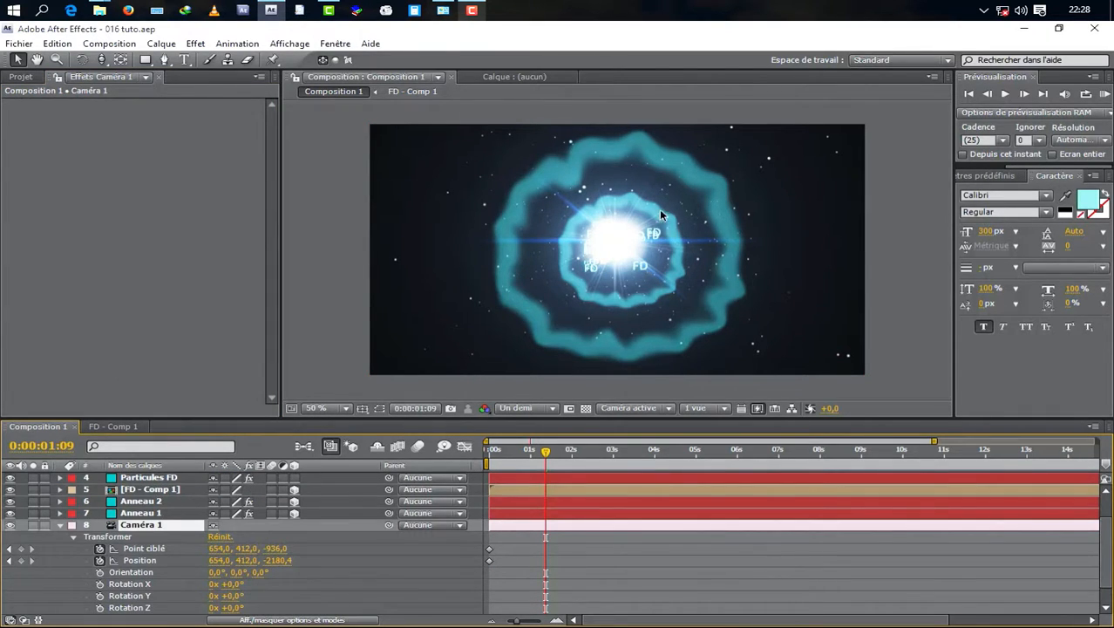
scroll(202, 571, "down", 2)
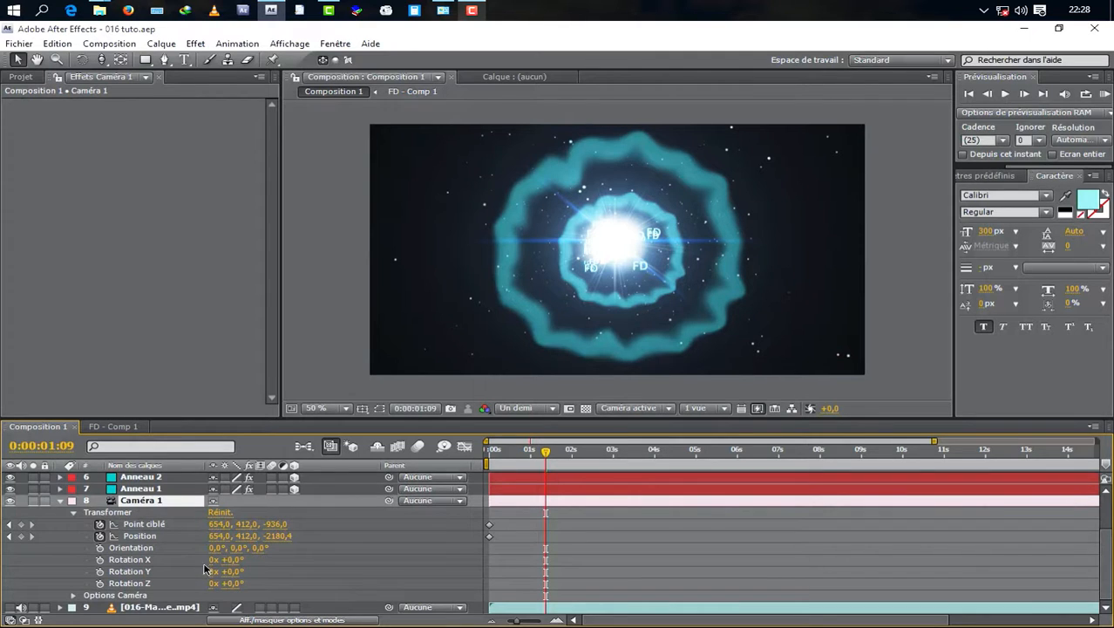
left_click(150, 606)
left_click(10, 608)
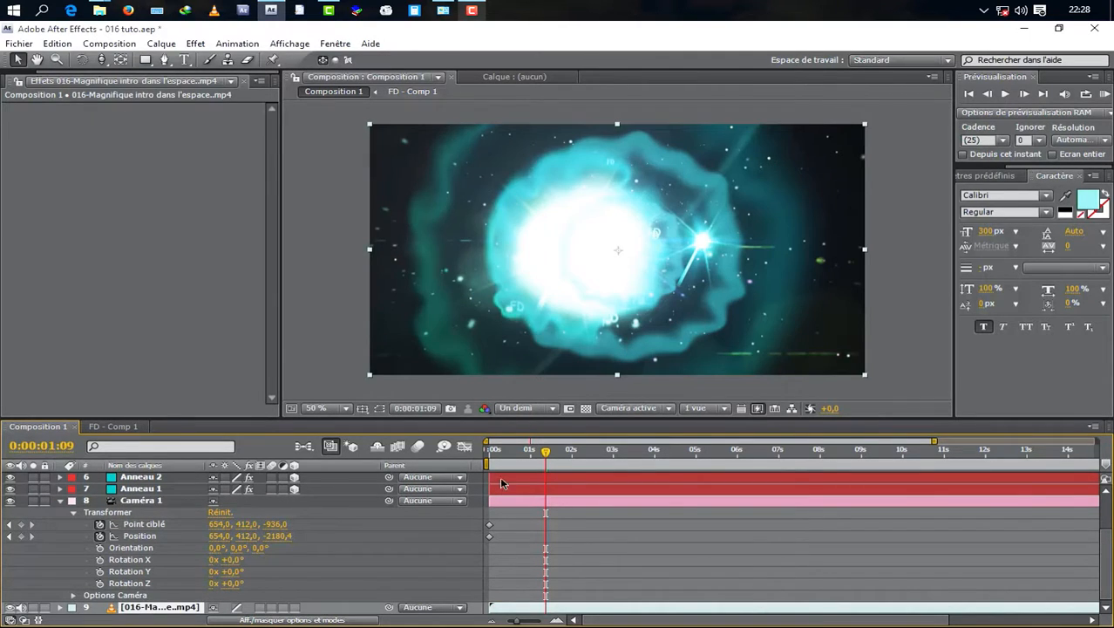
mouse_move(547, 455)
left_mouse_down()
mouse_move(529, 470)
mouse_move(557, 471)
left_mouse_up()
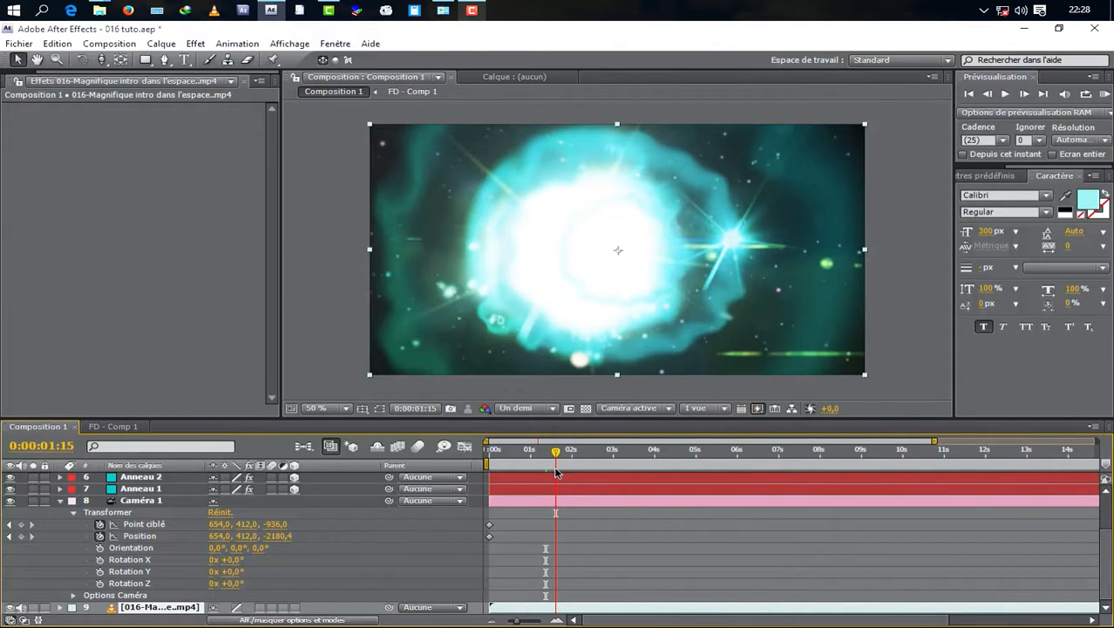
left_click(9, 608)
left_click(167, 501)
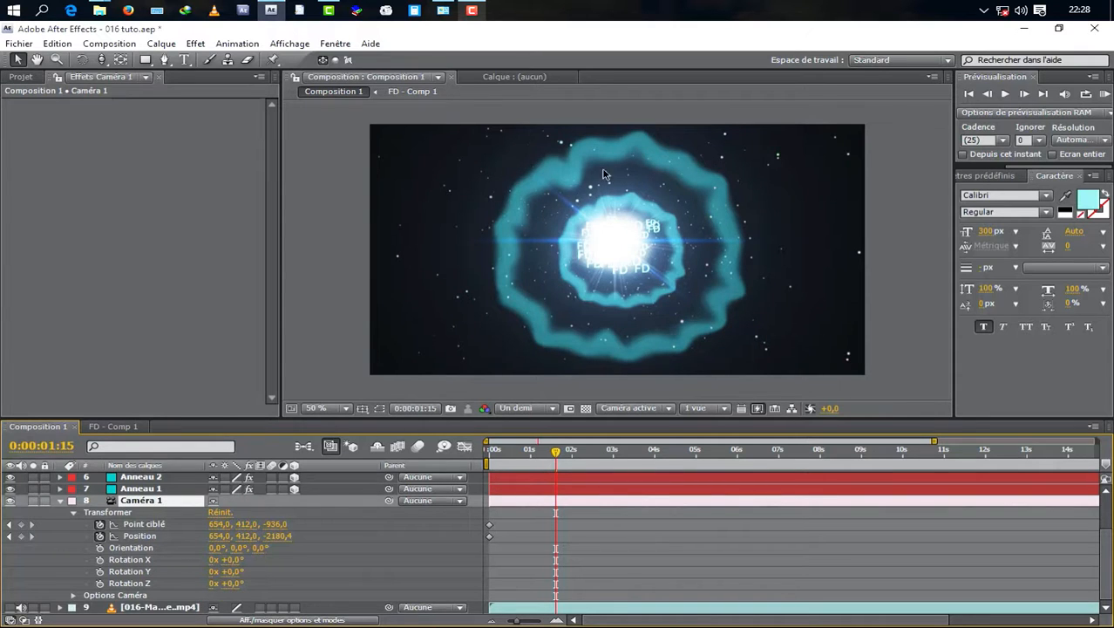
Orbit and track Caméra 1 at 0:00:01:15 to a closer, slightly angled view, with its Position at about 929, 370, -1491
left_click_drag(101, 60, 158, 81)
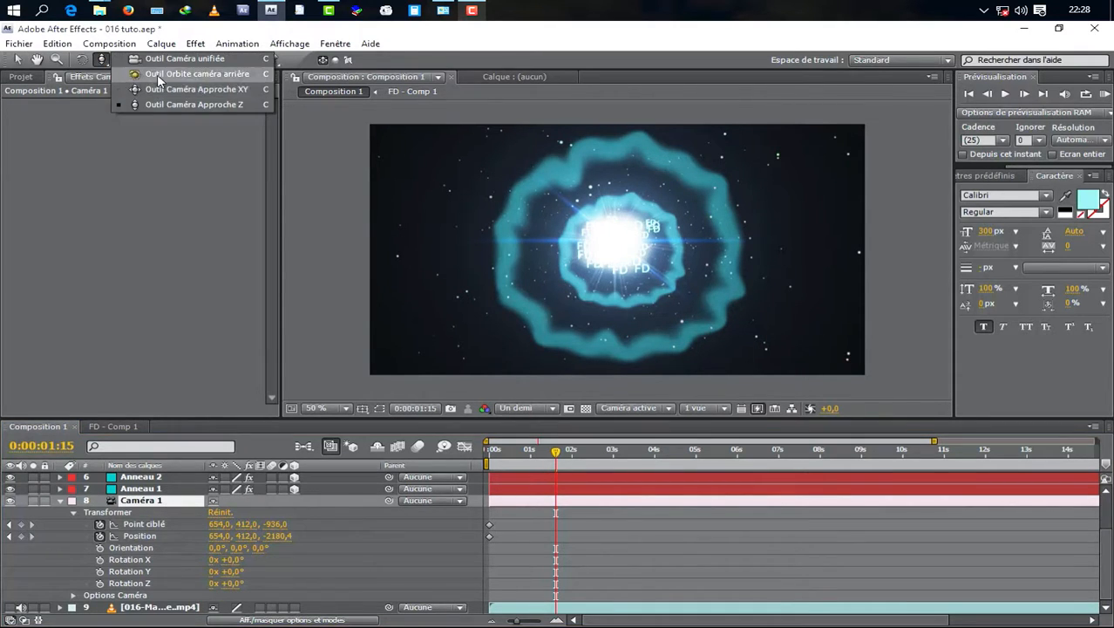
left_click(159, 75)
left_click_drag(691, 221, 697, 264)
key("c")
key("c")
key("c")
key("c")
key("c")
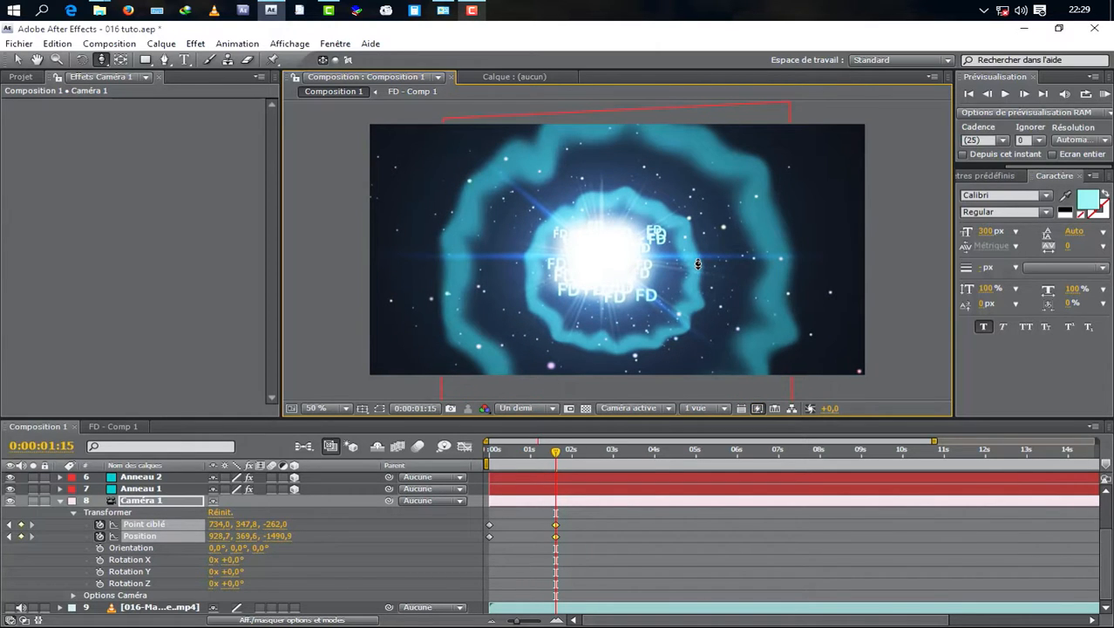
Compare the scene with the reference video, then move Caméra 1 closer at 0:00:01:15, with its Position at about 894, 366, -1270
left_click(10, 607)
left_click(10, 501)
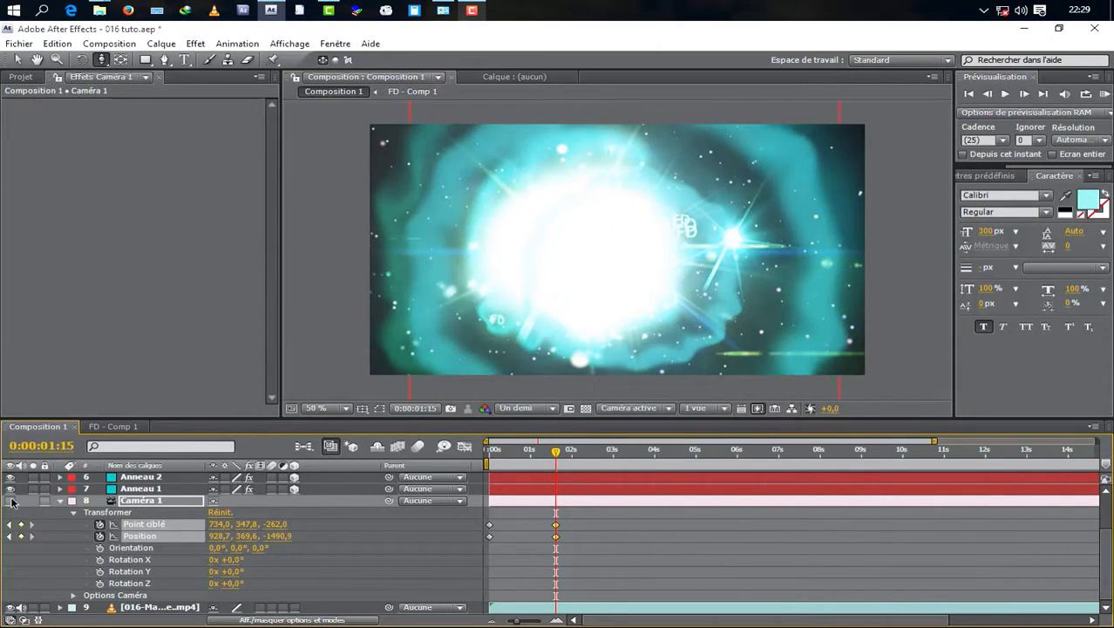
left_click(9, 501)
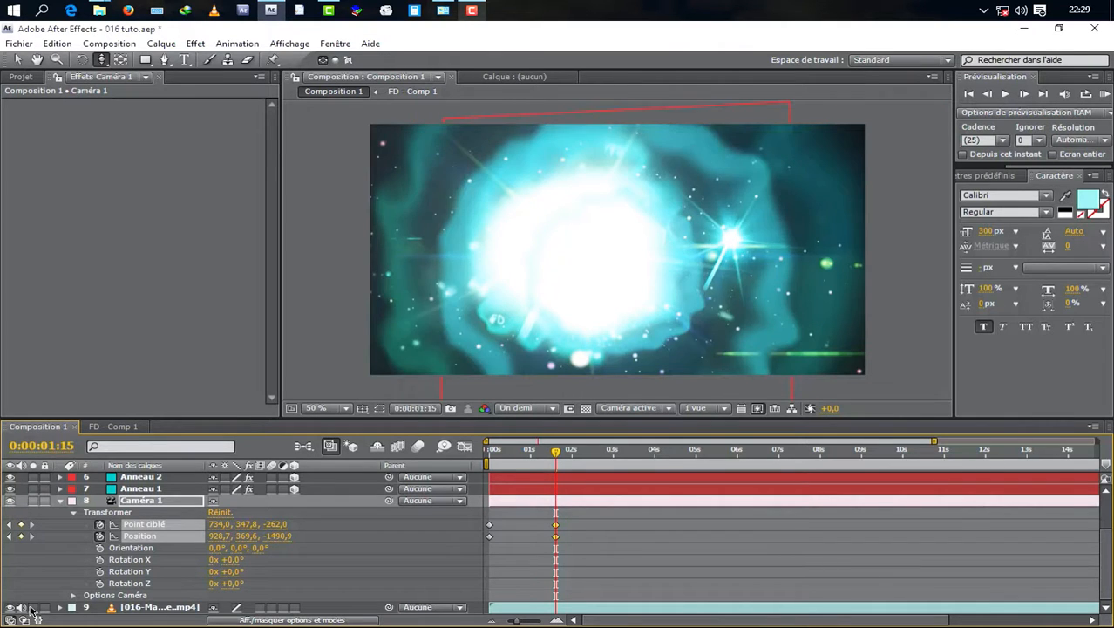
left_click(33, 608)
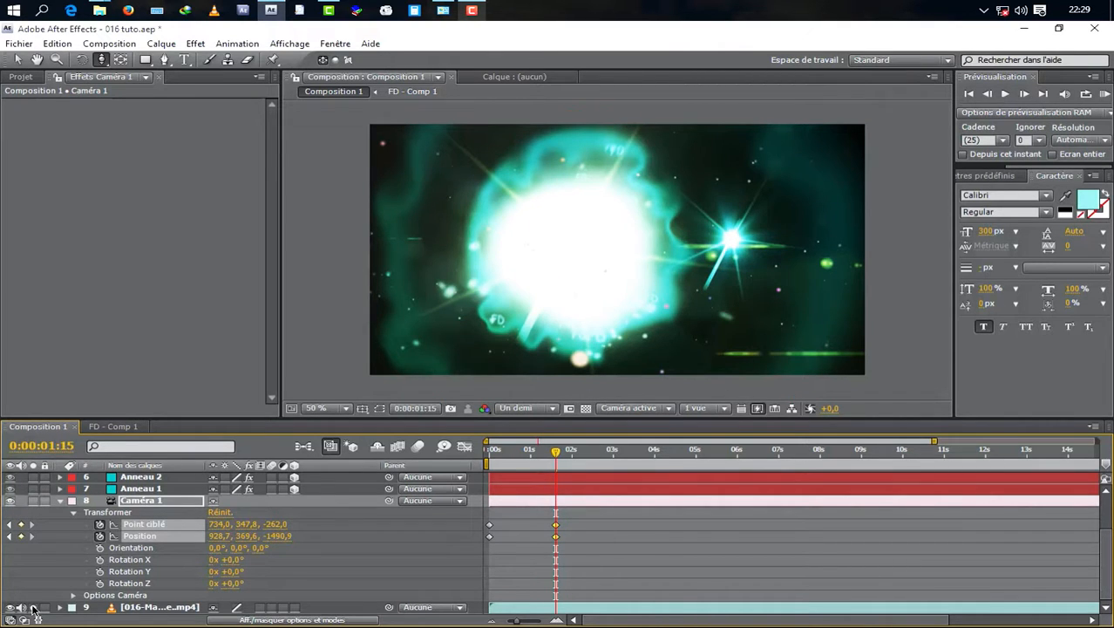
left_click(33, 608)
left_click(11, 607)
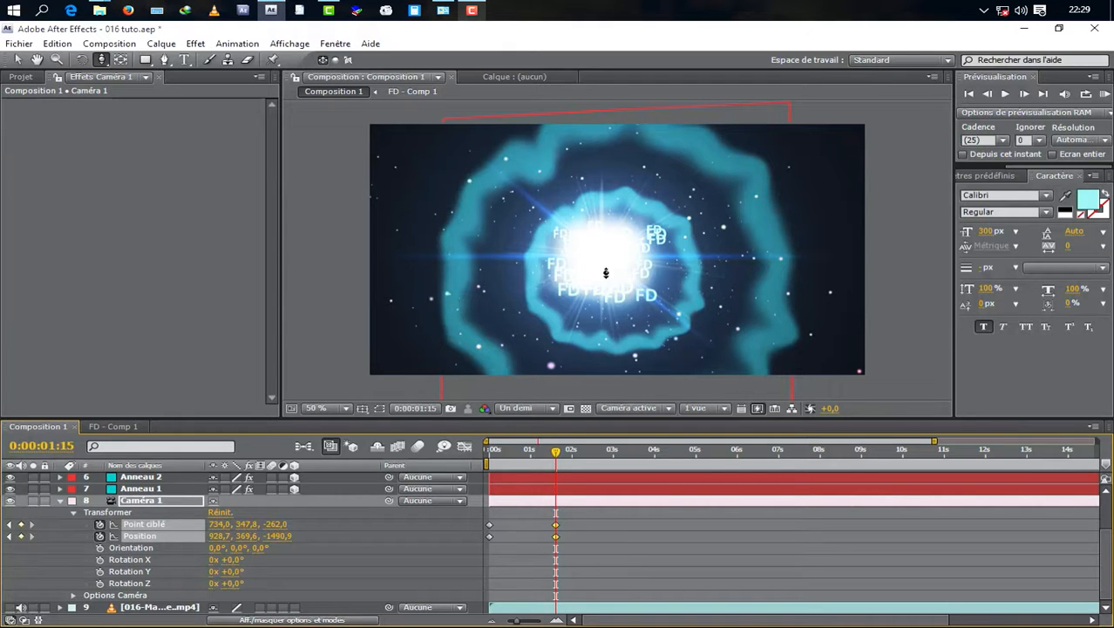
left_click_drag(606, 273, 622, 252)
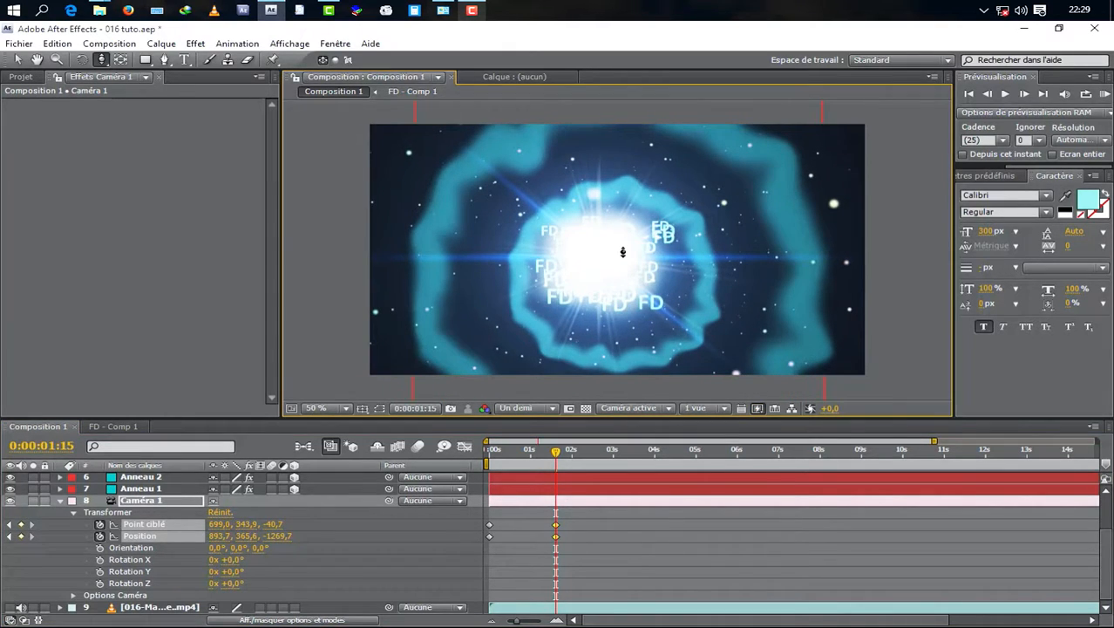
Move the Anneau 1 and Anneau 2 layers together slightly upward to centre them around the explosion
left_click(124, 490)
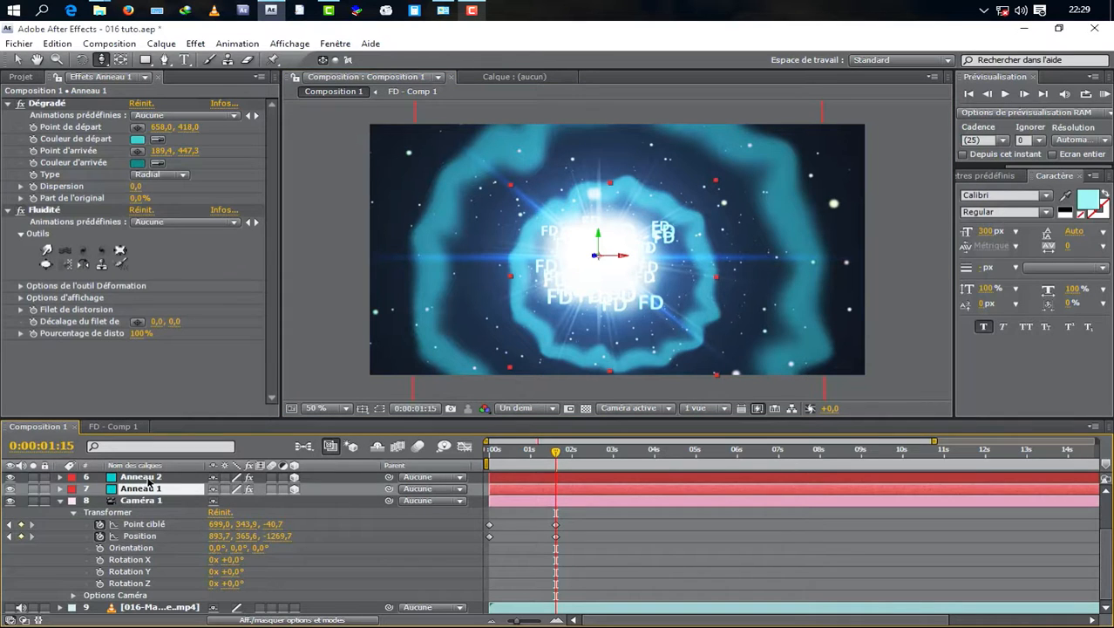
left_click(148, 478, "shift")
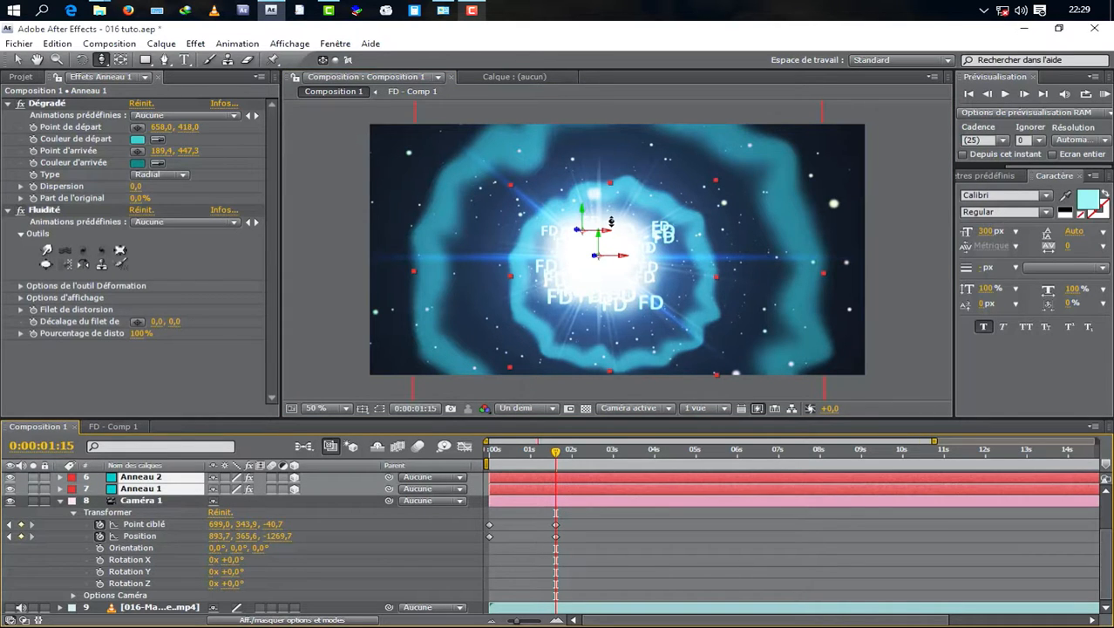
left_click(17, 60)
left_click_drag(593, 218, 584, 204)
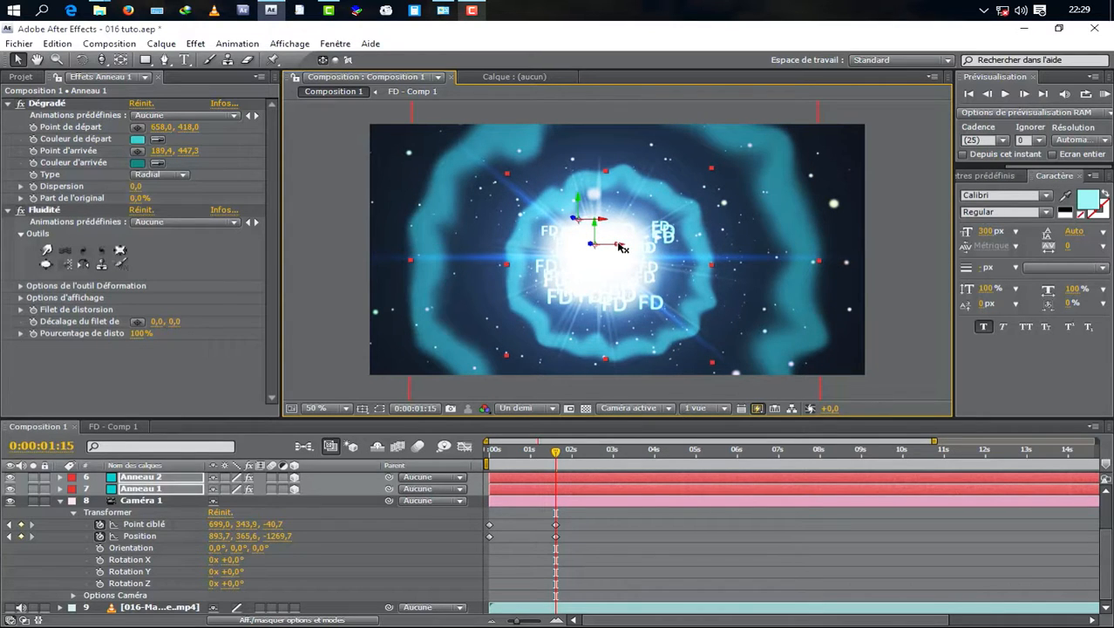
Move Caméra 1 closer to the explosion at 0:00:01:15, with its Position at about 877, 370, -1163
left_click(101, 61)
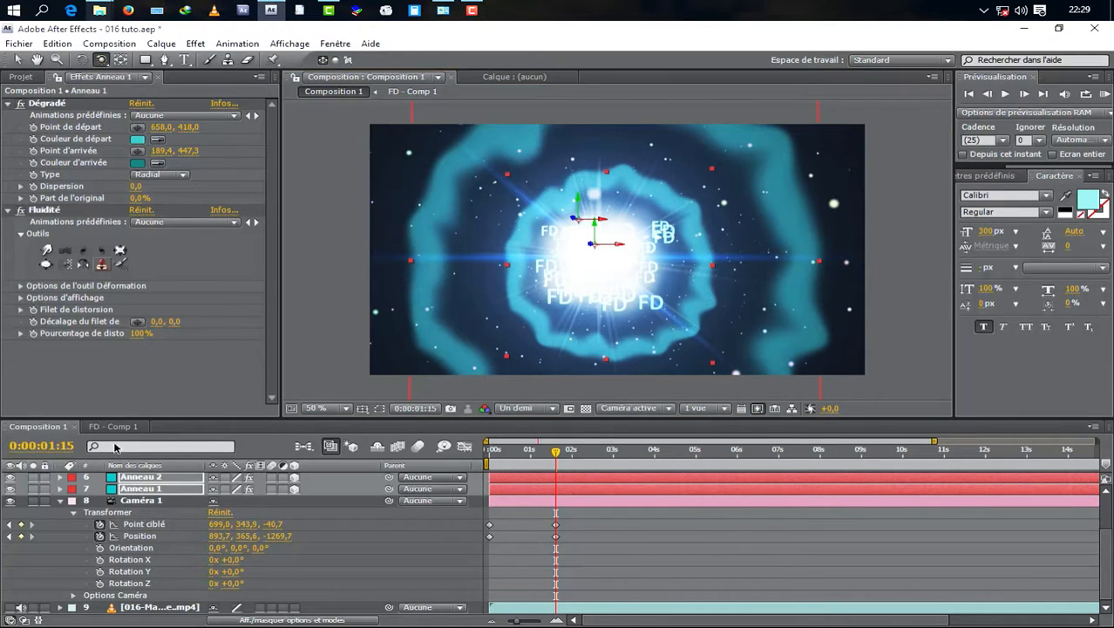
left_click(159, 502)
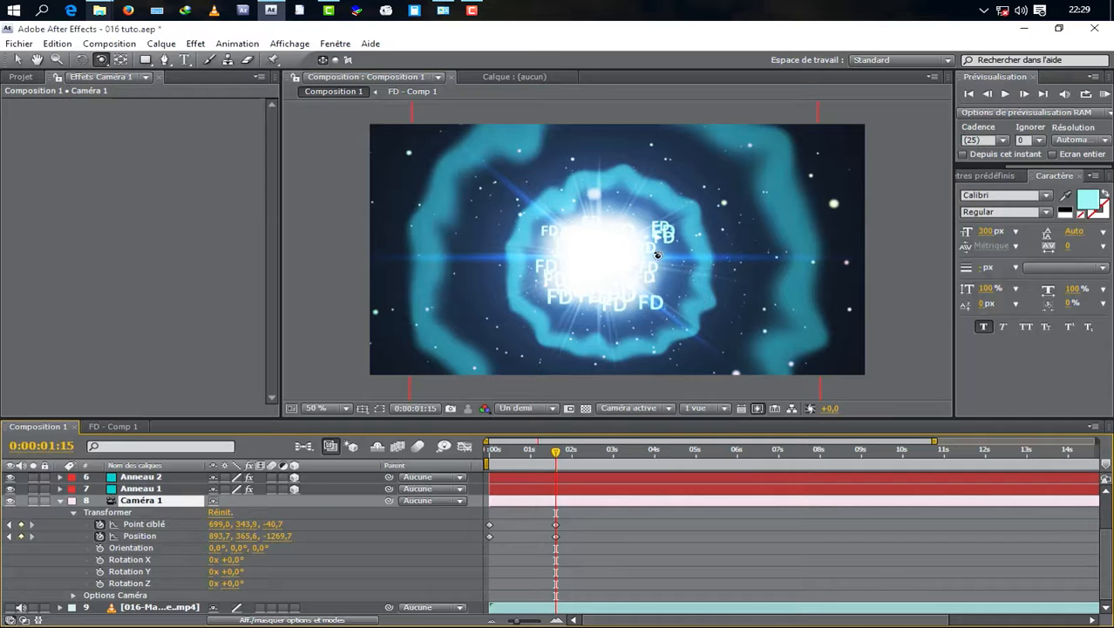
key("c")
left_click_drag(632, 262, 634, 246)
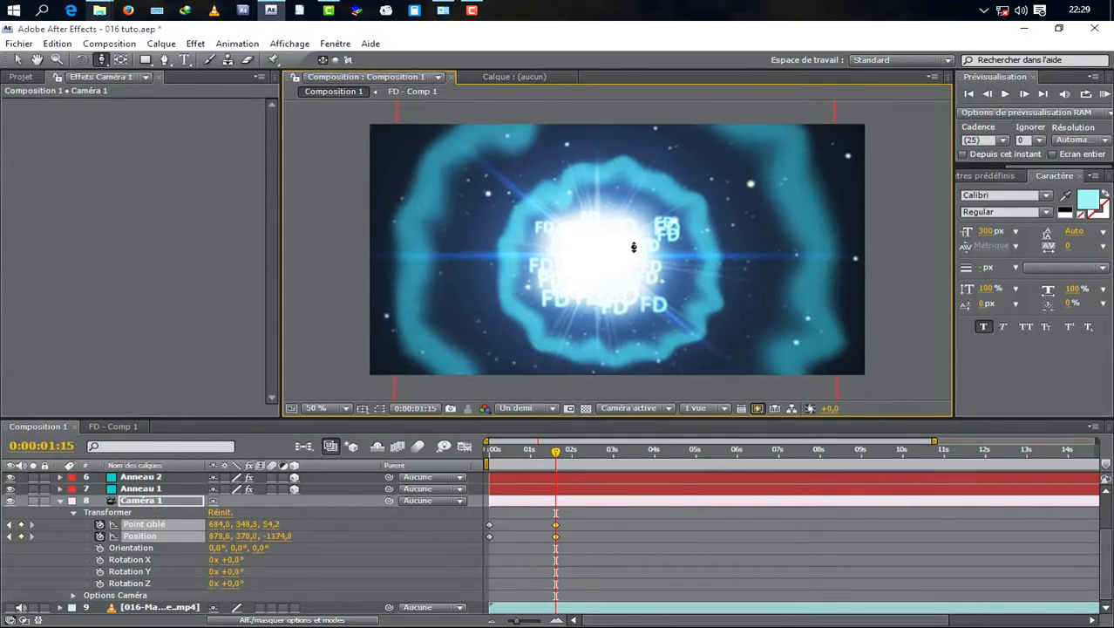
Show the reference video on its own and scrub it from about 0:00:02:18 to 0:00:04:04 to examine the camera movement
left_click_drag(556, 450, 601, 450)
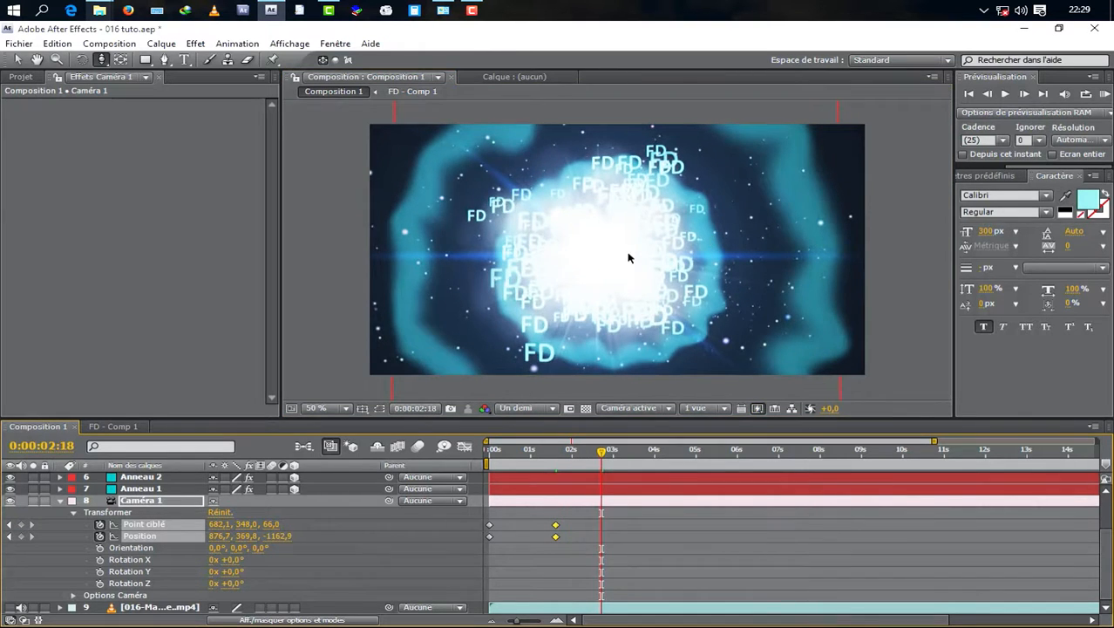
left_click(133, 609)
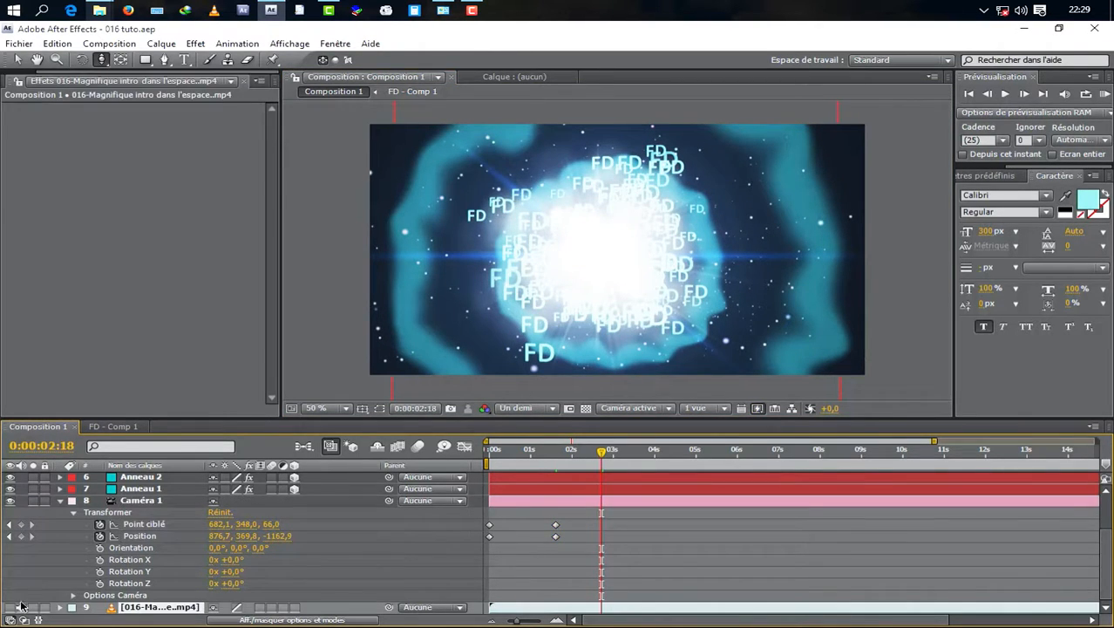
left_click(599, 451)
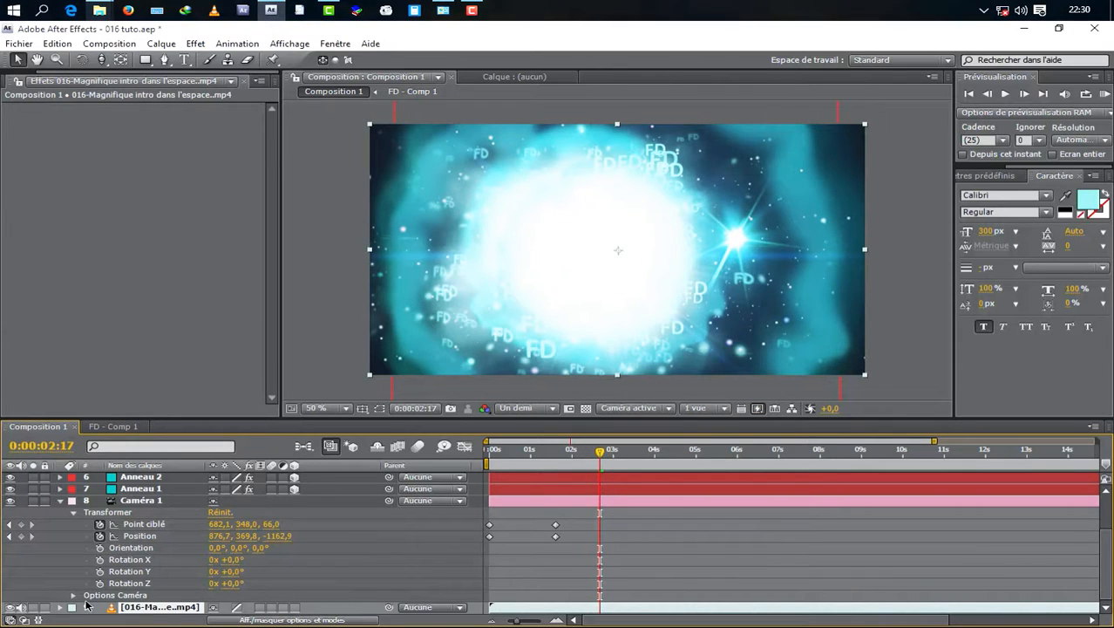
left_click(34, 608)
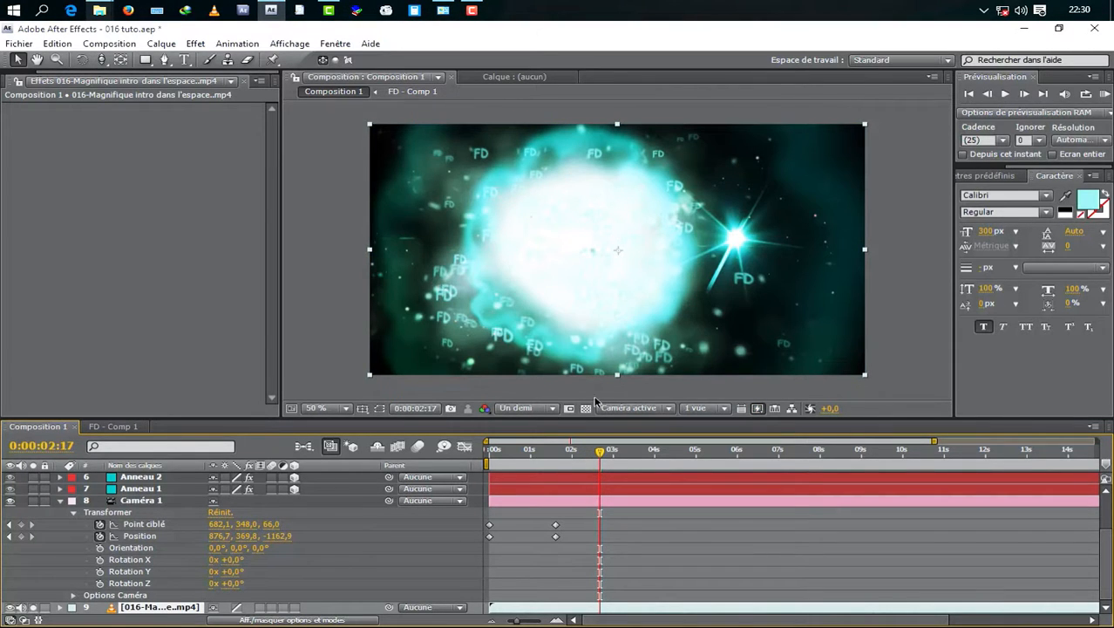
left_click_drag(599, 453, 662, 466)
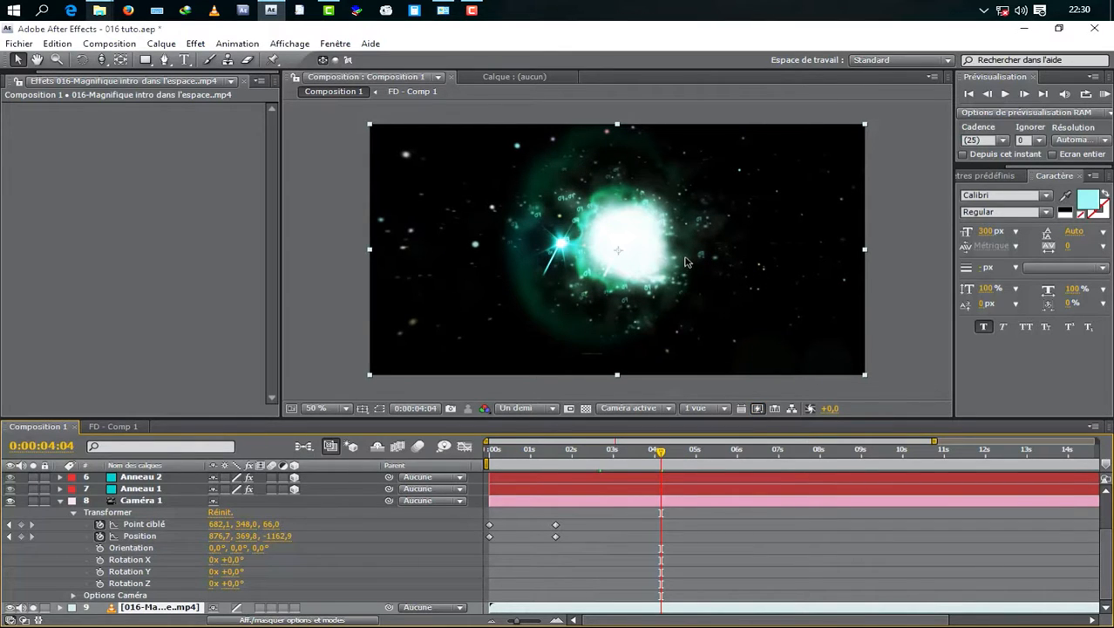
Hide the reference video and orbit and pull back Caméra 1 at 0:00:04:04 to about 1566, 16, 2429, behind the explosion
left_click(11, 607)
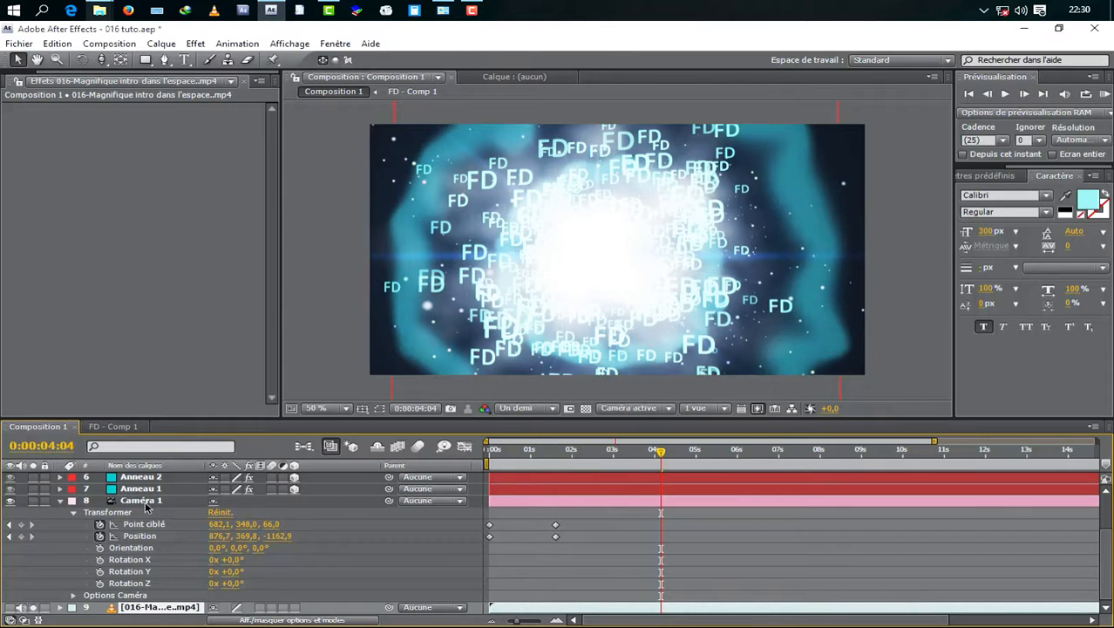
left_click(144, 502)
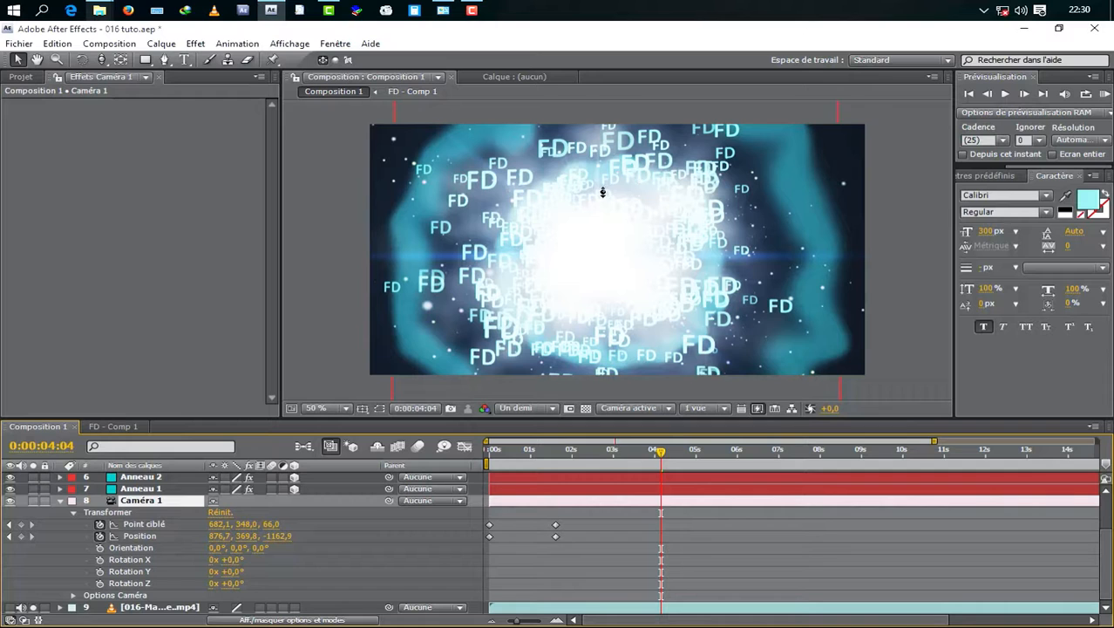
key("c")
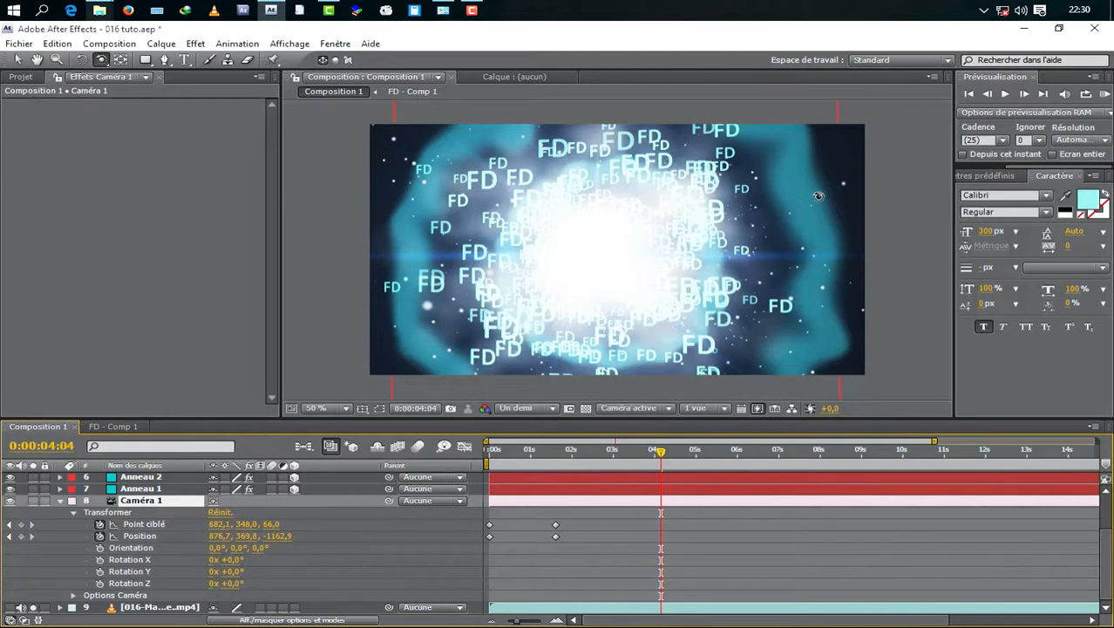
left_click_drag(818, 196, 532, 368)
key("c")
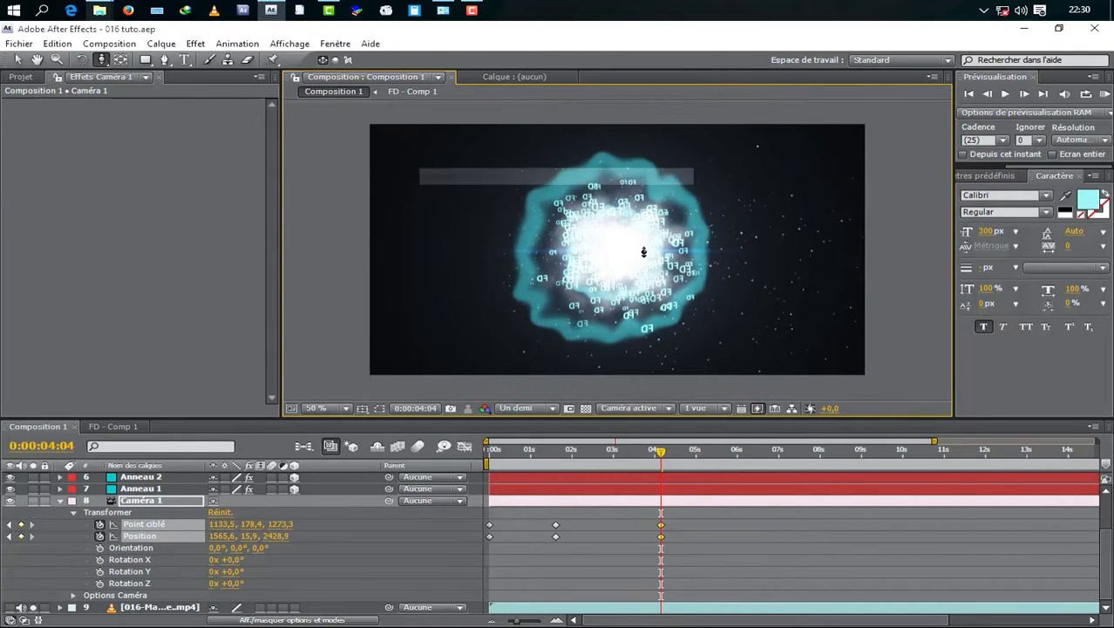
key("v")
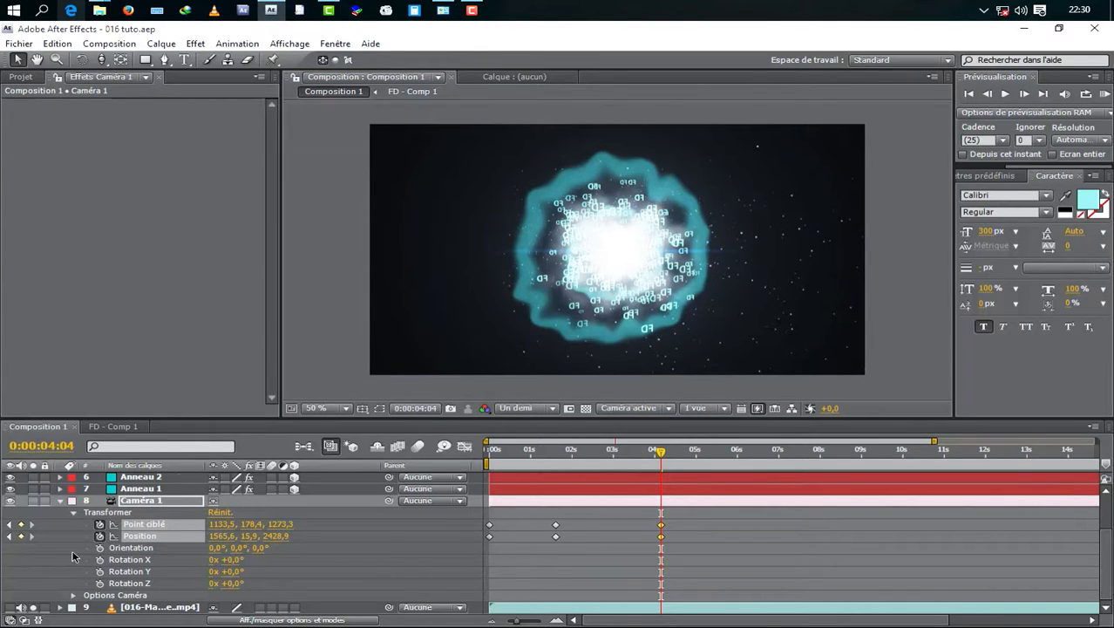
Enlarge the Particular emitter on the Particules points layer to Size X 2149, Size Y 1476 and Size Z 3689
scroll(73, 557, "up", 2)
left_click(170, 503)
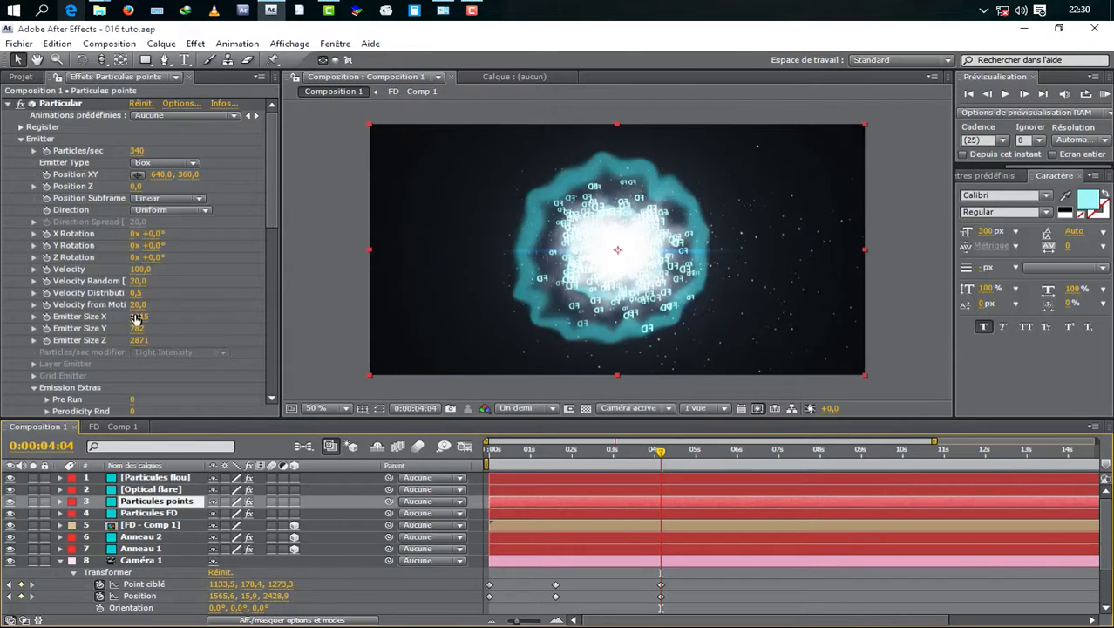
left_click_drag(140, 316, 915, 306)
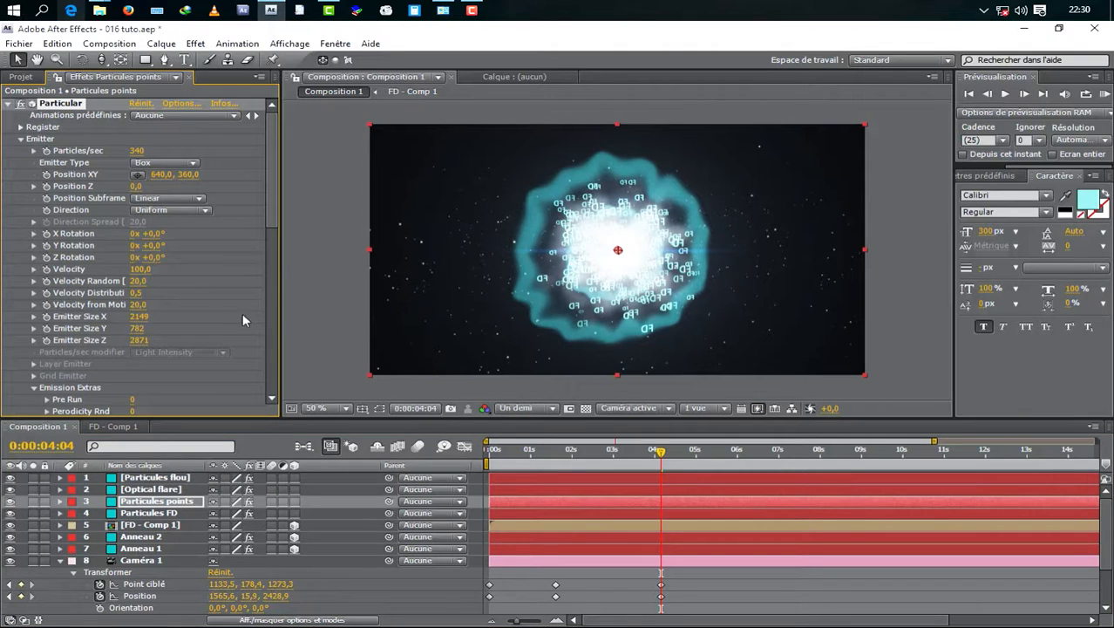
left_click_drag(259, 330, 739, 313)
left_click(137, 150)
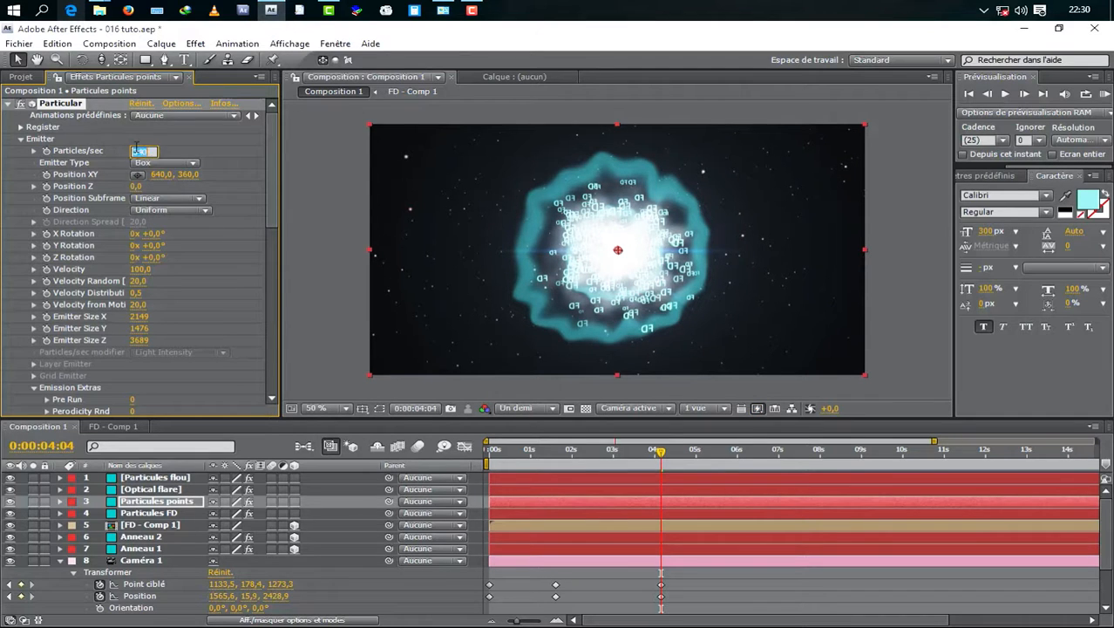
Compare the scene with the reference video at 0:00:04:20 and at the 0:00:04:04 camera keyframe, with the video hidden again at the end
left_click(153, 563)
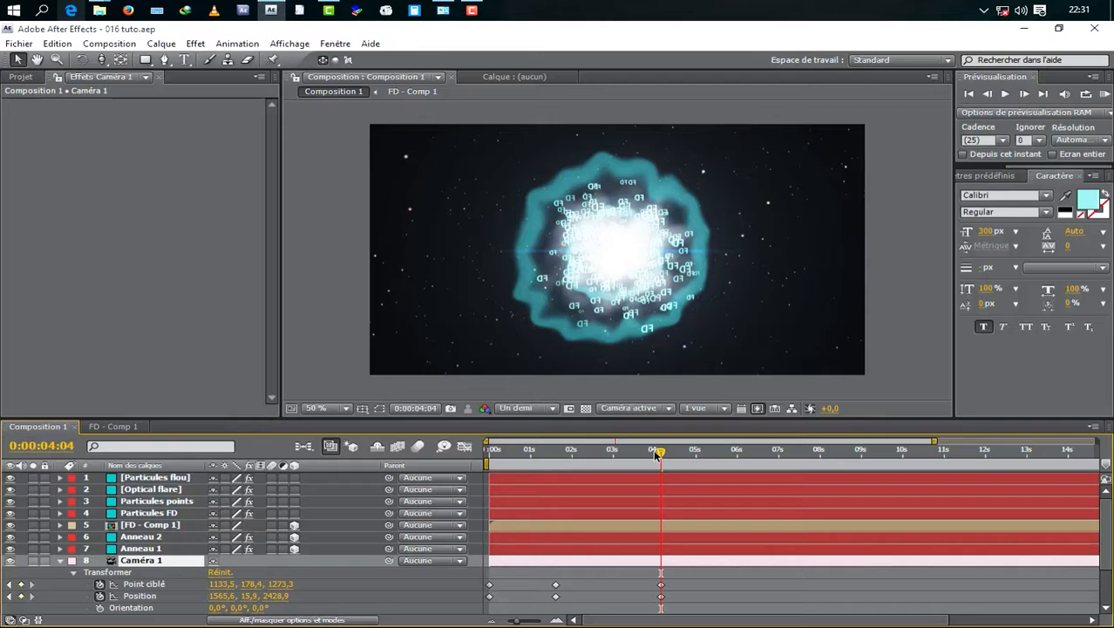
left_click_drag(647, 450, 688, 467)
scroll(563, 511, "down", 2)
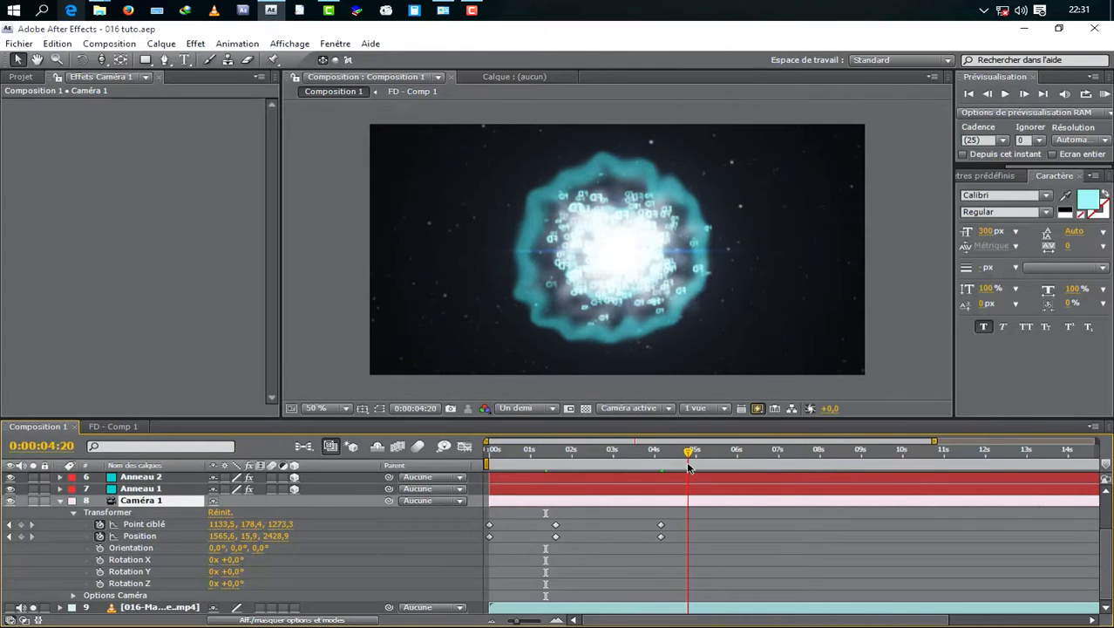
left_click(10, 608)
left_click(33, 607)
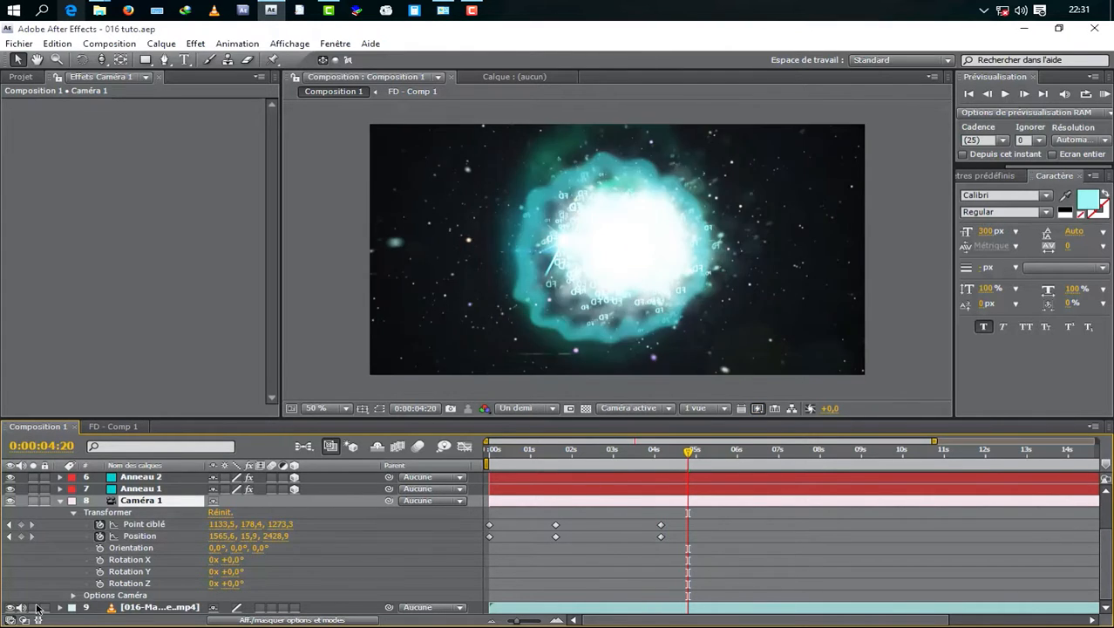
left_click(33, 607)
key("j")
left_click(33, 607)
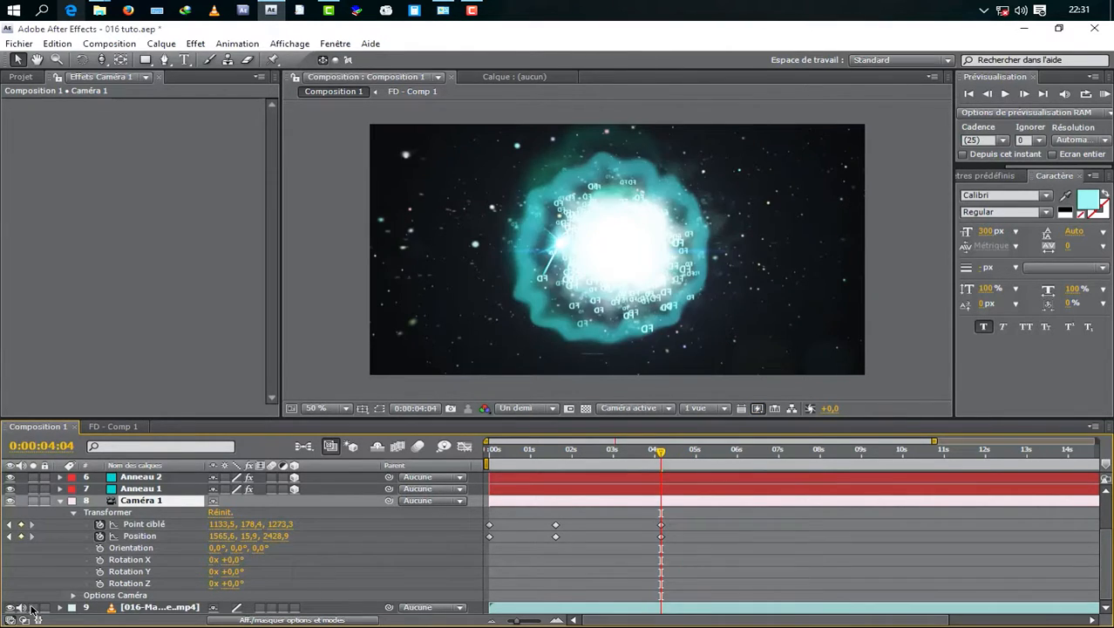
left_click(33, 608)
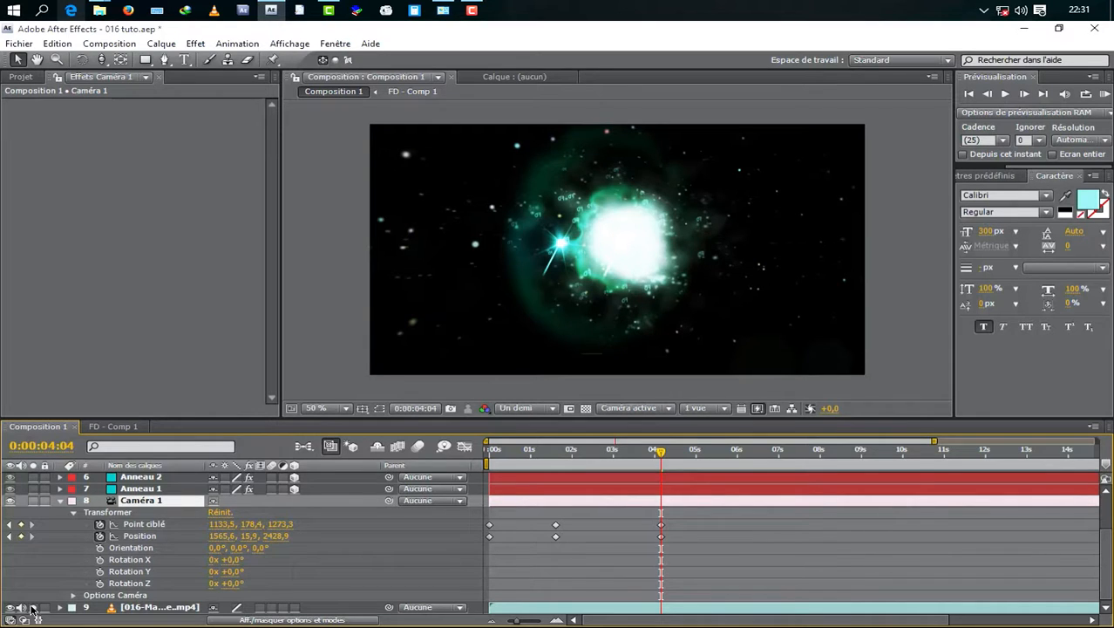
left_click(33, 608)
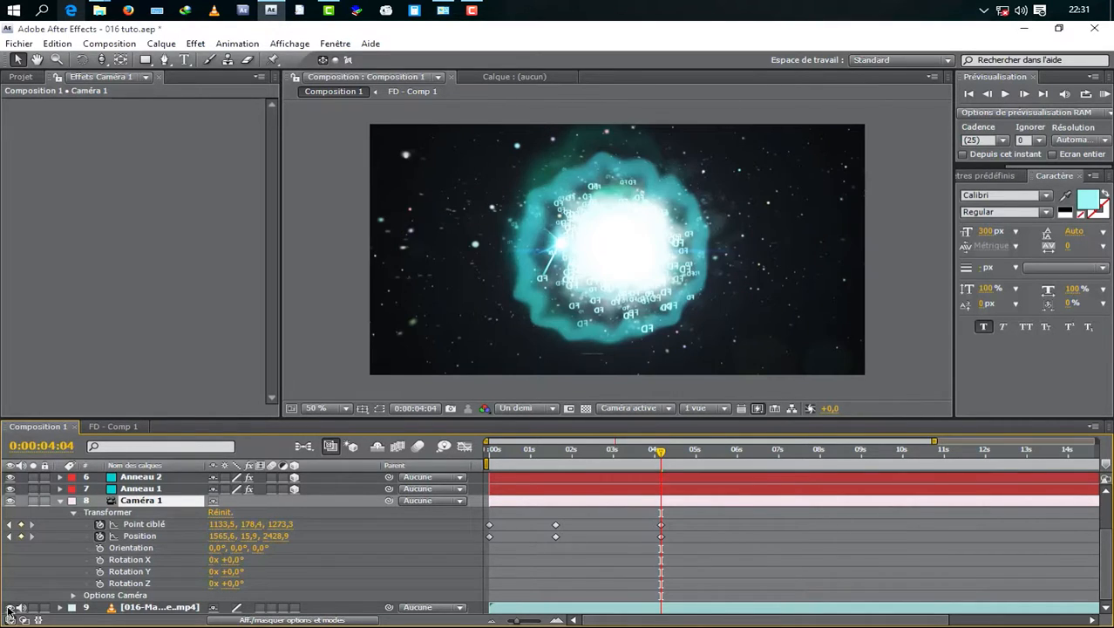
left_click(8, 608)
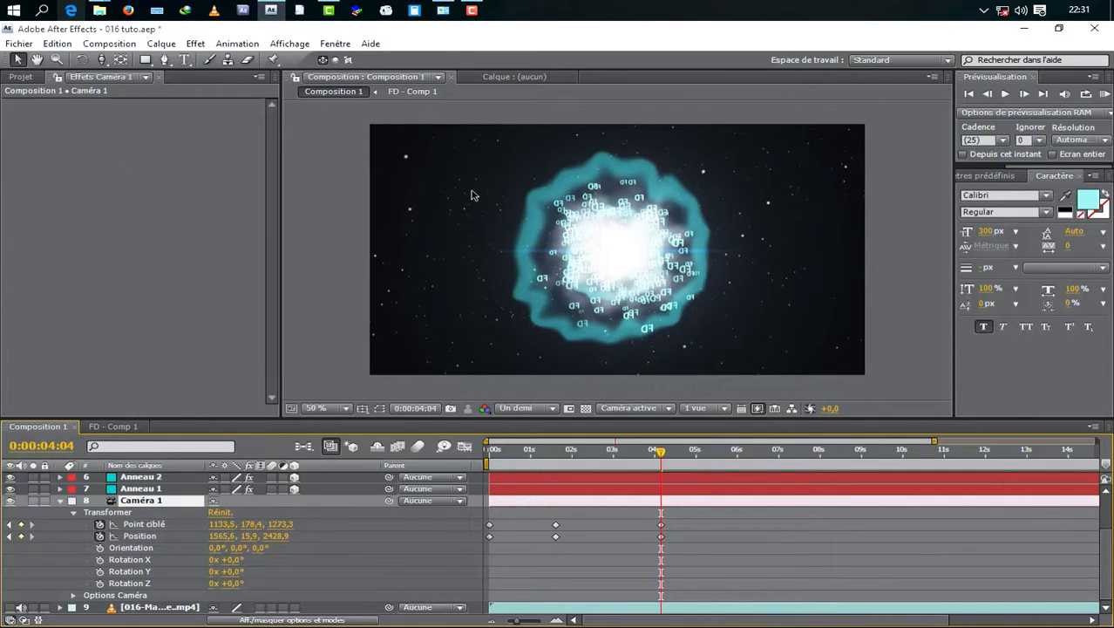
Orbit and reframe Caméra 1 at 0:00:04:04 to about 2622, 327, 1558 for a side-angled view, and show the reference video alone
key("c")
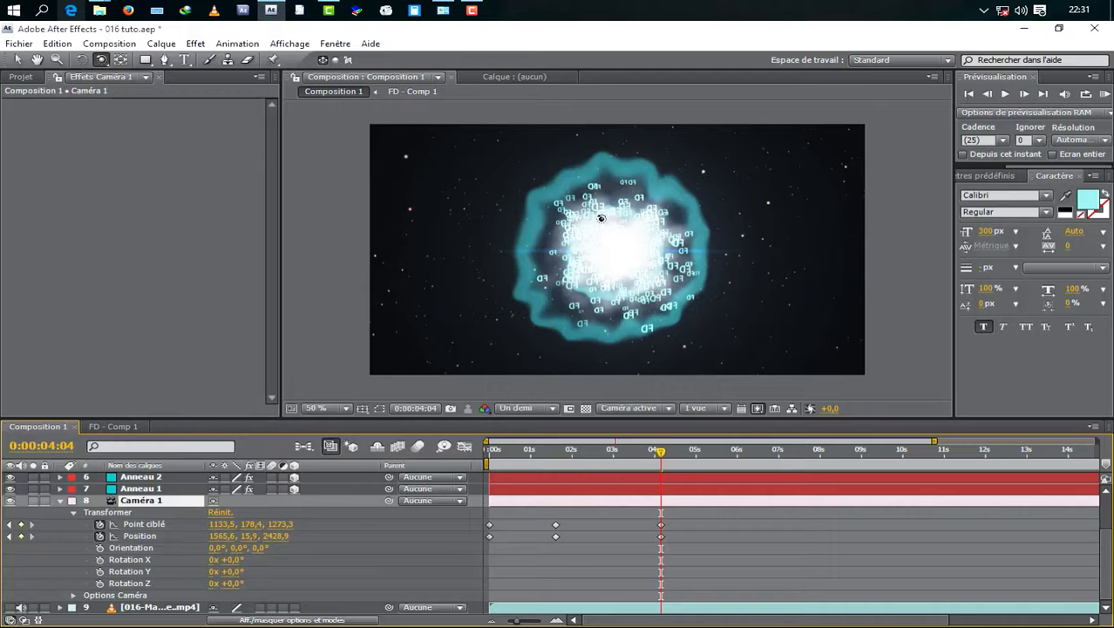
left_click_drag(601, 218, 722, 216)
key("c")
key("c")
key("c")
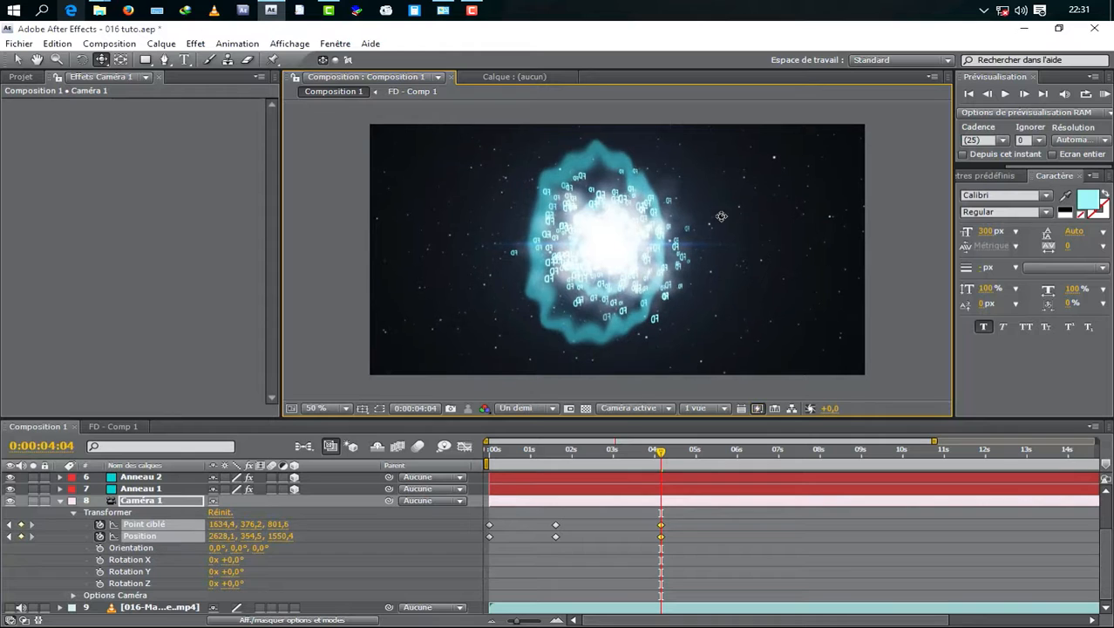
left_click_drag(643, 225, 640, 236)
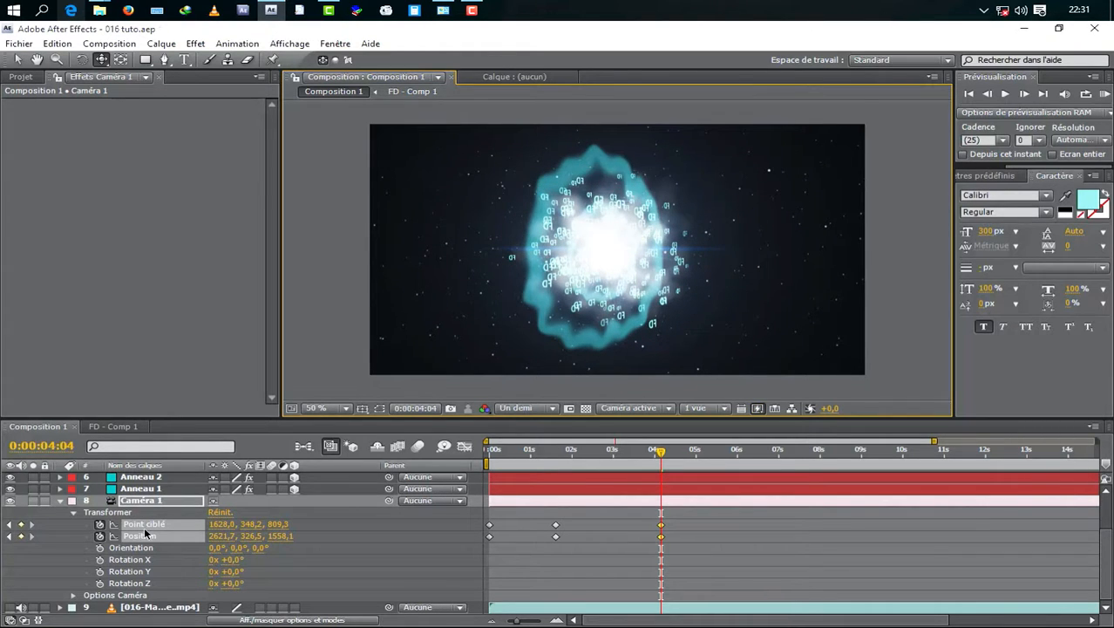
left_click(33, 608)
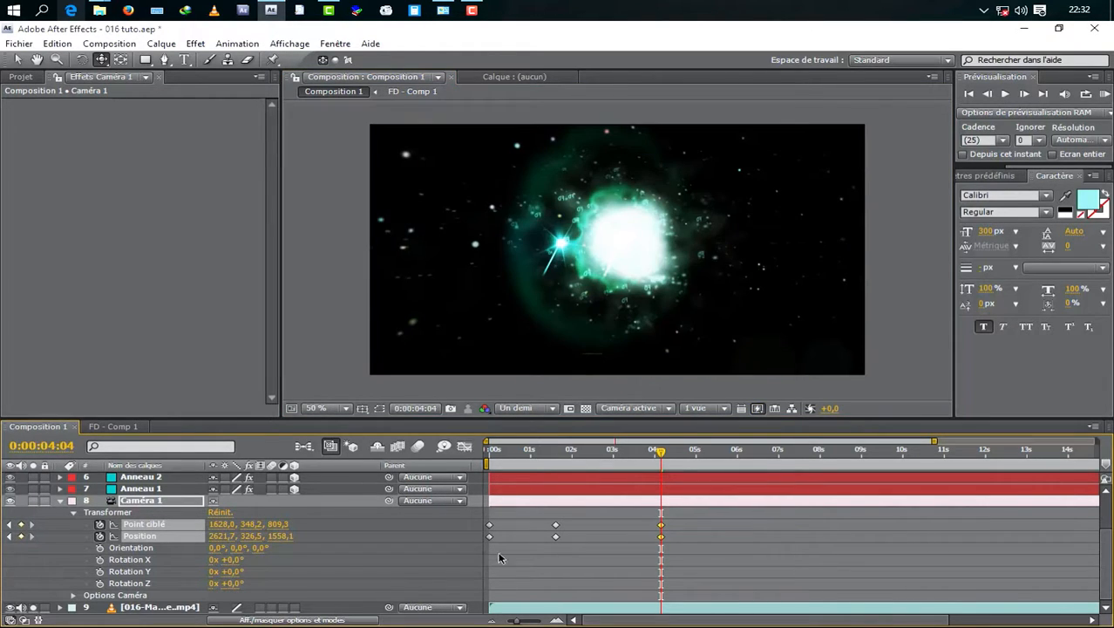
Keyframe Caméra 1 at 0:00:06:00, moving it in close to the explosion at about 1660, 348, 834 with the reference video hidden
left_click_drag(661, 460, 738, 462)
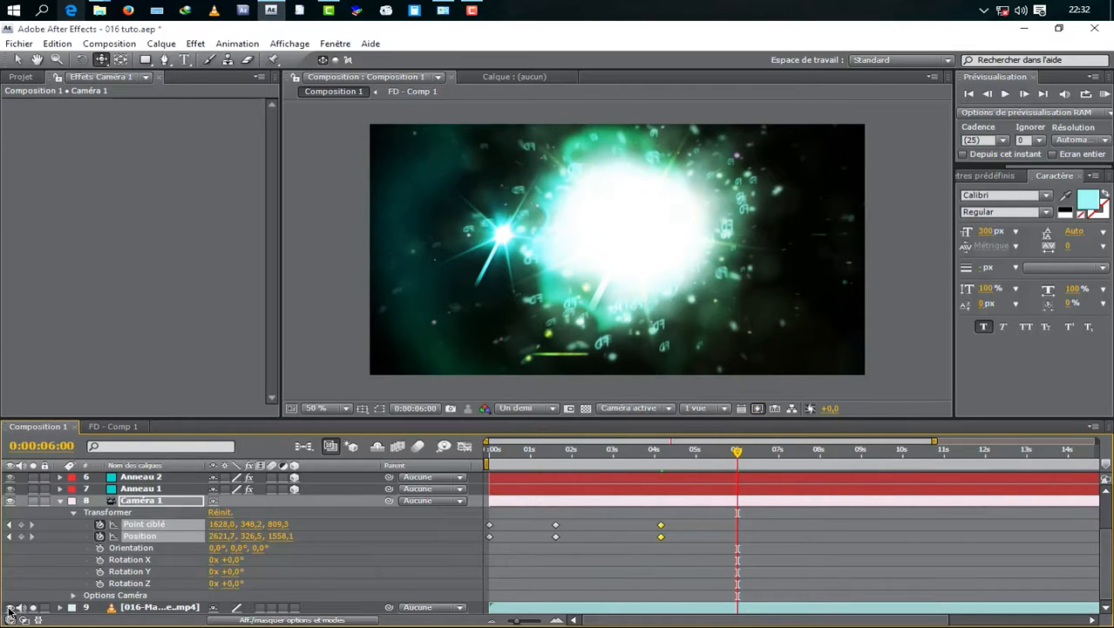
left_click(34, 608)
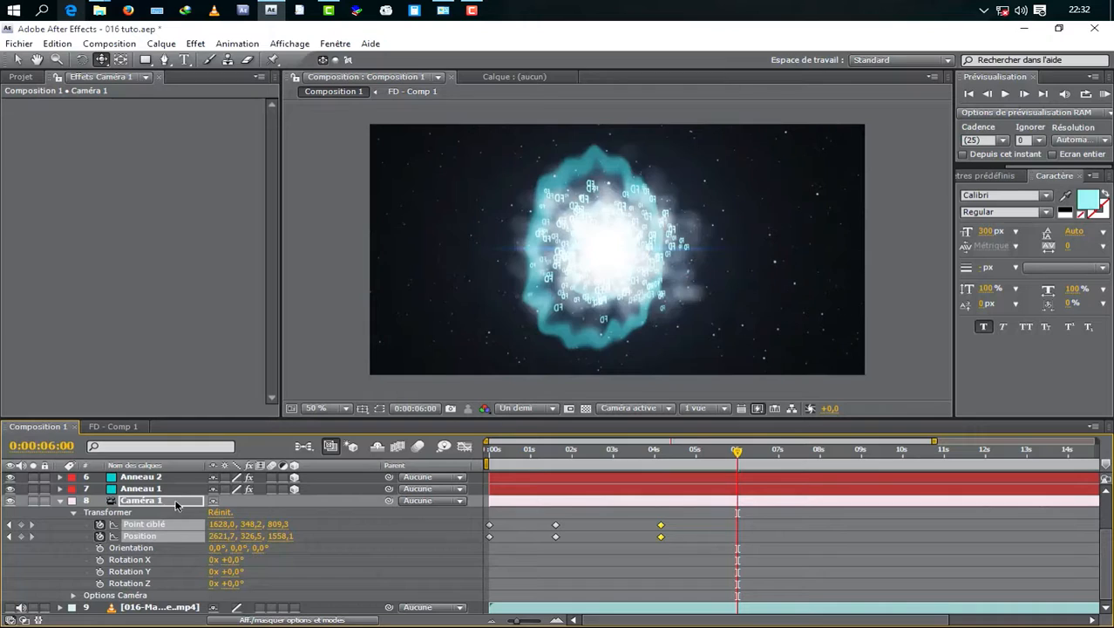
left_click(176, 503)
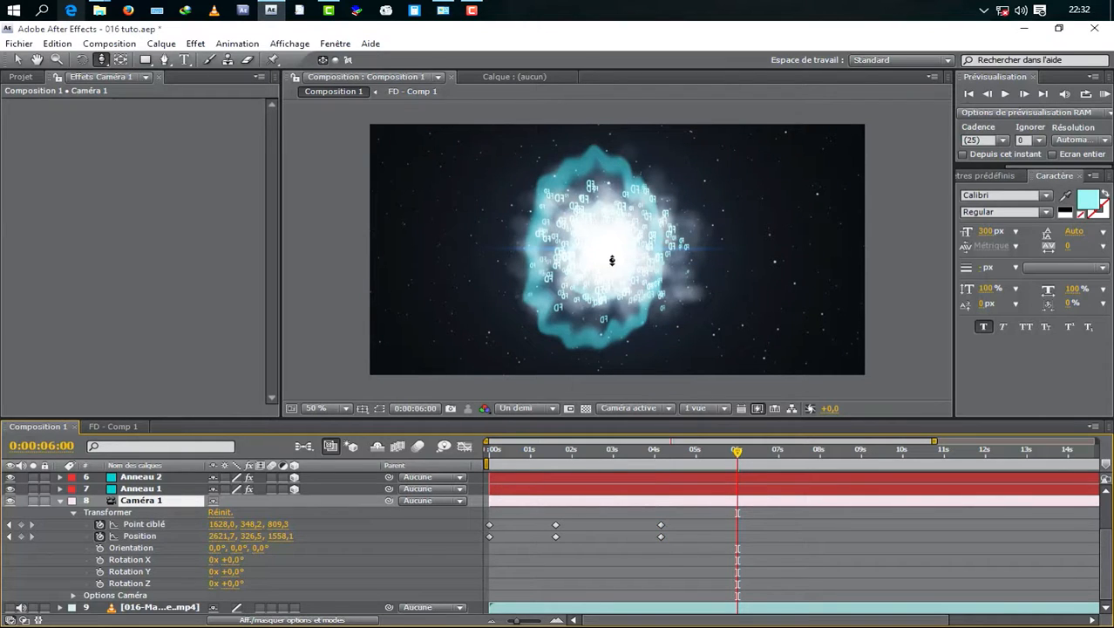
left_click_drag(617, 267, 694, 128)
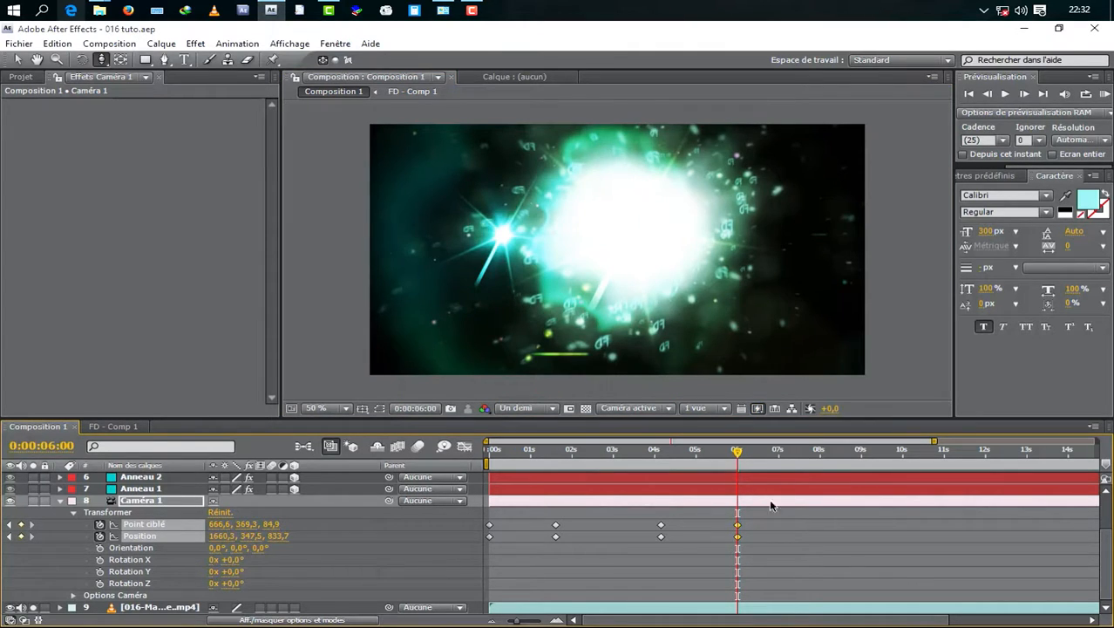
Keyframe Caméra 1 at 0:00:07:00, orbiting around the explosion and pulling back to about -860, -361, 1081
left_click_drag(737, 452, 778, 452)
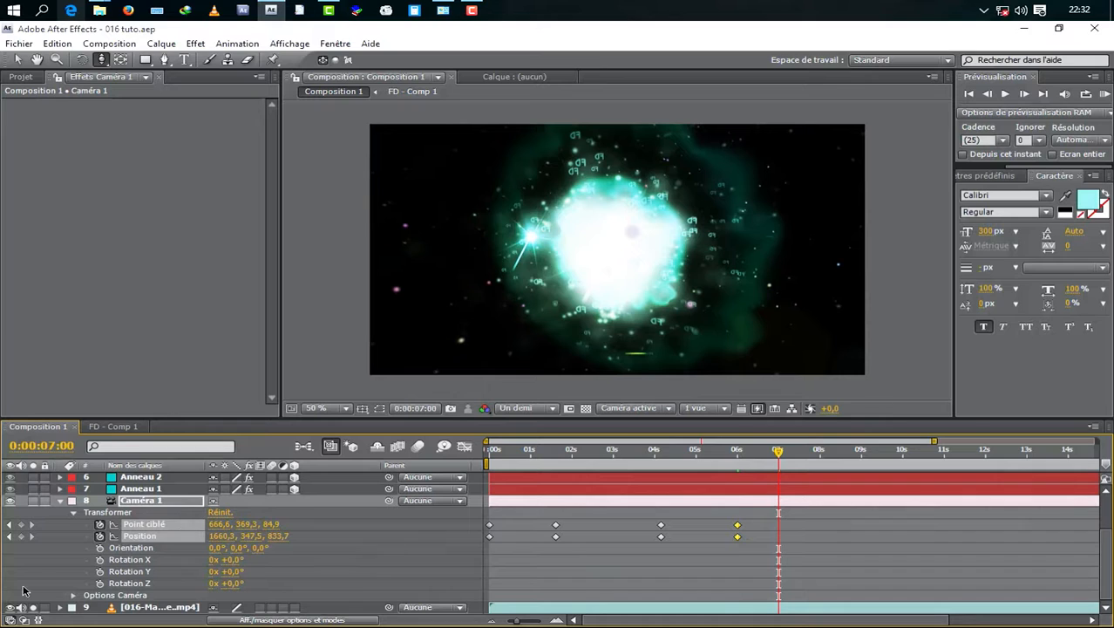
left_click(9, 609)
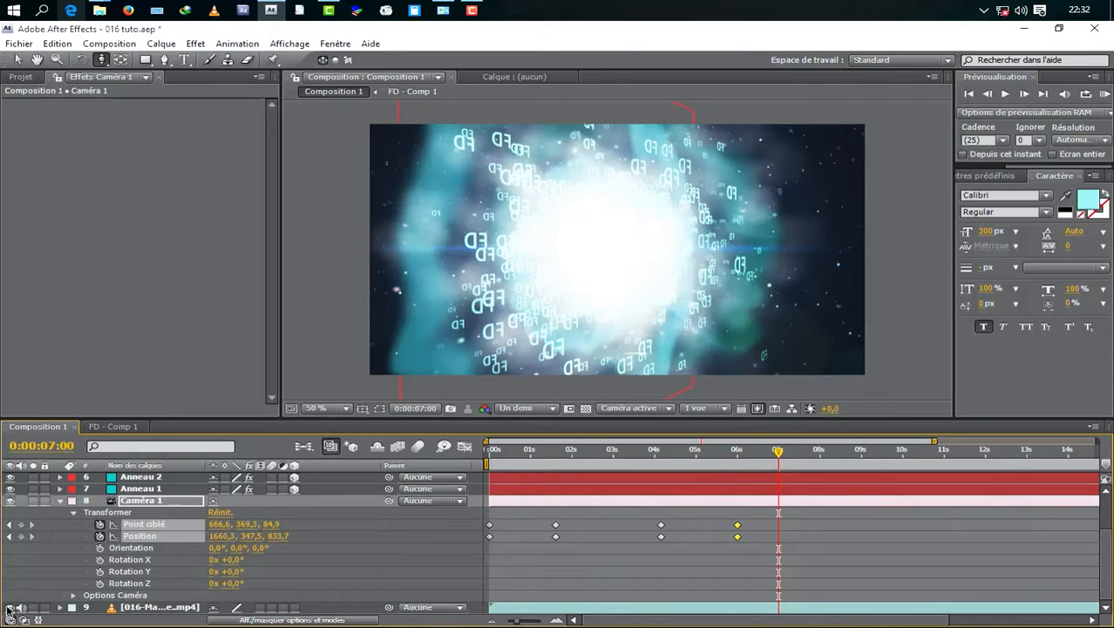
left_click(180, 501)
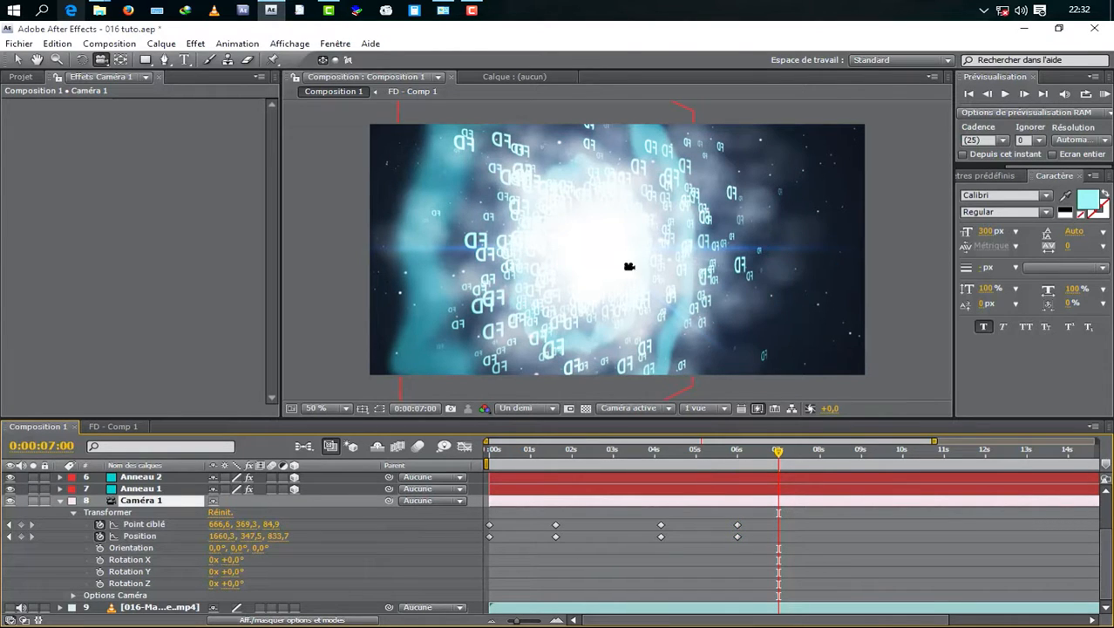
left_click_drag(658, 253, 611, 203)
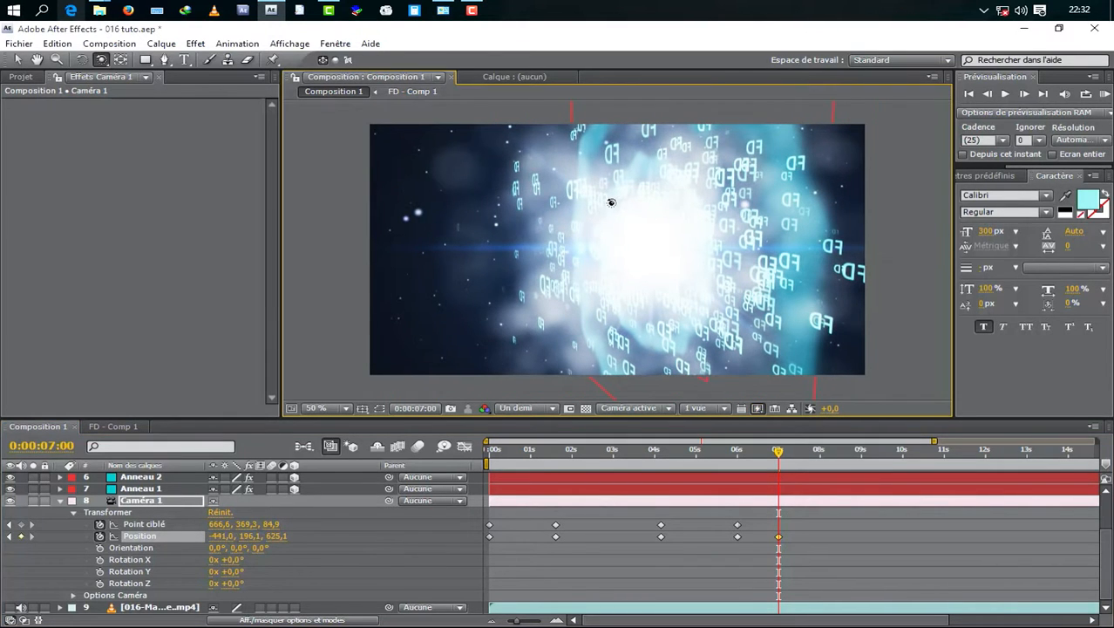
key("c")
left_click_drag(612, 202, 661, 238)
key("c")
key("c")
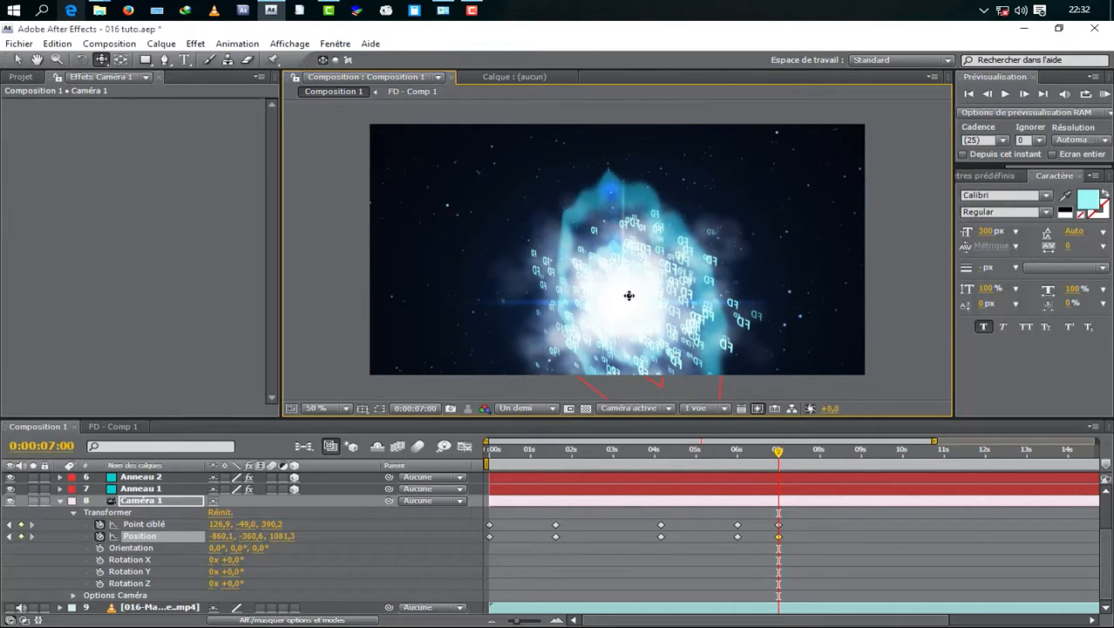
Refine Caméra 1 at 0:00:07:00 against the overlaid reference to about -488, -233, 1431, and save the project
left_click_drag(629, 295, 662, 252)
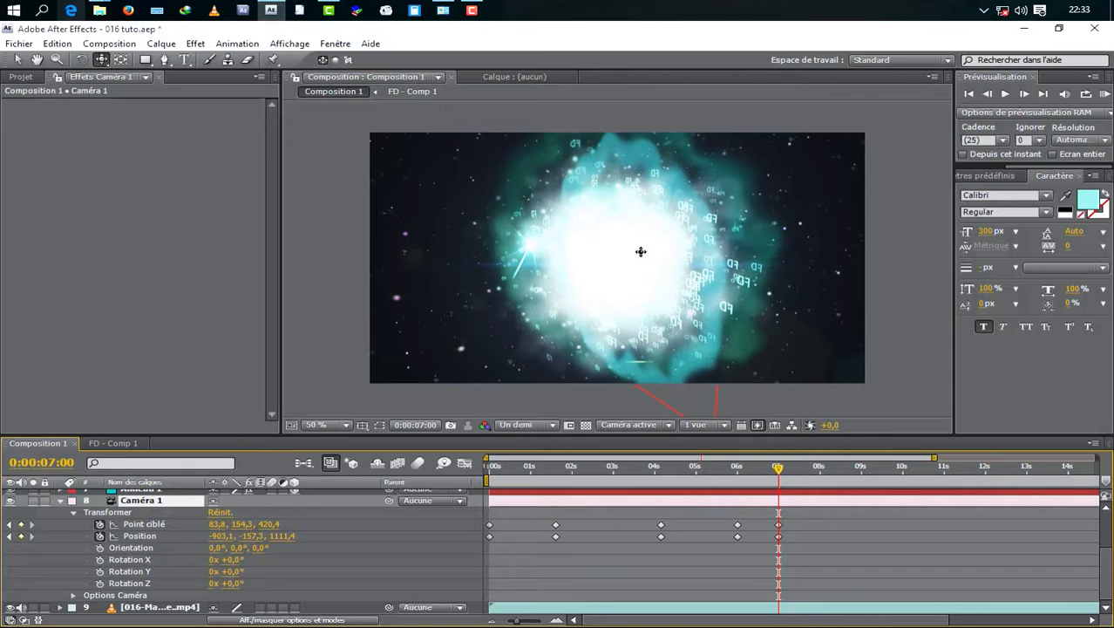
key("c")
left_click_drag(642, 250, 659, 242)
key("c")
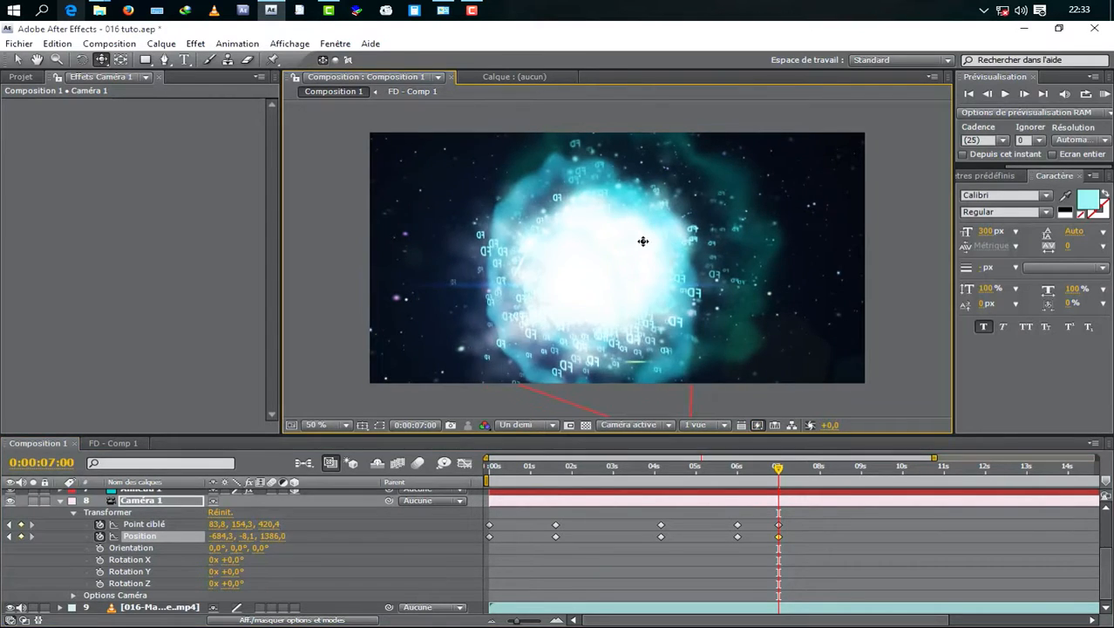
left_click_drag(585, 275, 652, 244)
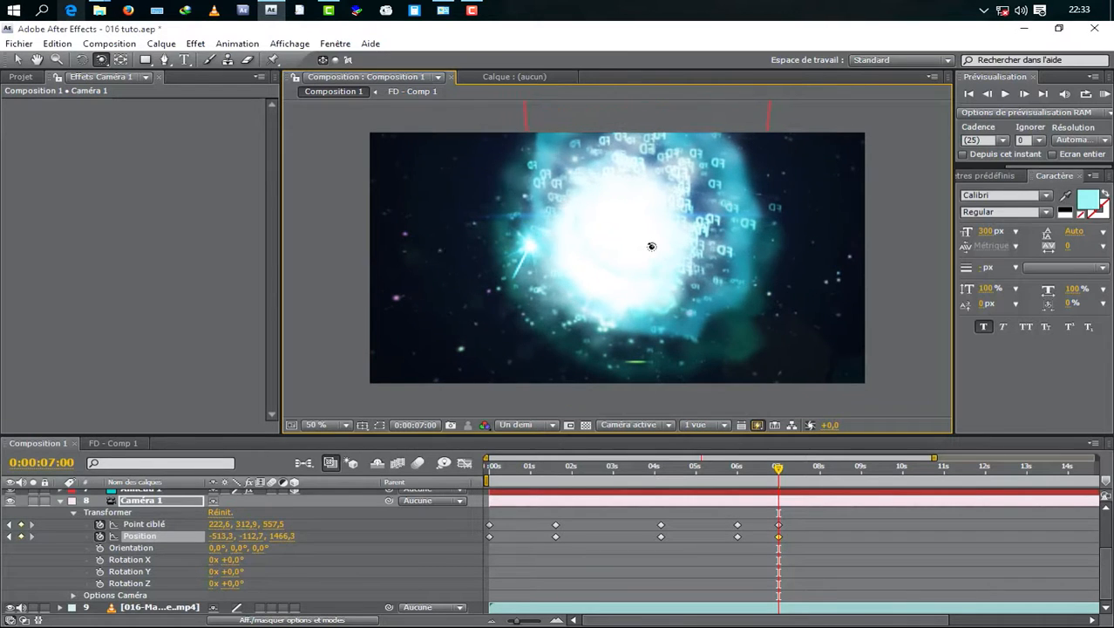
left_click_drag(646, 202, 640, 245)
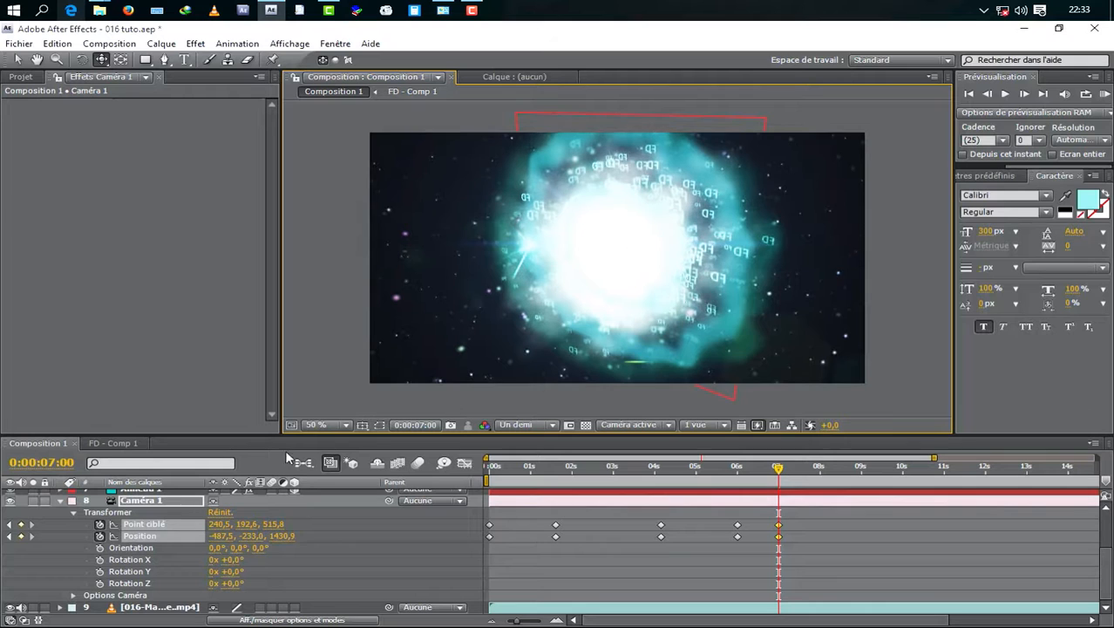
key("ctrl+s")
Copy the first Point ciblé and Position keyframes of Caméra 1 and paste them at about 0:00:08:23 to restore the opening view
left_click_drag(782, 478, 866, 466)
left_click(33, 608)
left_click_drag(518, 550, 486, 521)
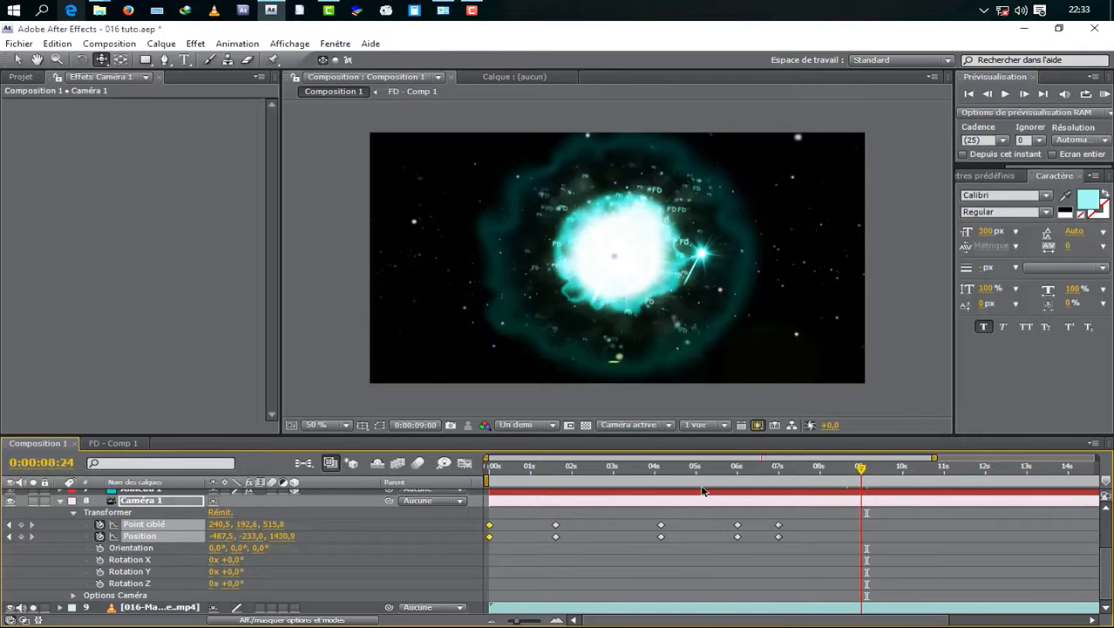
key("Home")
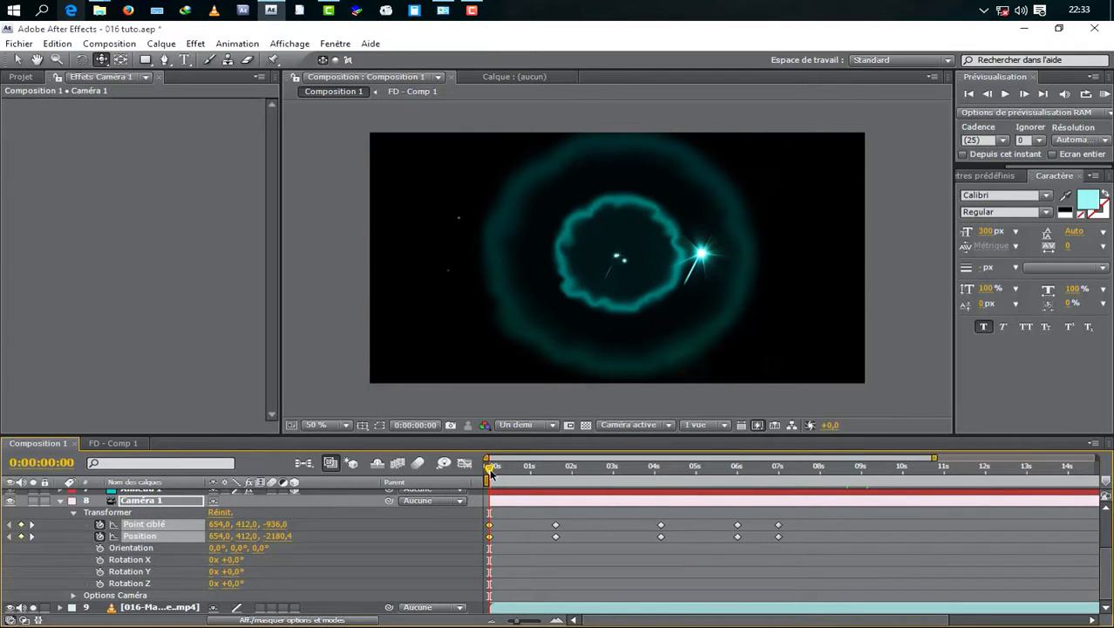
left_click_drag(491, 471, 859, 478)
key("ctrl+v")
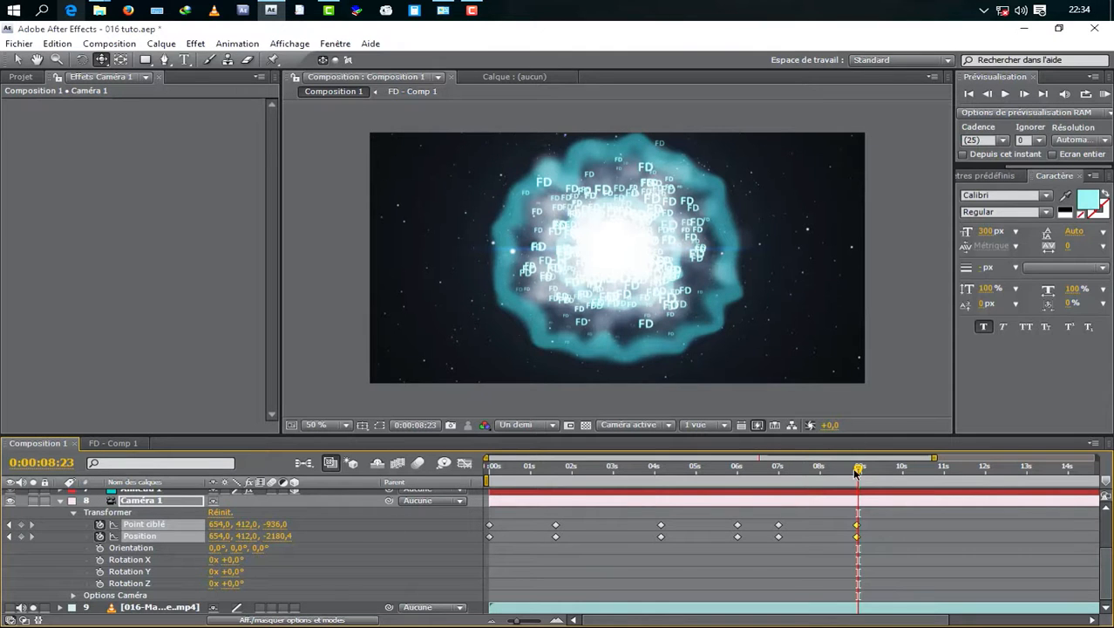
Run a RAM preview of the camera animation from the start of the composition
left_click_drag(859, 471, 801, 485)
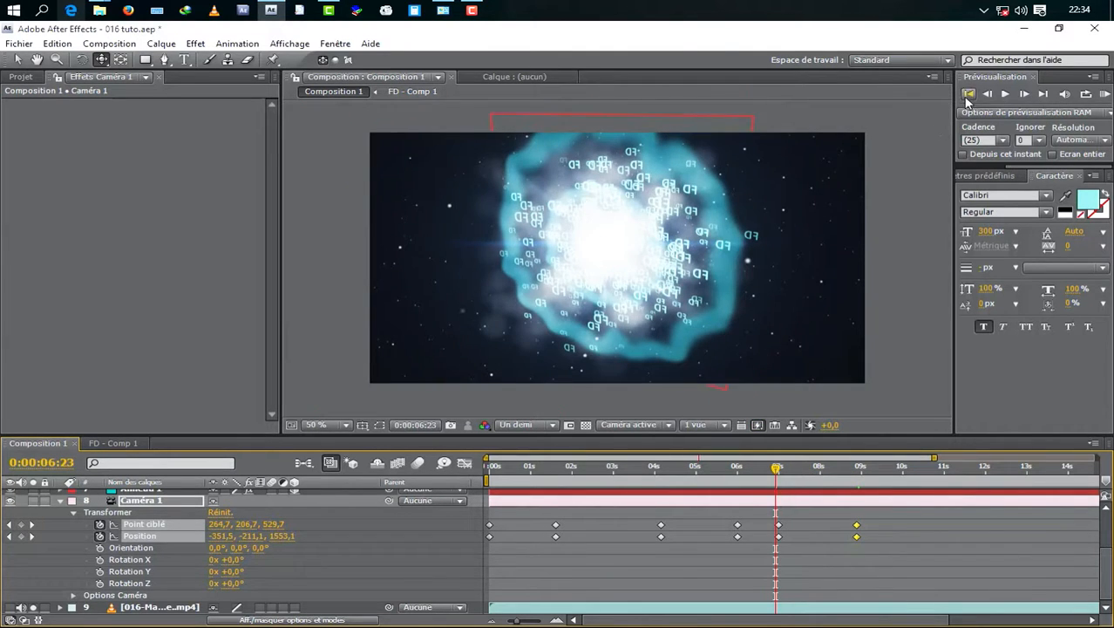
left_click(968, 93)
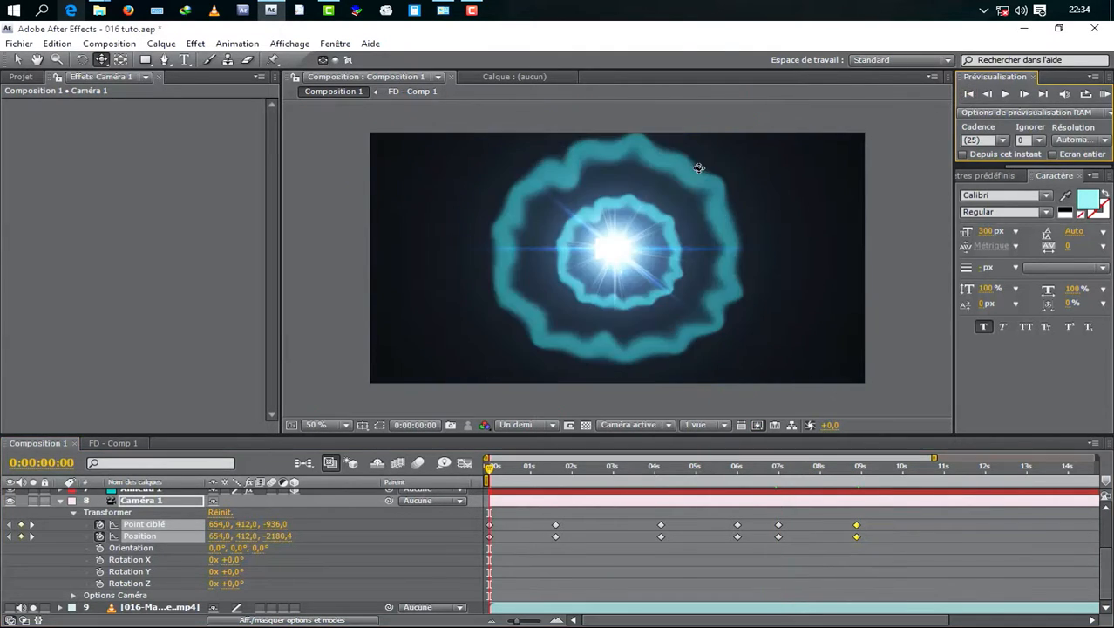
left_click(1105, 94)
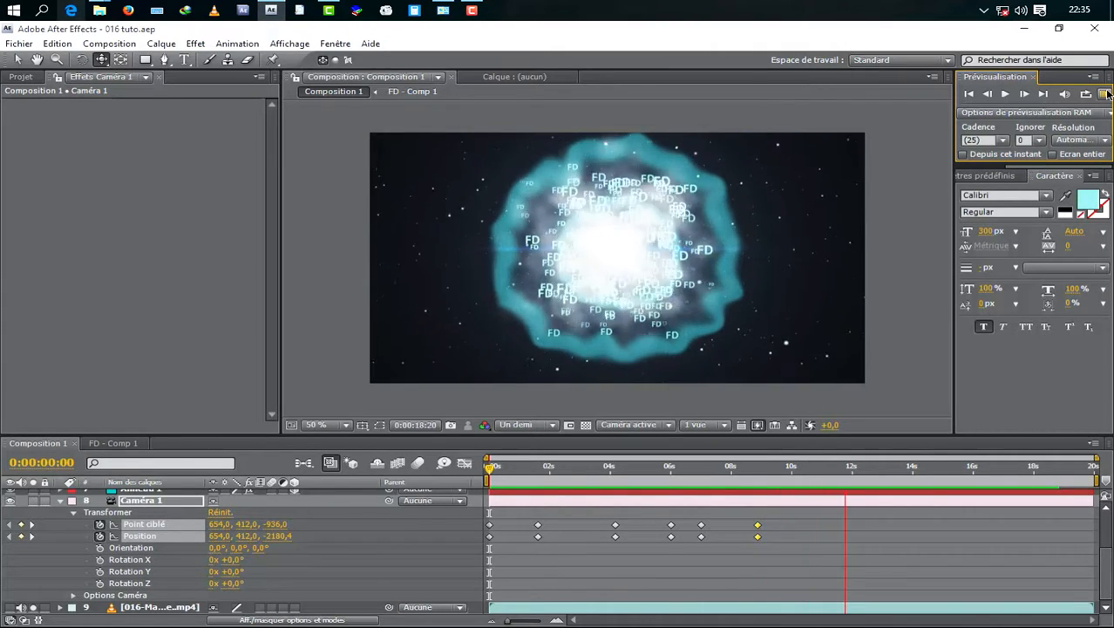
left_click(1106, 94)
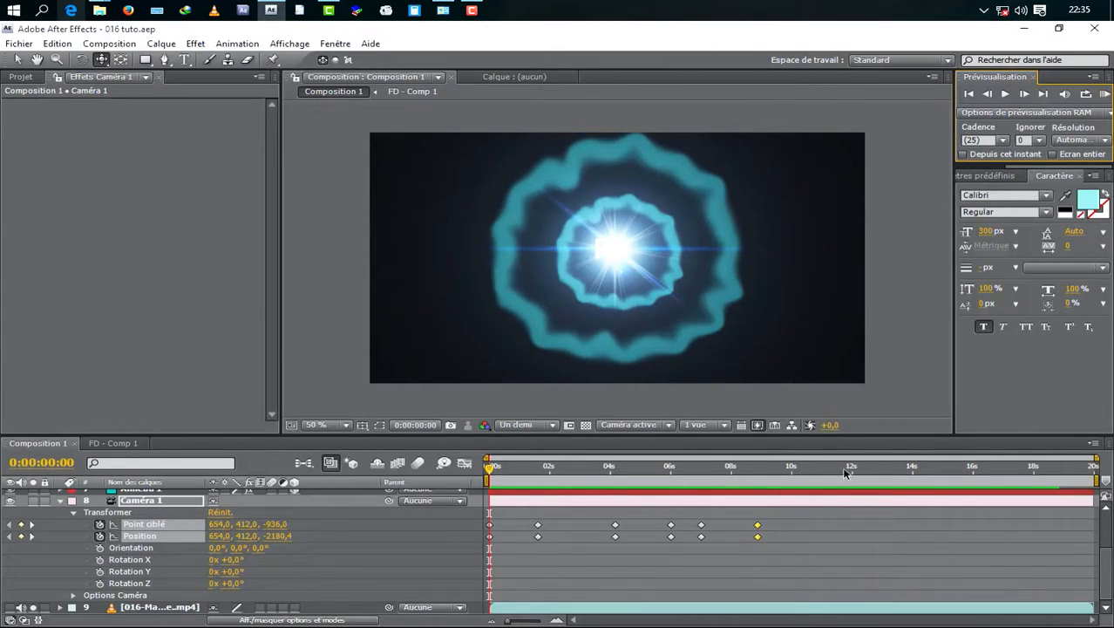
Compare the camera move with the reference video and keyframe Caméra 1 at 0:00:02:11, pulled back to about 2110, 368, -1116
left_click_drag(487, 474, 536, 485)
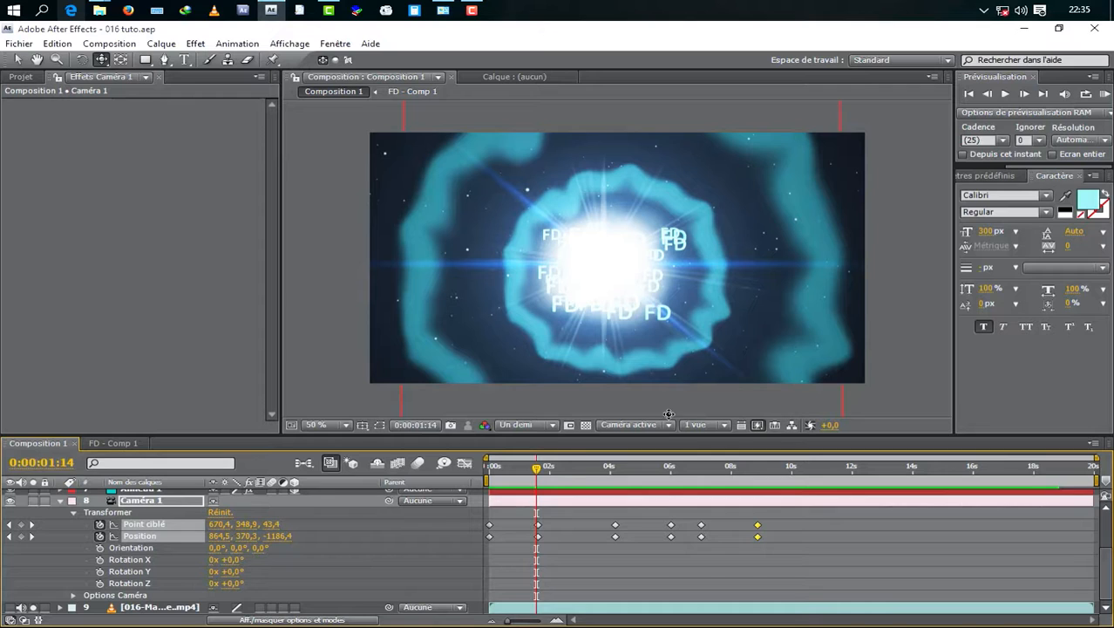
left_click(32, 608)
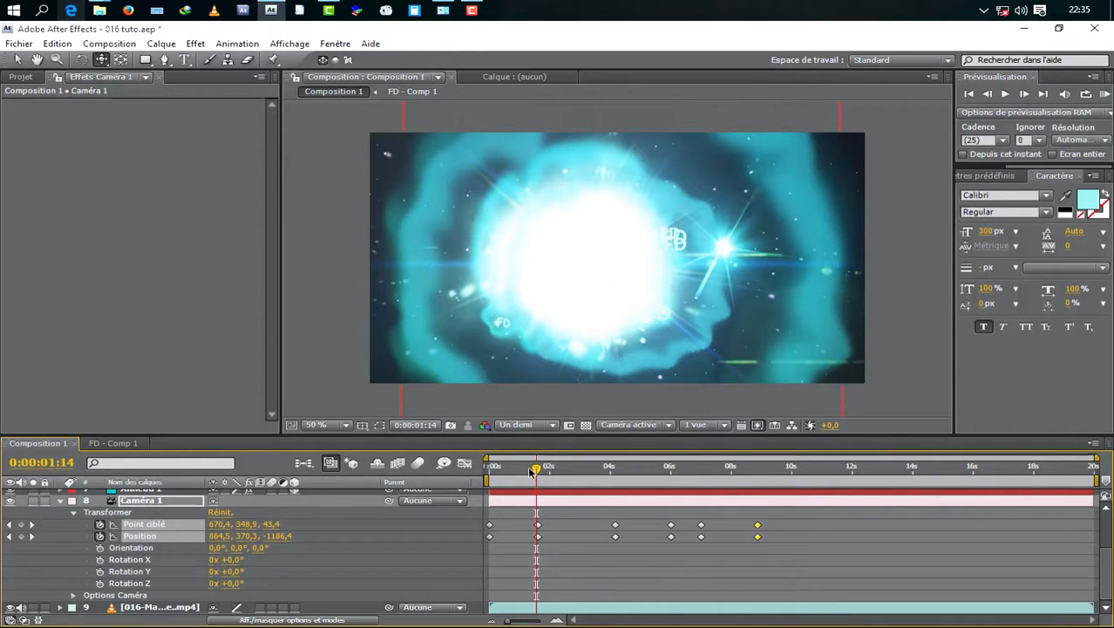
left_click_drag(534, 467, 563, 482)
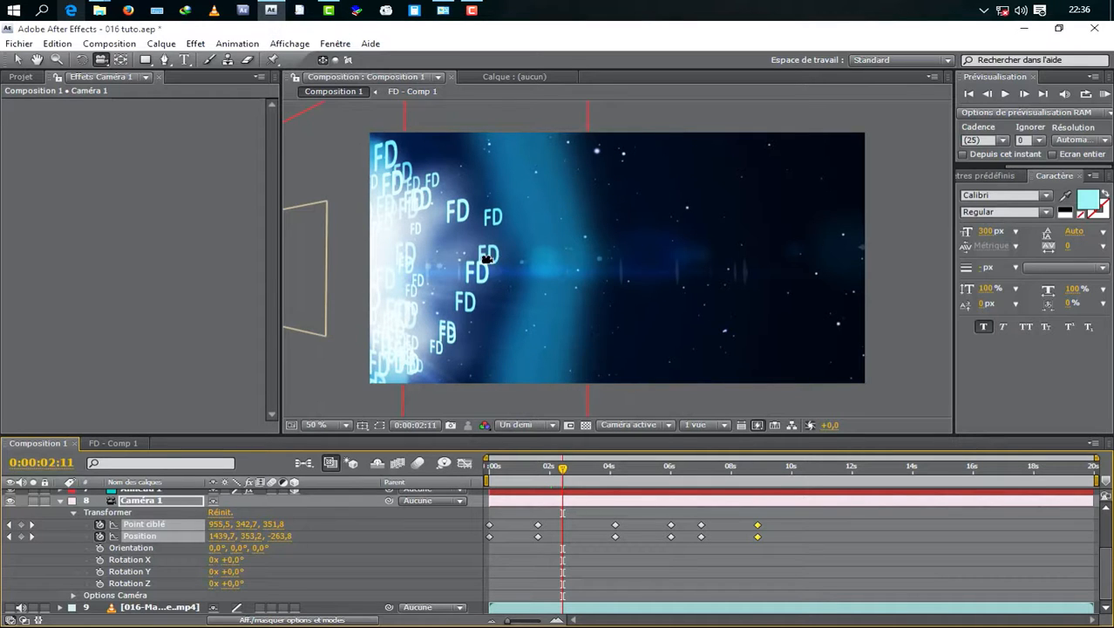
left_click_drag(476, 252, 381, 353)
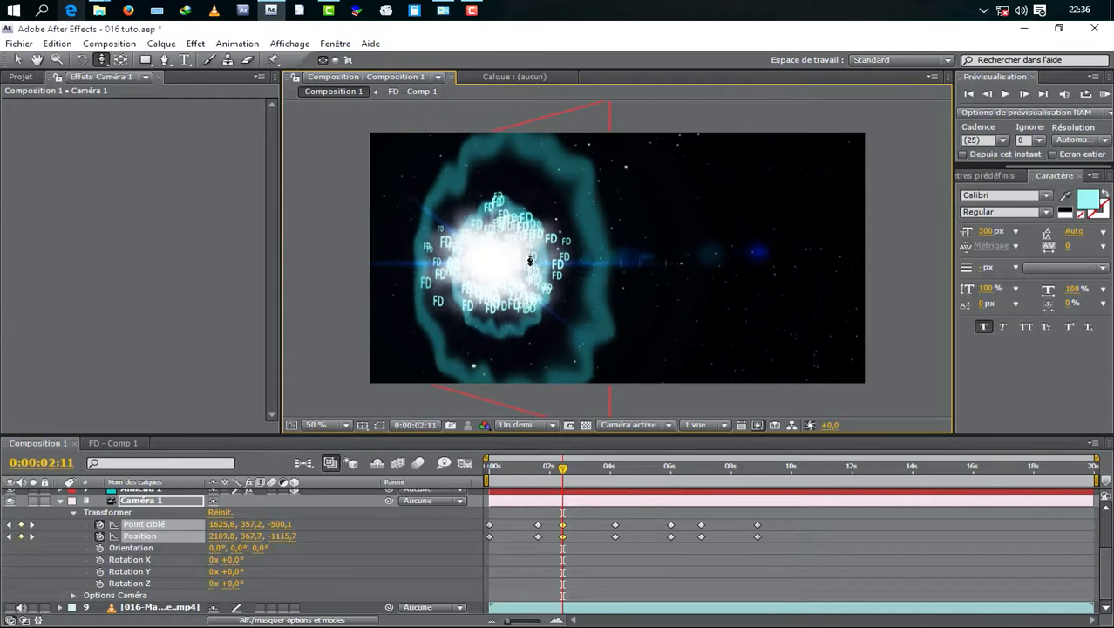
At 0:00:09:16, change the Particular particle color of the Particules flou layer to a very pale blue
left_click_drag(565, 464, 780, 457)
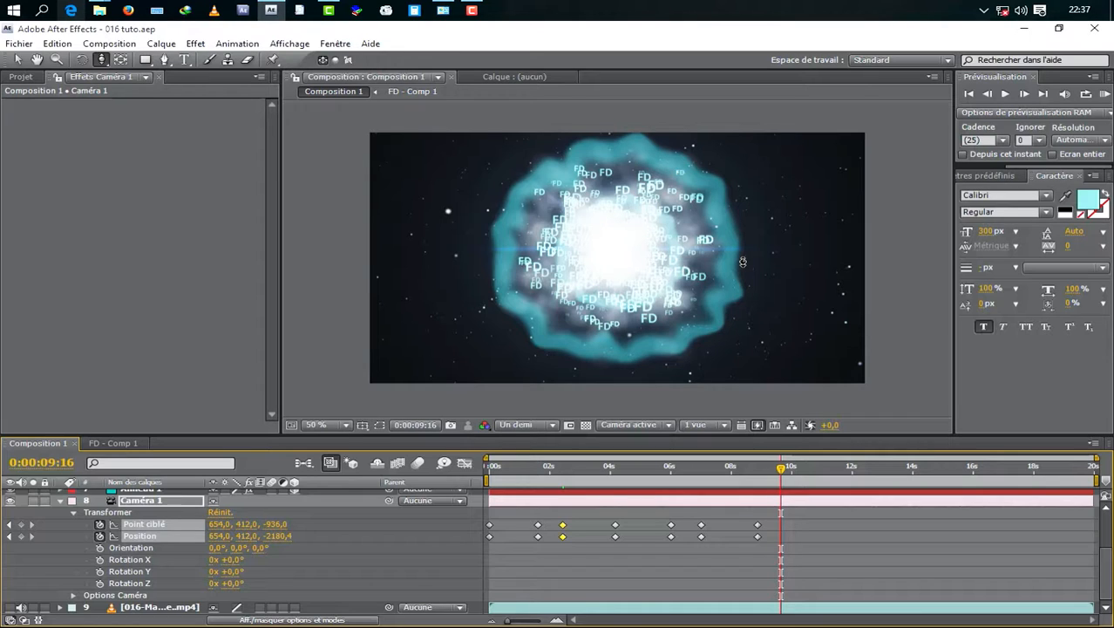
left_click(60, 502)
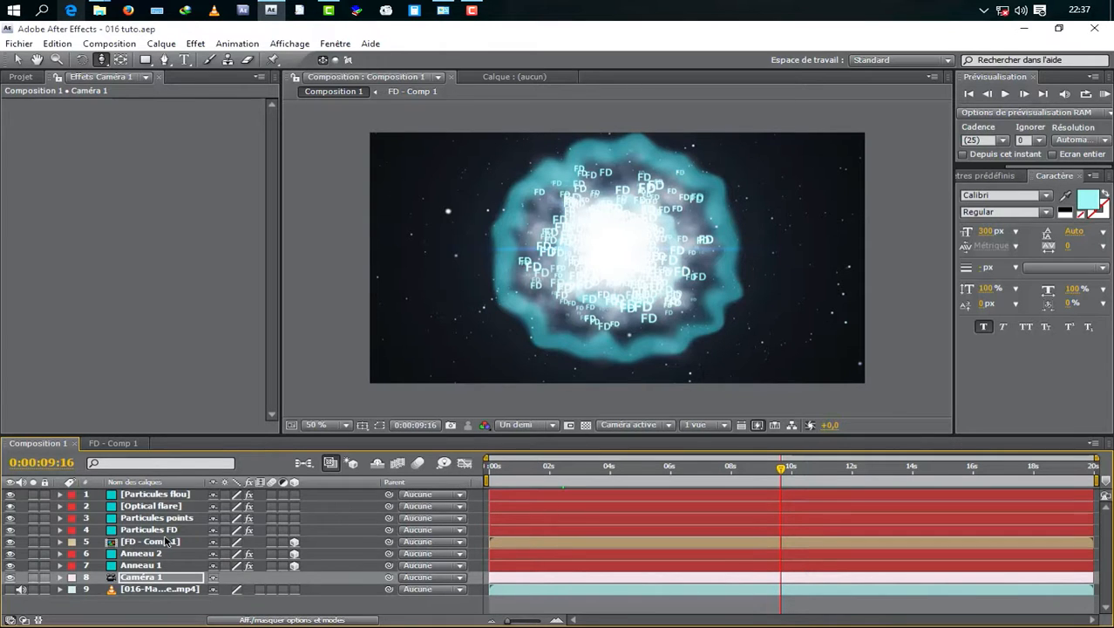
left_click(155, 494)
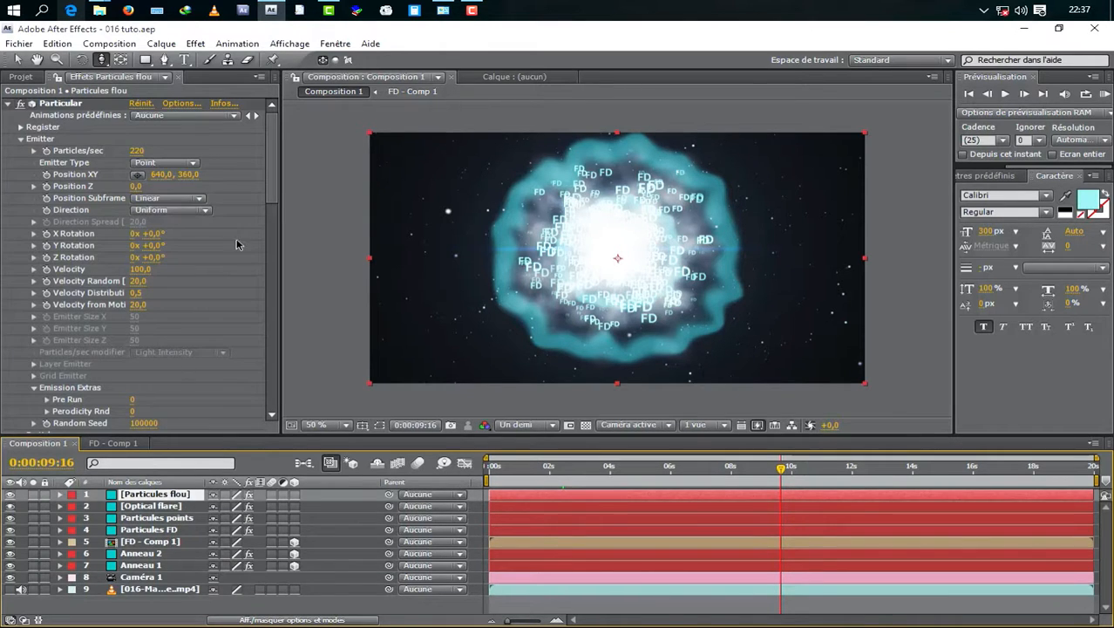
scroll(275, 186, "down", 10)
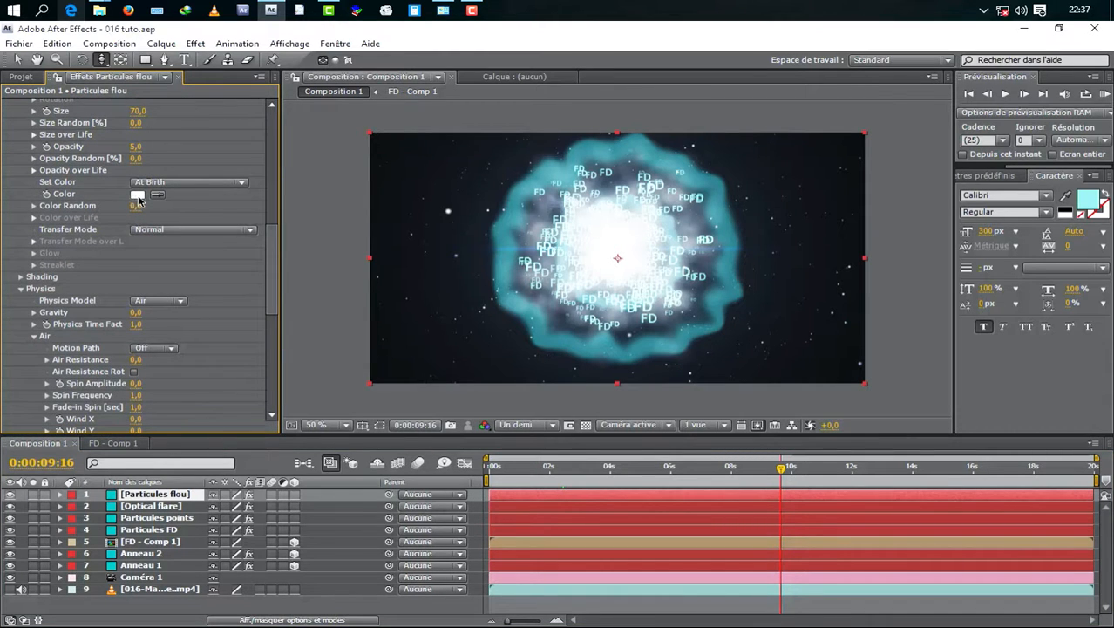
left_click(137, 195)
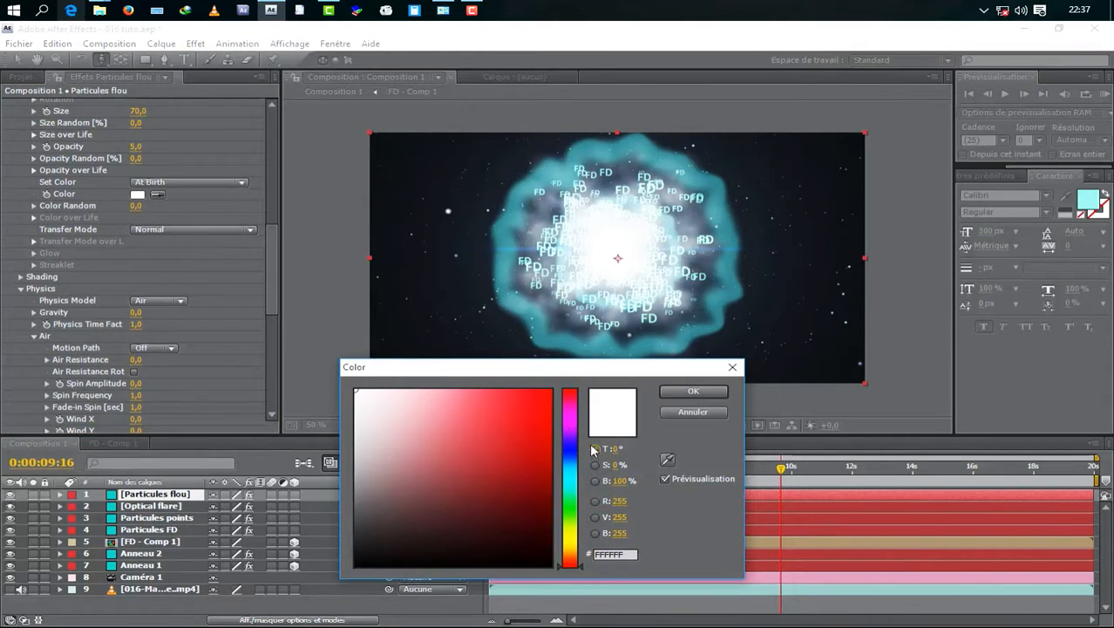
left_click(667, 459)
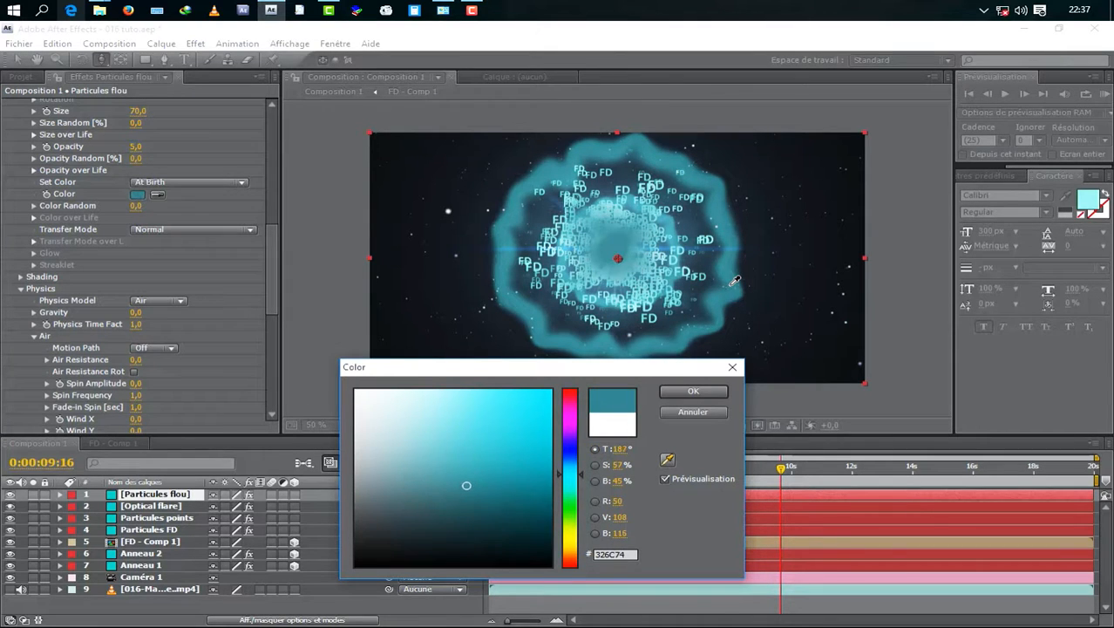
left_click(733, 280)
mouse_move(462, 453)
left_mouse_down()
mouse_move(490, 395)
mouse_move(474, 414)
mouse_move(418, 376)
left_mouse_up()
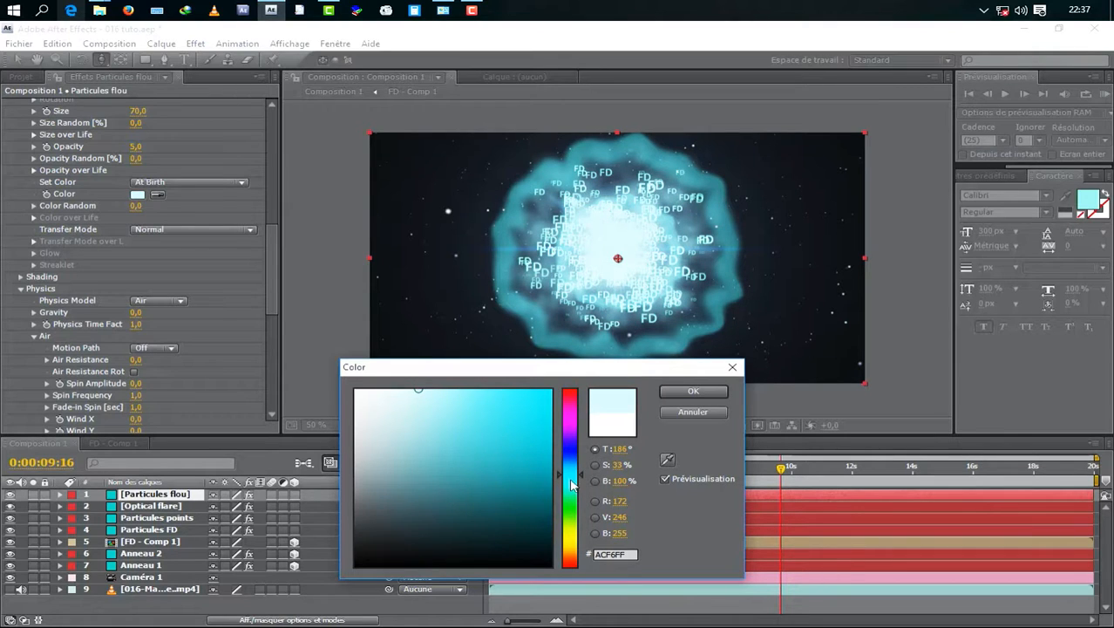
left_click_drag(570, 479, 578, 474)
left_click(378, 390)
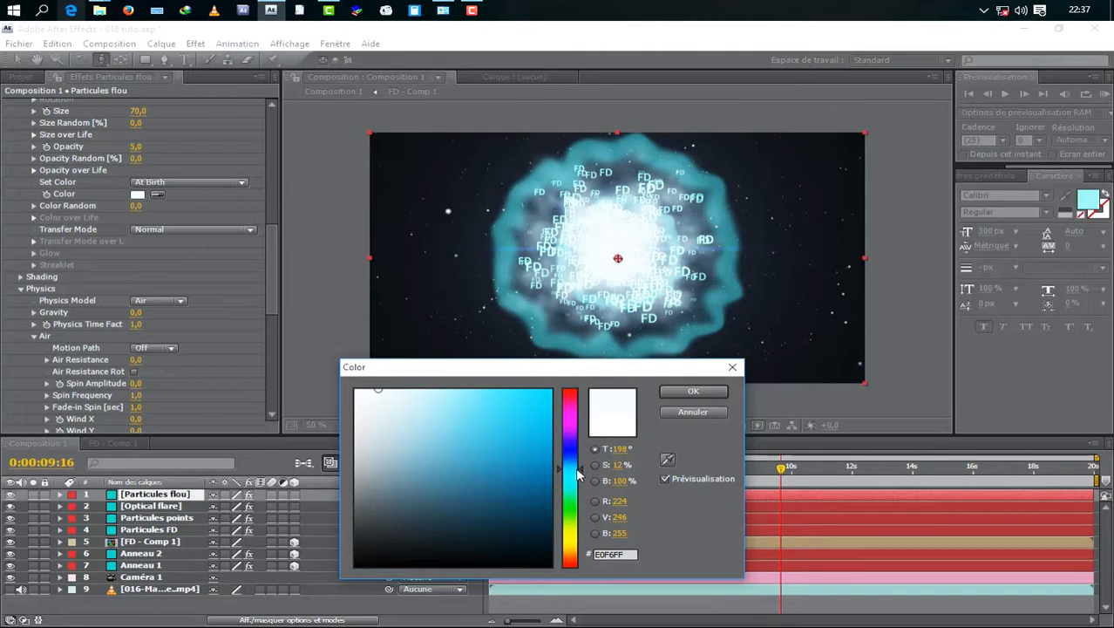
left_click(385, 390)
left_click(699, 390)
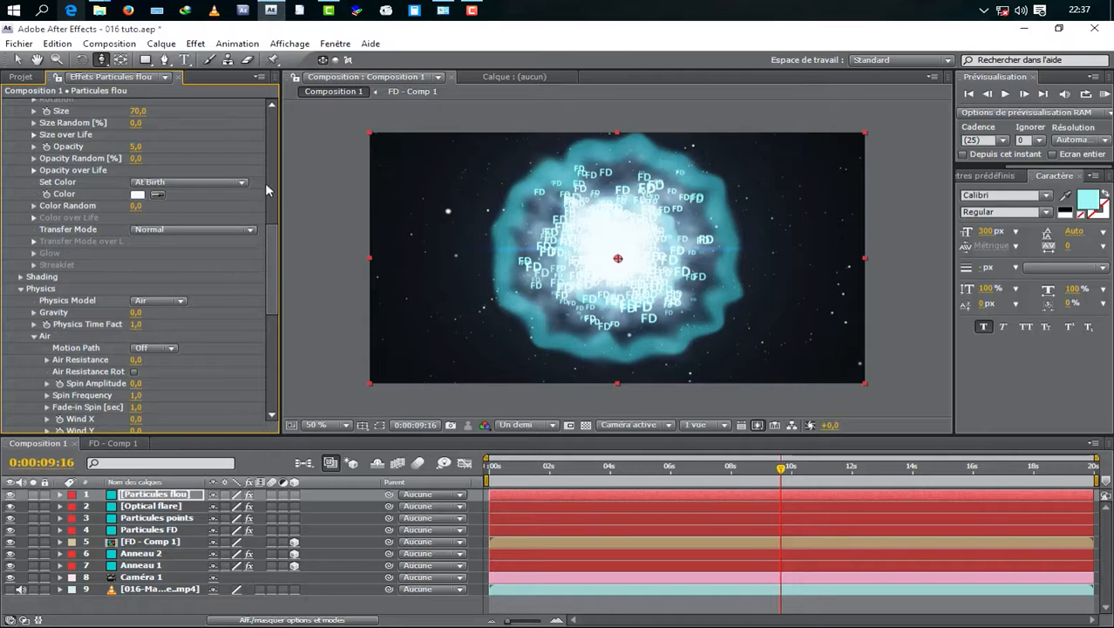
Set the Particular emitter's Particles/sec on the Particules flou layer to 400
scroll(267, 183, "up", 10)
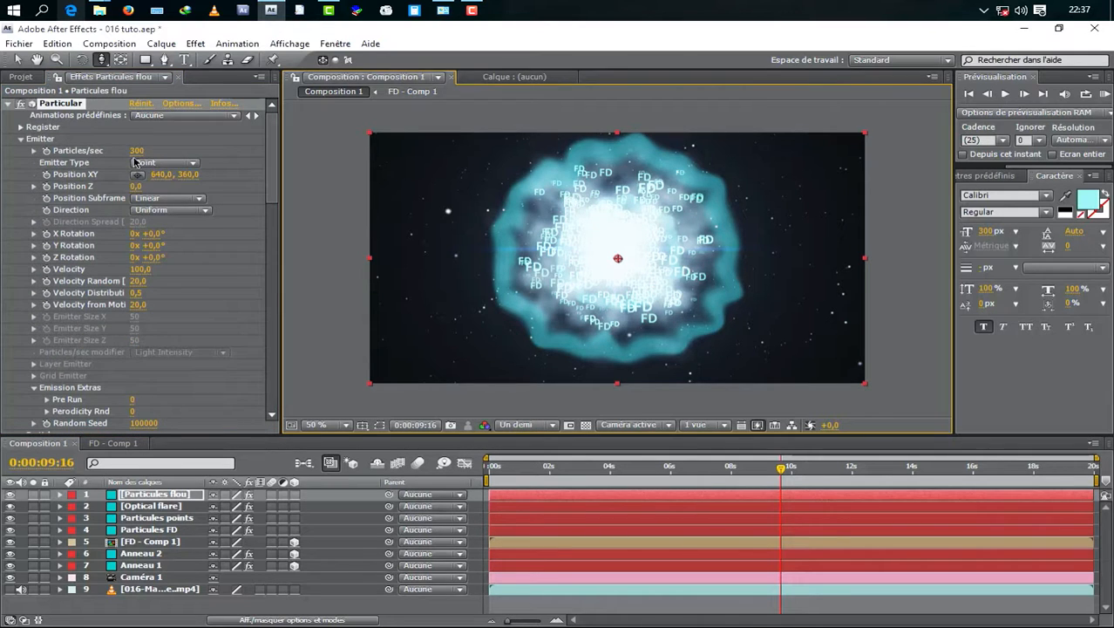
left_click(137, 151)
type("400")
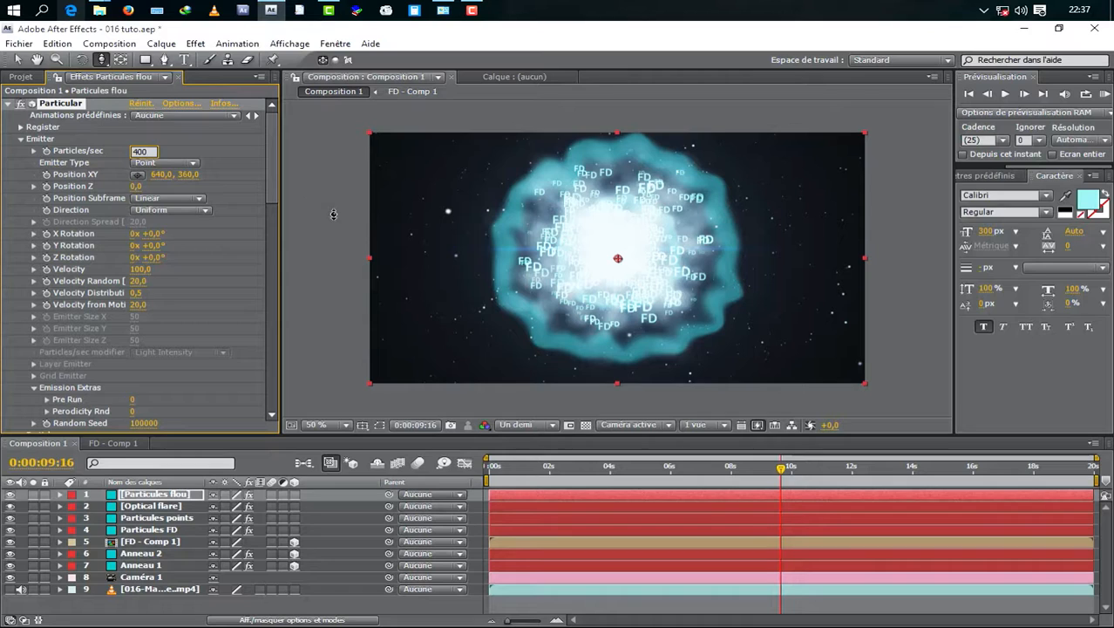
Duplicate the 016-Ma…mp4 video layer in Composition 1
key("Return")
left_click(21, 77)
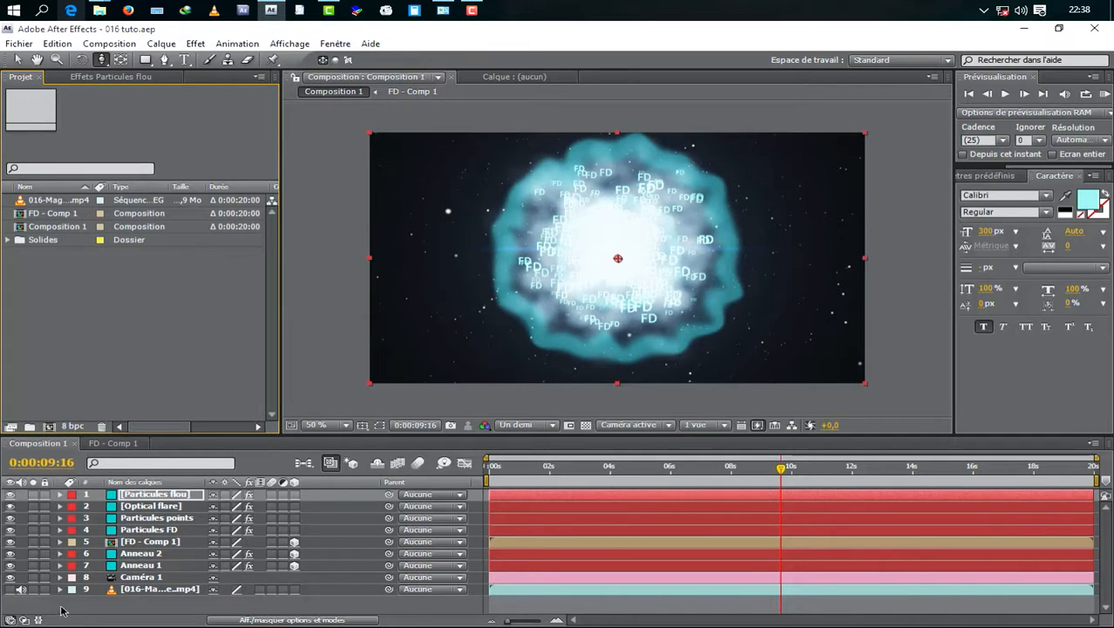
left_click(159, 591)
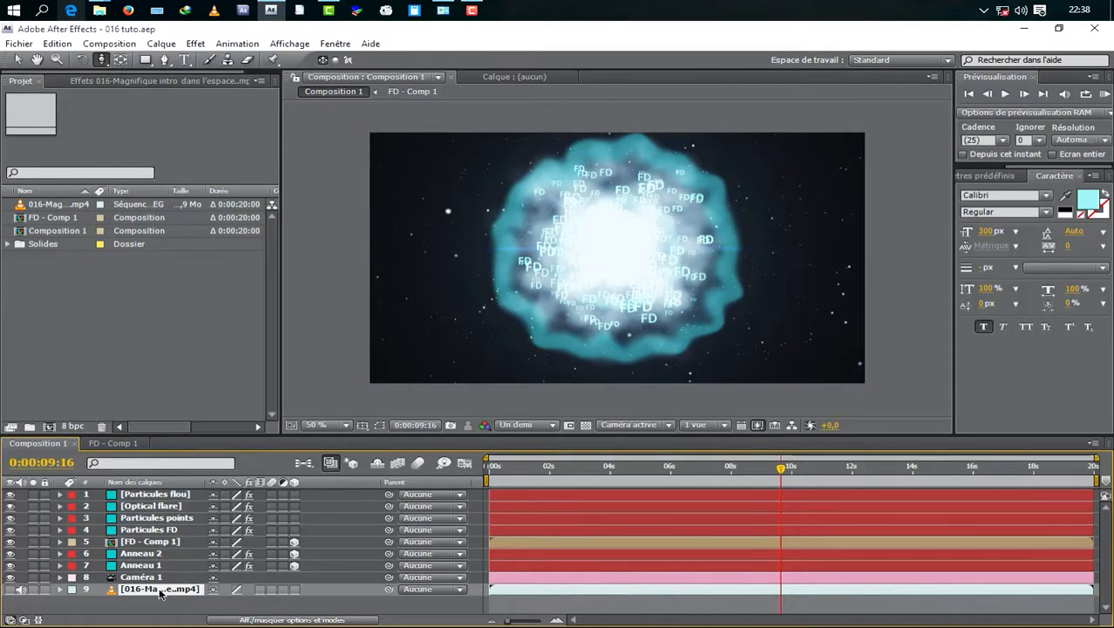
key("ctrl+d")
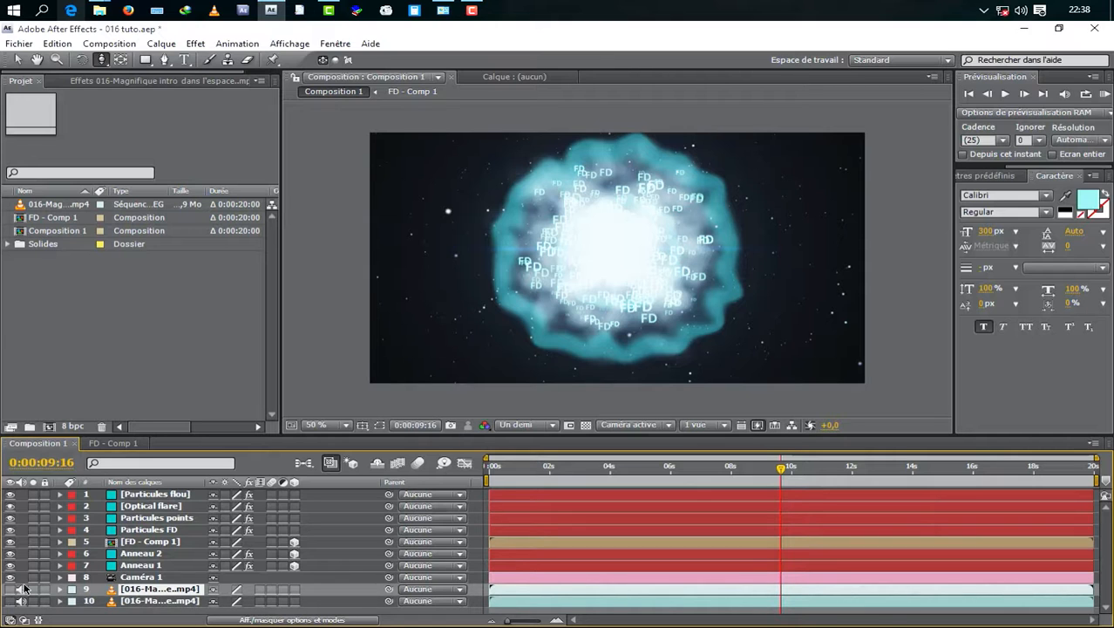
Convert the duplicated video layer's audio data into keyframes with the keyframe assistant
right_click(163, 595)
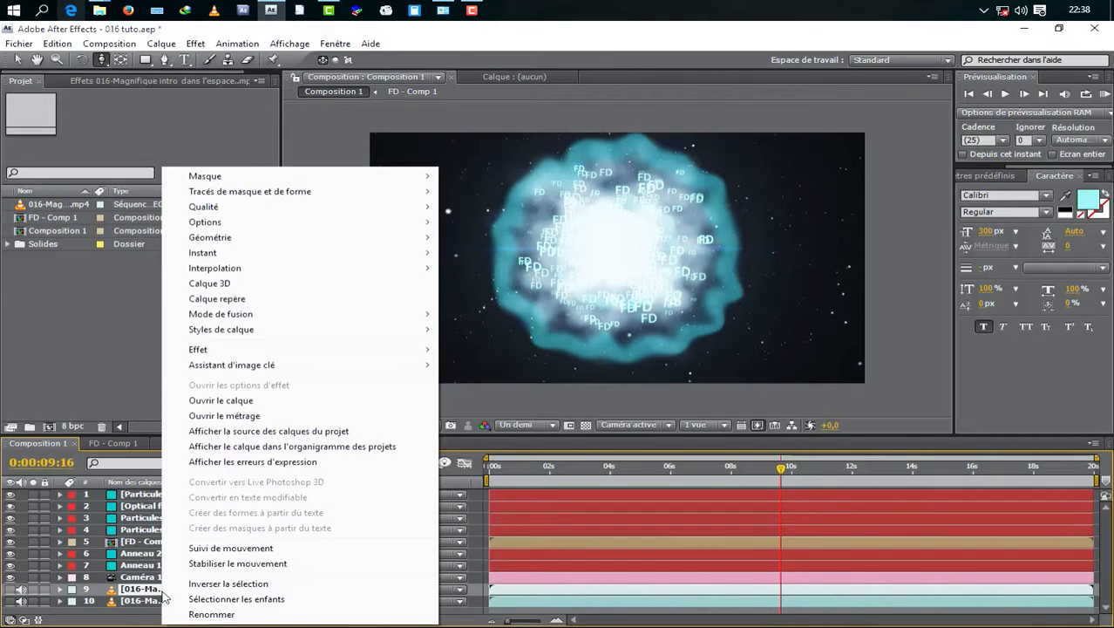
mouse_move(268, 367)
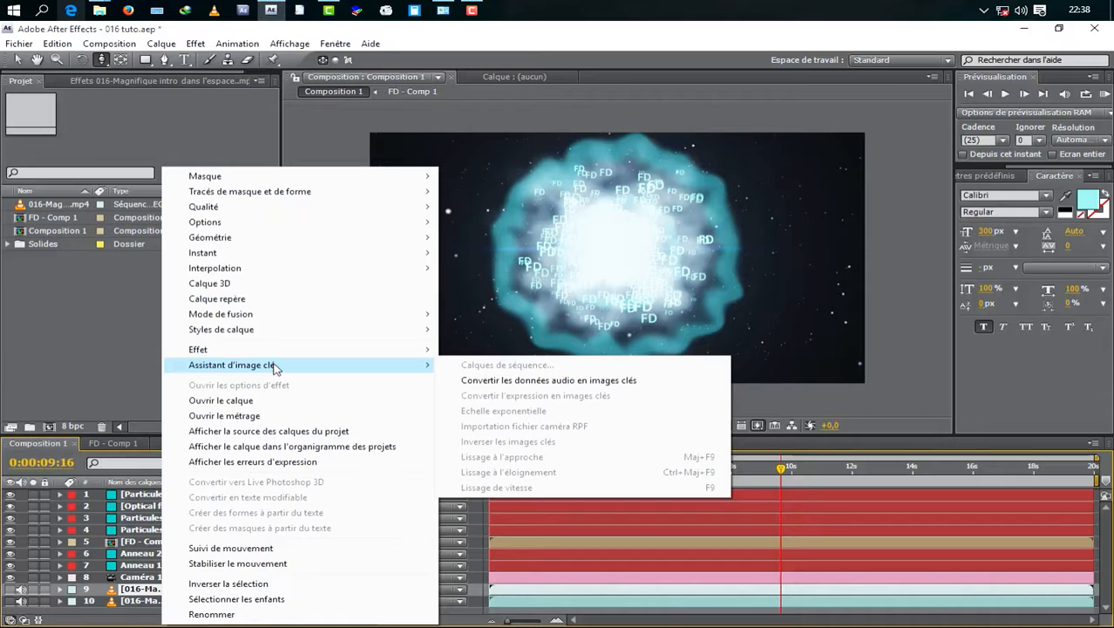
left_click(521, 385)
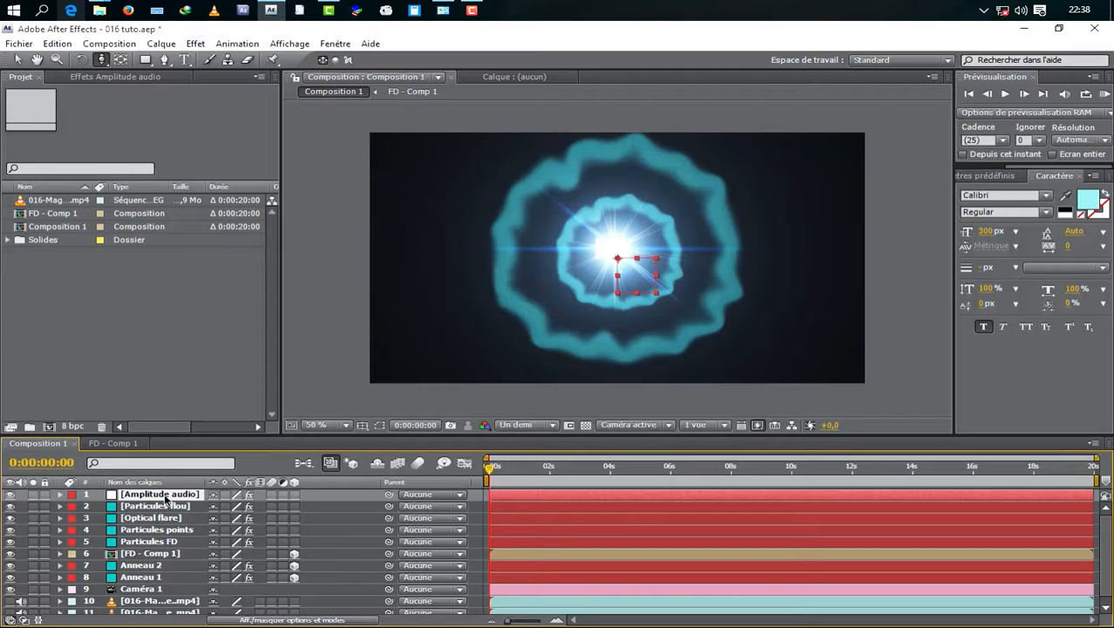
Add an expression to the Optical flare layer's Brightness that links it to the Couche de gauche Curseur of Amplitude audio
left_click(59, 518)
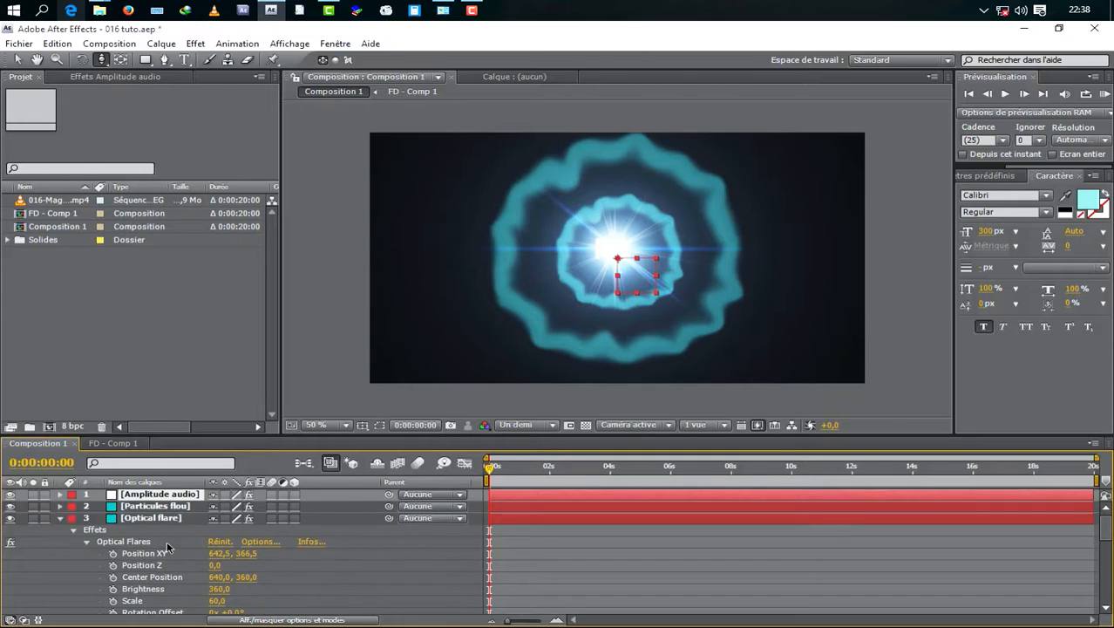
left_click(60, 495)
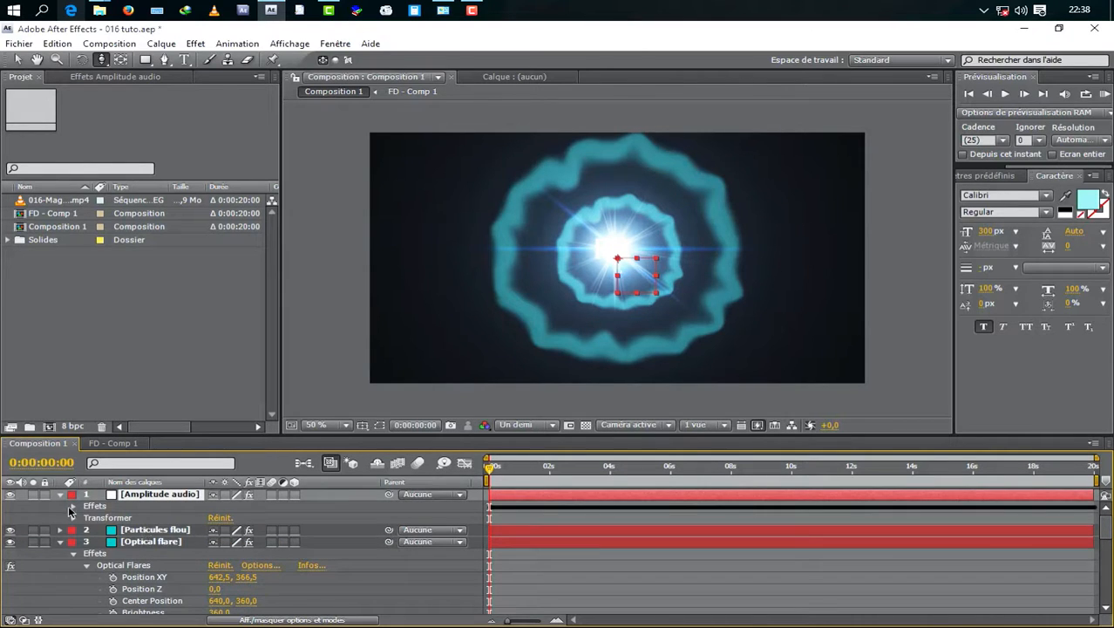
left_click(73, 507)
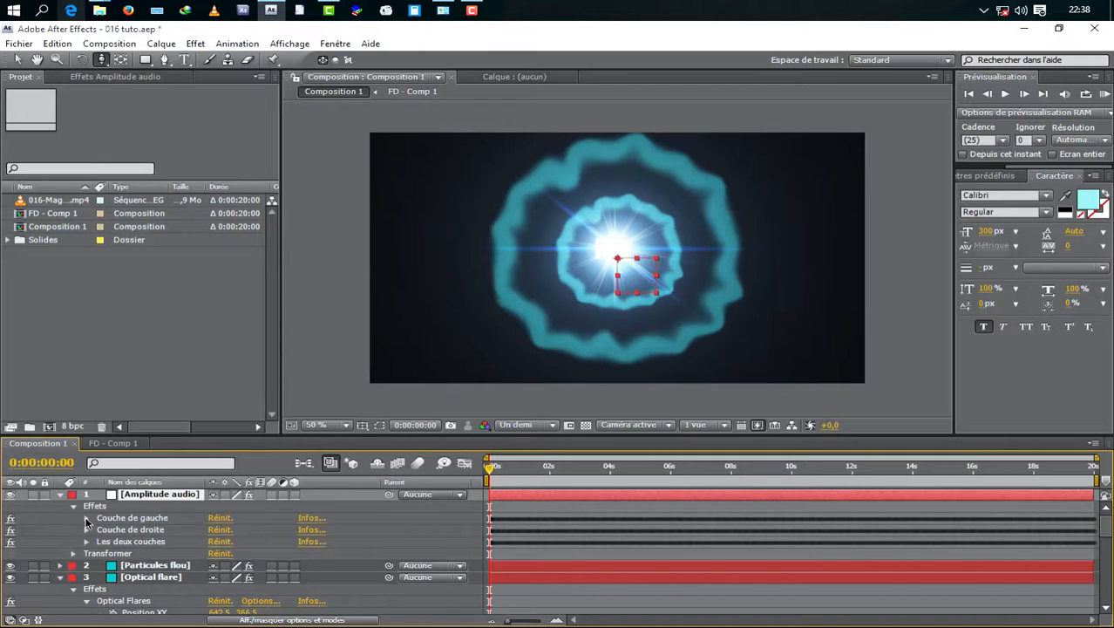
left_click(86, 518)
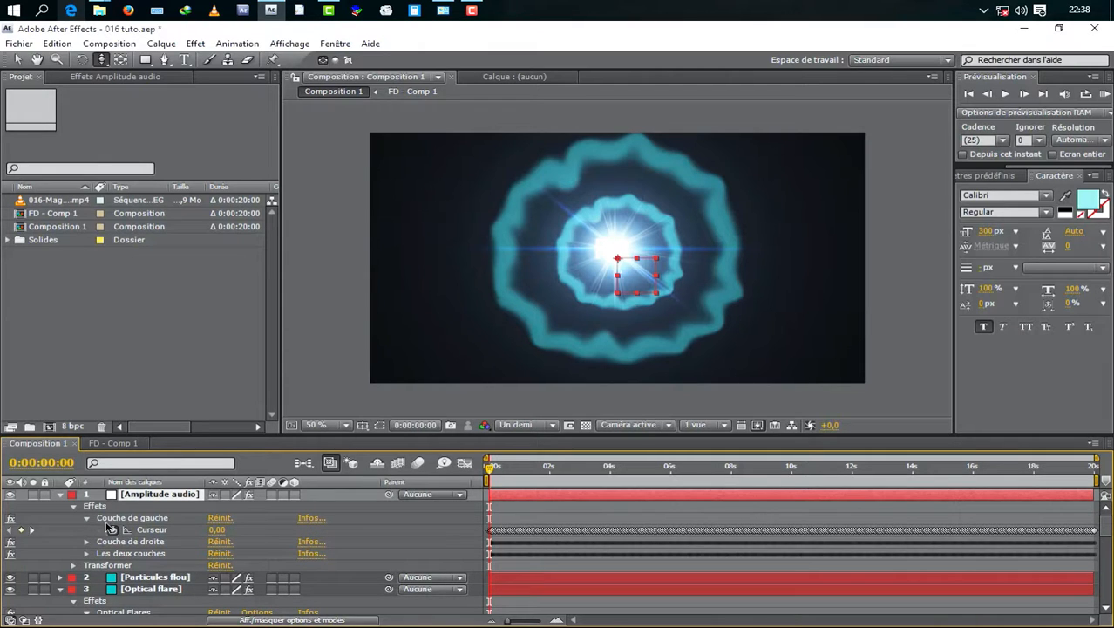
scroll(112, 529, "down", 3)
scroll(112, 528, "up", 2)
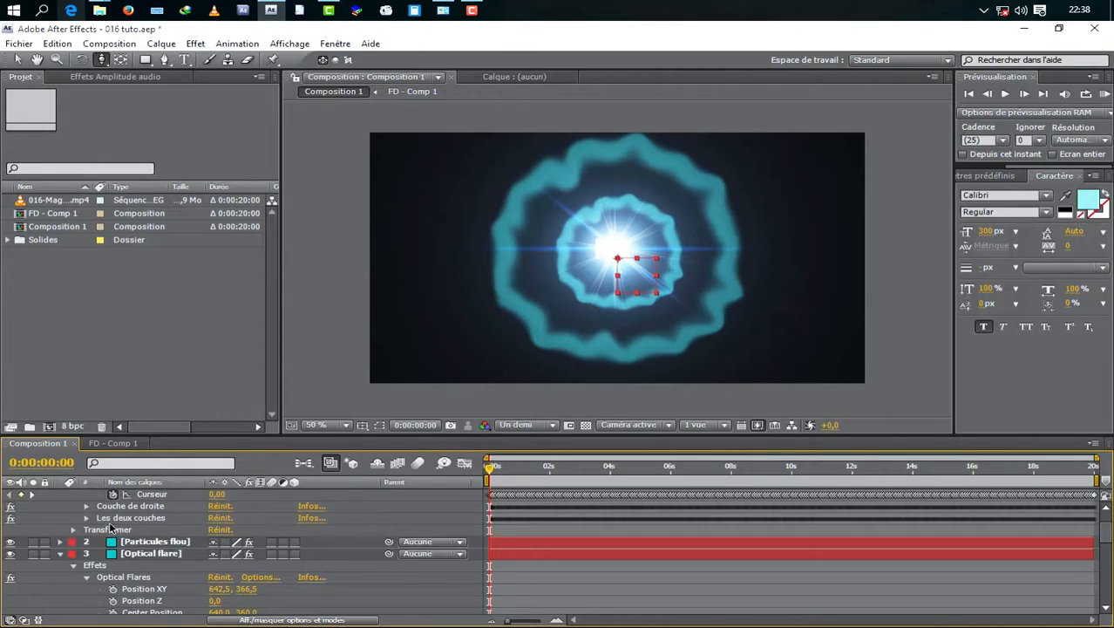
scroll(112, 528, "down", 2)
scroll(111, 528, "down", 1)
left_click(113, 518)
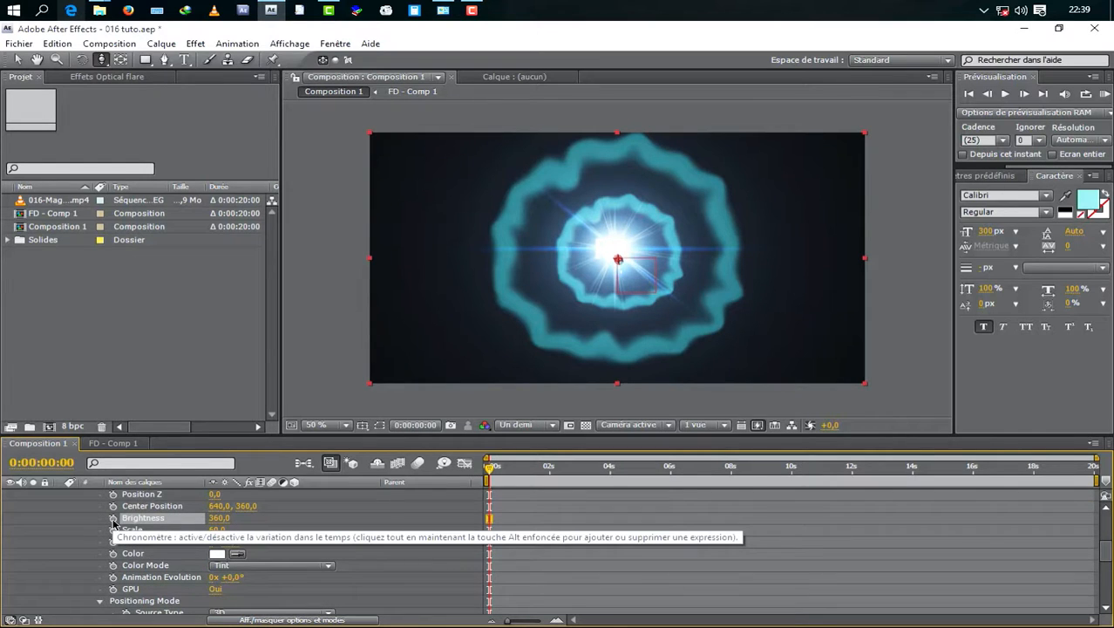
left_click(112, 518, "alt")
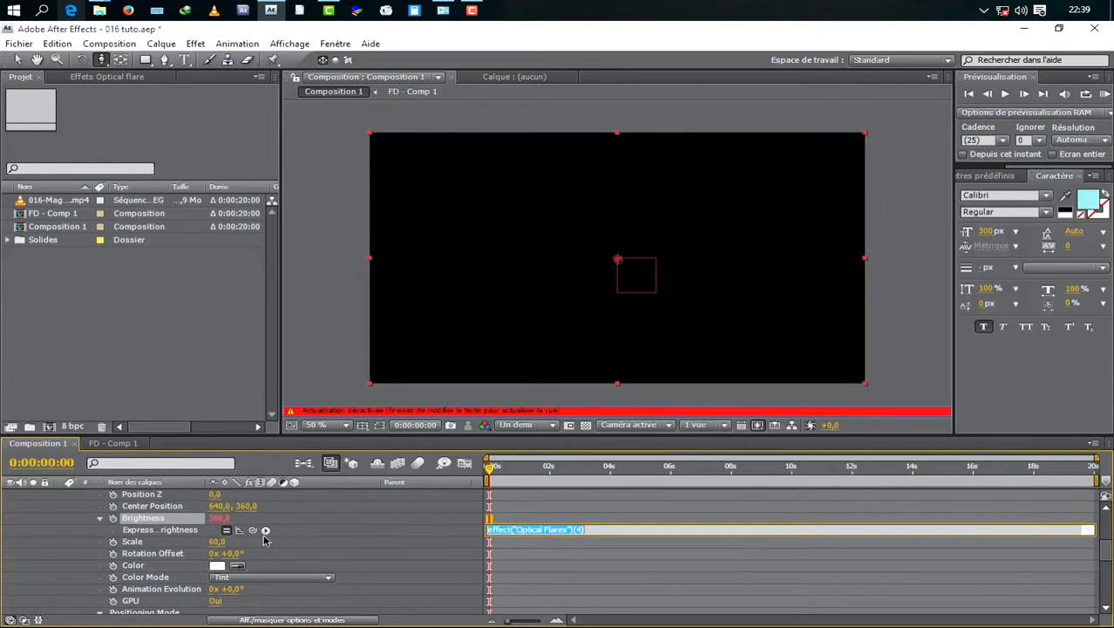
left_click_drag(253, 530, 159, 536)
left_click_drag(158, 537, 159, 536)
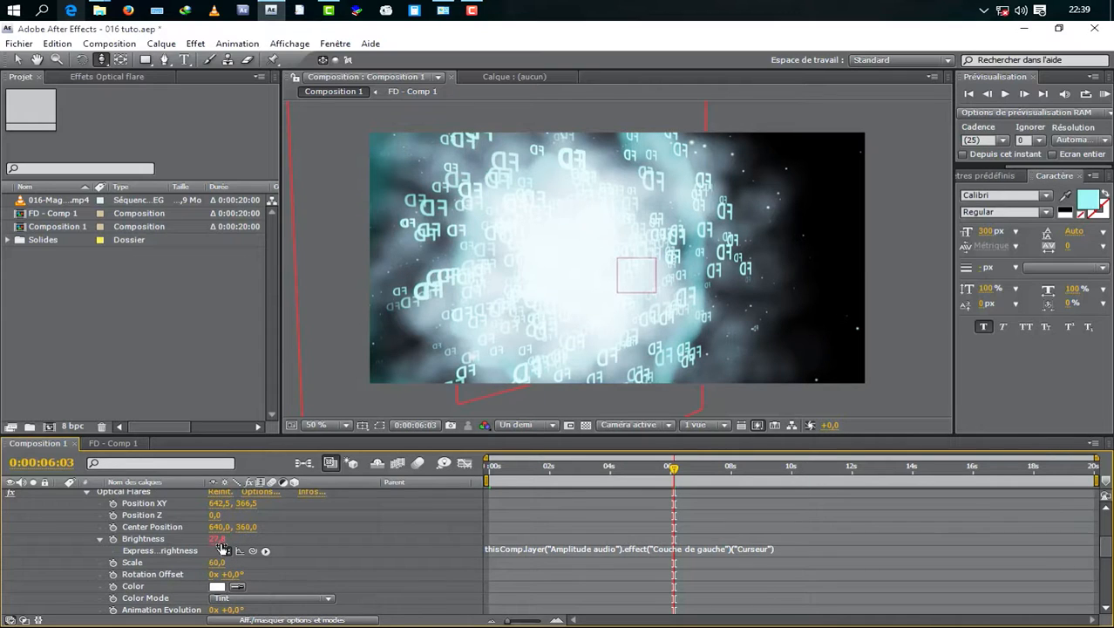
Append *20 to the Optical flare Brightness expression to multiply the linked audio value
left_click(834, 549)
left_click(827, 550)
type("*17")
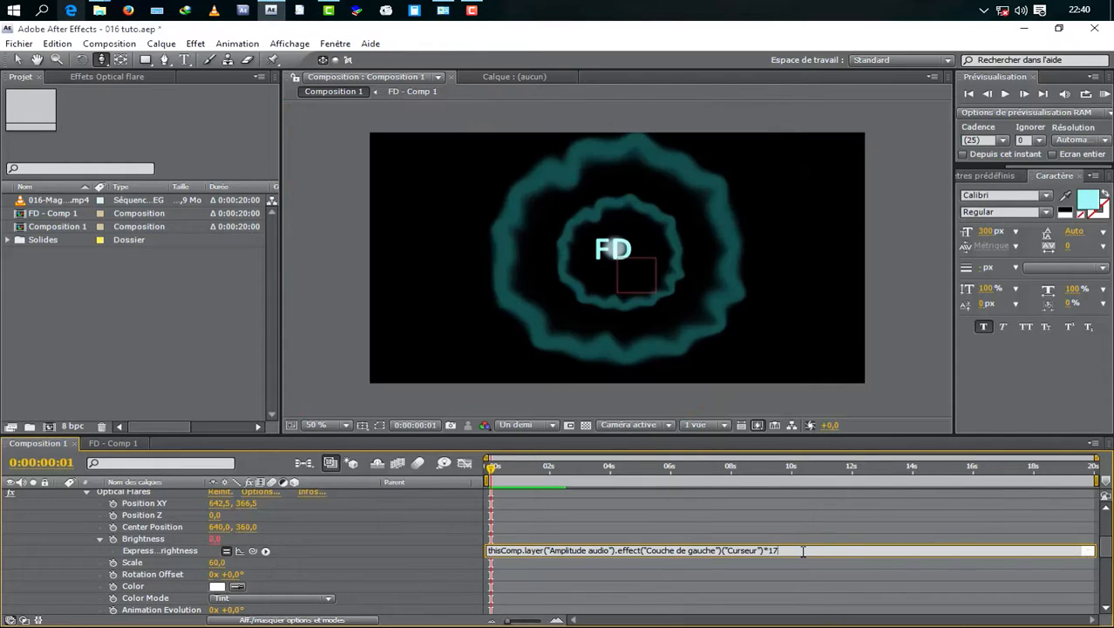
key("BackSpace")
key("BackSpace")
type("20")
key("KP_Enter")
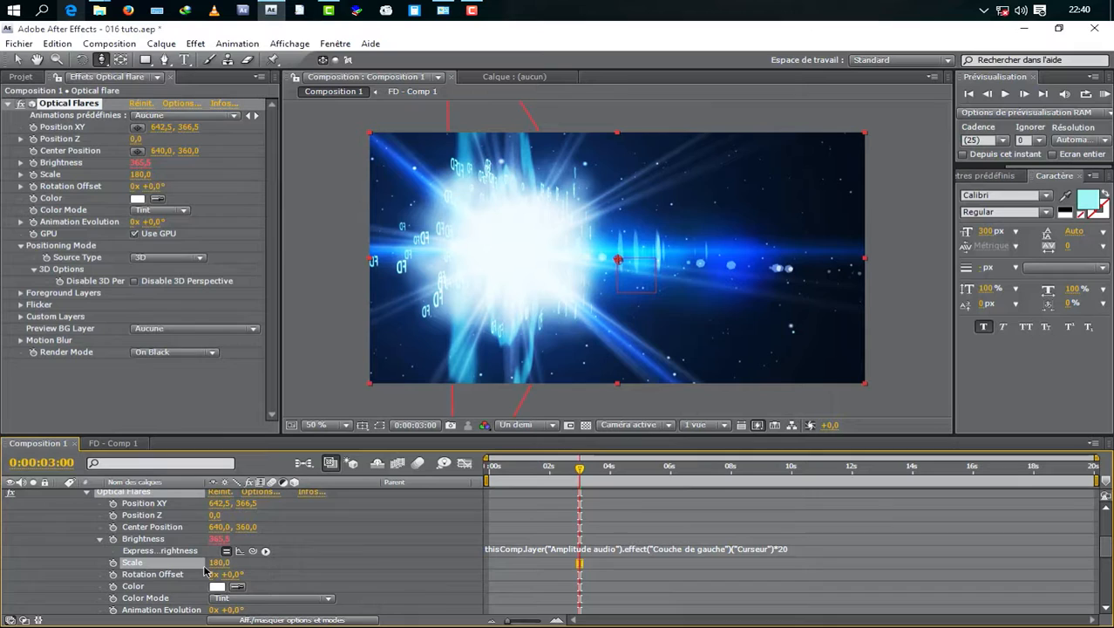
Set the Optical Flares Scale to 100 and play a RAM preview of the audio-driven flare
left_click(217, 563)
type("100")
key("Return")
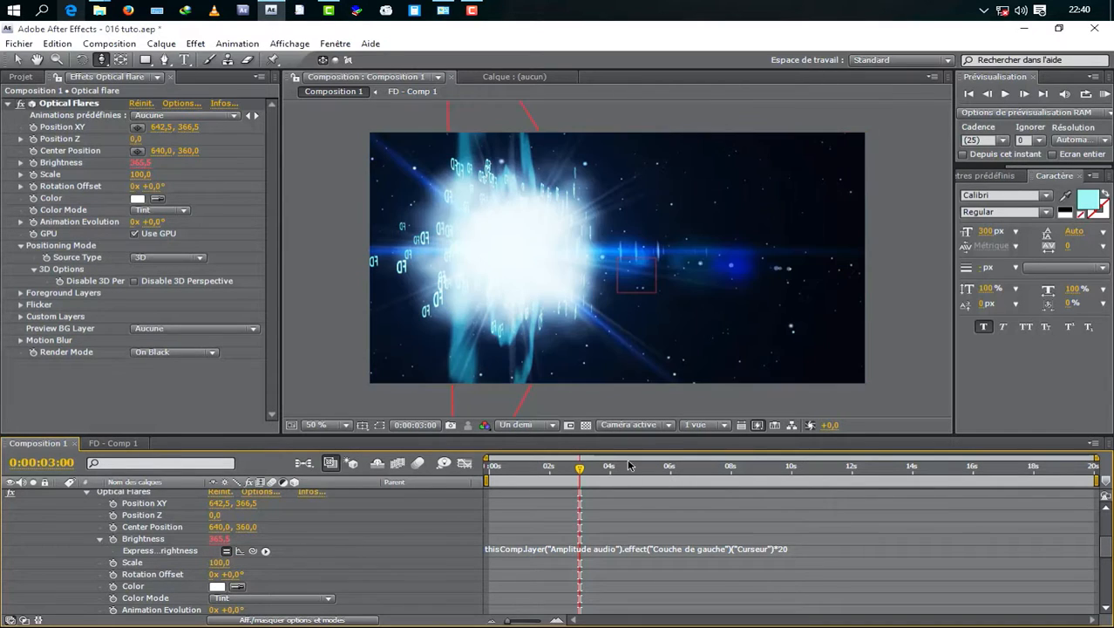
left_click(1105, 94)
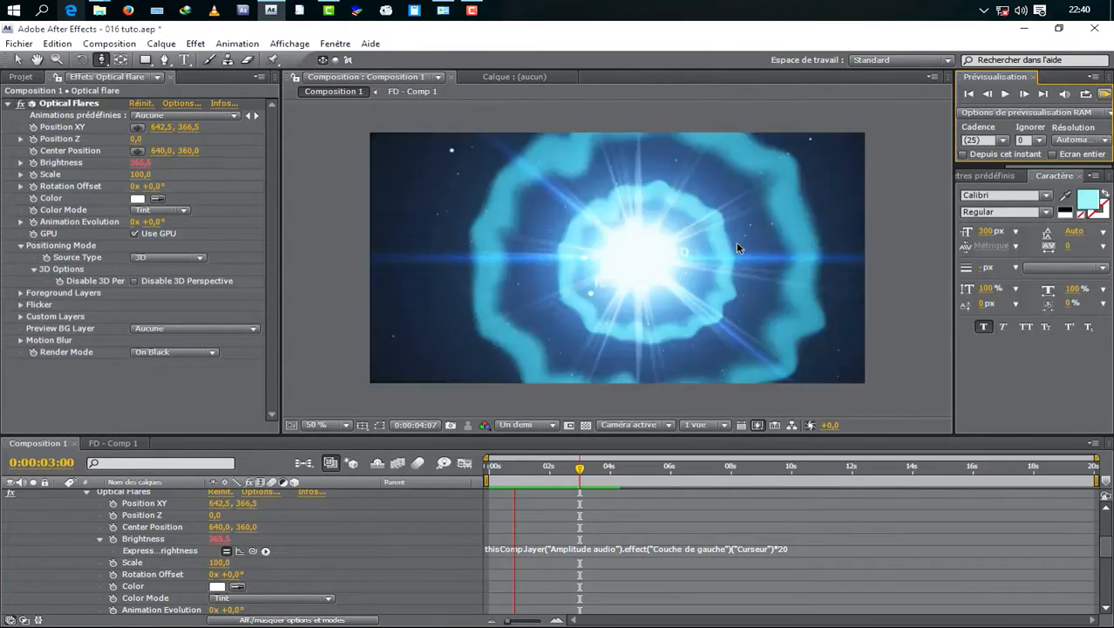
key("space")
Collapse the open layers and enable an expression on the Fluidité distortion percentage of the Anneau 2 layer
scroll(302, 555, "up", 1)
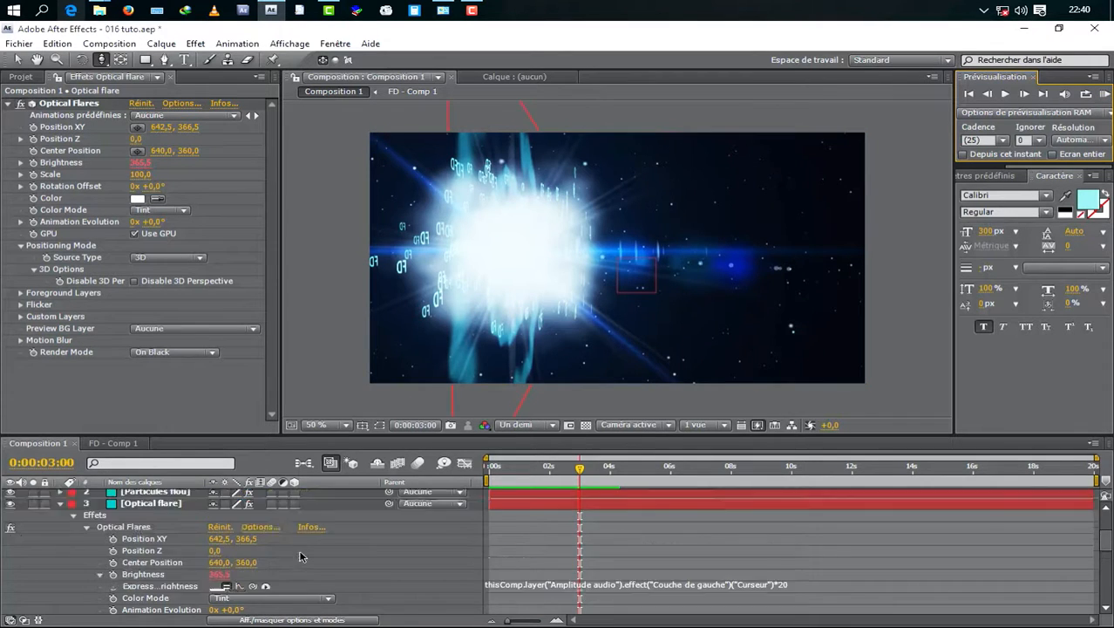
scroll(302, 557, "up", 3)
left_click(61, 588)
left_click(60, 495)
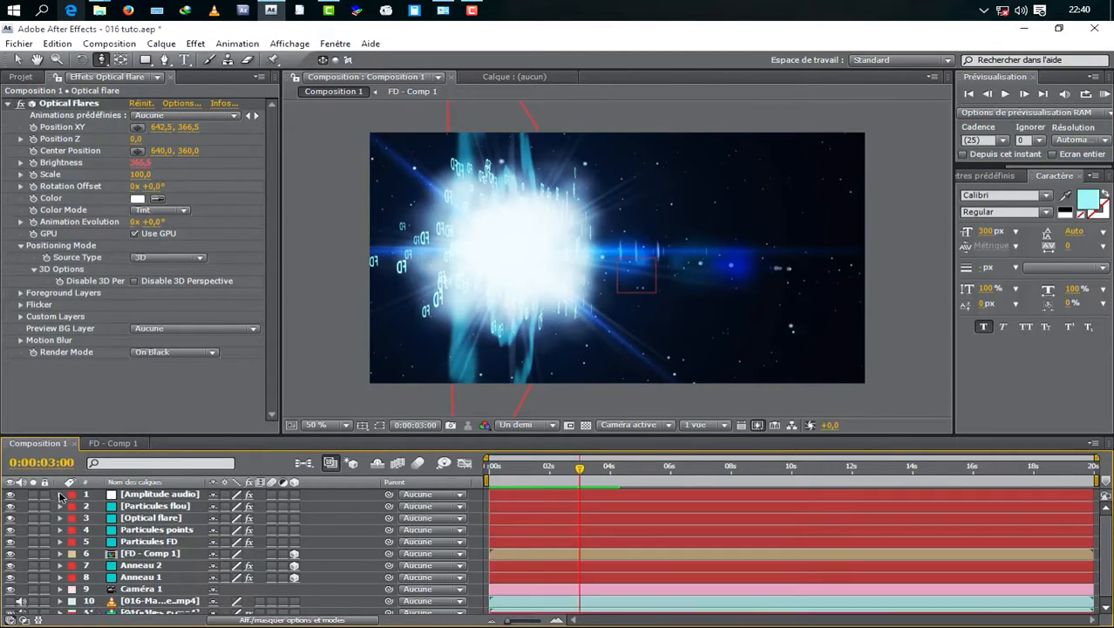
left_click(60, 570)
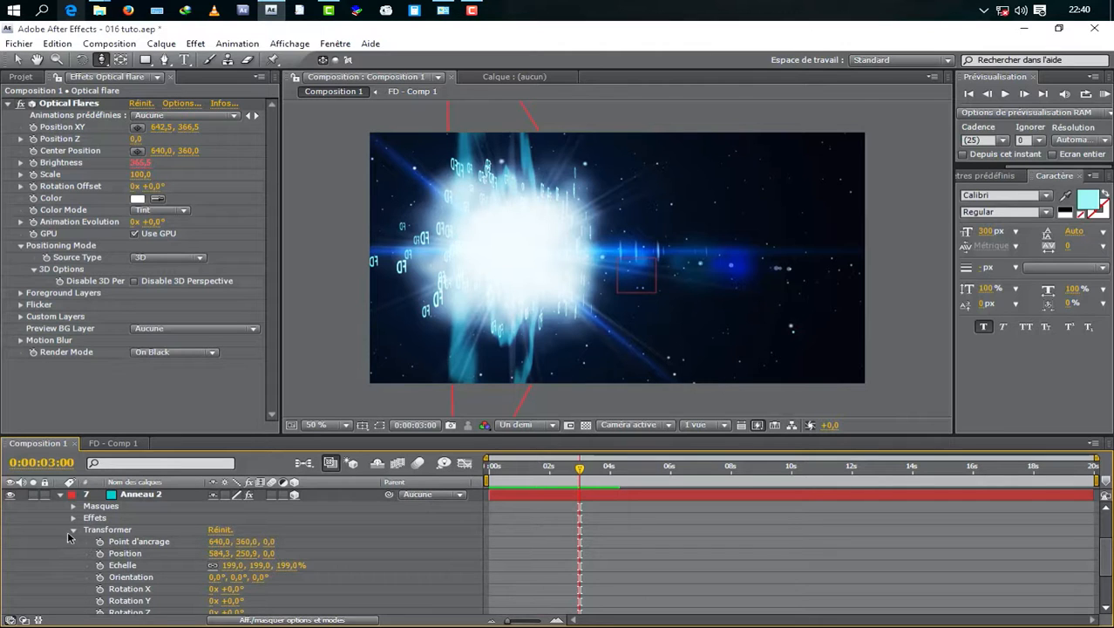
left_click(74, 531)
left_click(73, 537)
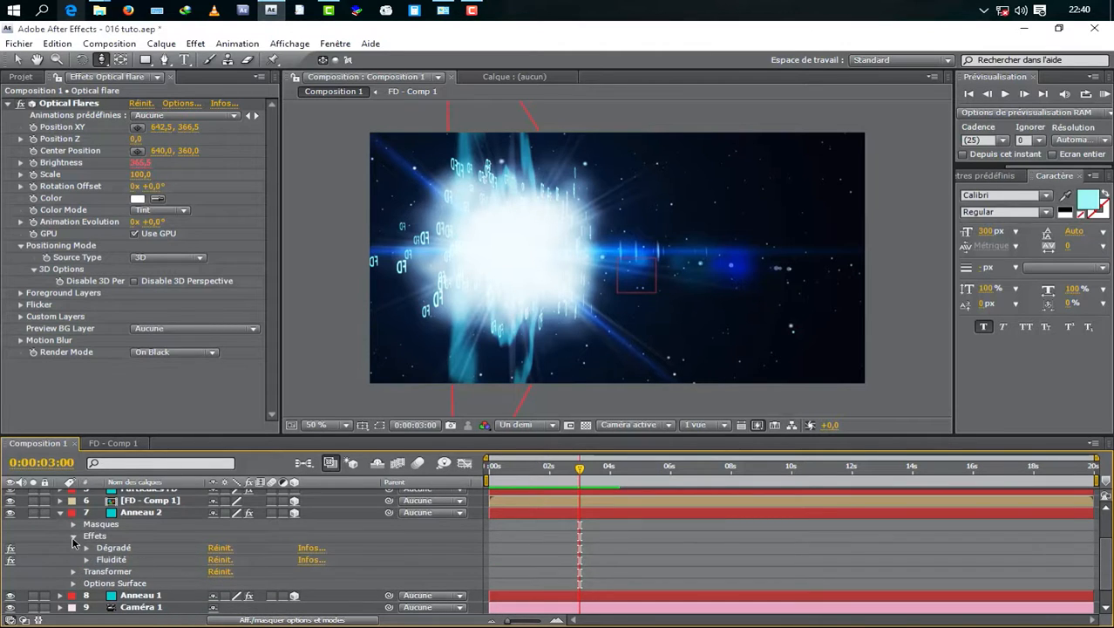
left_click(87, 560)
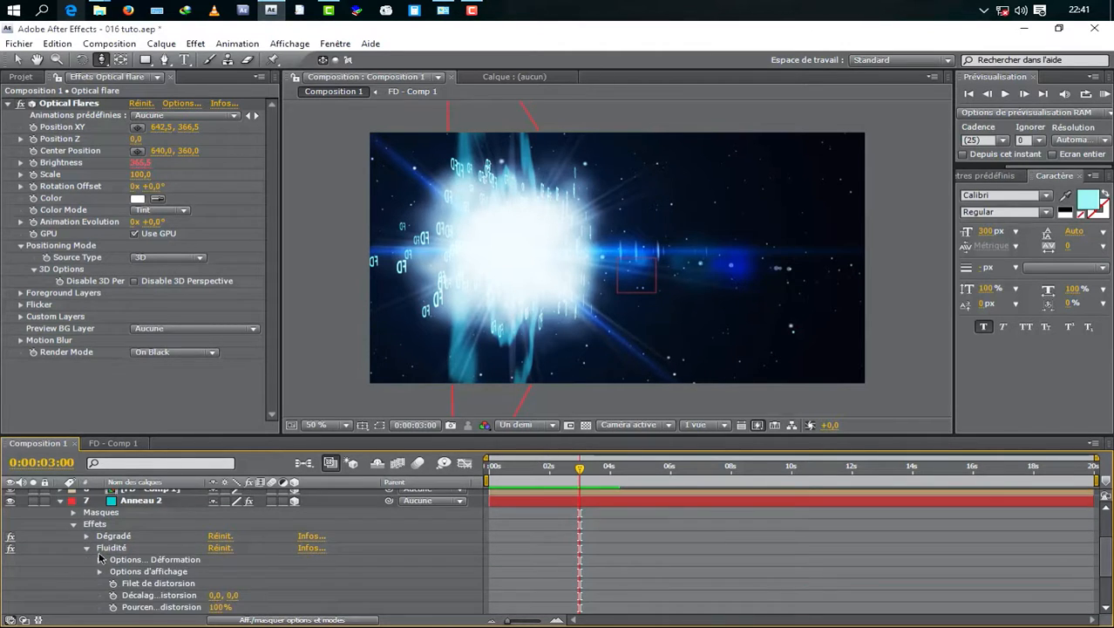
scroll(111, 559, "down", 3)
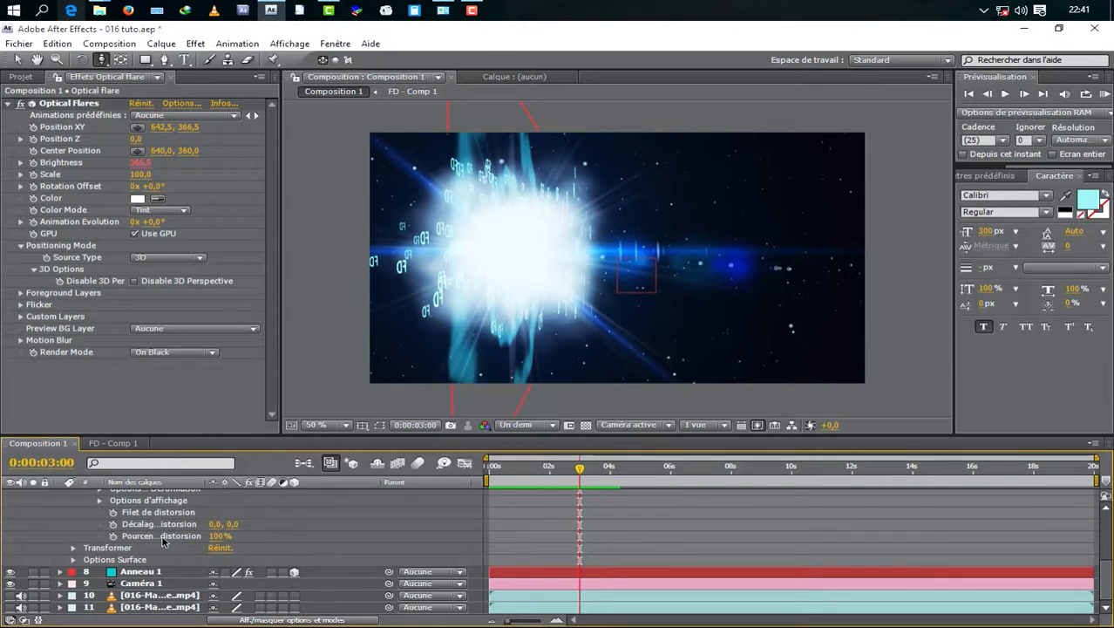
left_click(124, 536)
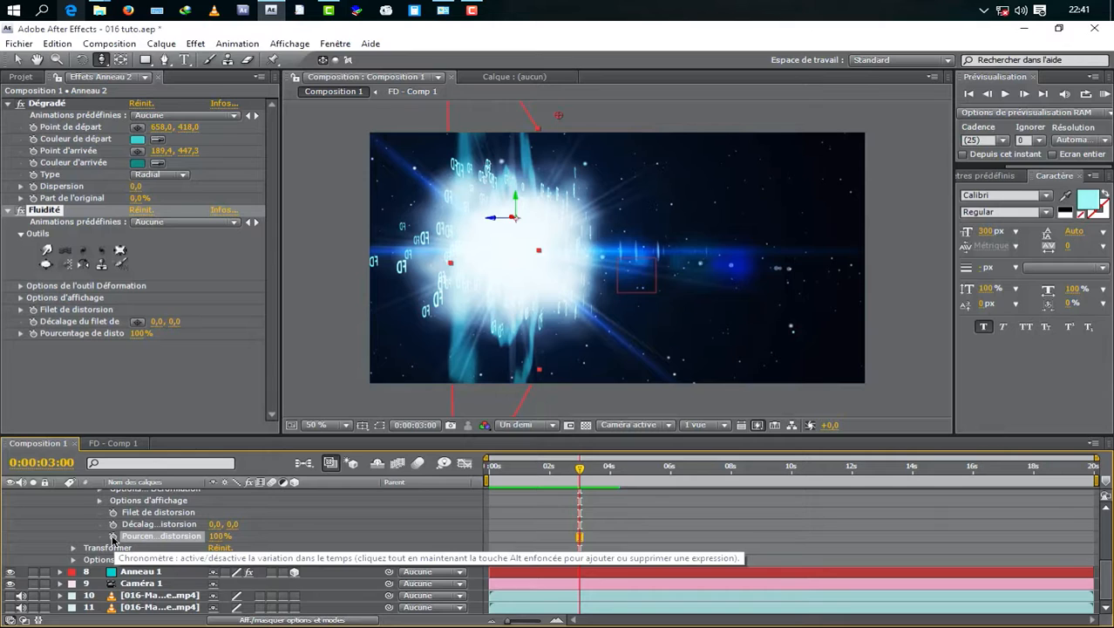
left_click(112, 537, "alt")
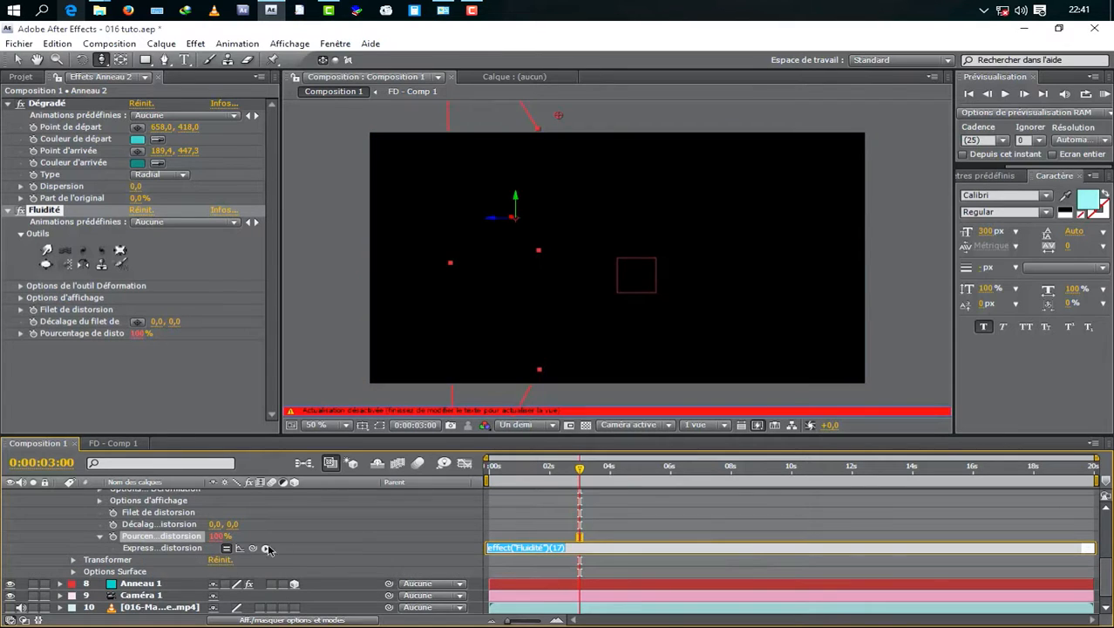
mouse_move(253, 548)
left_mouse_down()
mouse_move(229, 512)
mouse_move(210, 523)
mouse_move(199, 487)
mouse_move(151, 544)
mouse_move(219, 601)
mouse_move(237, 563)
left_mouse_up()
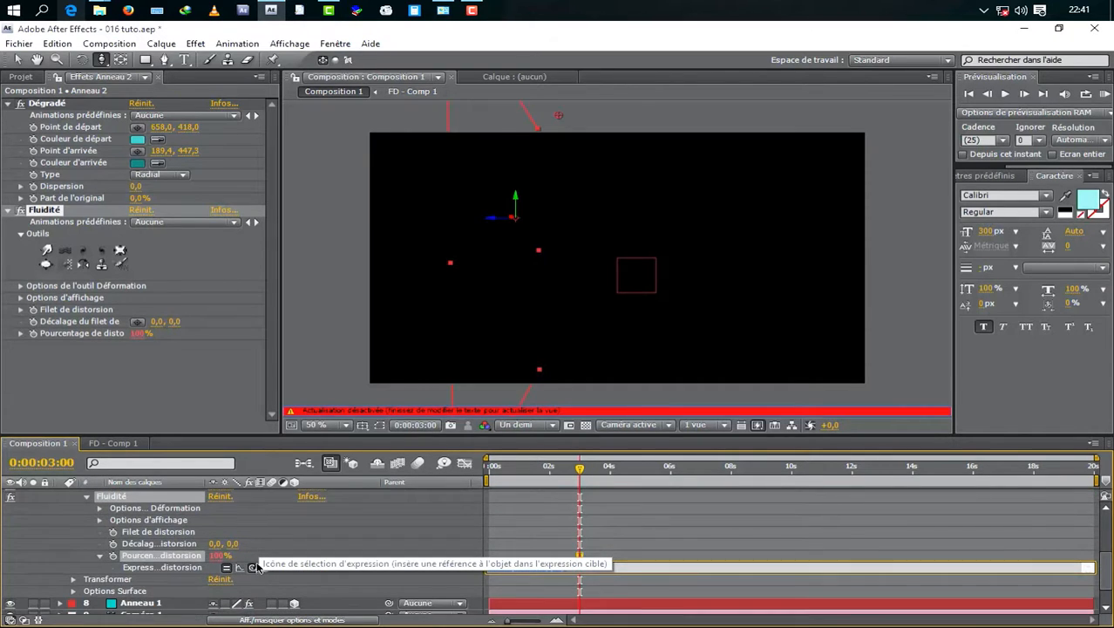
Link Anneau 2's distortion percentage expression to Amplitude audio's Couche de droite Curseur, multiply it by 4, and run a RAM preview
scroll(186, 539, "up", 4)
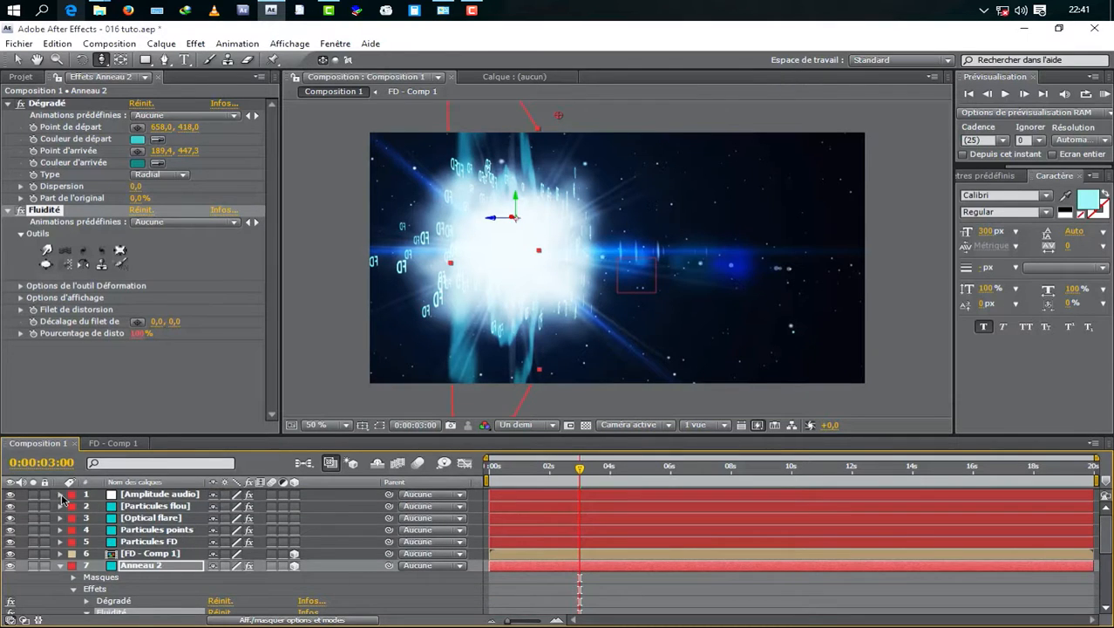
left_click(61, 494)
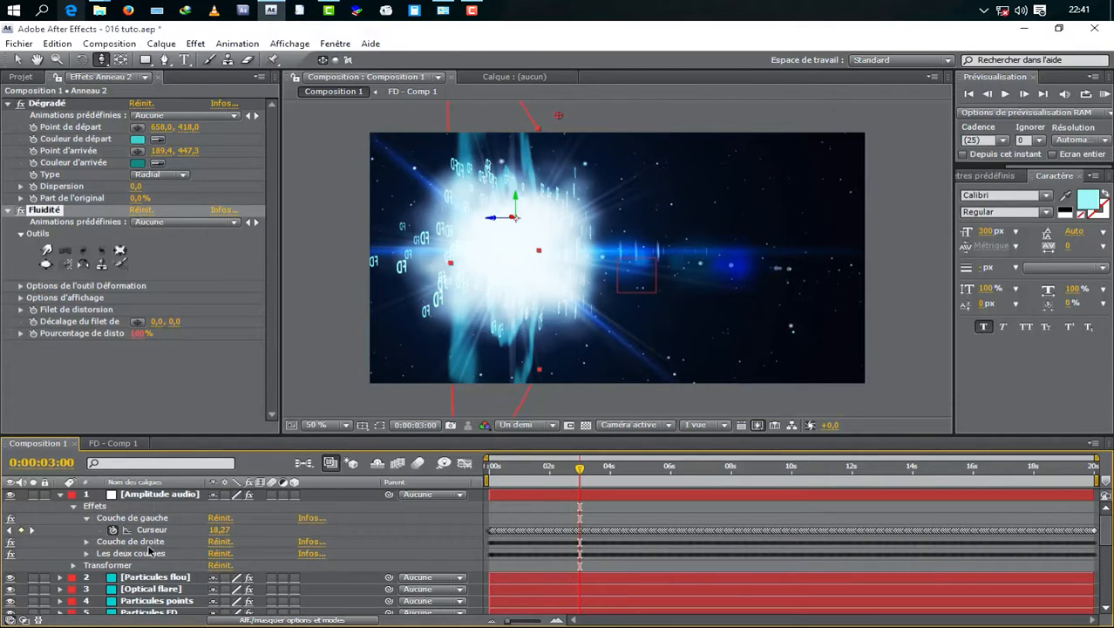
scroll(144, 551, "down", 5)
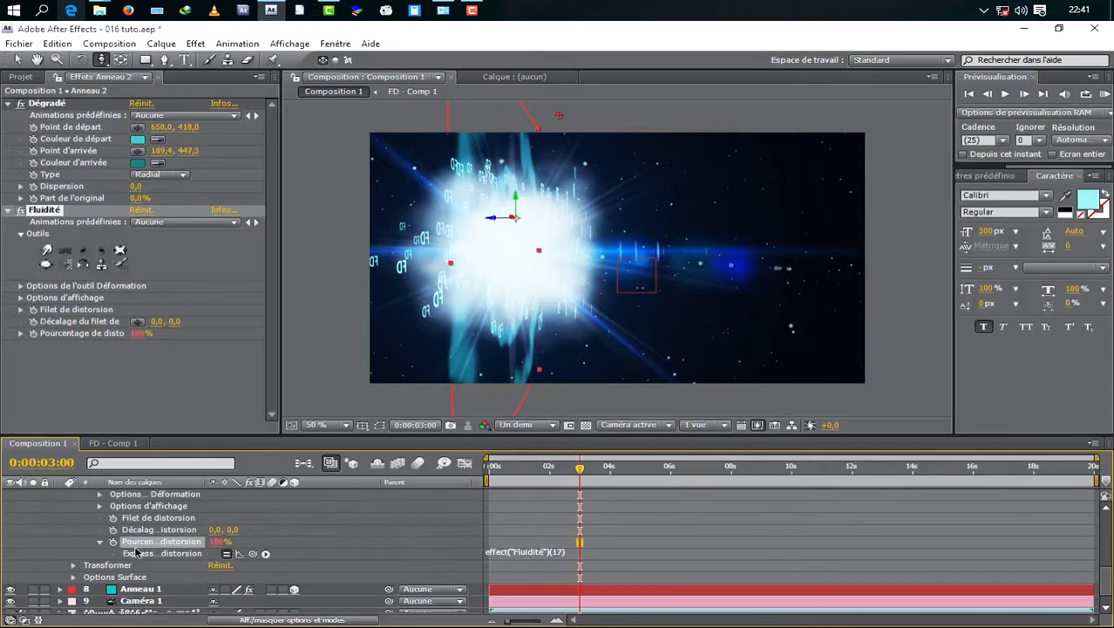
scroll(136, 552, "down", 1)
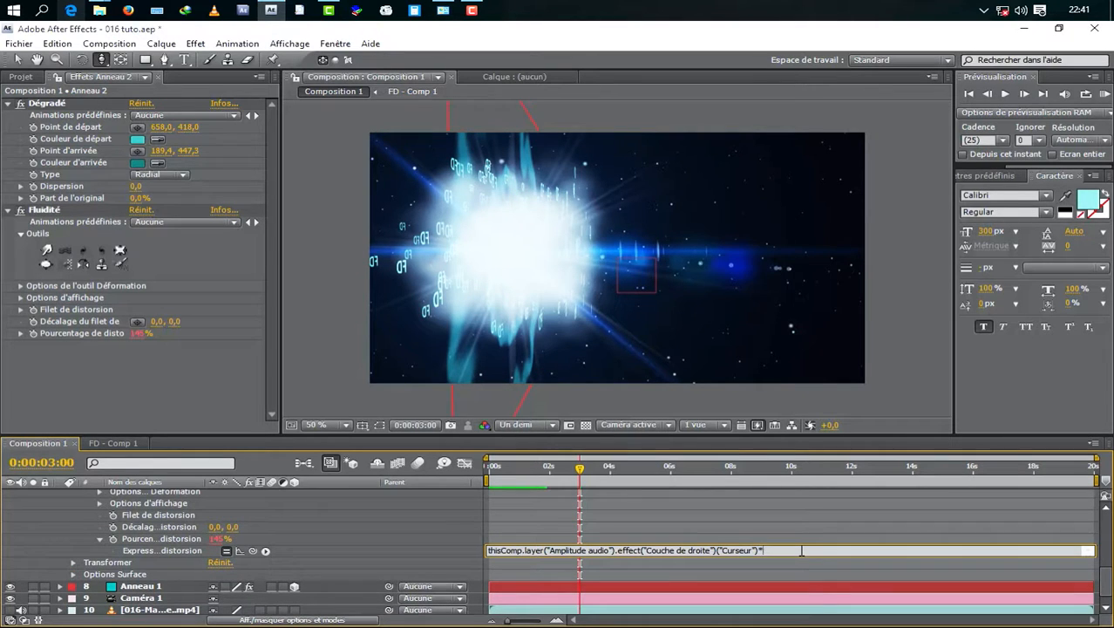
type("4")
left_click(792, 526)
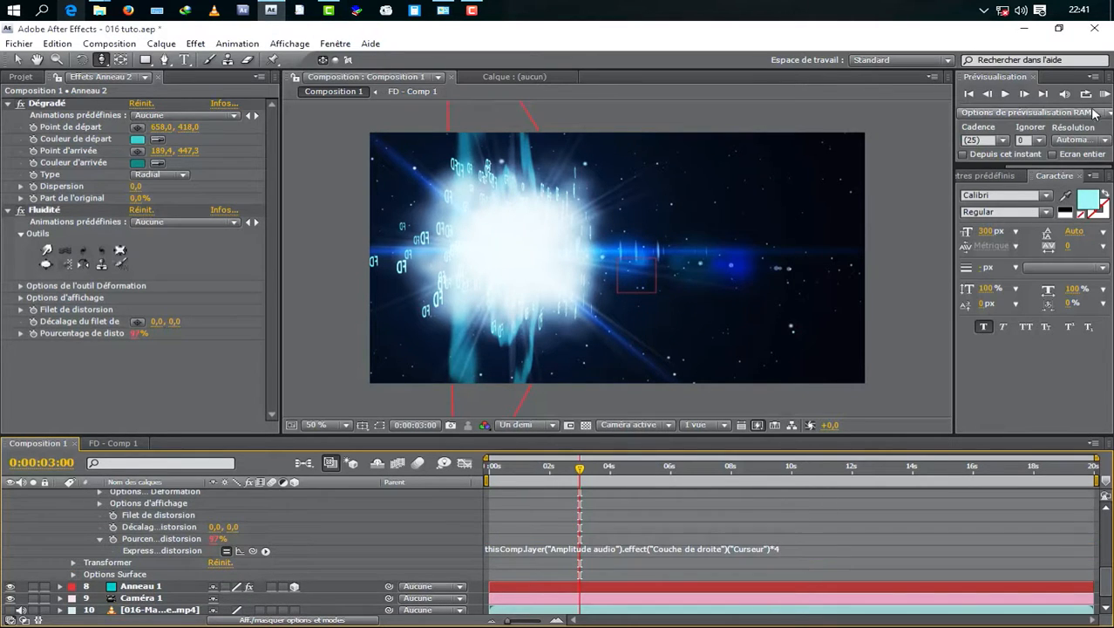
left_click(1104, 94)
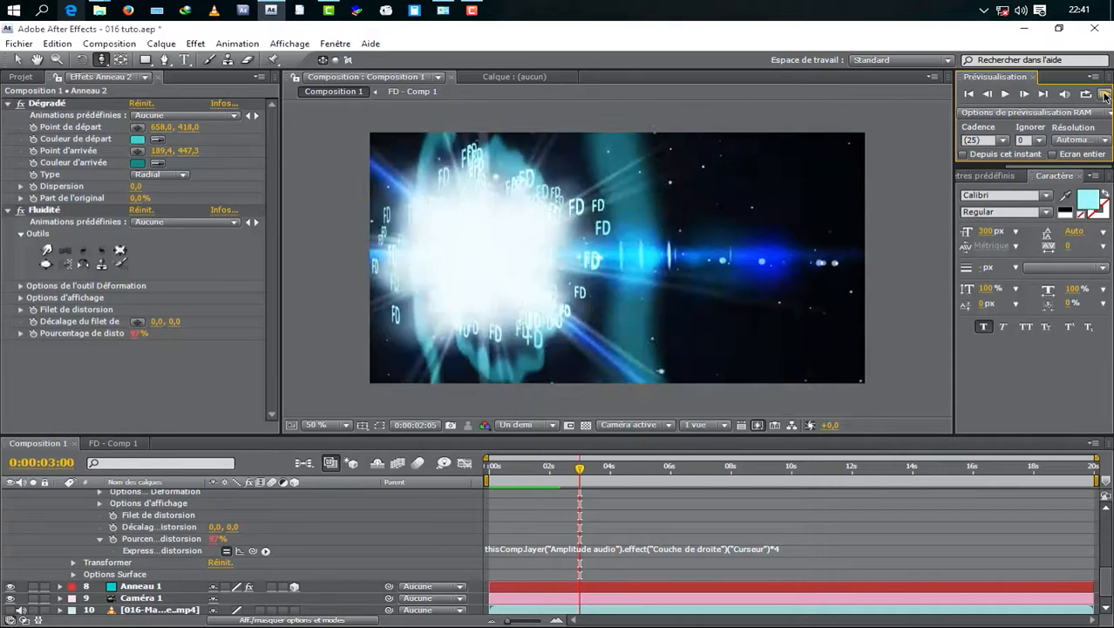
left_click(1104, 95)
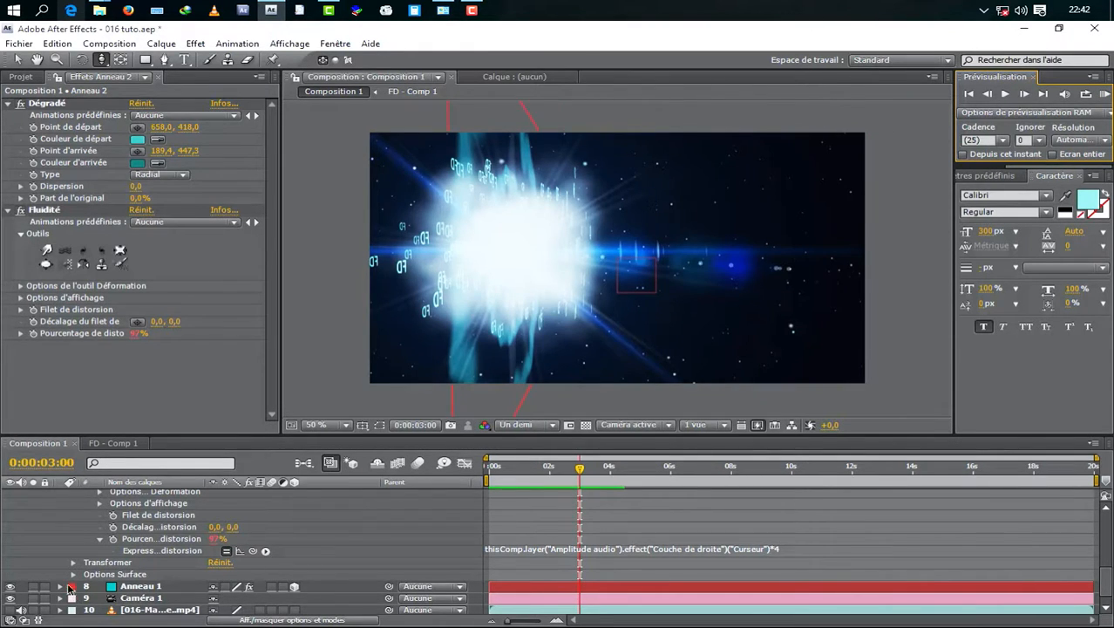
Link Anneau 1's Fluidité distortion percentage to Amplitude audio's Couche de droite Curseur with an expression multiplied by 4
left_click(60, 586)
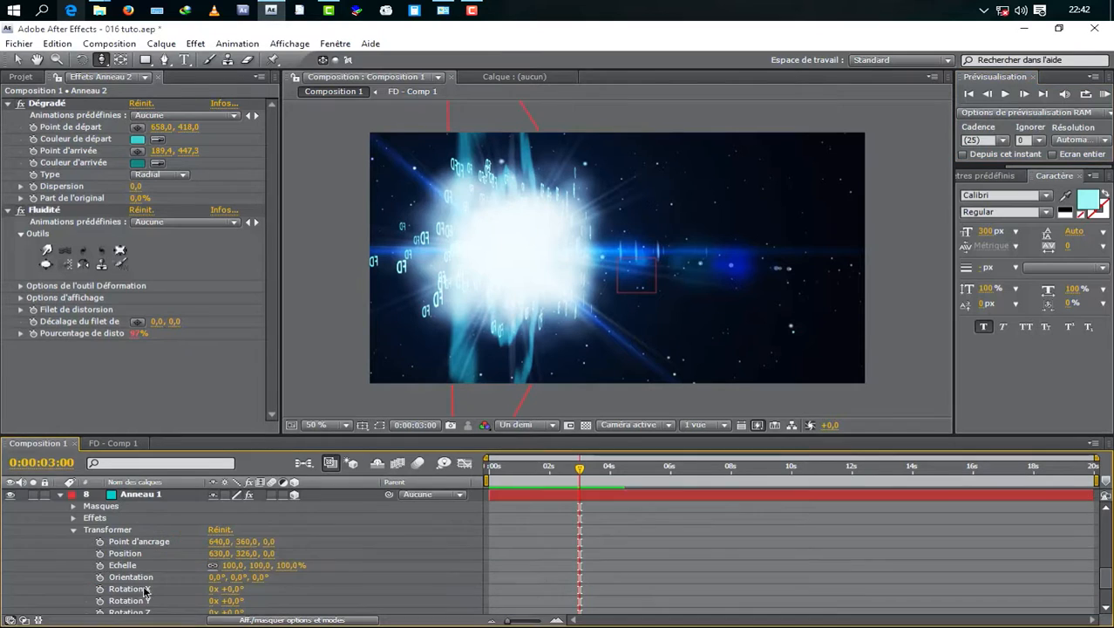
left_click(73, 529)
left_click(74, 547)
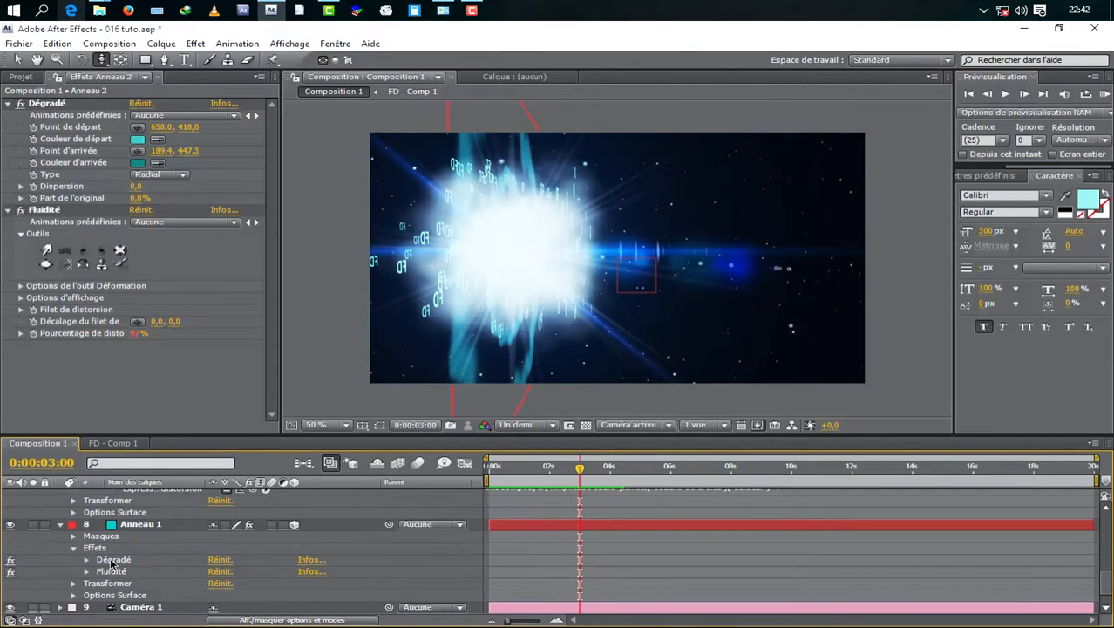
left_click(86, 572)
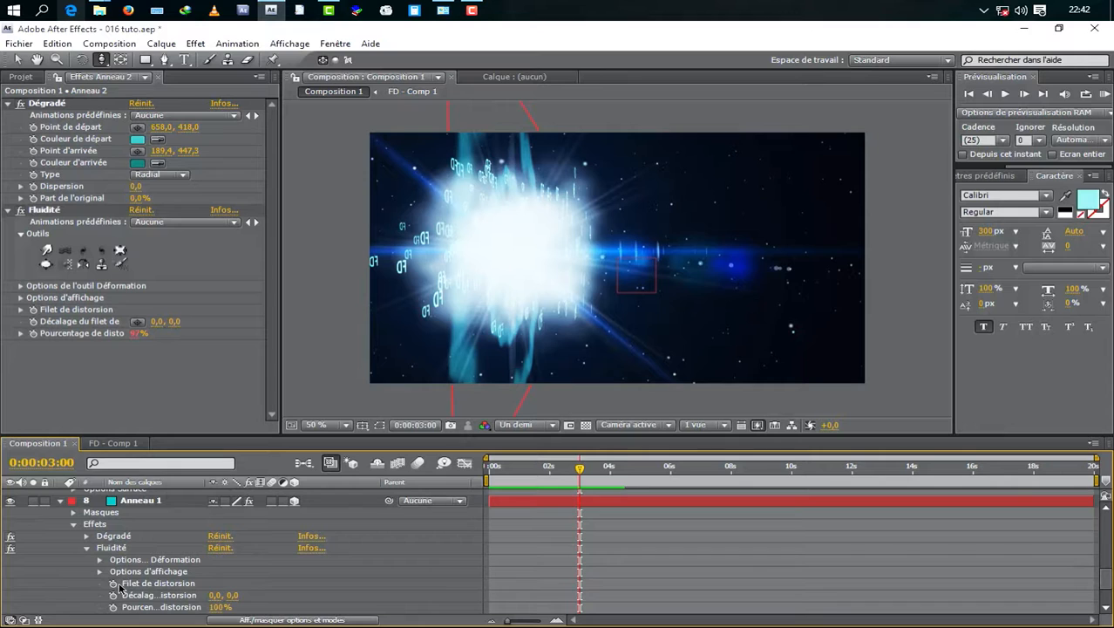
left_click(112, 607, "alt")
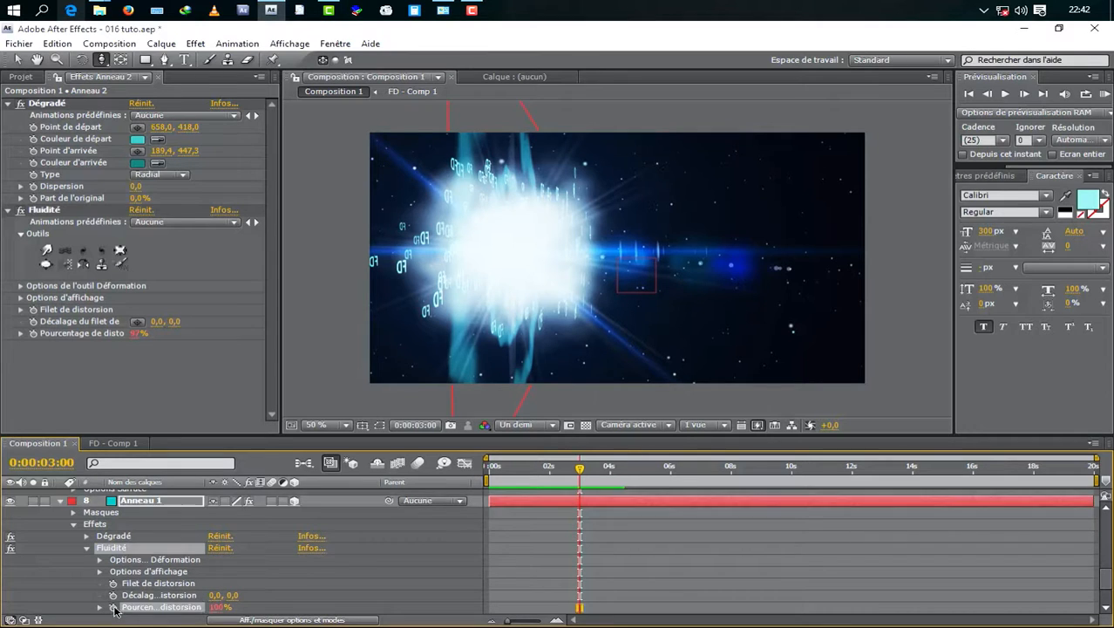
left_click_drag(254, 551, 186, 486)
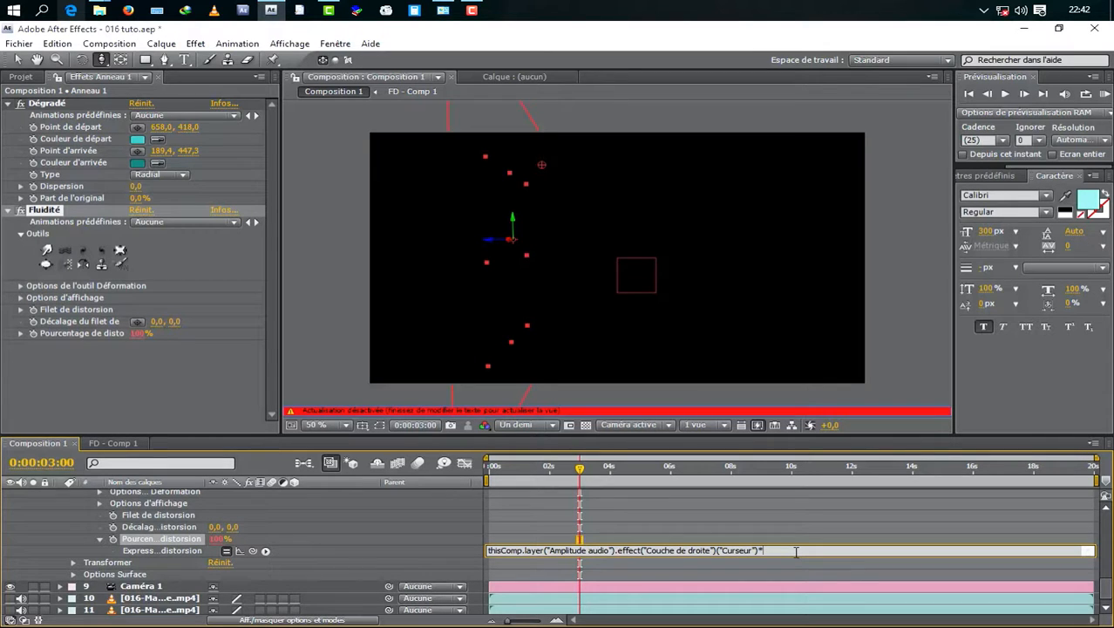
type("4")
left_click(798, 526)
Collapse the expanded Anneau 1, Amplitude audio and Anneau 2 layers in the timeline
scroll(29, 538, "up", 4)
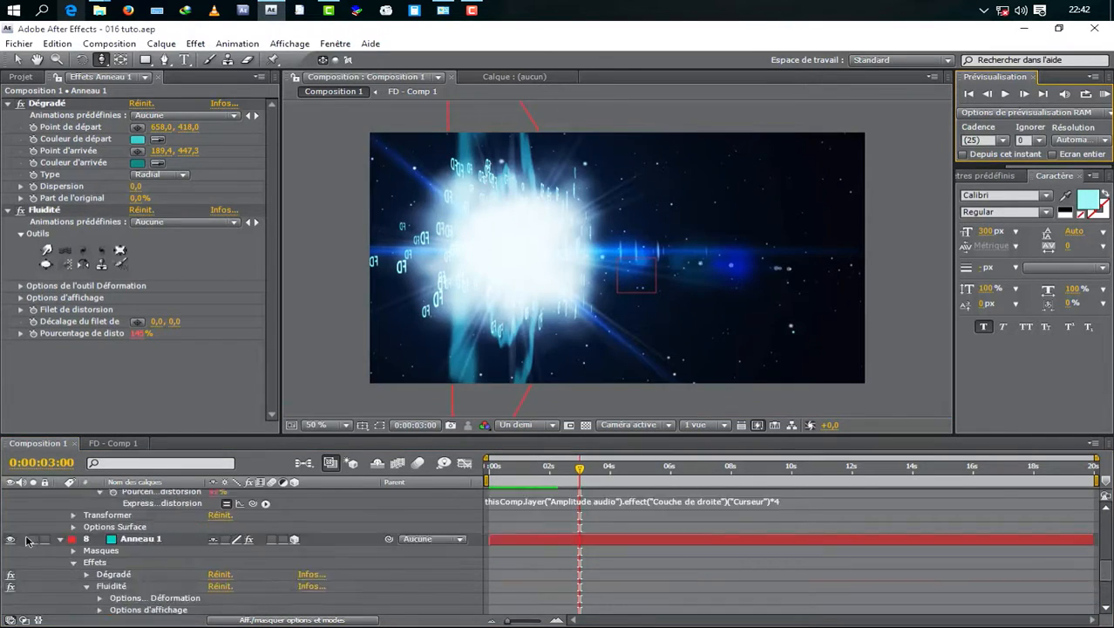
left_click(61, 576)
scroll(64, 530, "up", 6)
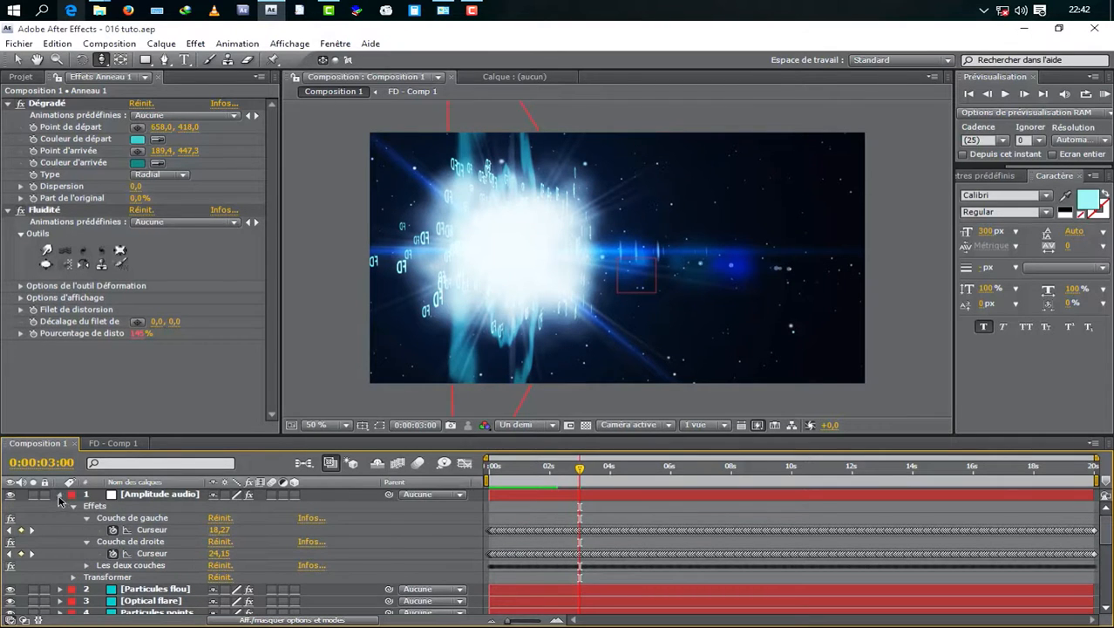
left_click(59, 496)
left_click(62, 571)
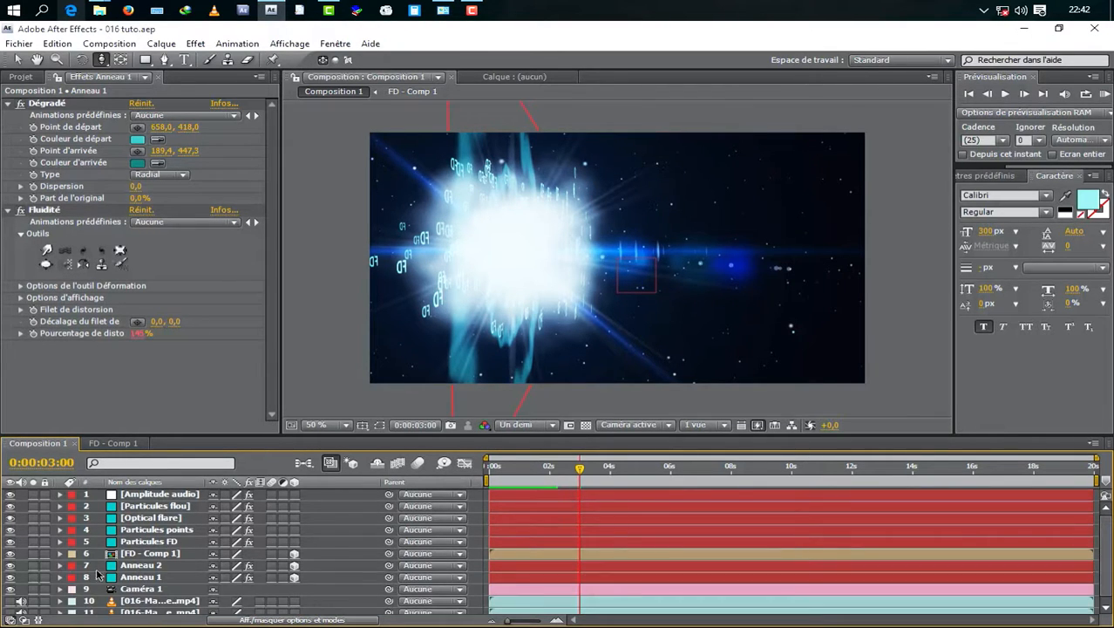
Rename the upper of the two mp4 video layers, layer 10, as Son
scroll(100, 576, "down", 1)
left_click(158, 596)
right_click(158, 596)
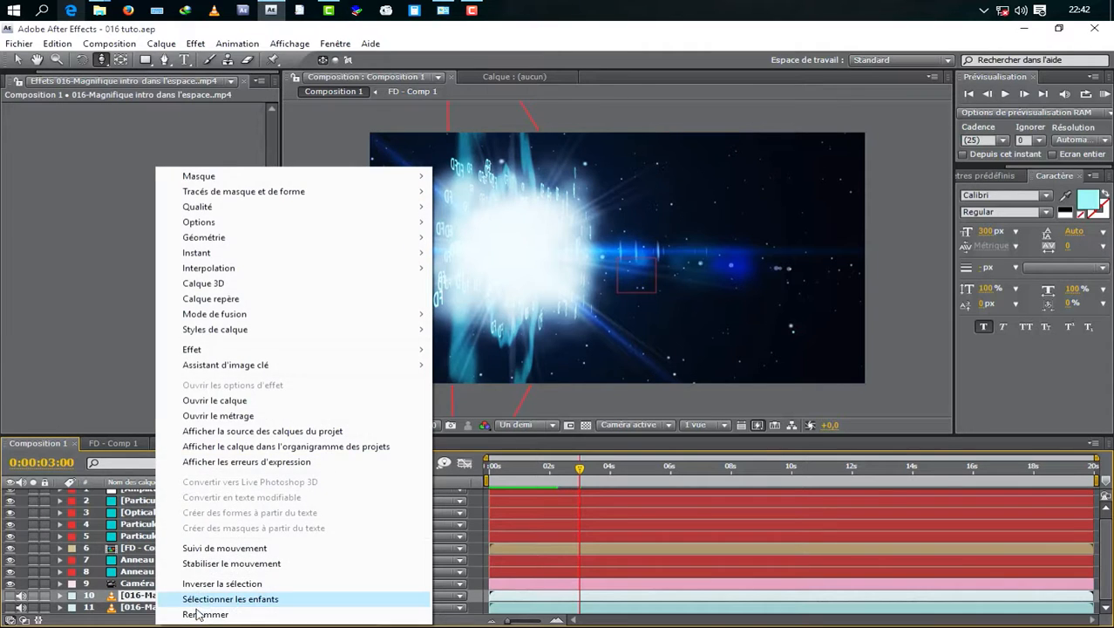
left_click(187, 610)
type("Son")
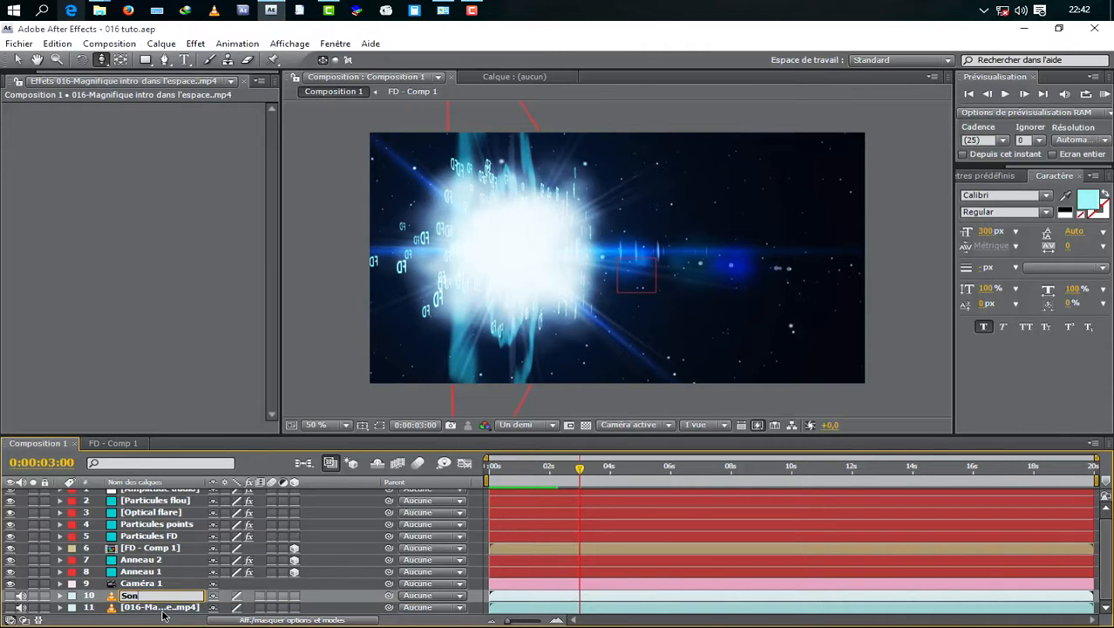
left_click(162, 611)
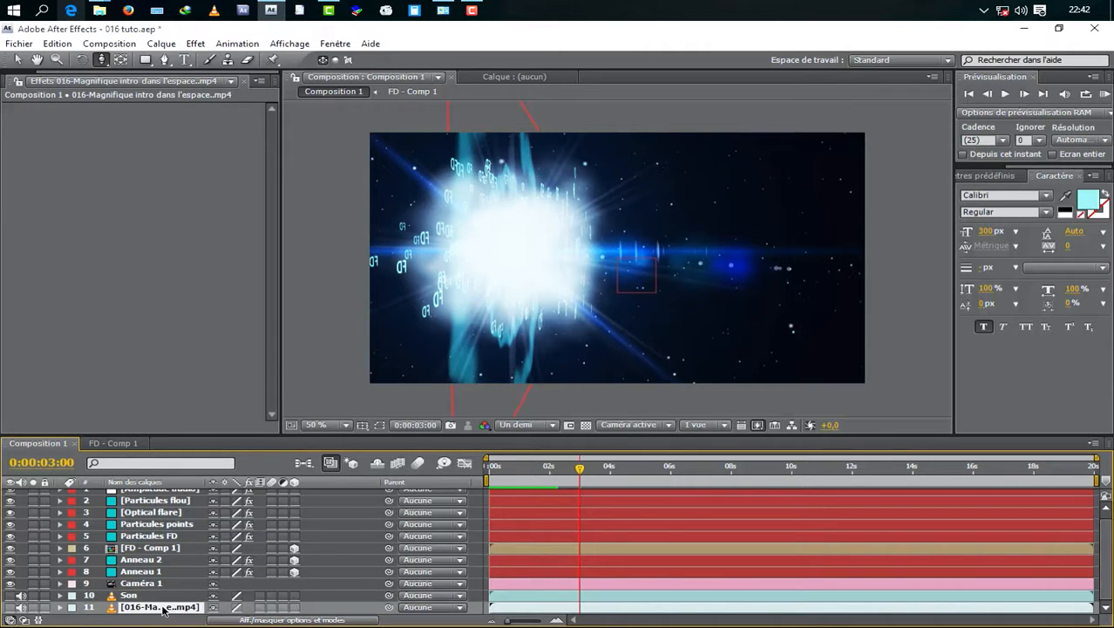
Rename the remaining mp4 video layer, layer 11, as Reference
right_click(164, 608)
left_click(193, 613)
type("Refe")
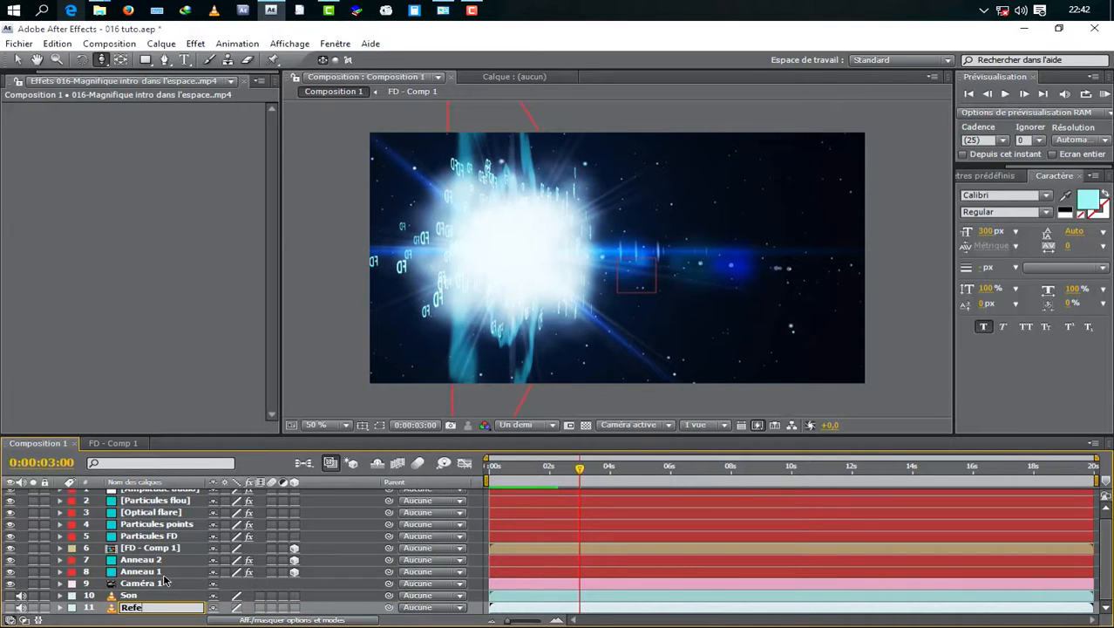
type("rence")
left_click(157, 572)
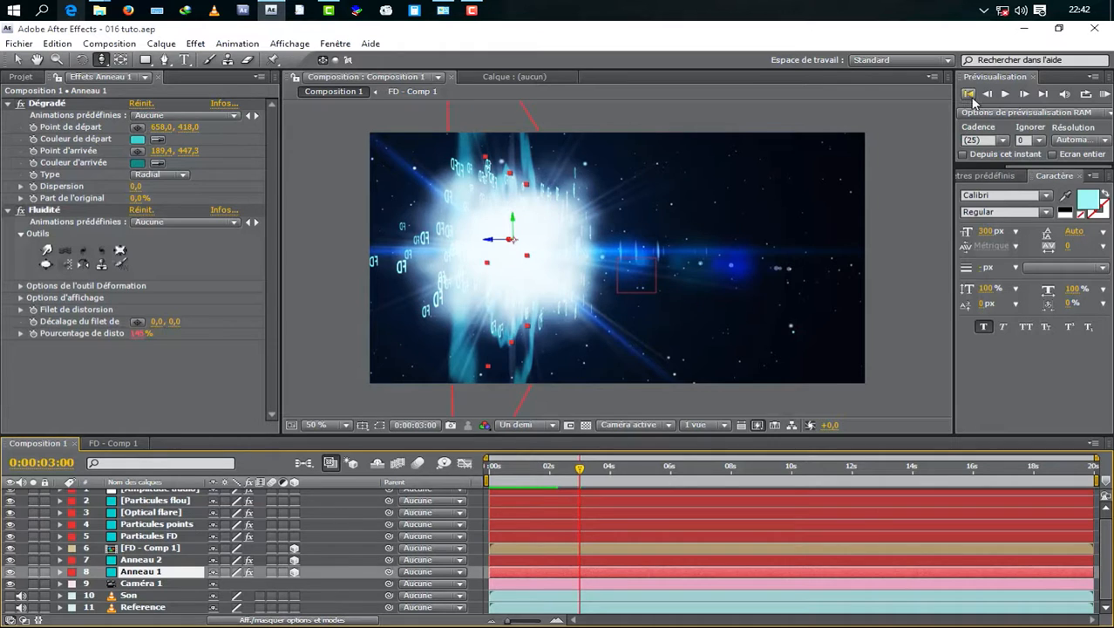
Run a RAM preview from the start, and compare with the Reference video shown alone at 0:00:08:19
left_click(968, 93)
left_click(1105, 95)
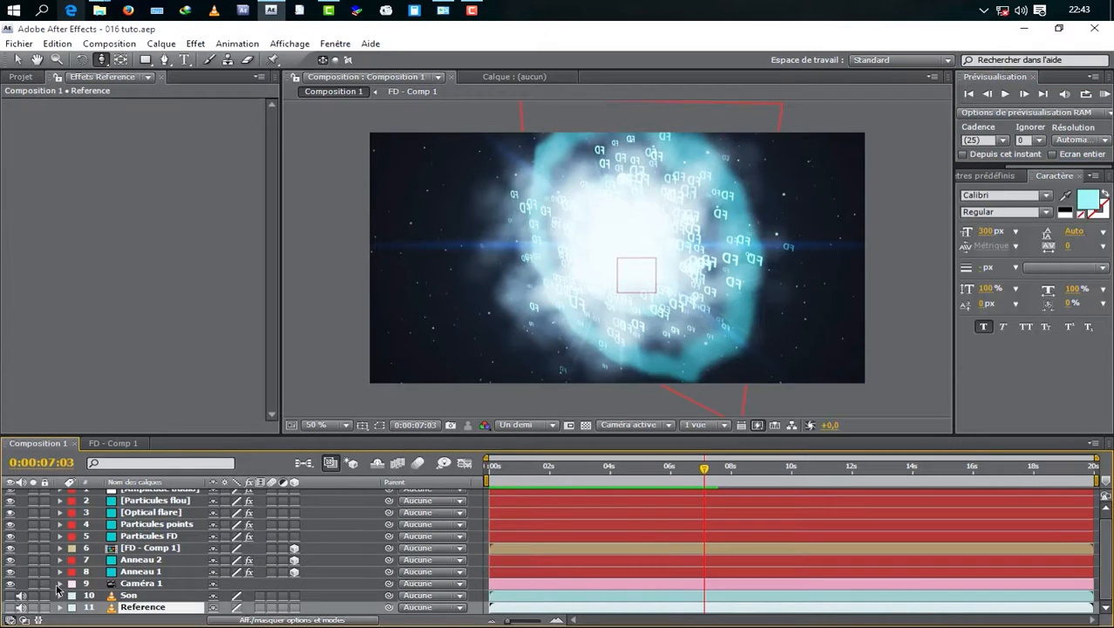
left_click(10, 607)
left_click_drag(587, 477, 755, 459)
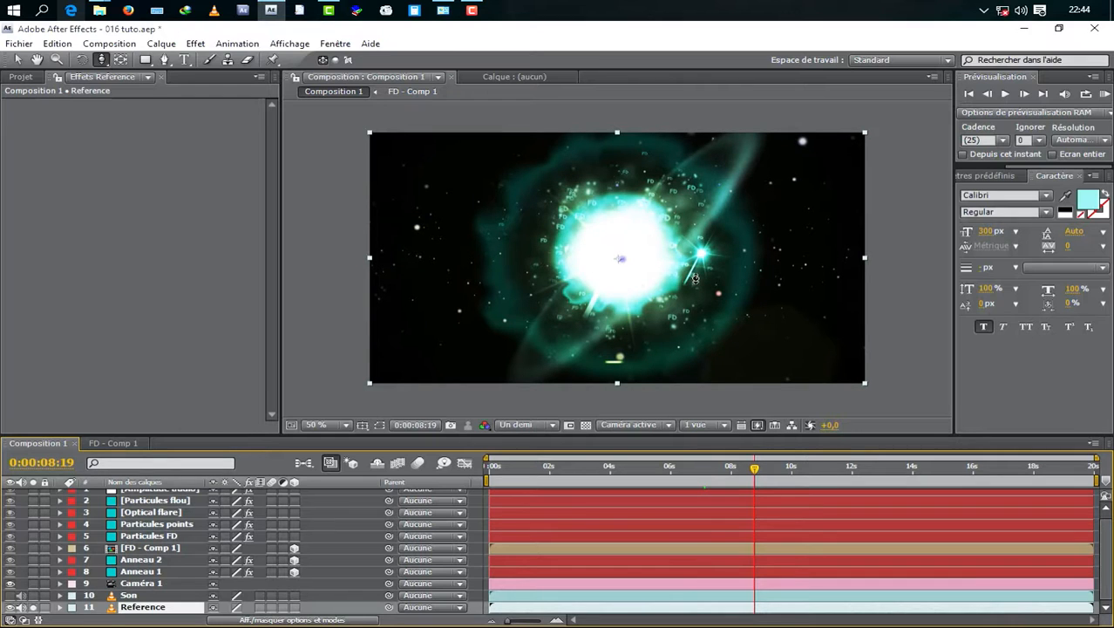
left_click(33, 607)
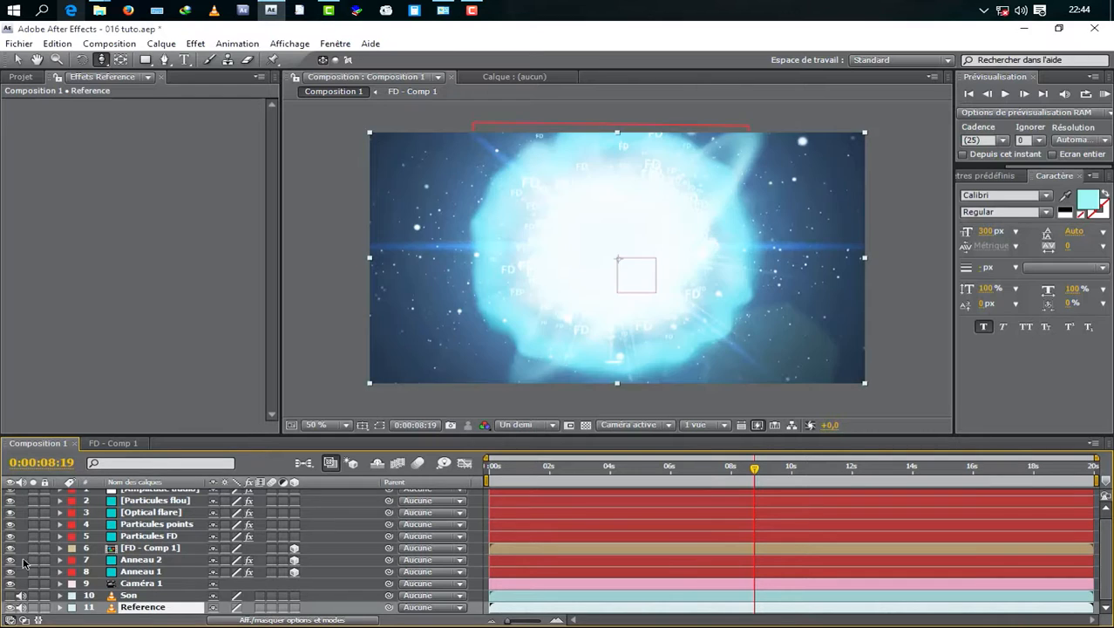
Duplicate the Anneau 2 layer and delete the Fluidité effect from the copy
left_click(140, 560)
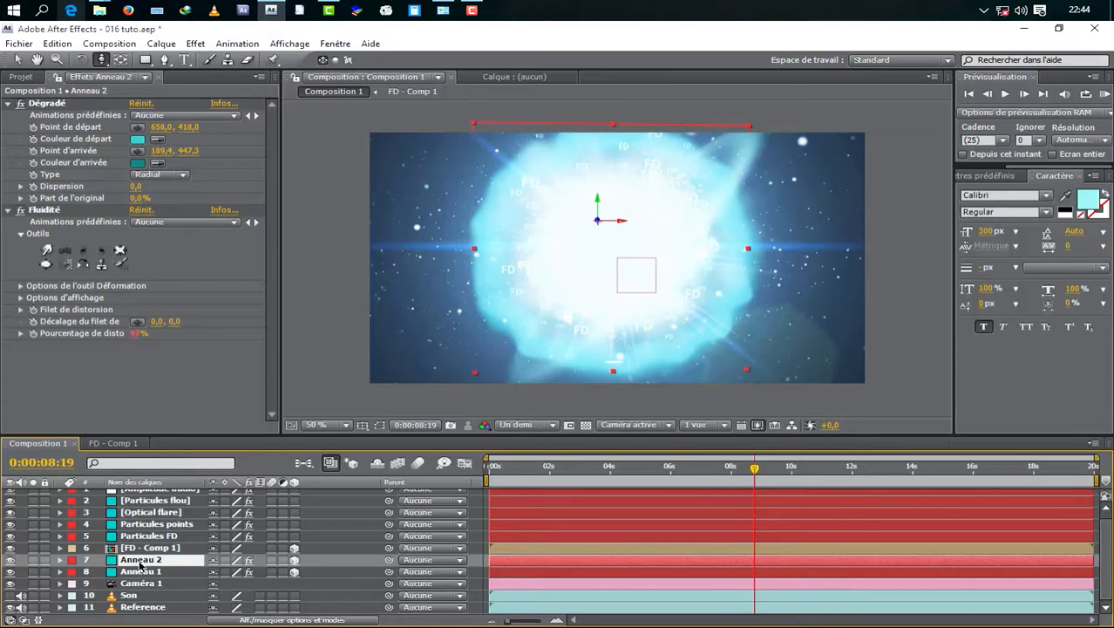
key("ctrl+d")
left_click(60, 561)
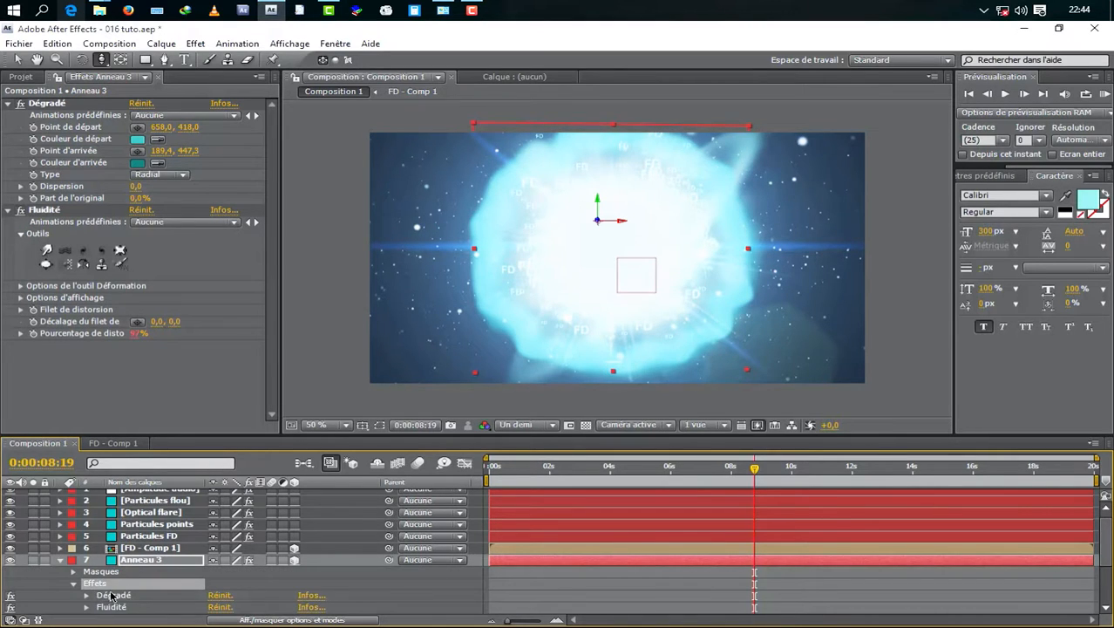
scroll(103, 586, "down", 2)
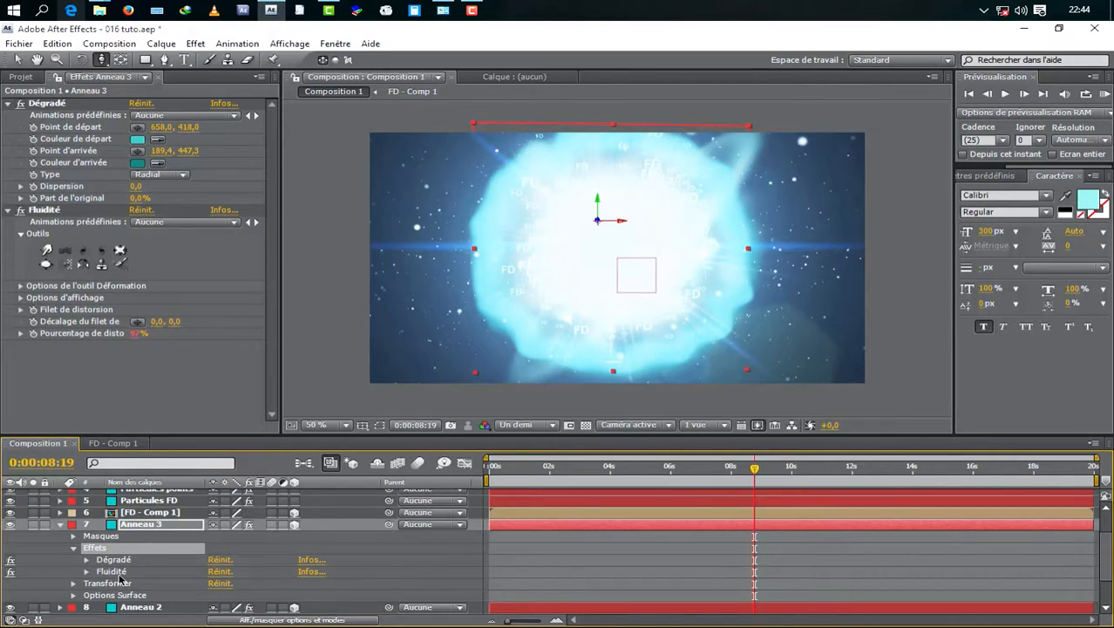
left_click(114, 572)
key("Delete")
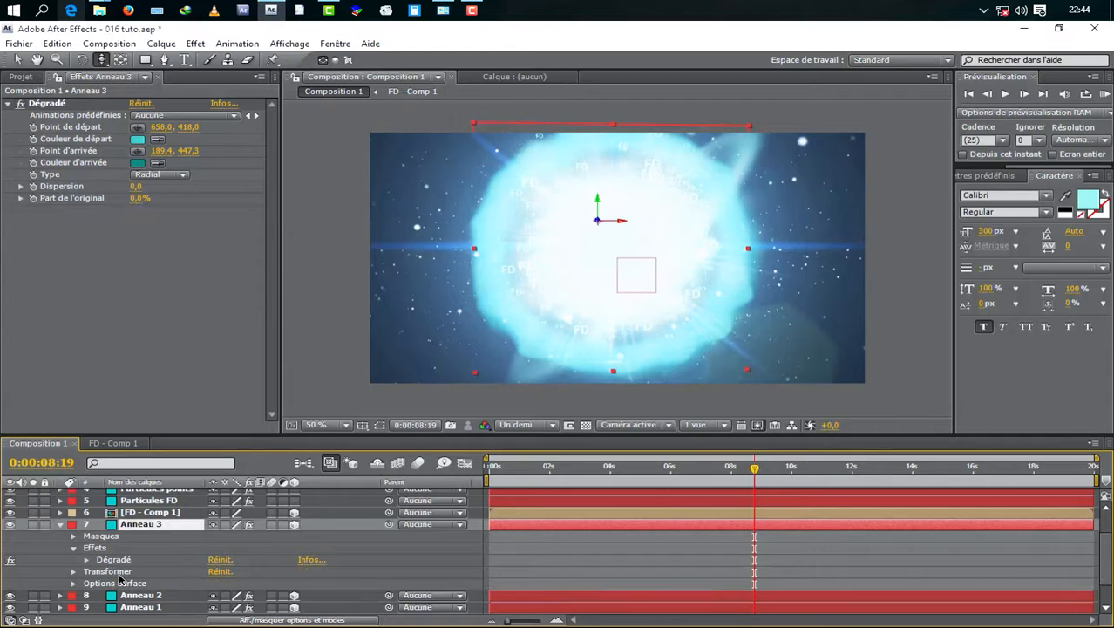
left_click(33, 525)
left_click(33, 525)
left_click(60, 525)
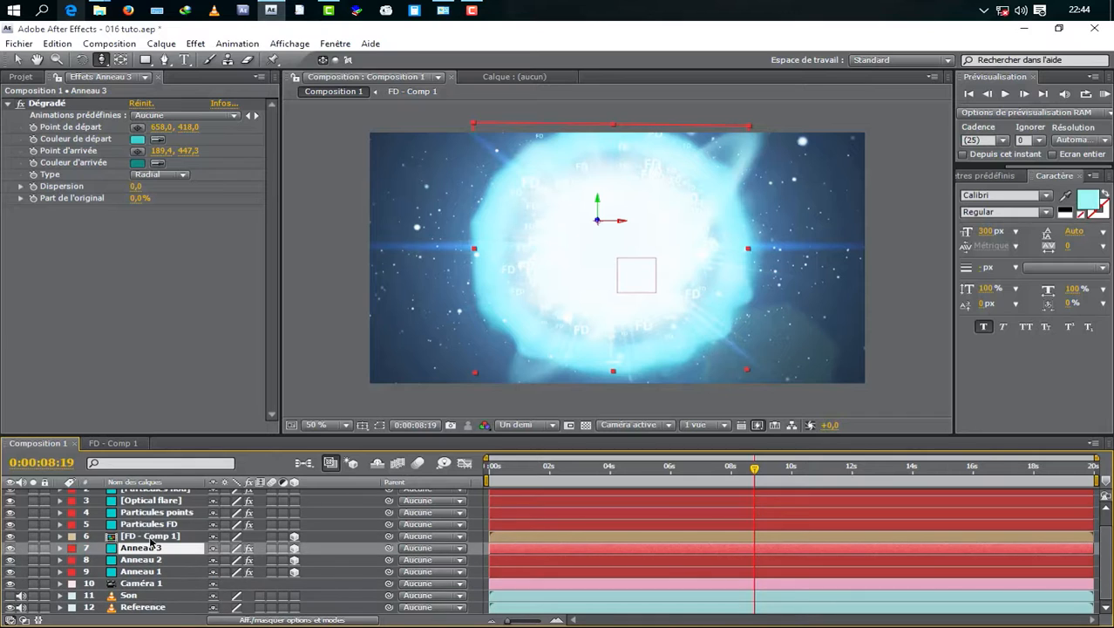
Set Anneau 3's orientation to 285°, 64°, 0° and solo the layer to check the tilted ring
key("r")
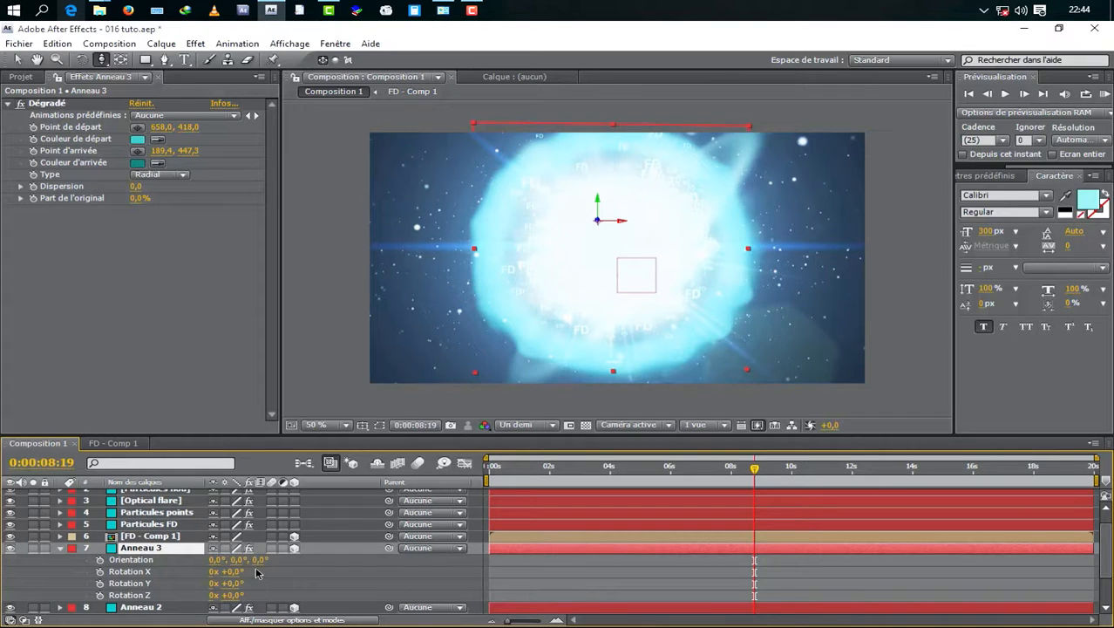
left_click_drag(237, 560, 150, 556)
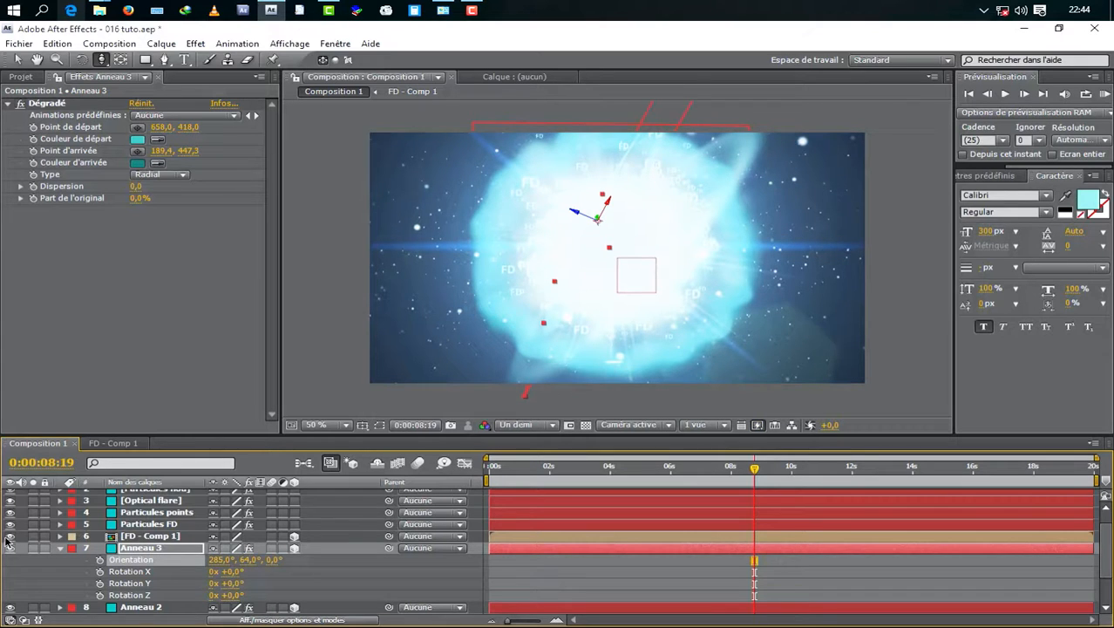
left_click(34, 548)
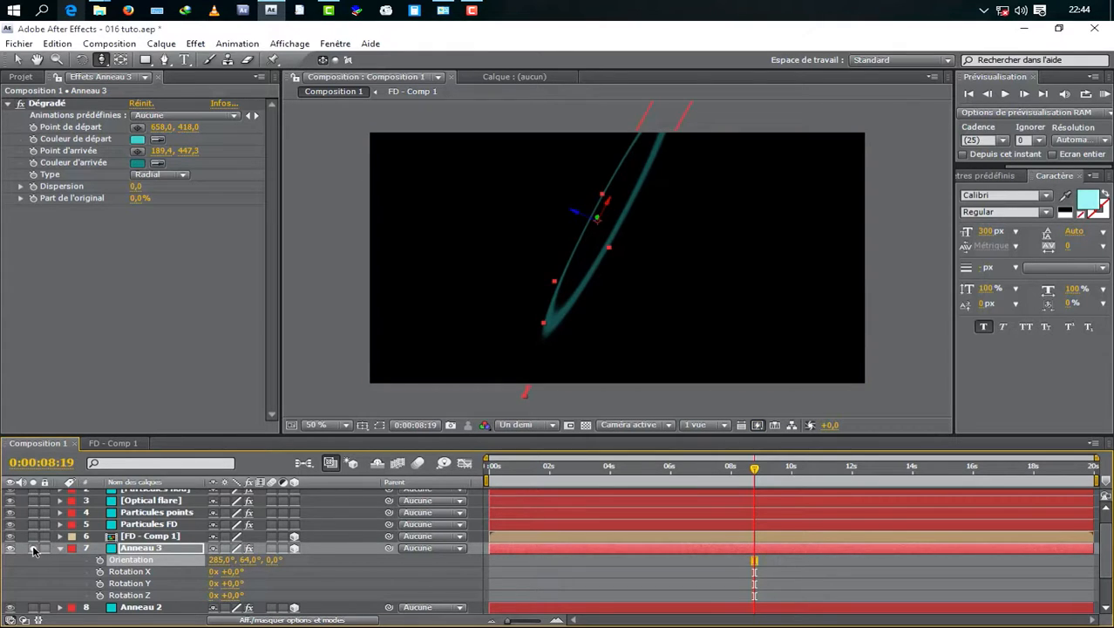
Enlarge Anneau 3's scale to 329%, show all layers again and hide the Reference video
left_click(162, 551)
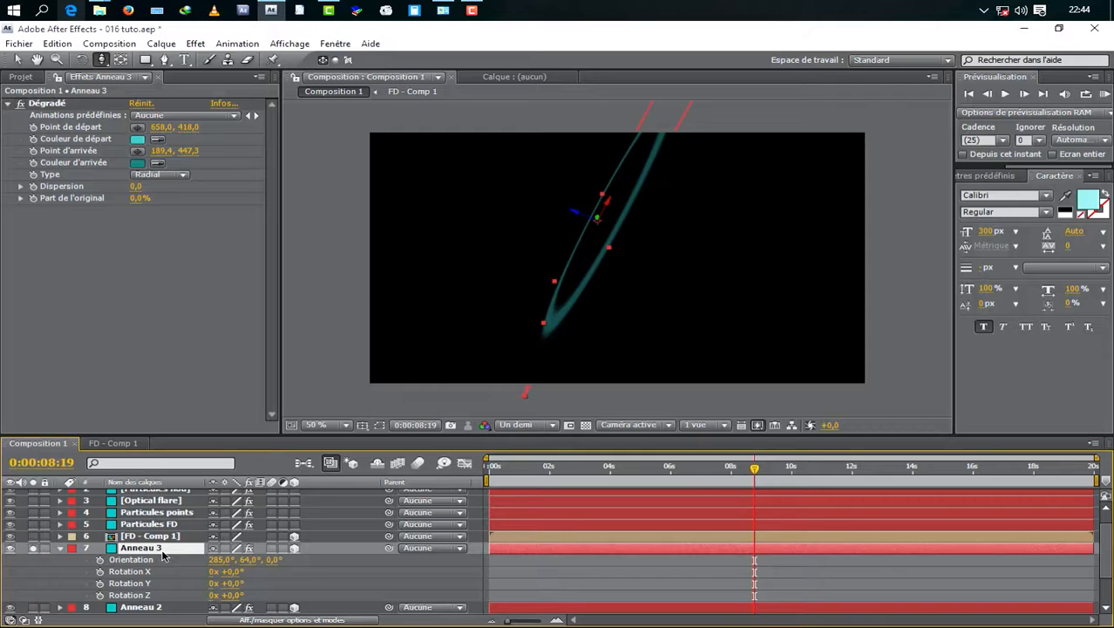
key("s")
left_click_drag(284, 562, 381, 558)
scroll(10, 608, "down", 1)
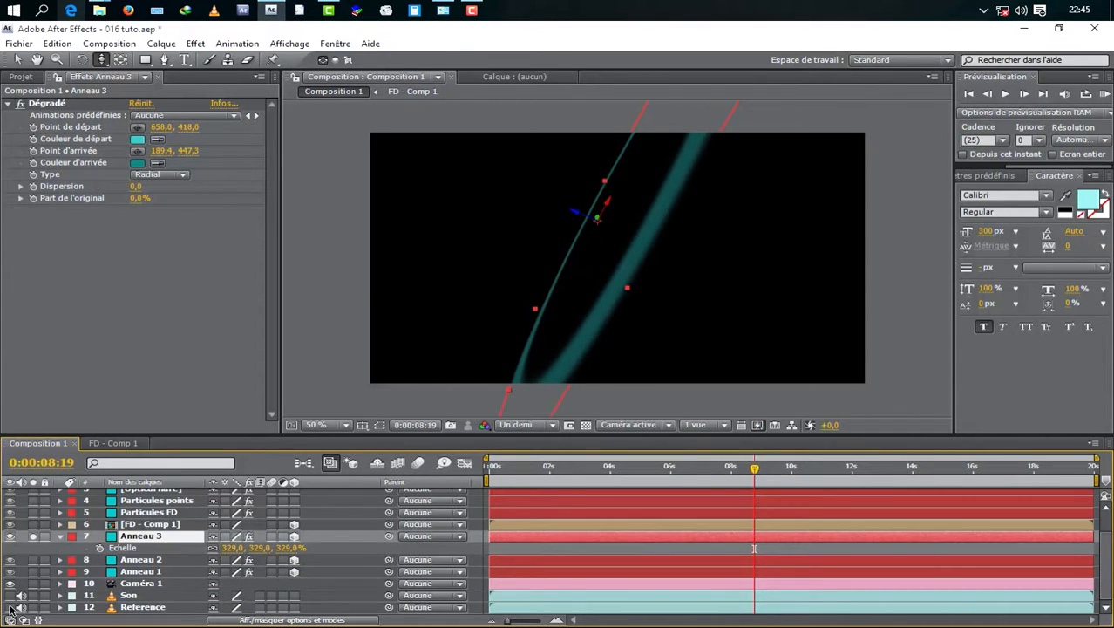
left_click(35, 536)
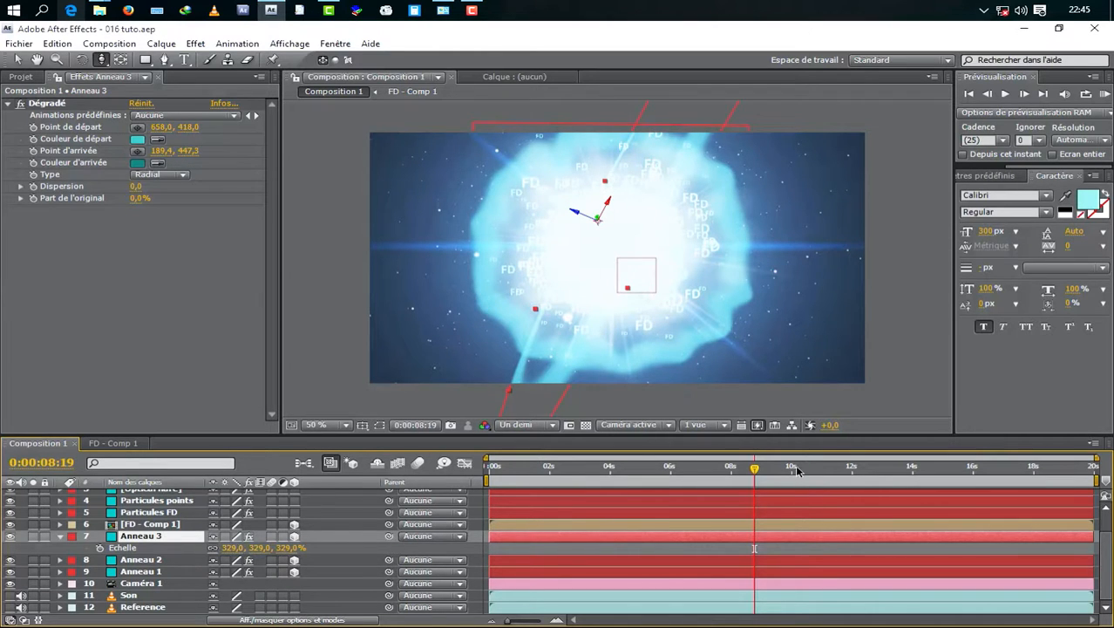
Keyframe Anneau 3's scale at its current size at 0:00:09:10 and at 0% at 0:00:08:23
mouse_move(754, 471)
left_mouse_down()
mouse_move(718, 471)
mouse_move(774, 467)
left_mouse_up()
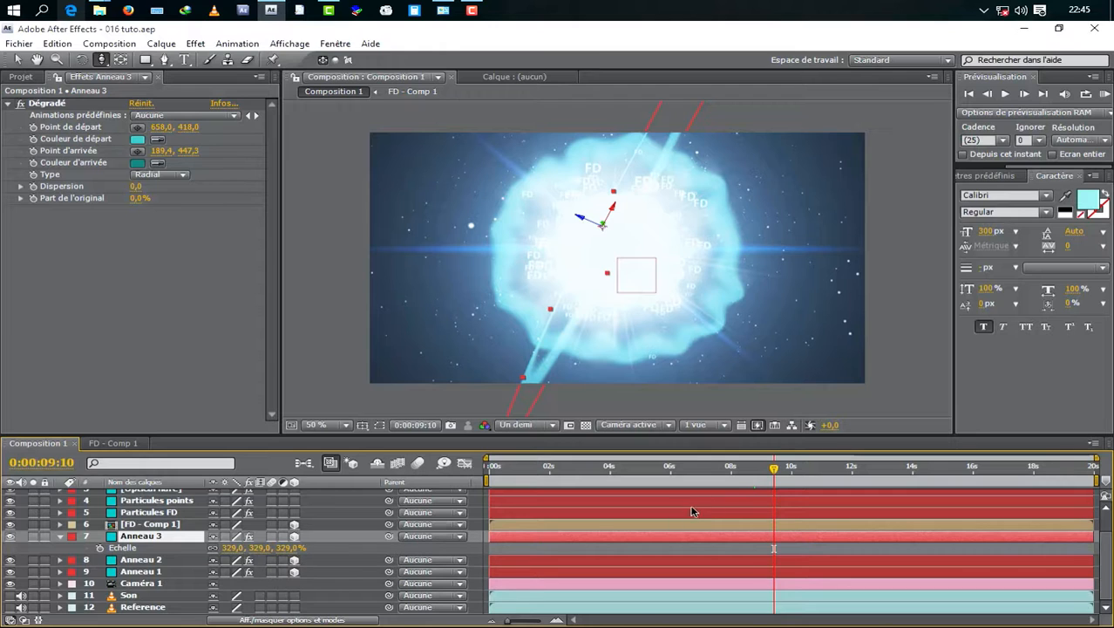
left_click(98, 547)
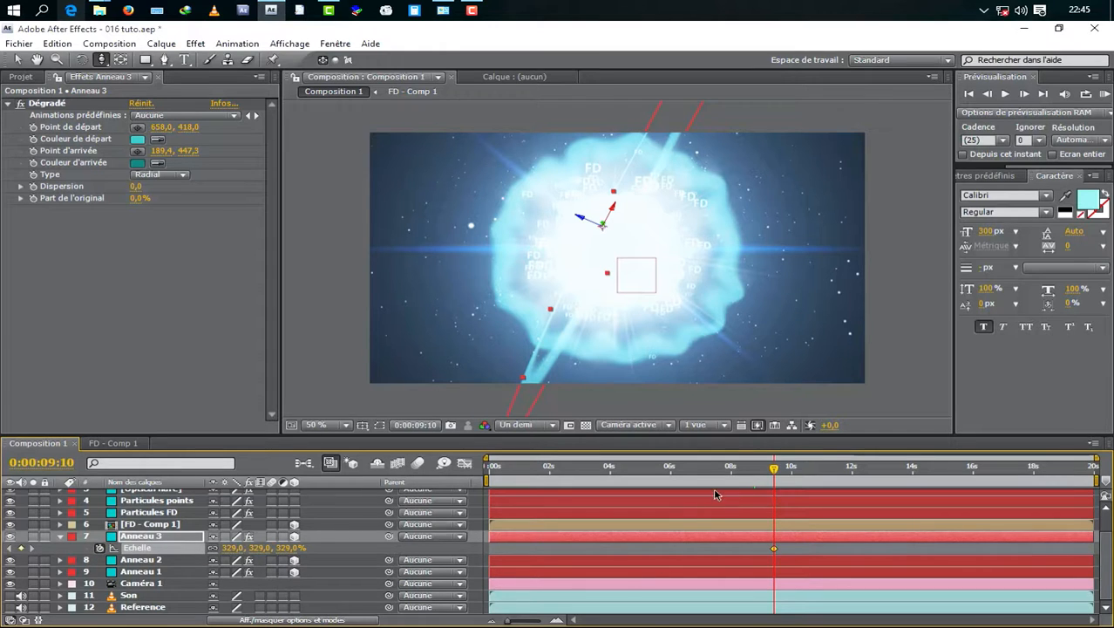
left_click(759, 468)
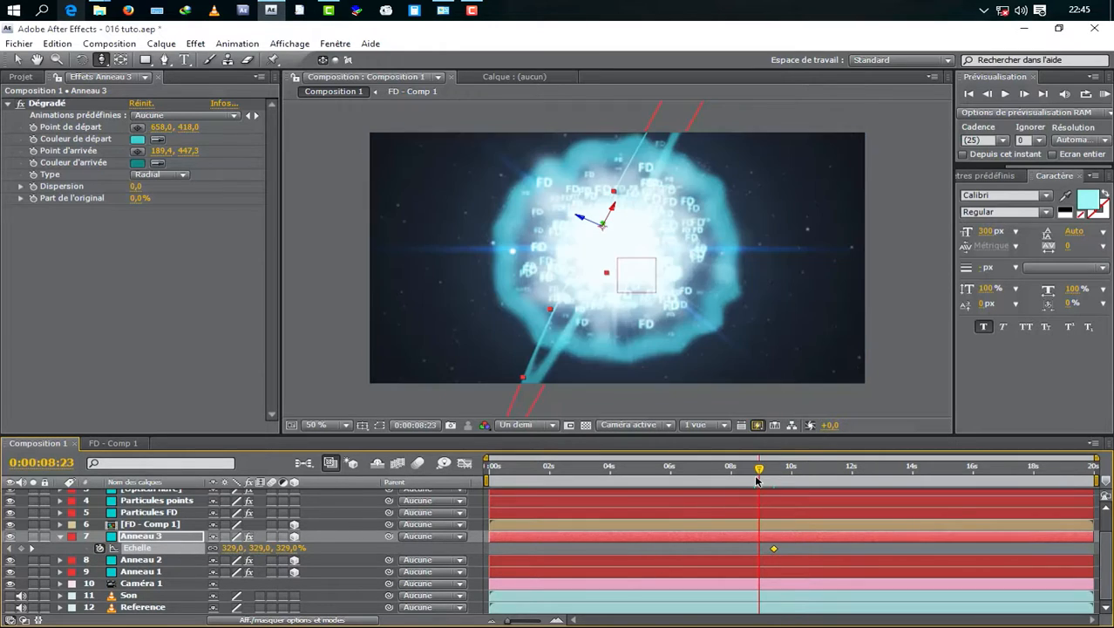
left_click(261, 547)
type("0")
key("Return")
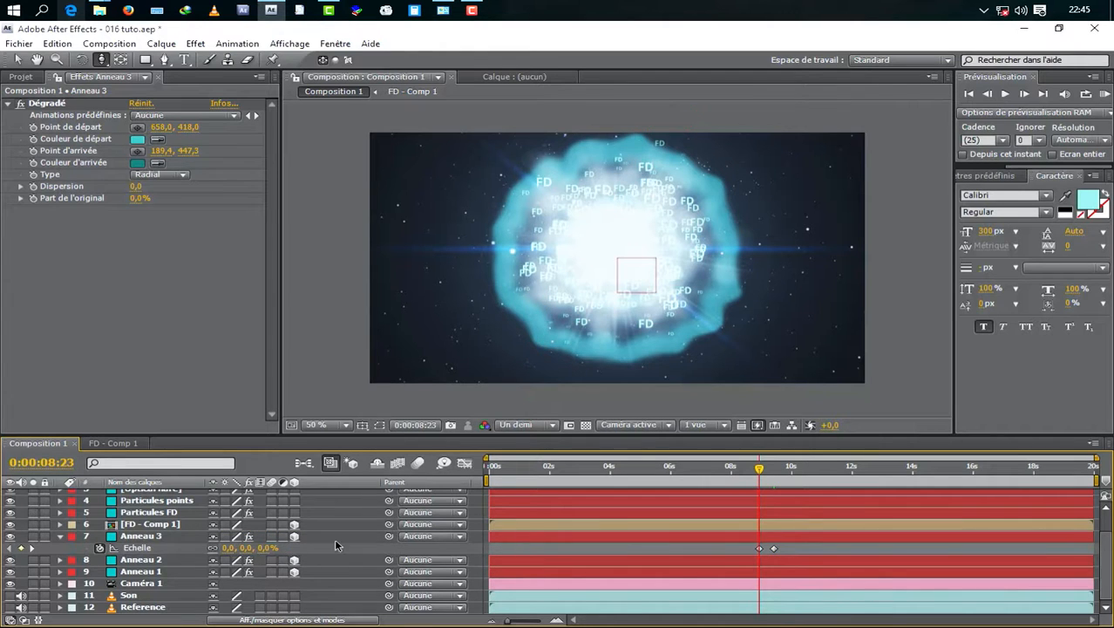
Add a scale keyframe of 1848% to Anneau 3 at 0:00:09:19
left_click_drag(763, 473, 790, 471)
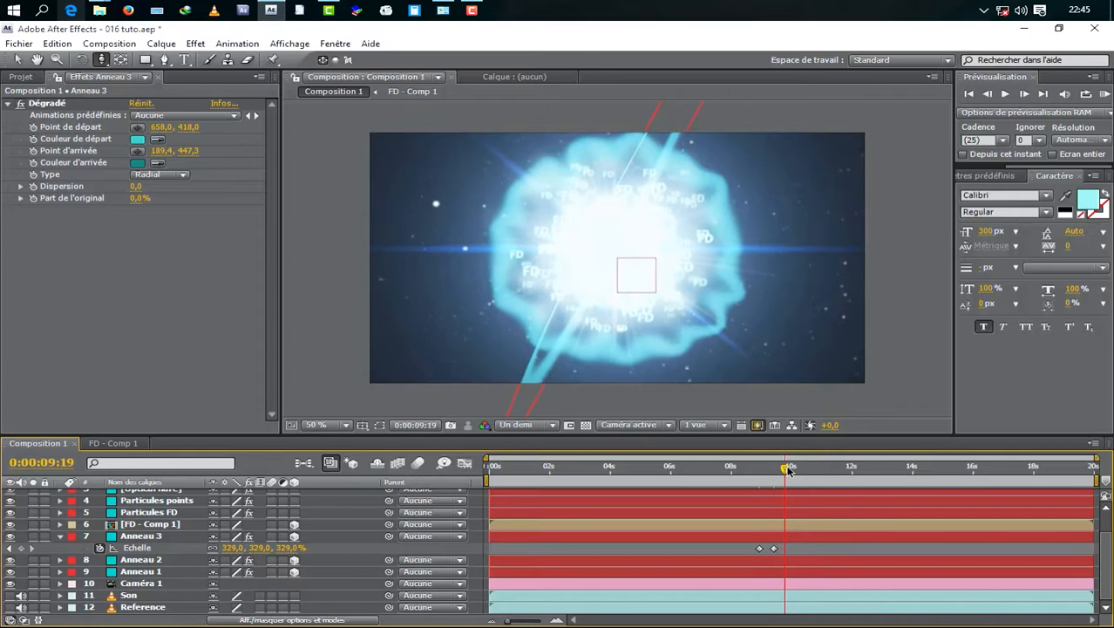
left_click_drag(270, 549, 541, 549)
Add an opacity keyframe with the current value to Anneau 3 at 0:00:10:01
left_click_drag(786, 471, 794, 473)
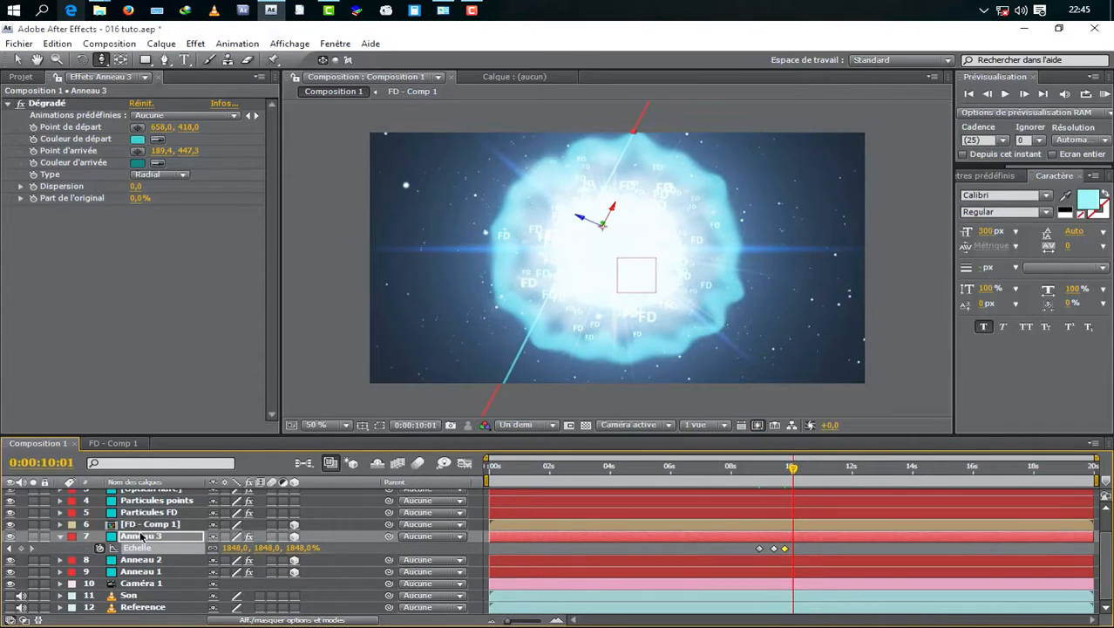
key("t")
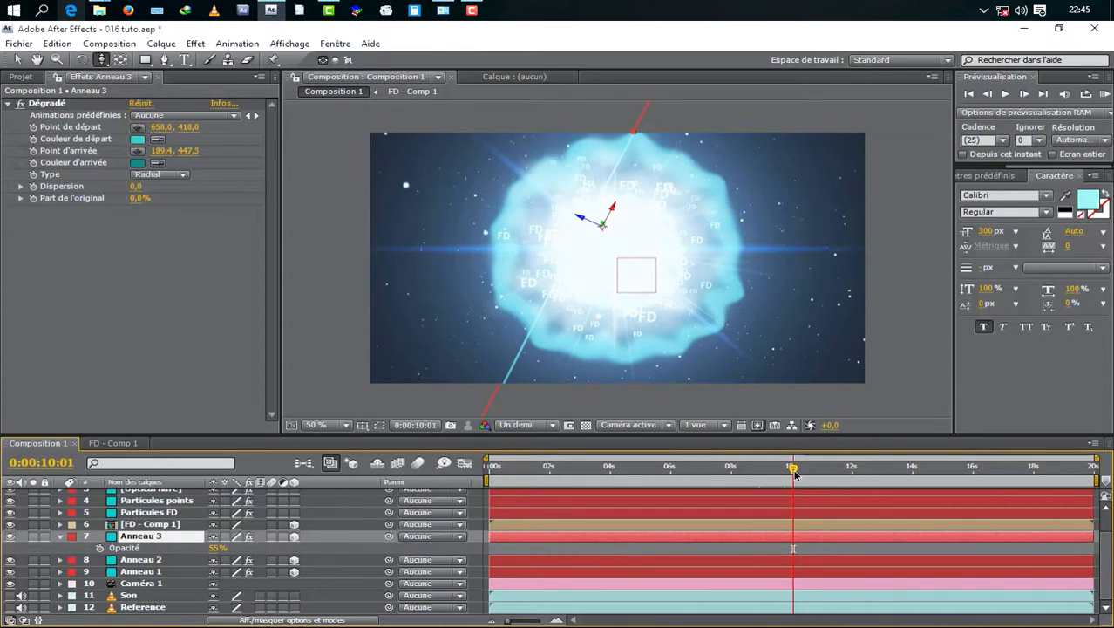
left_click(99, 549)
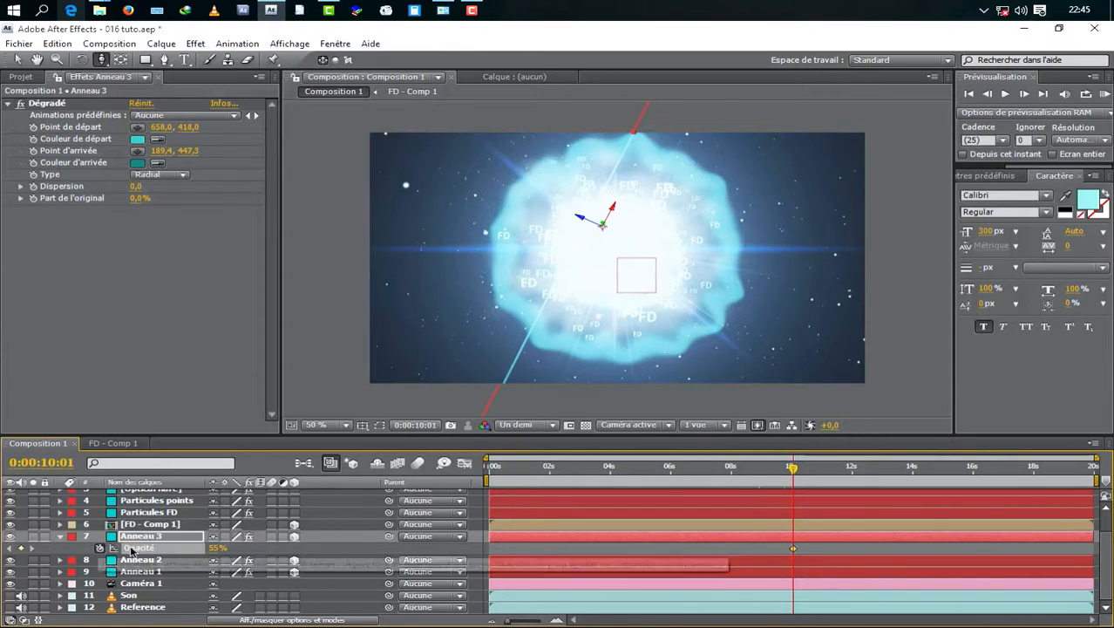
Move Anneau 3's opacity keyframe earlier to about 0:00:09:10 and add 0% opacity keyframes at 0:00:10:01 and 0:00:08:24
left_click_drag(794, 548, 774, 549)
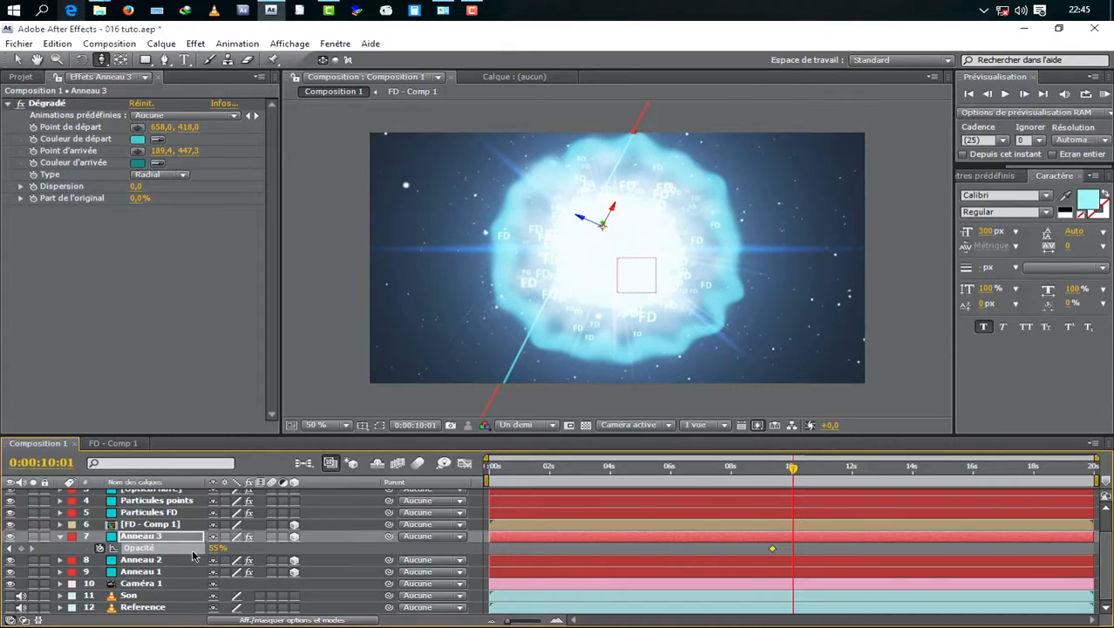
left_click_drag(217, 548, 127, 545)
left_click_drag(794, 480, 760, 488)
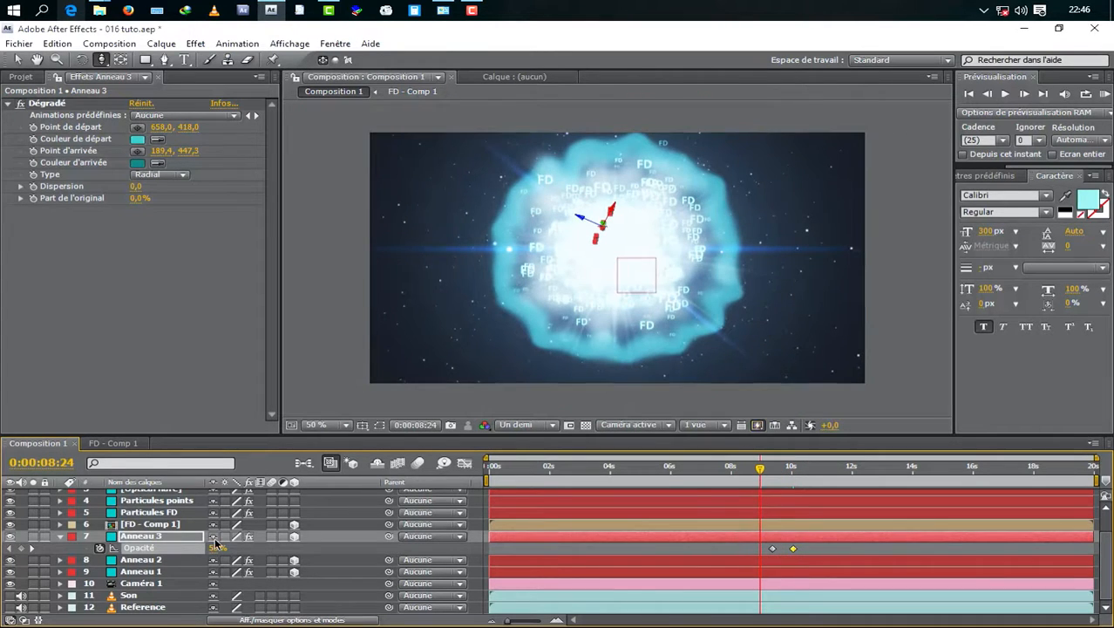
left_click_drag(221, 551, 191, 549)
Shorten Anneau 3's fade-out by moving its last opacity keyframe earlier to about 0:00:09:18
left_click_drag(798, 477, 782, 485)
left_click_drag(793, 549, 783, 551)
left_click_drag(782, 478, 812, 478)
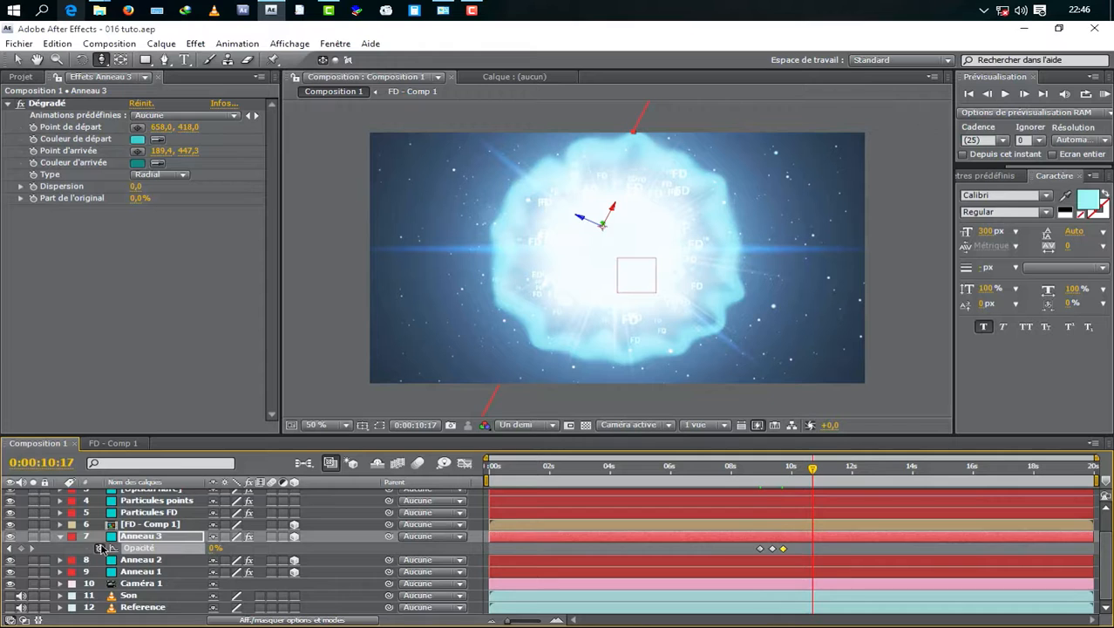
Run a RAM preview of Composition 1 to check the full explosion animation, and stop the playback
scroll(101, 548, "up", 2)
left_click(1064, 85)
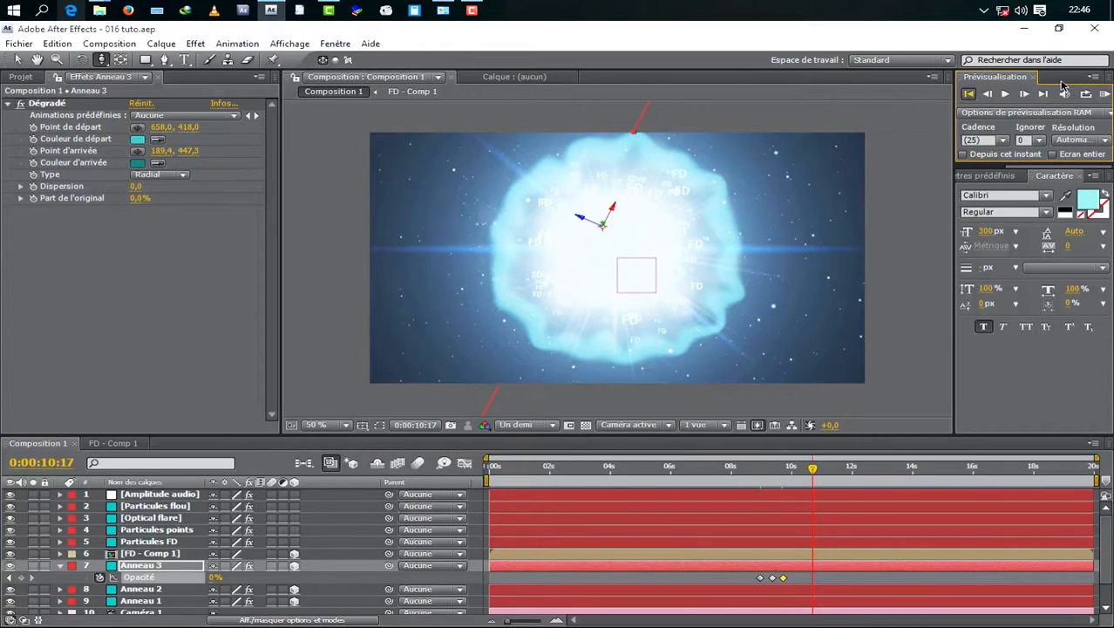
left_click(1104, 94)
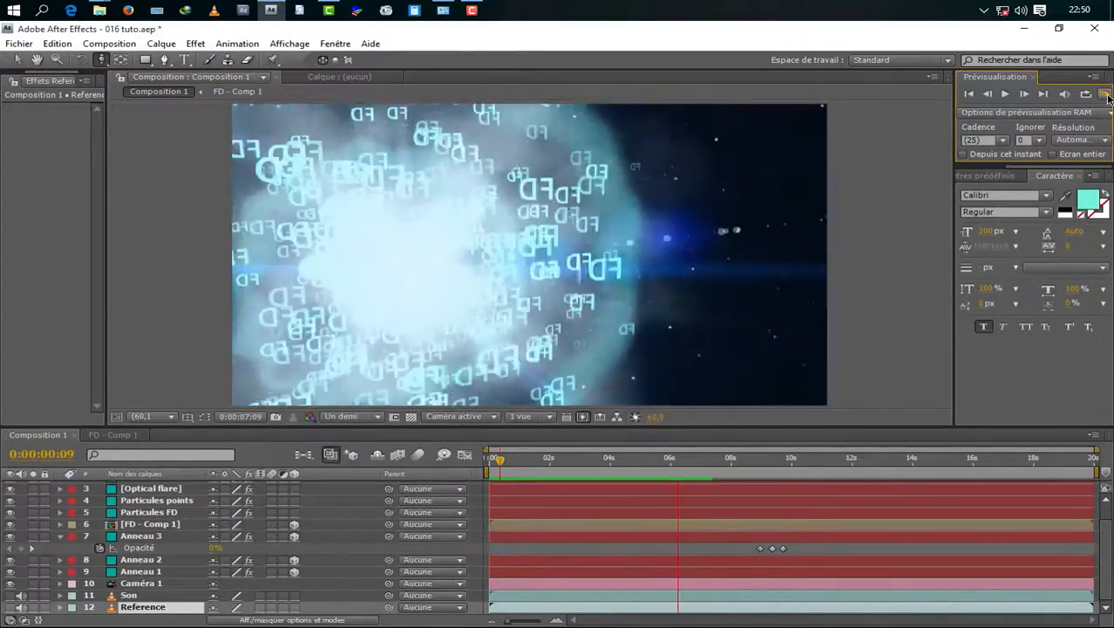
left_click(1107, 96)
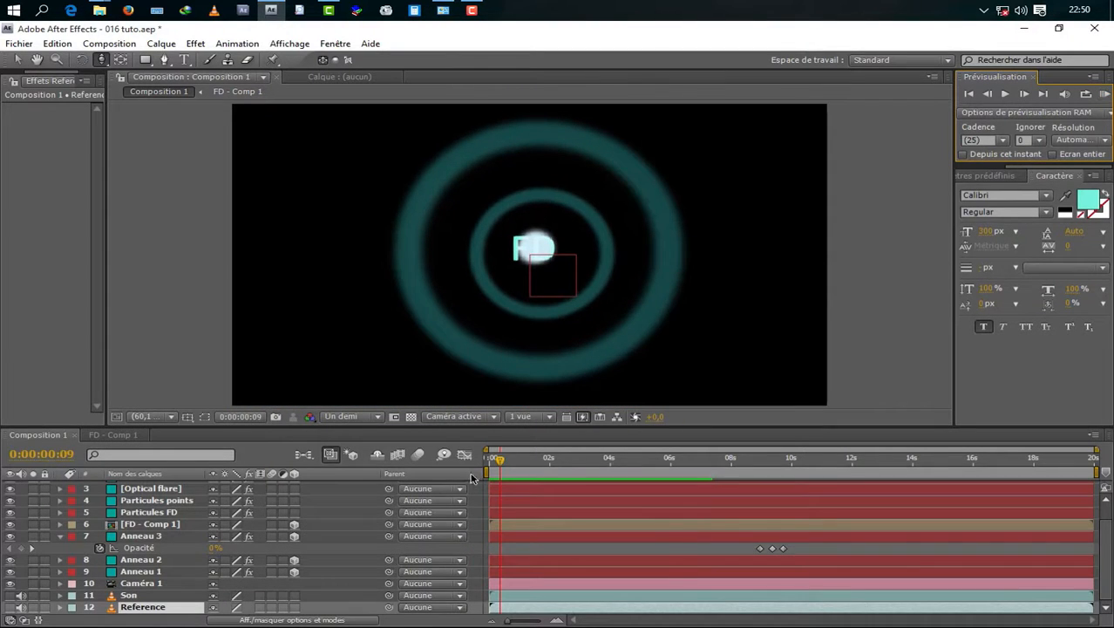